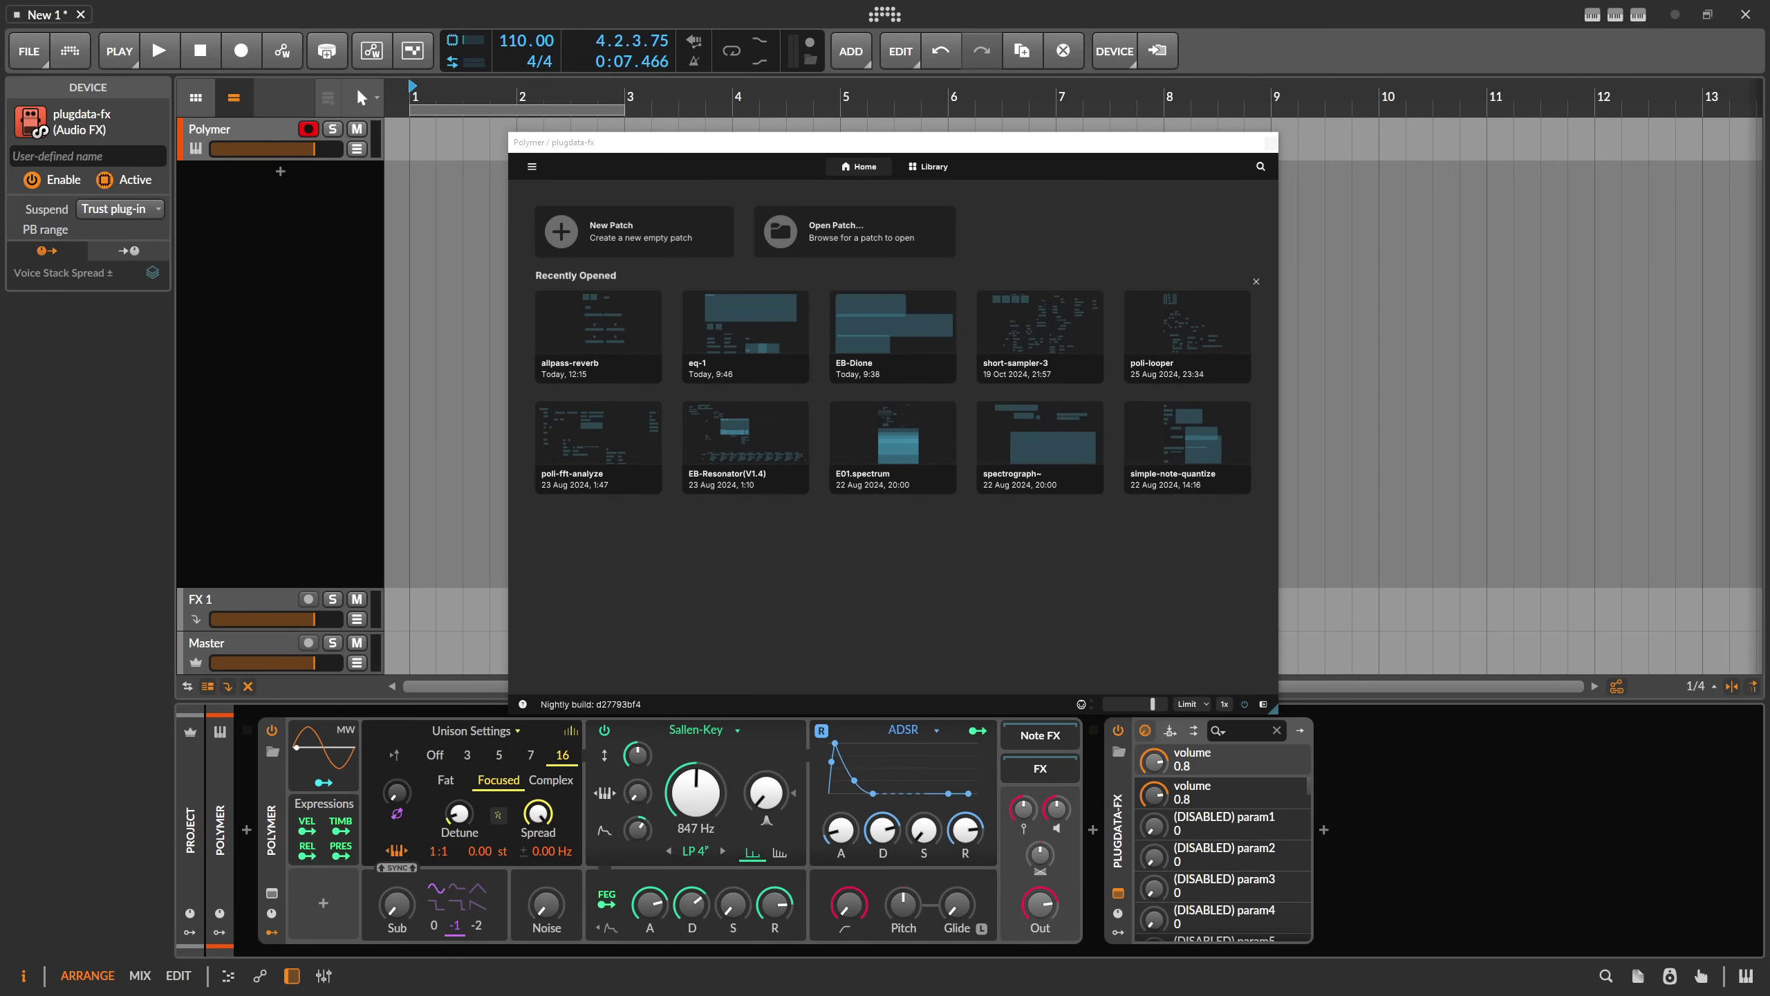
Open the allpass-reverb patch from Recently Opened and switch it into edit mode
{"action": "left_click", "coordinate": [911, 563]}
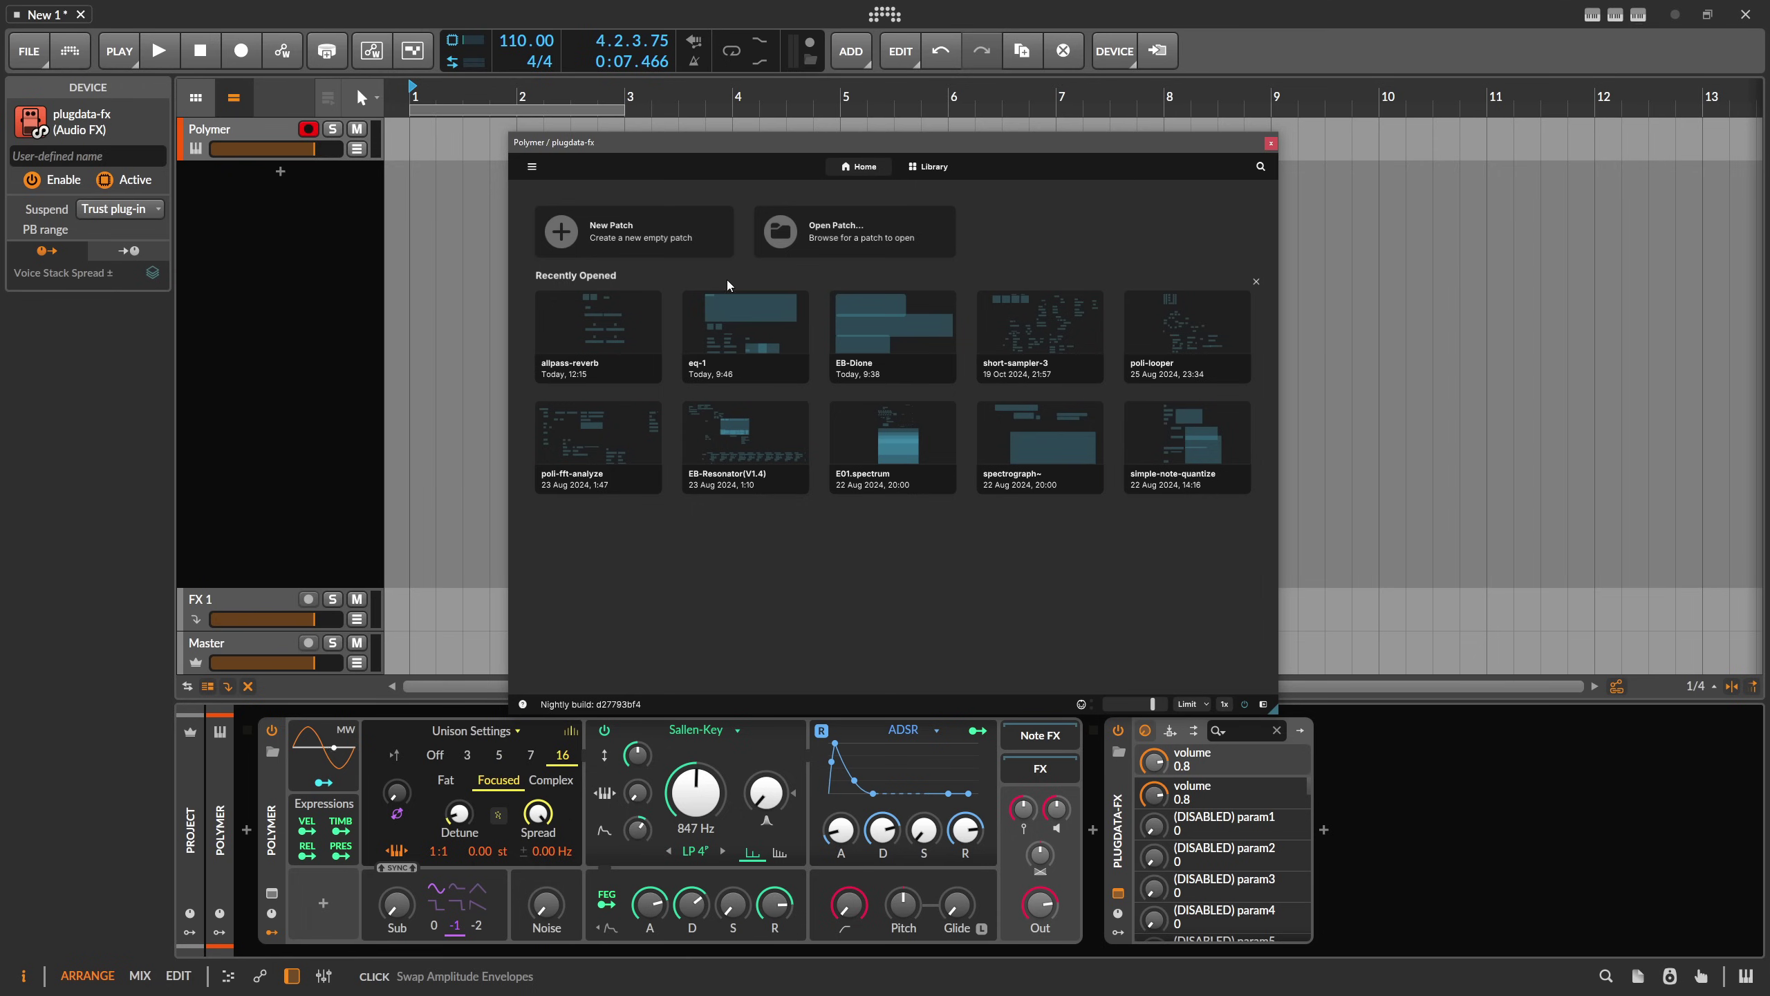
{"action": "left_click", "coordinate": [648, 328]}
{"action": "left_click", "coordinate": [873, 166]}
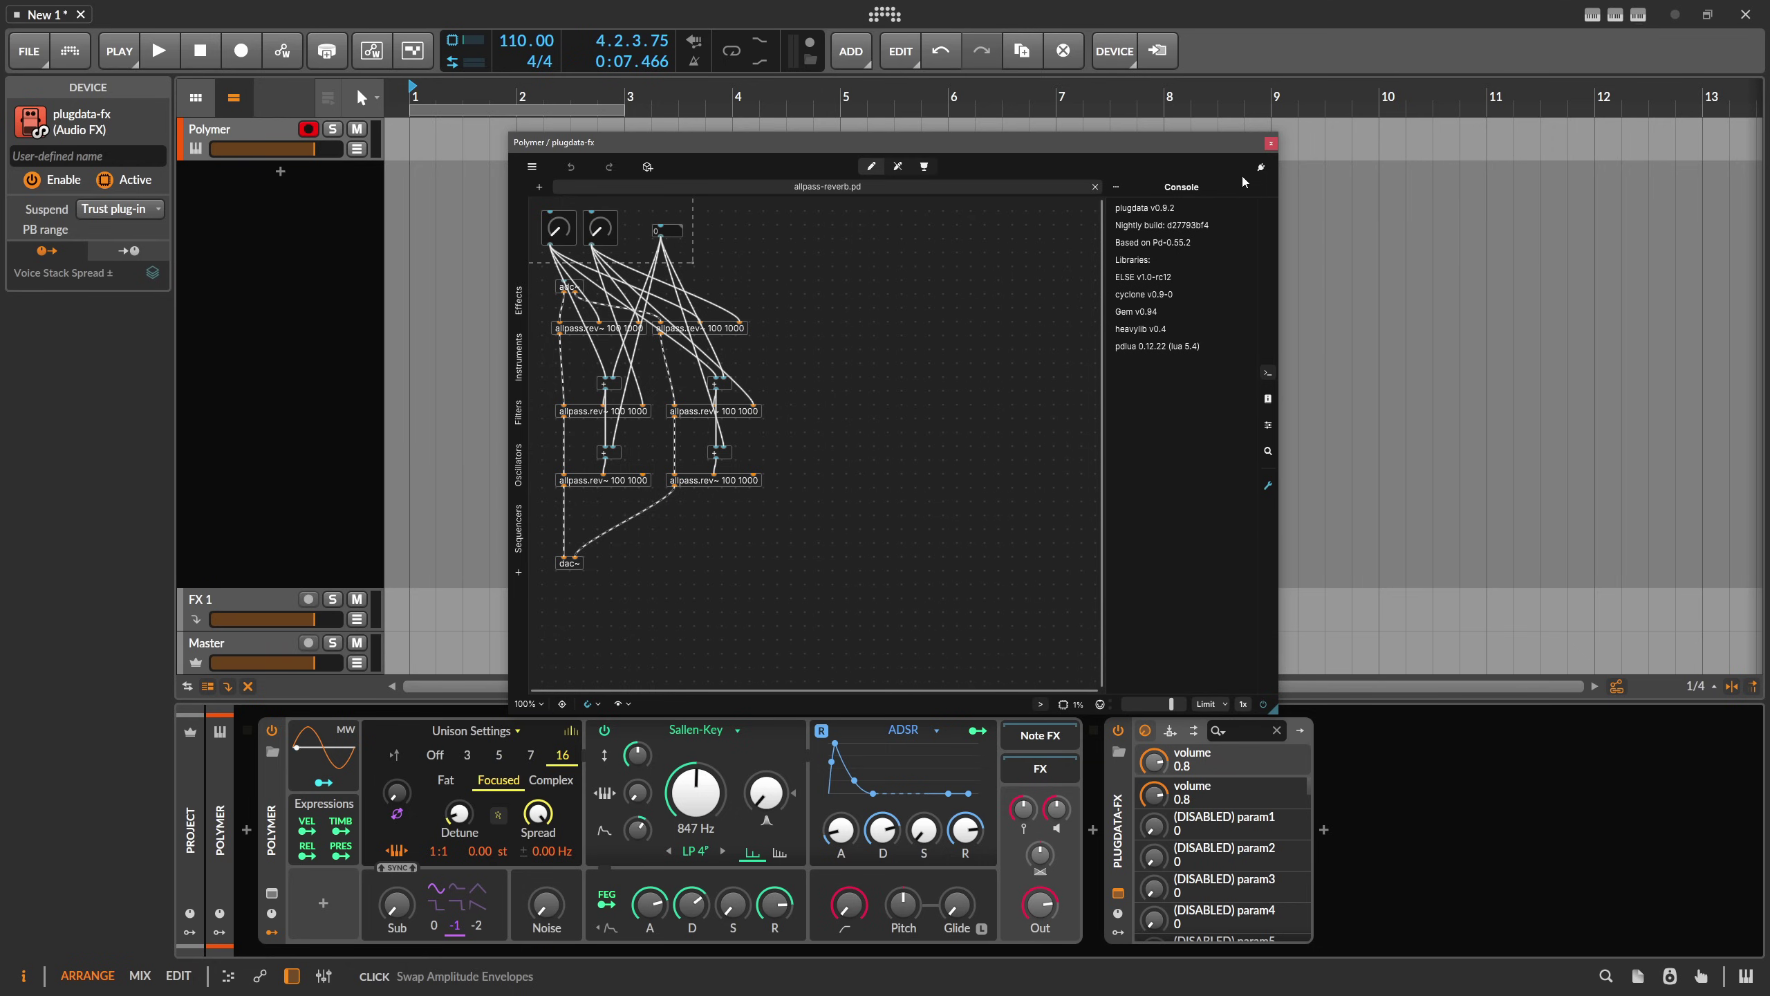
Preview the patch in compact plugin view at 175% zoom, then return to the full editor
{"action": "left_click", "coordinate": [1261, 167]}
{"action": "left_click_drag", "start_coordinate": [603, 143], "coordinate": [863, 231]}
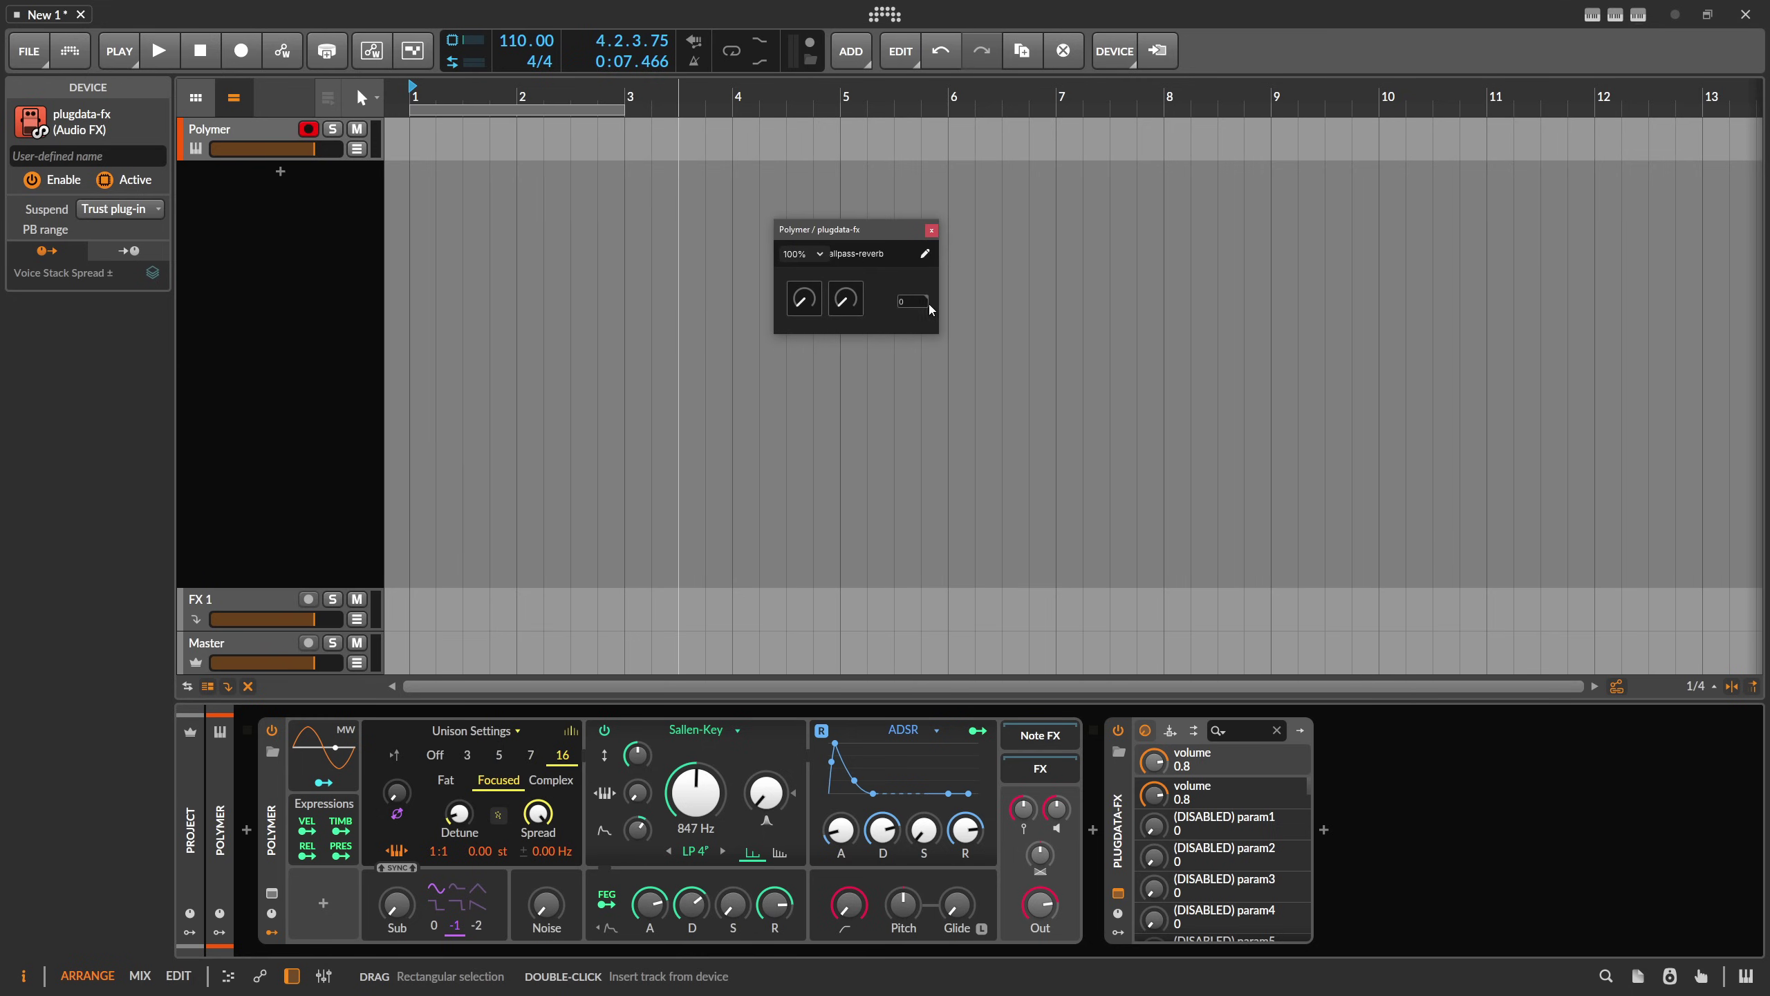
{"action": "left_click", "coordinate": [803, 254]}
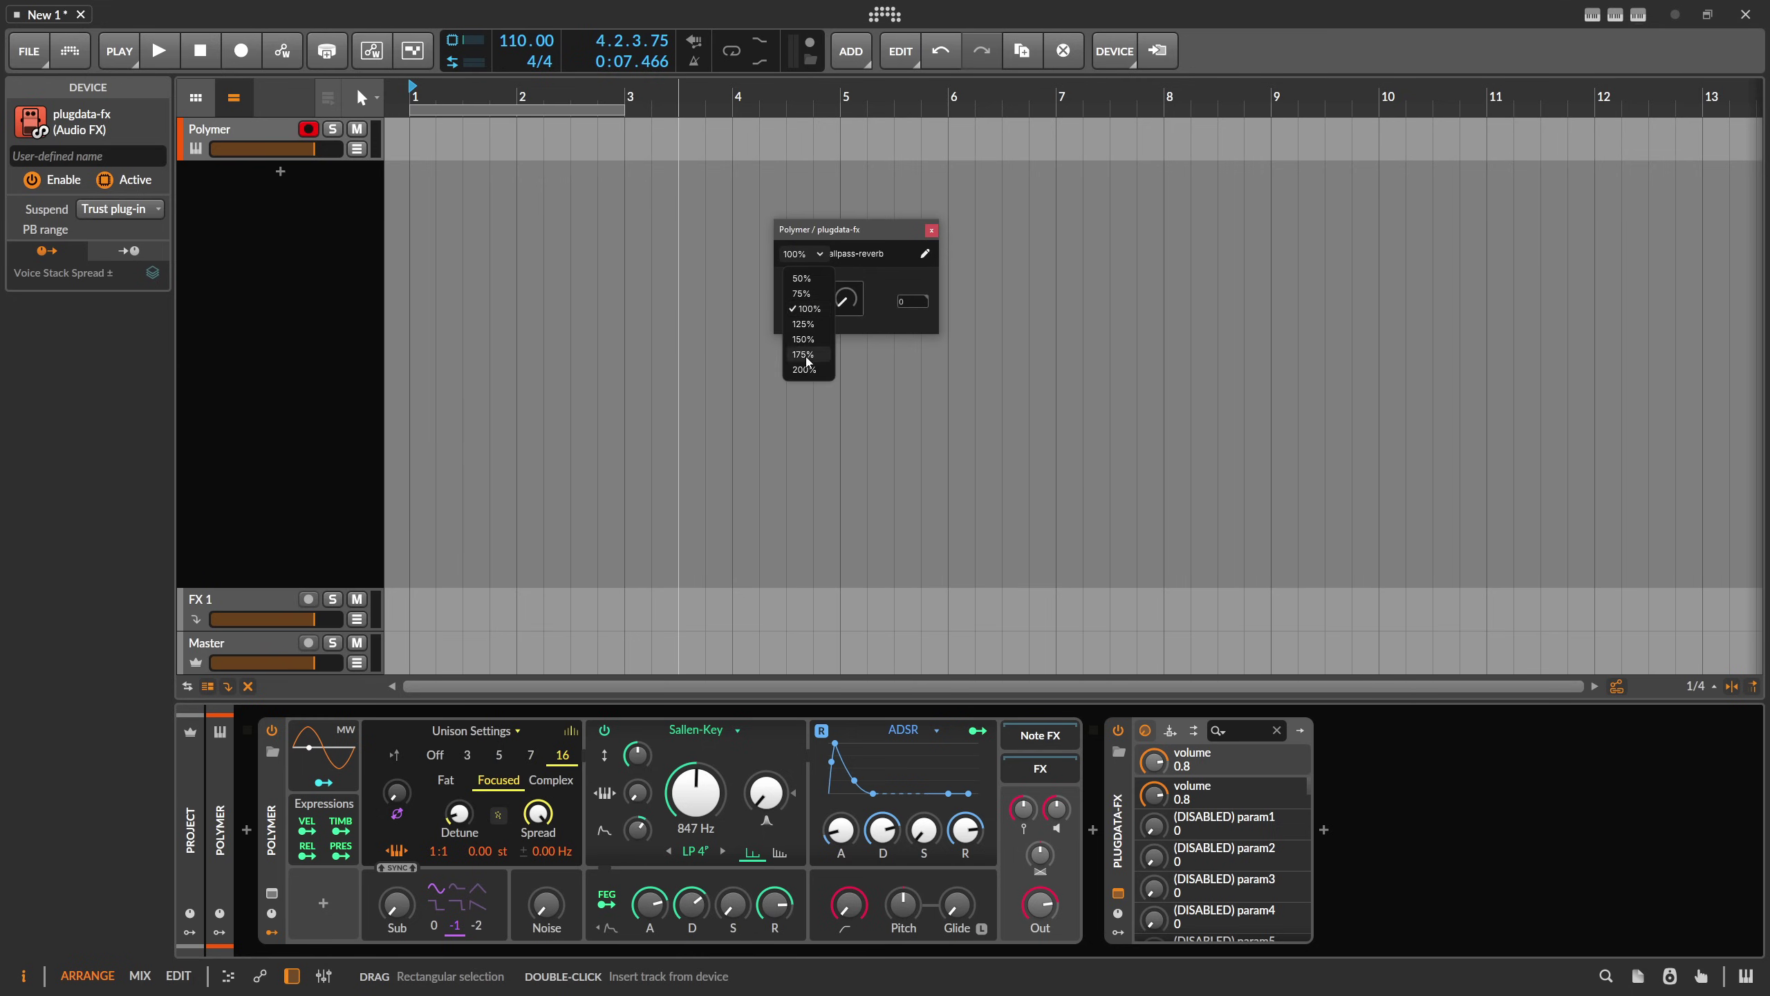
{"action": "left_click", "coordinate": [807, 357]}
{"action": "left_click_drag", "start_coordinate": [910, 232], "coordinate": [1211, 386]}
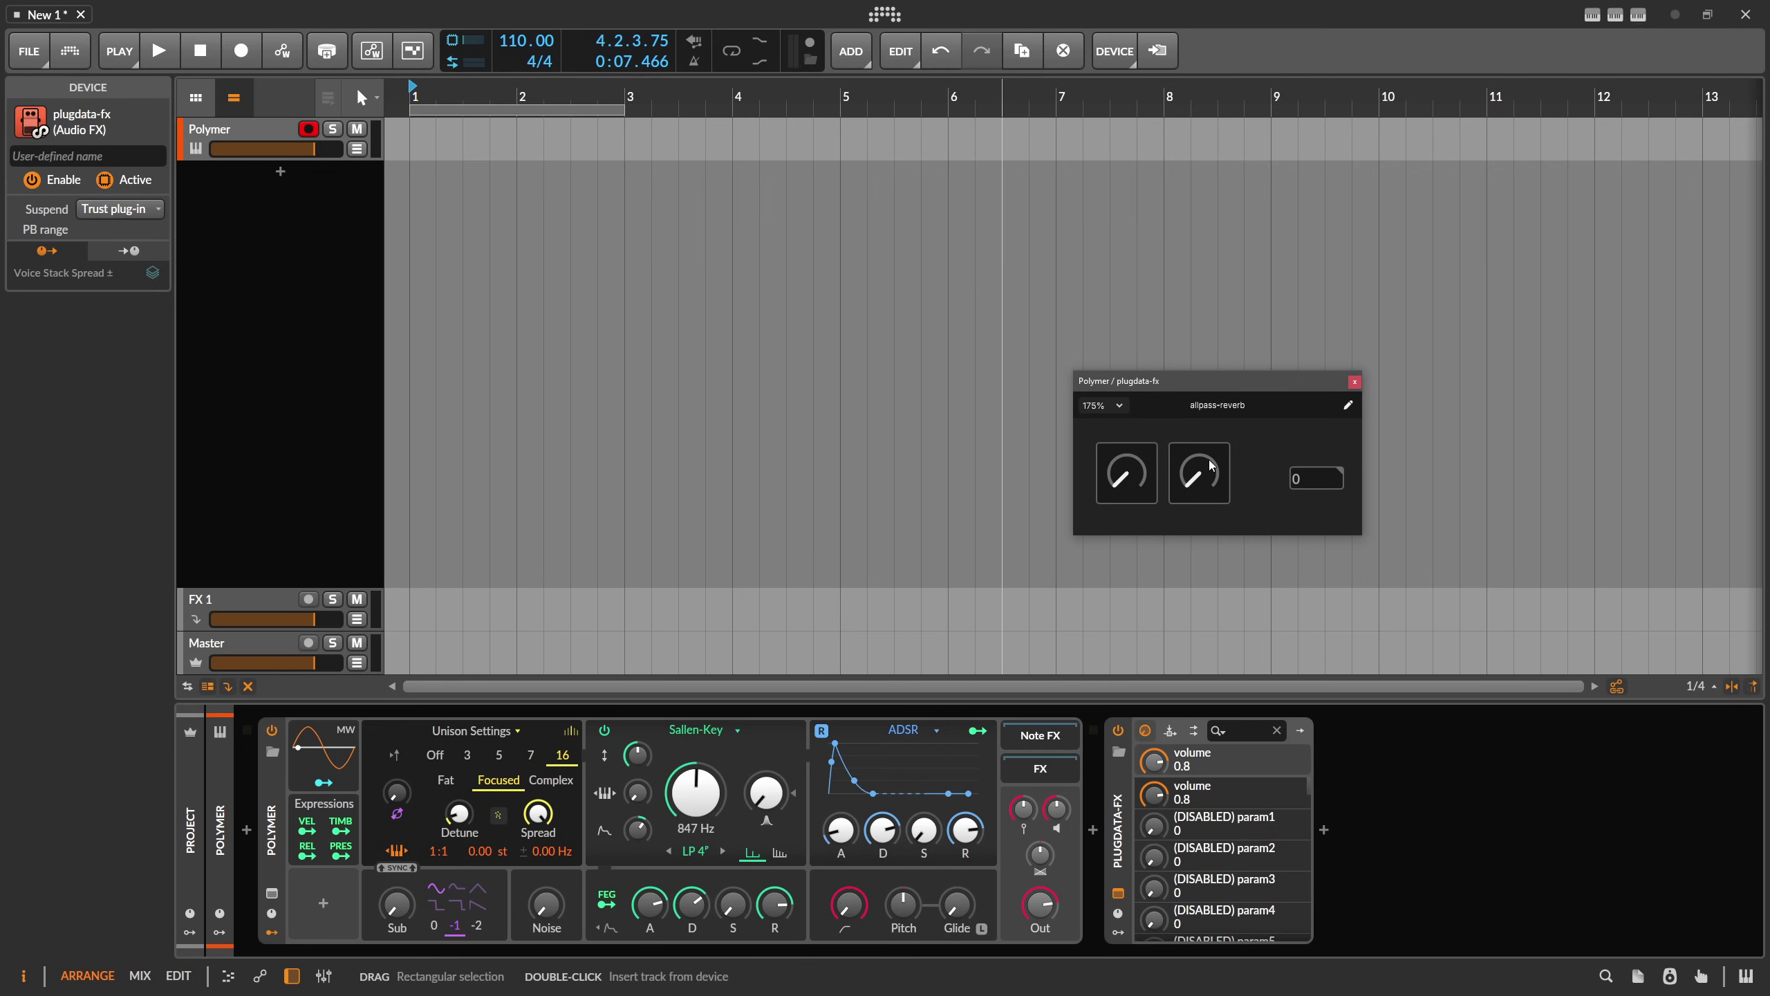
{"action": "left_click_drag", "start_coordinate": [1222, 407], "coordinate": [708, 179]}
{"action": "left_click", "coordinate": [1152, 385]}
{"action": "left_click_drag", "start_coordinate": [790, 218], "coordinate": [848, 222]}
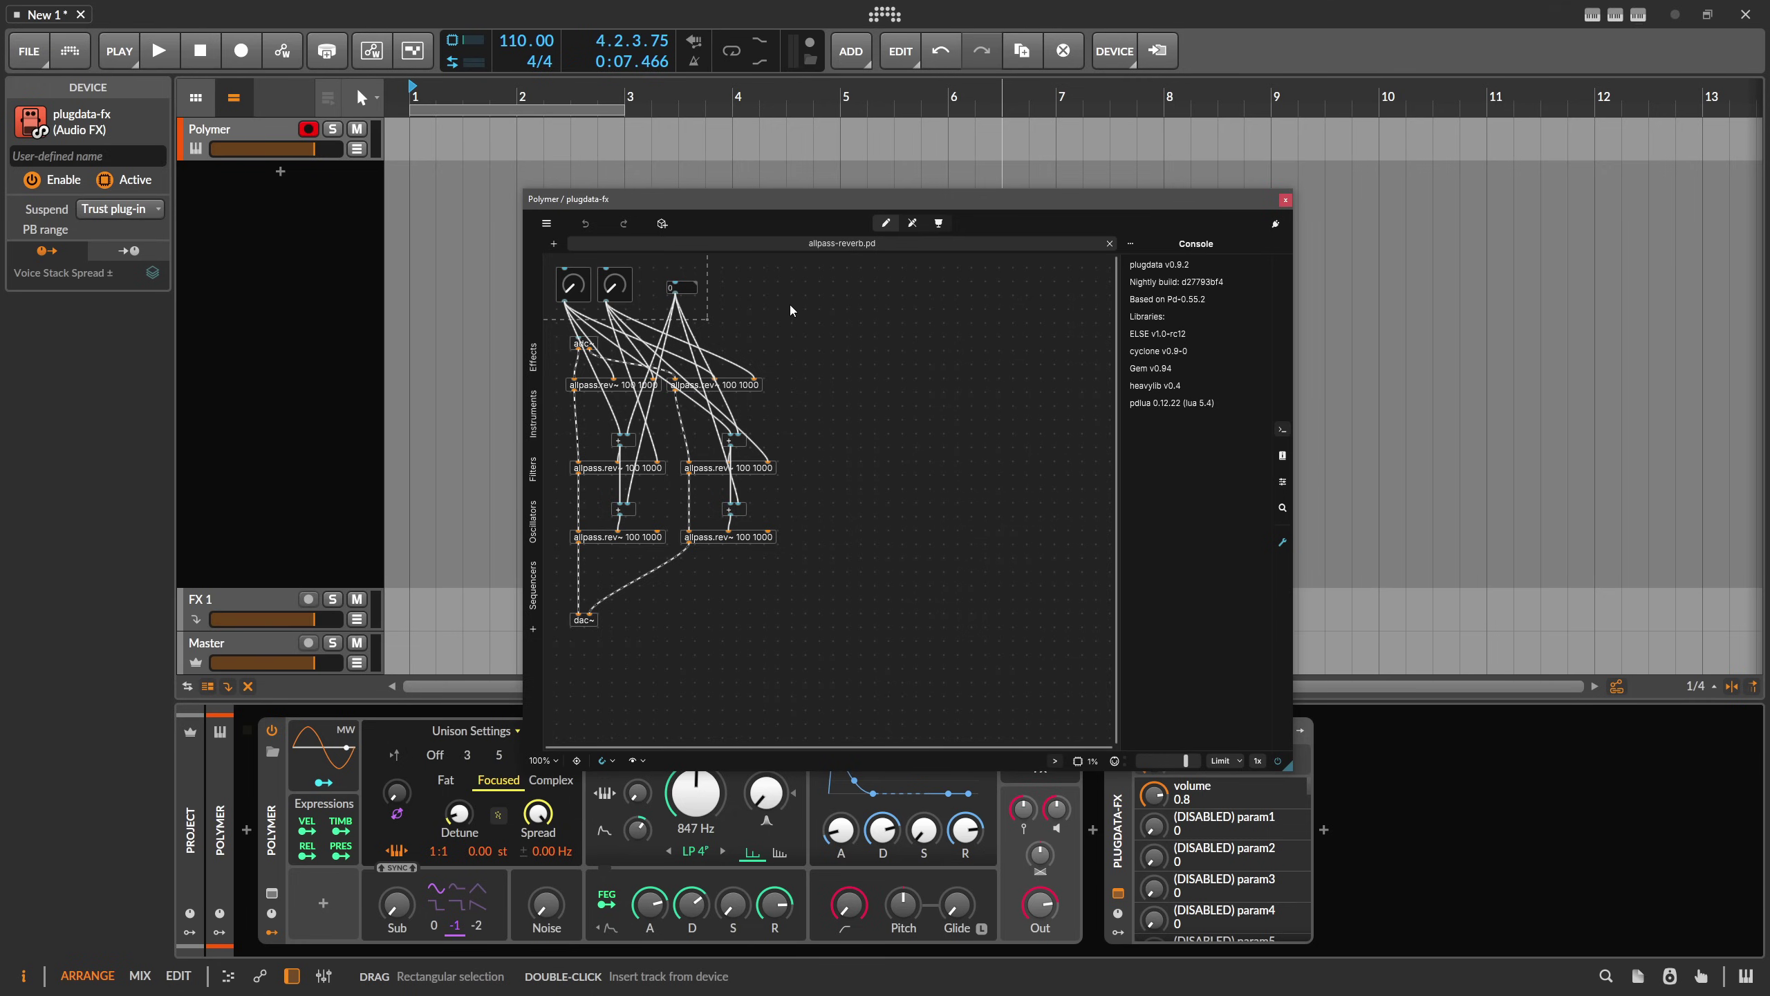
Shift one allpass.rev~ object slightly, then open its allpass.rev~-help.pd help patch from the context menu
{"action": "scroll", "coordinate": [803, 313], "scroll_direction": "up", "scroll_amount": 2}
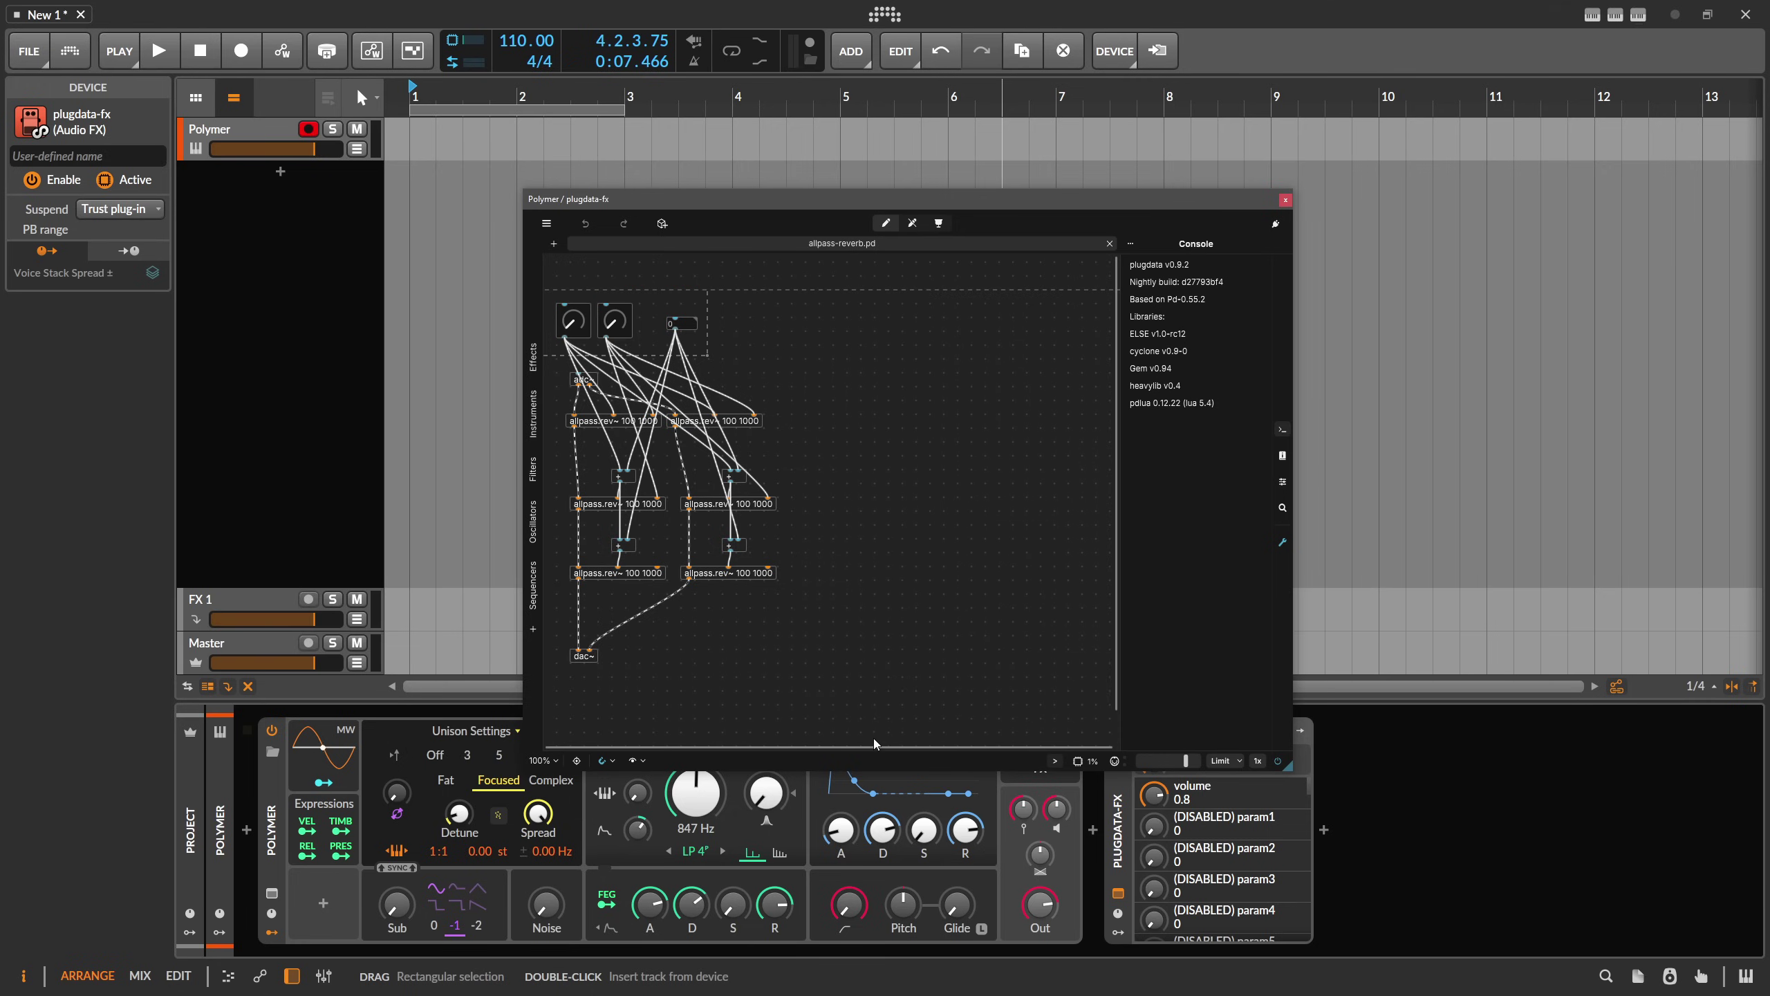
{"action": "scroll", "coordinate": [874, 739], "scroll_direction": "left", "scroll_amount": 2}
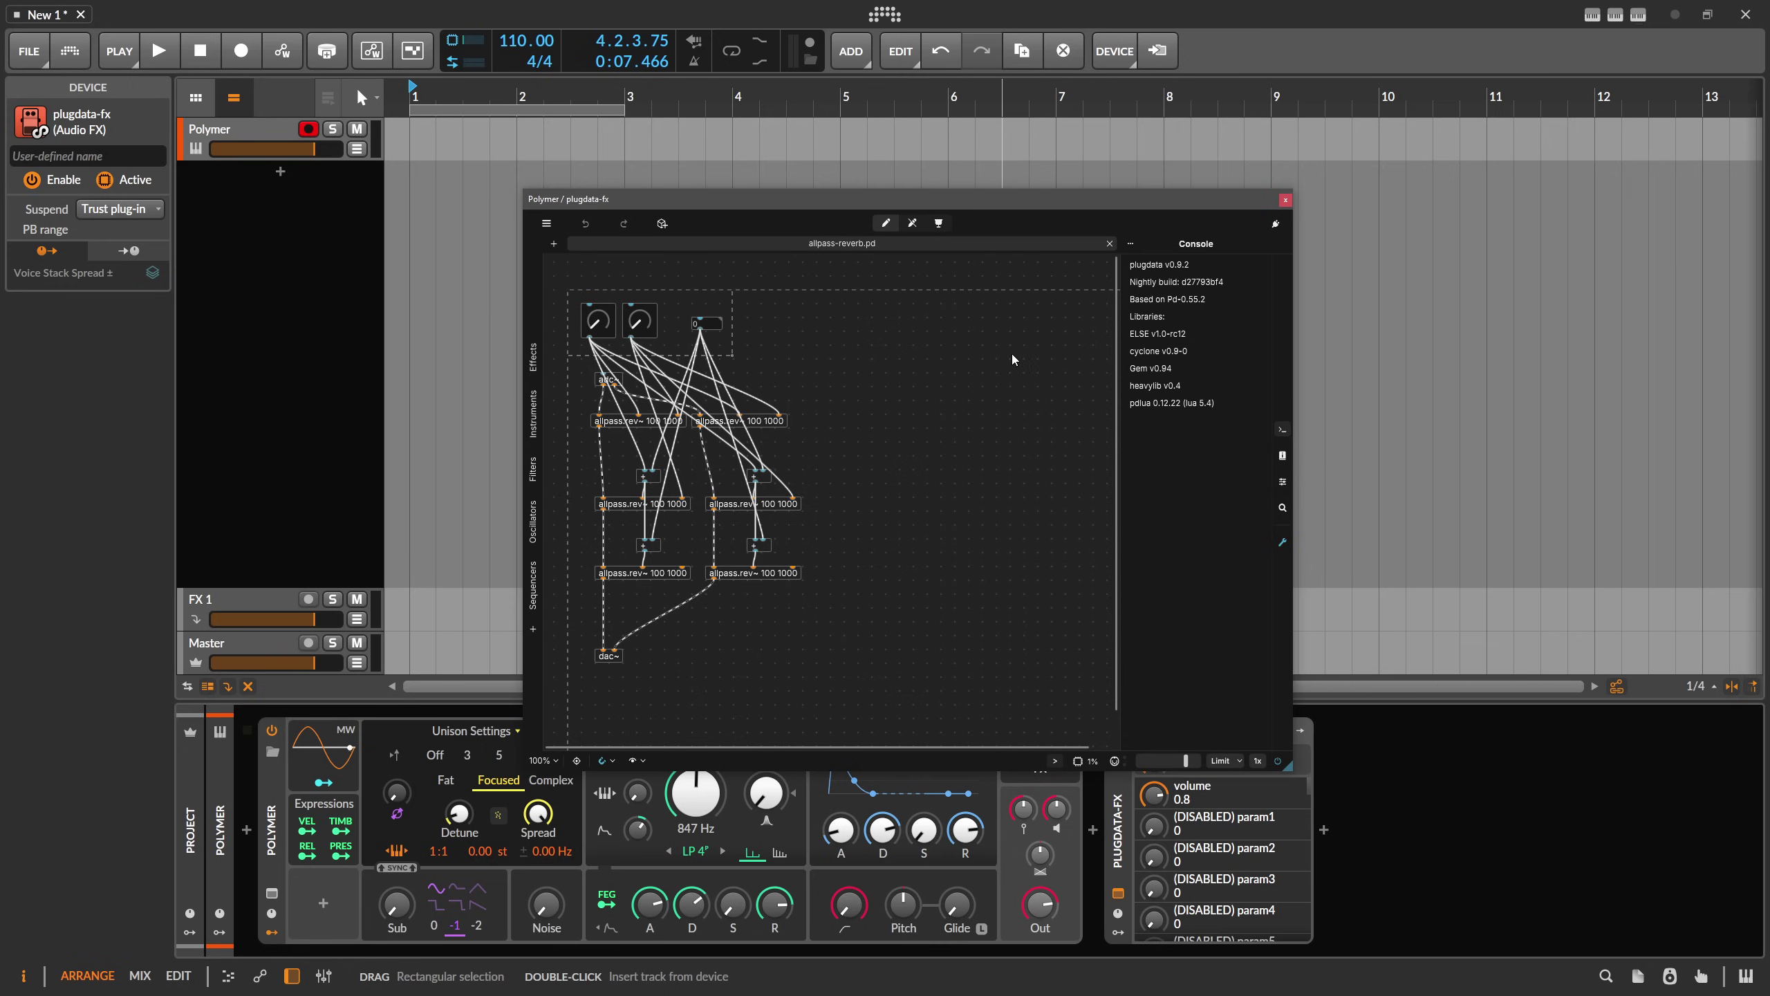
{"action": "left_click_drag", "start_coordinate": [762, 425], "coordinate": [856, 384]}
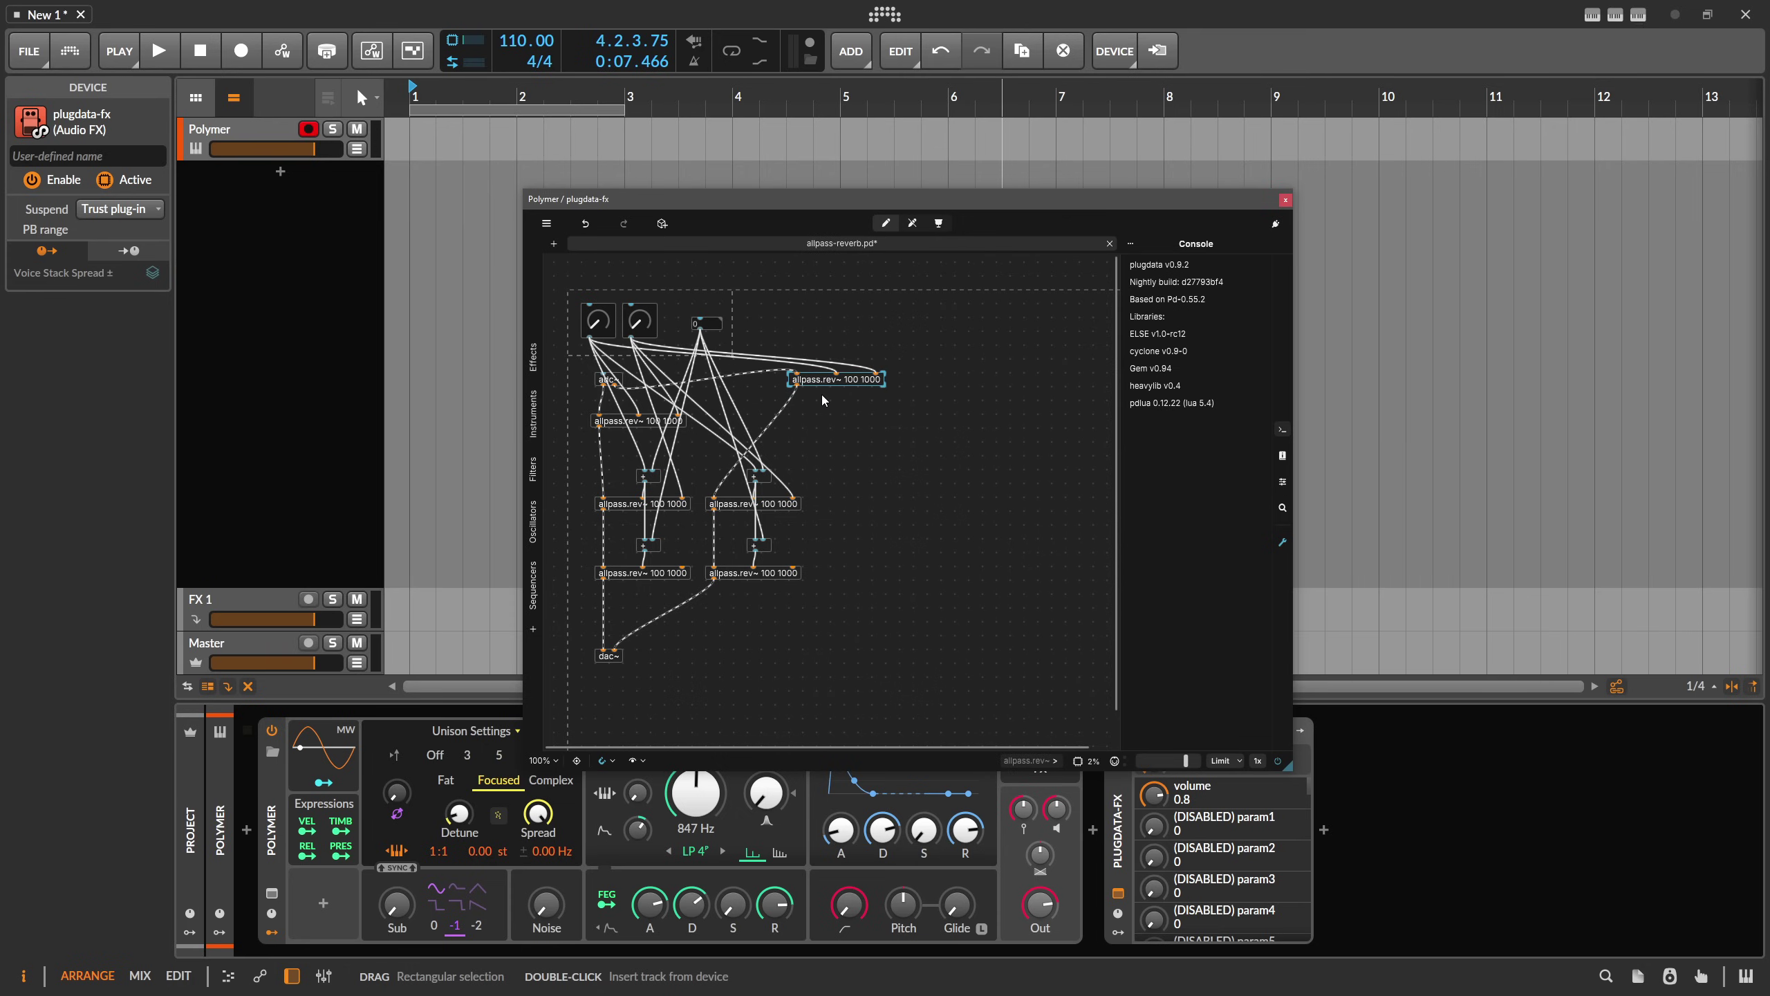
{"action": "left_click_drag", "start_coordinate": [840, 383], "coordinate": [774, 410]}
{"action": "right_click", "coordinate": [774, 410]}
{"action": "left_click", "coordinate": [813, 468]}
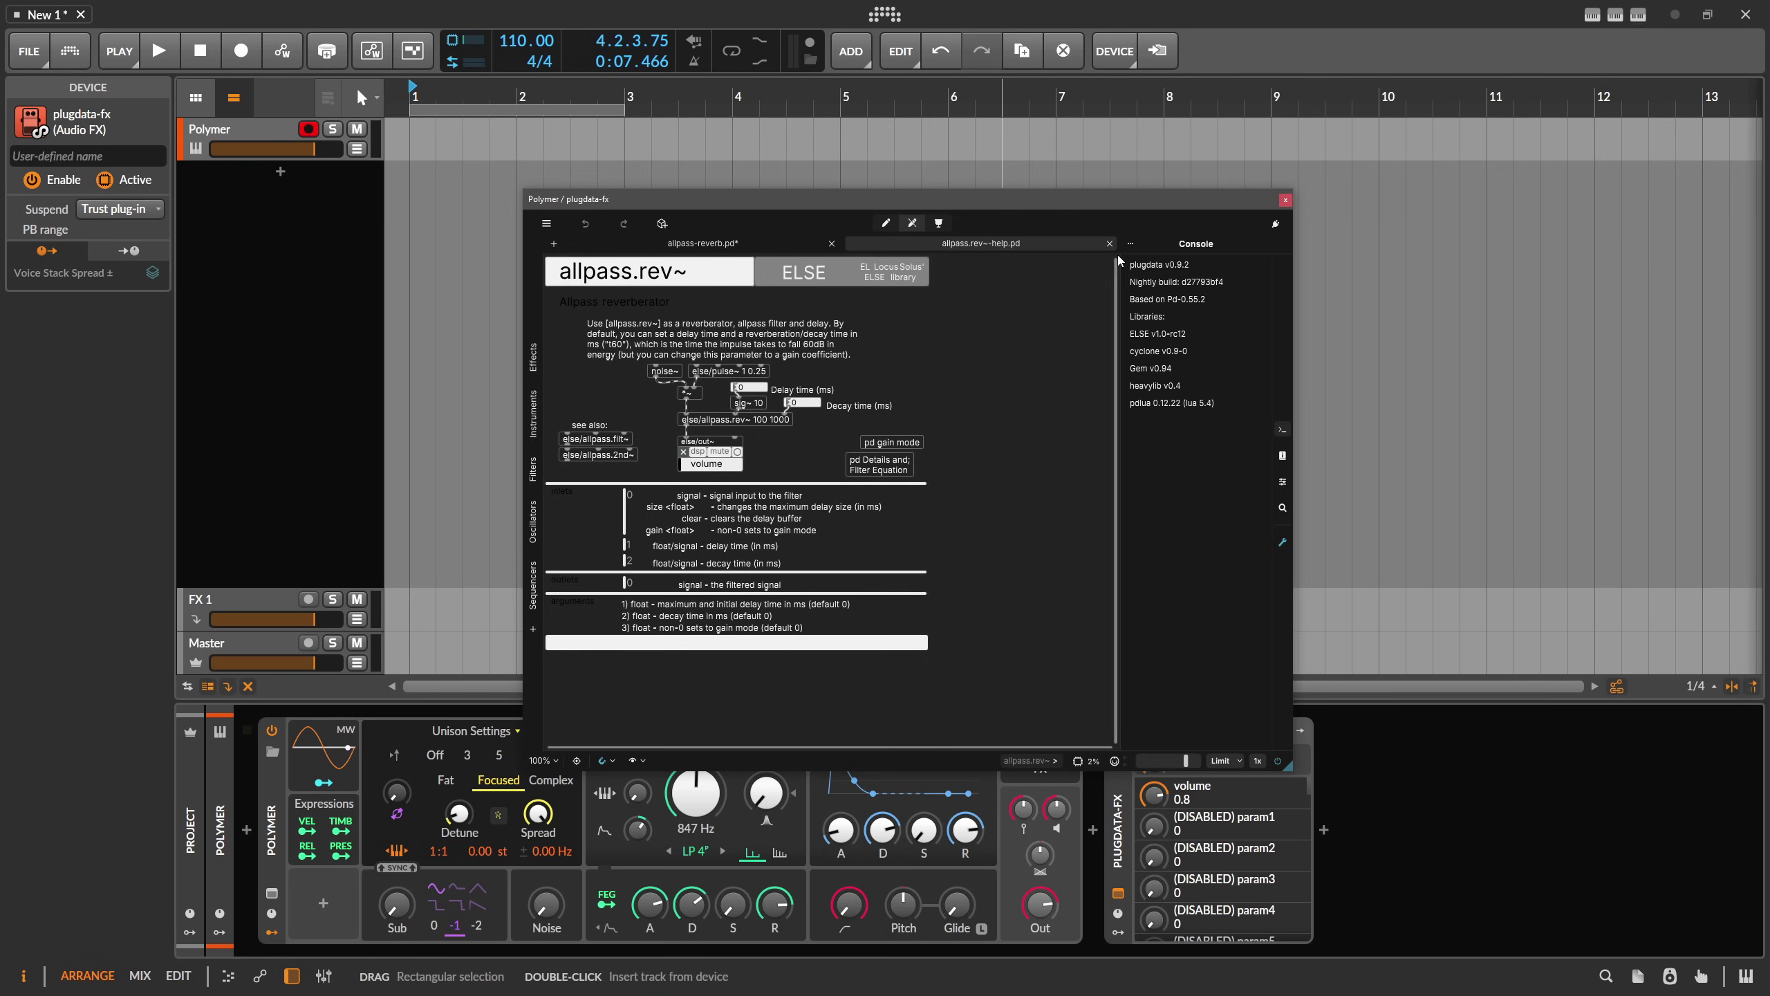
Close the allpass.rev~-help.pd tab with Ctrl+W
{"action": "key", "text": "ctrl+w"}
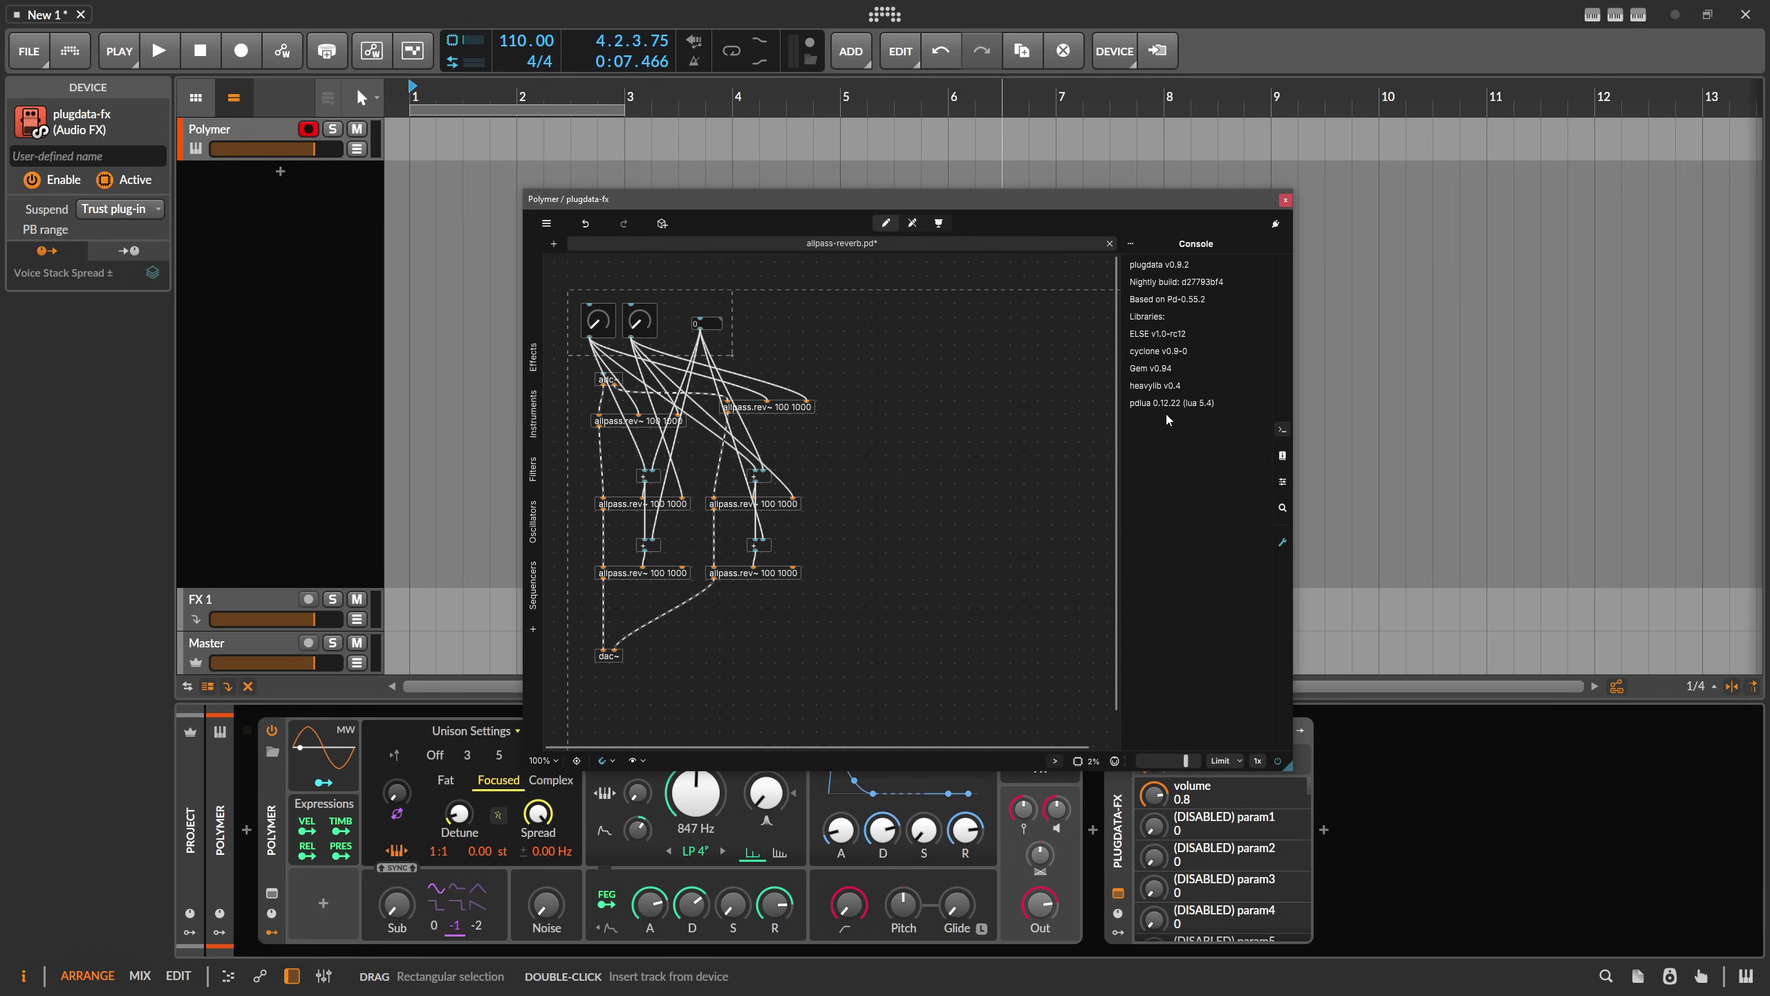
Enlarge the window and close allpass-reverb.pd, choosing Don't Save for its changes
{"action": "left_click_drag", "start_coordinate": [1289, 766], "coordinate": [1471, 804]}
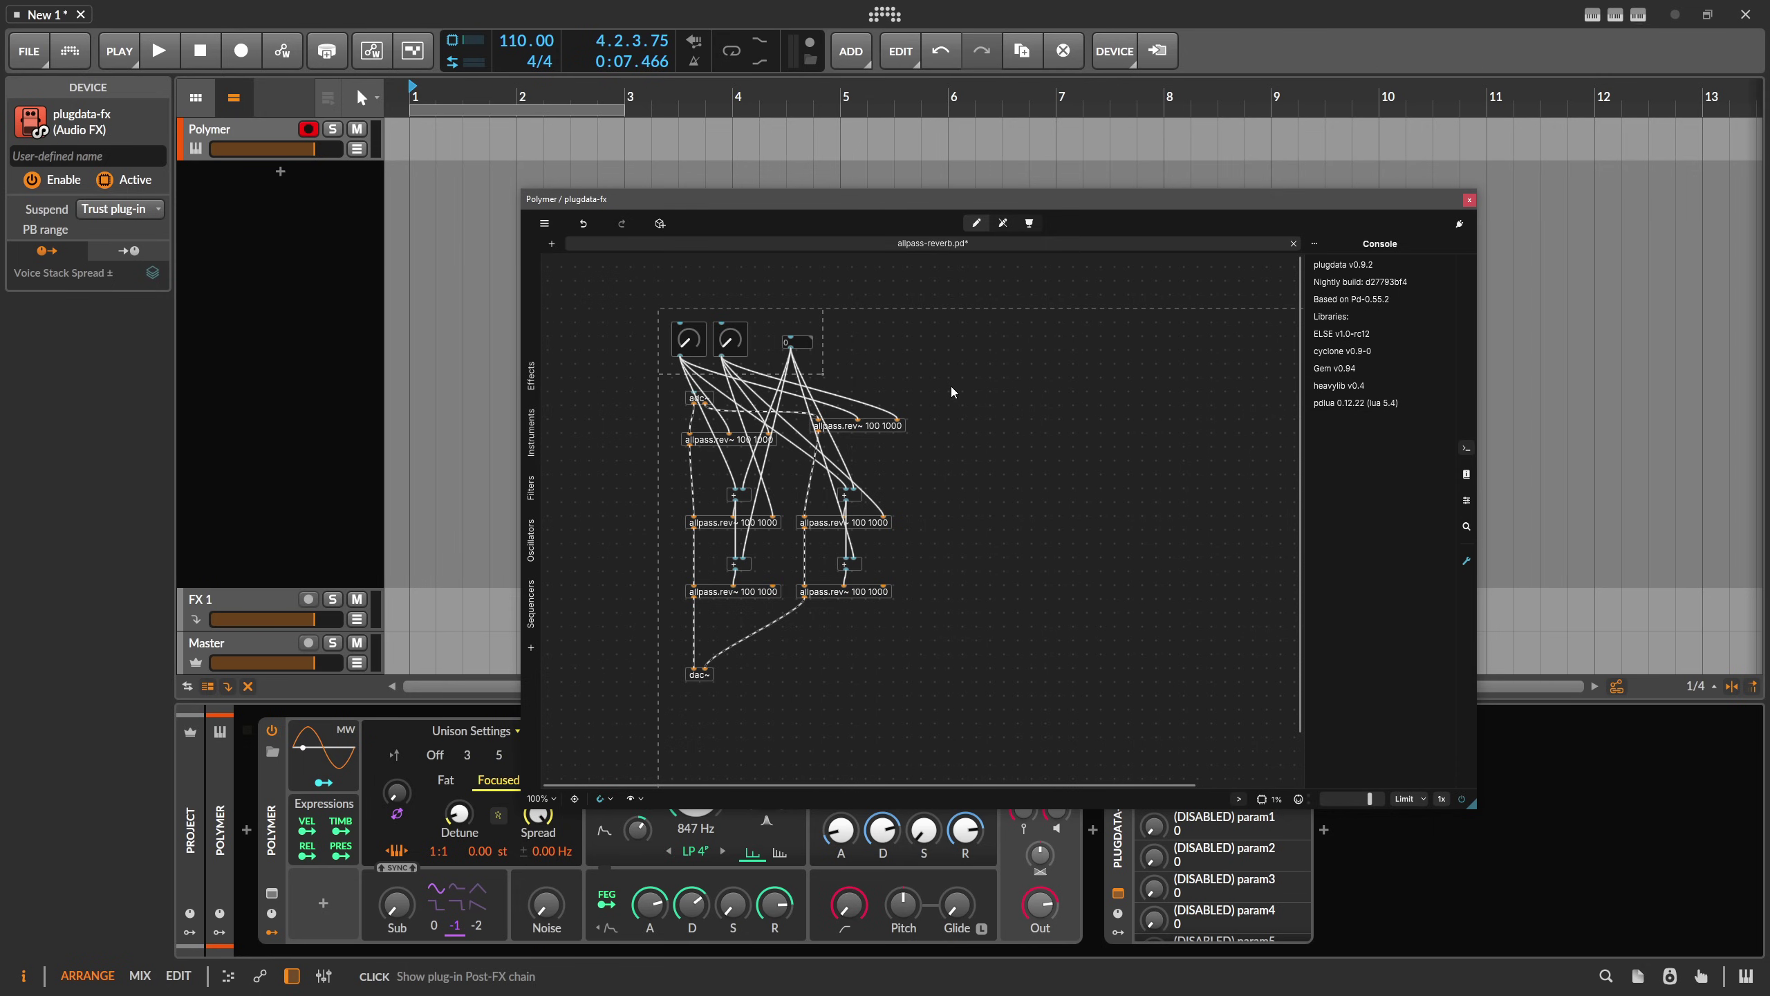
{"action": "left_click", "coordinate": [1294, 244]}
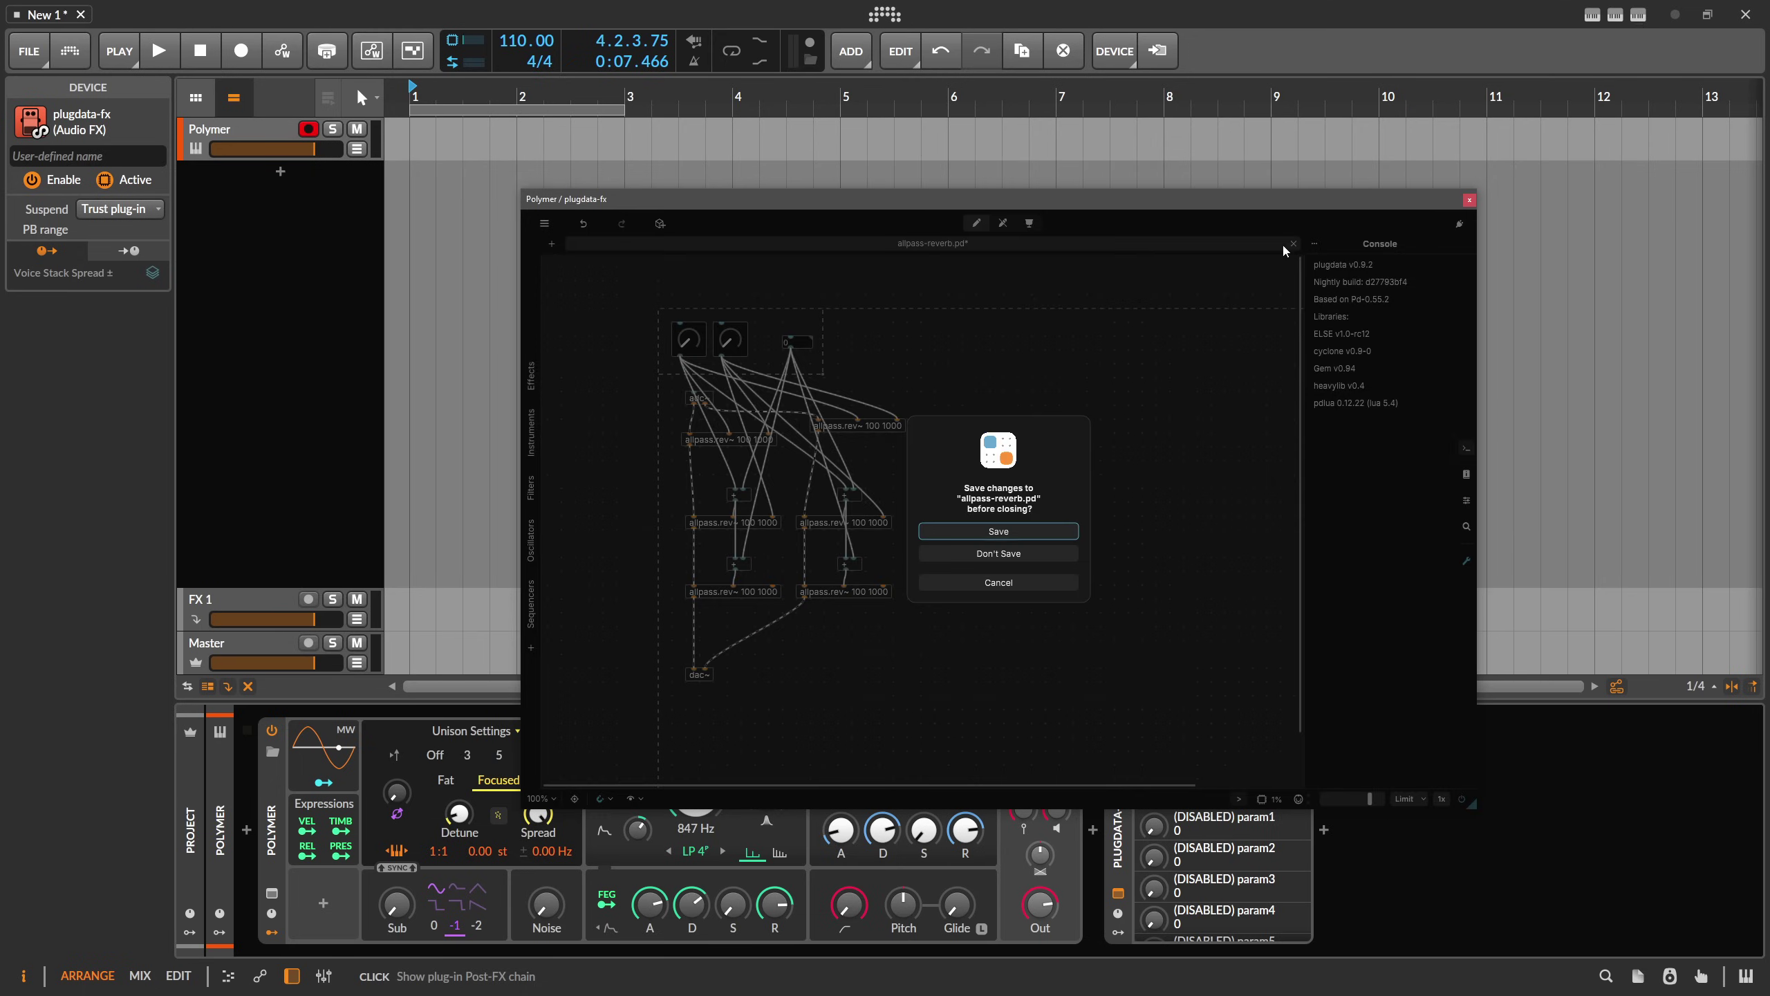
{"action": "left_click", "coordinate": [998, 554]}
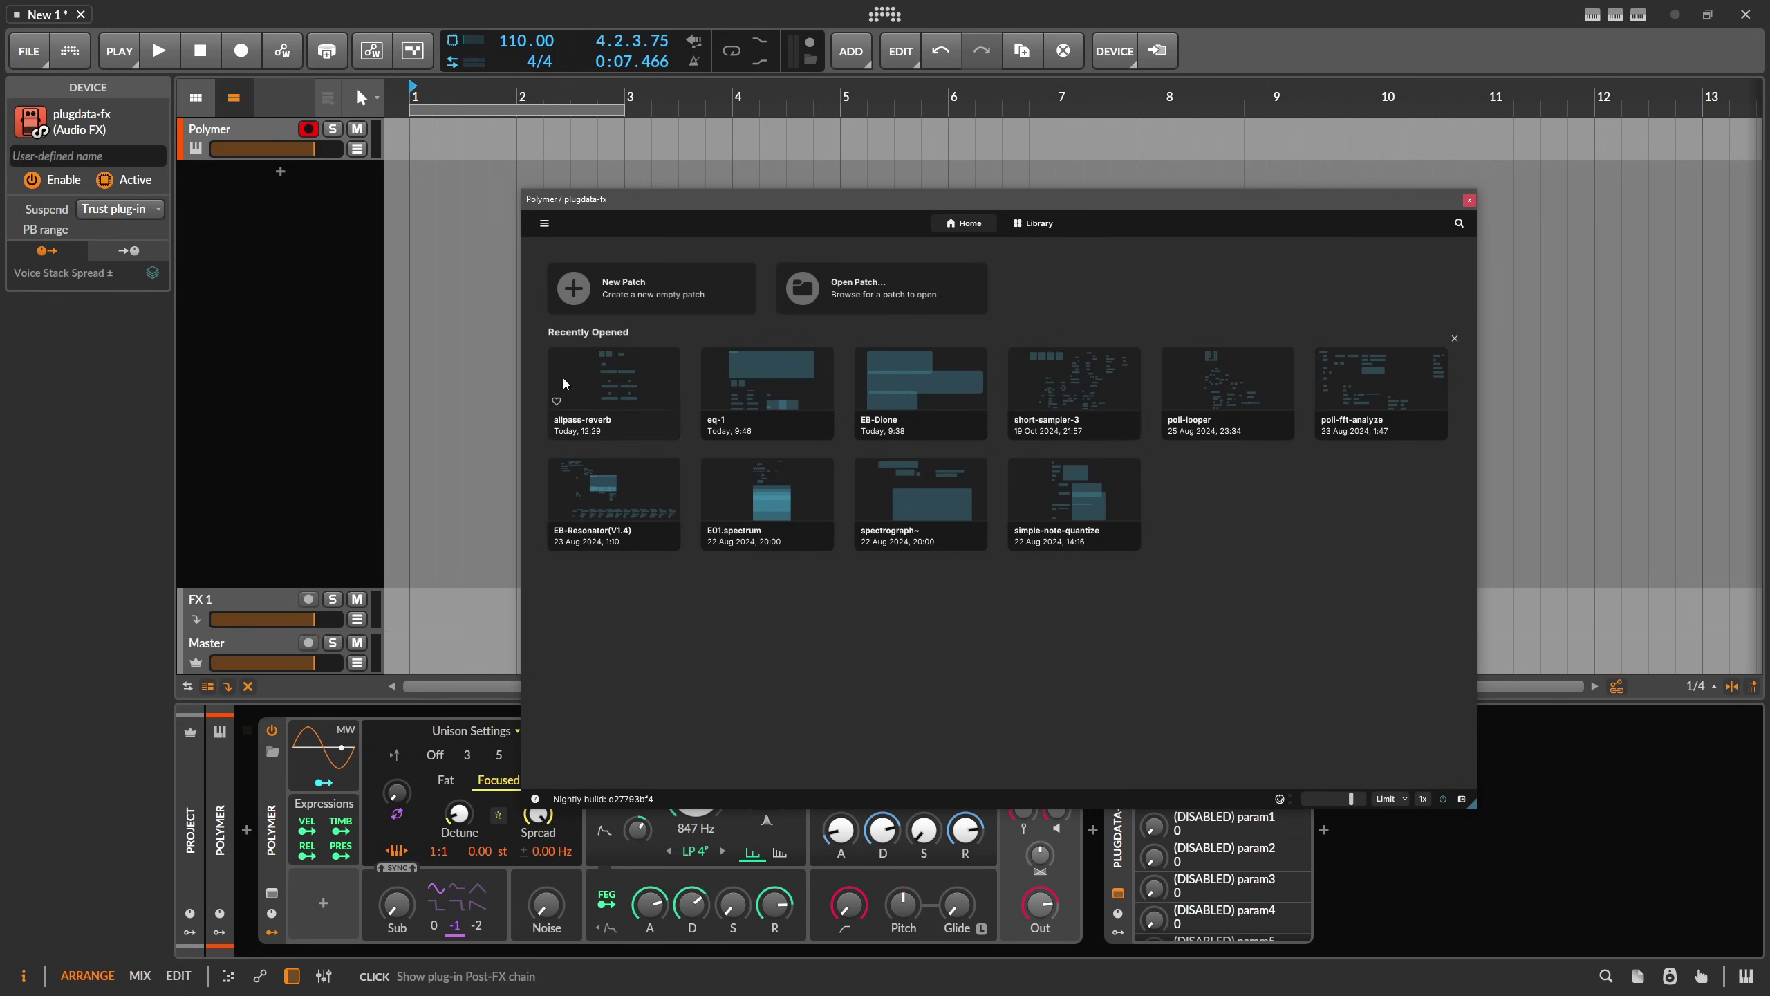
Check the allpass-reverb recent entry's options, then end on the Library page after visiting Home
{"action": "right_click", "coordinate": [649, 382]}
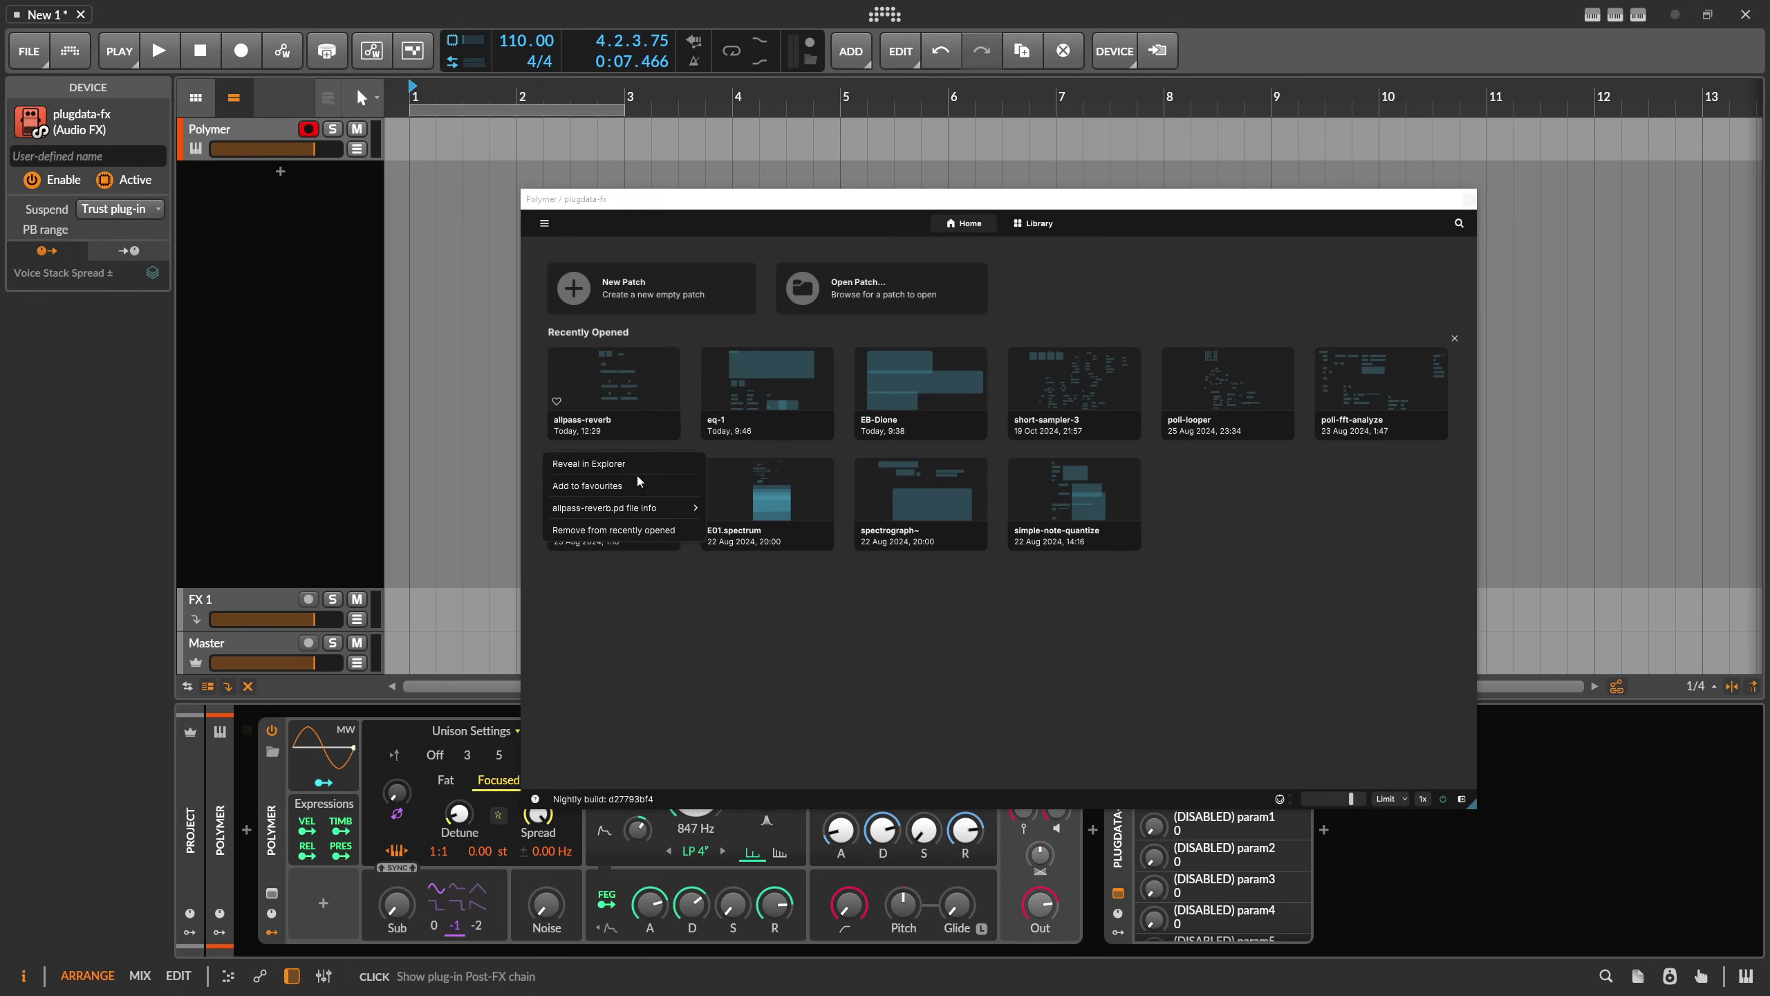
{"action": "left_click", "coordinate": [1331, 534]}
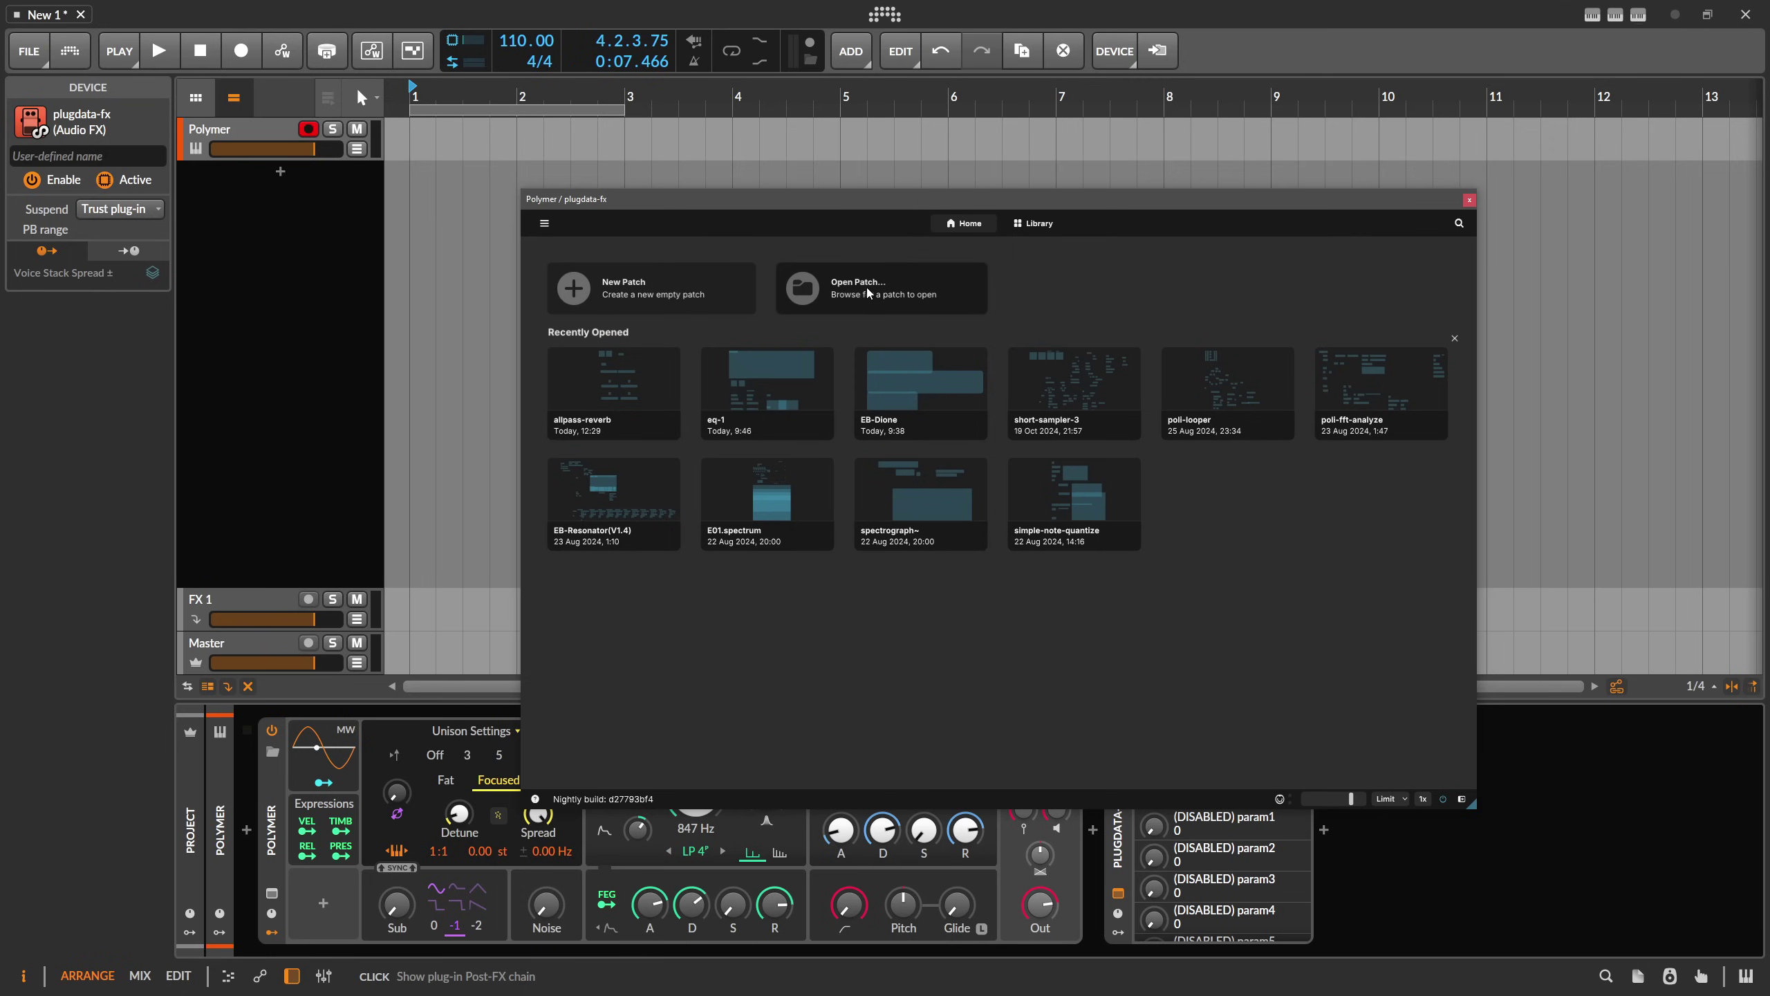
{"action": "left_click", "coordinate": [1044, 224]}
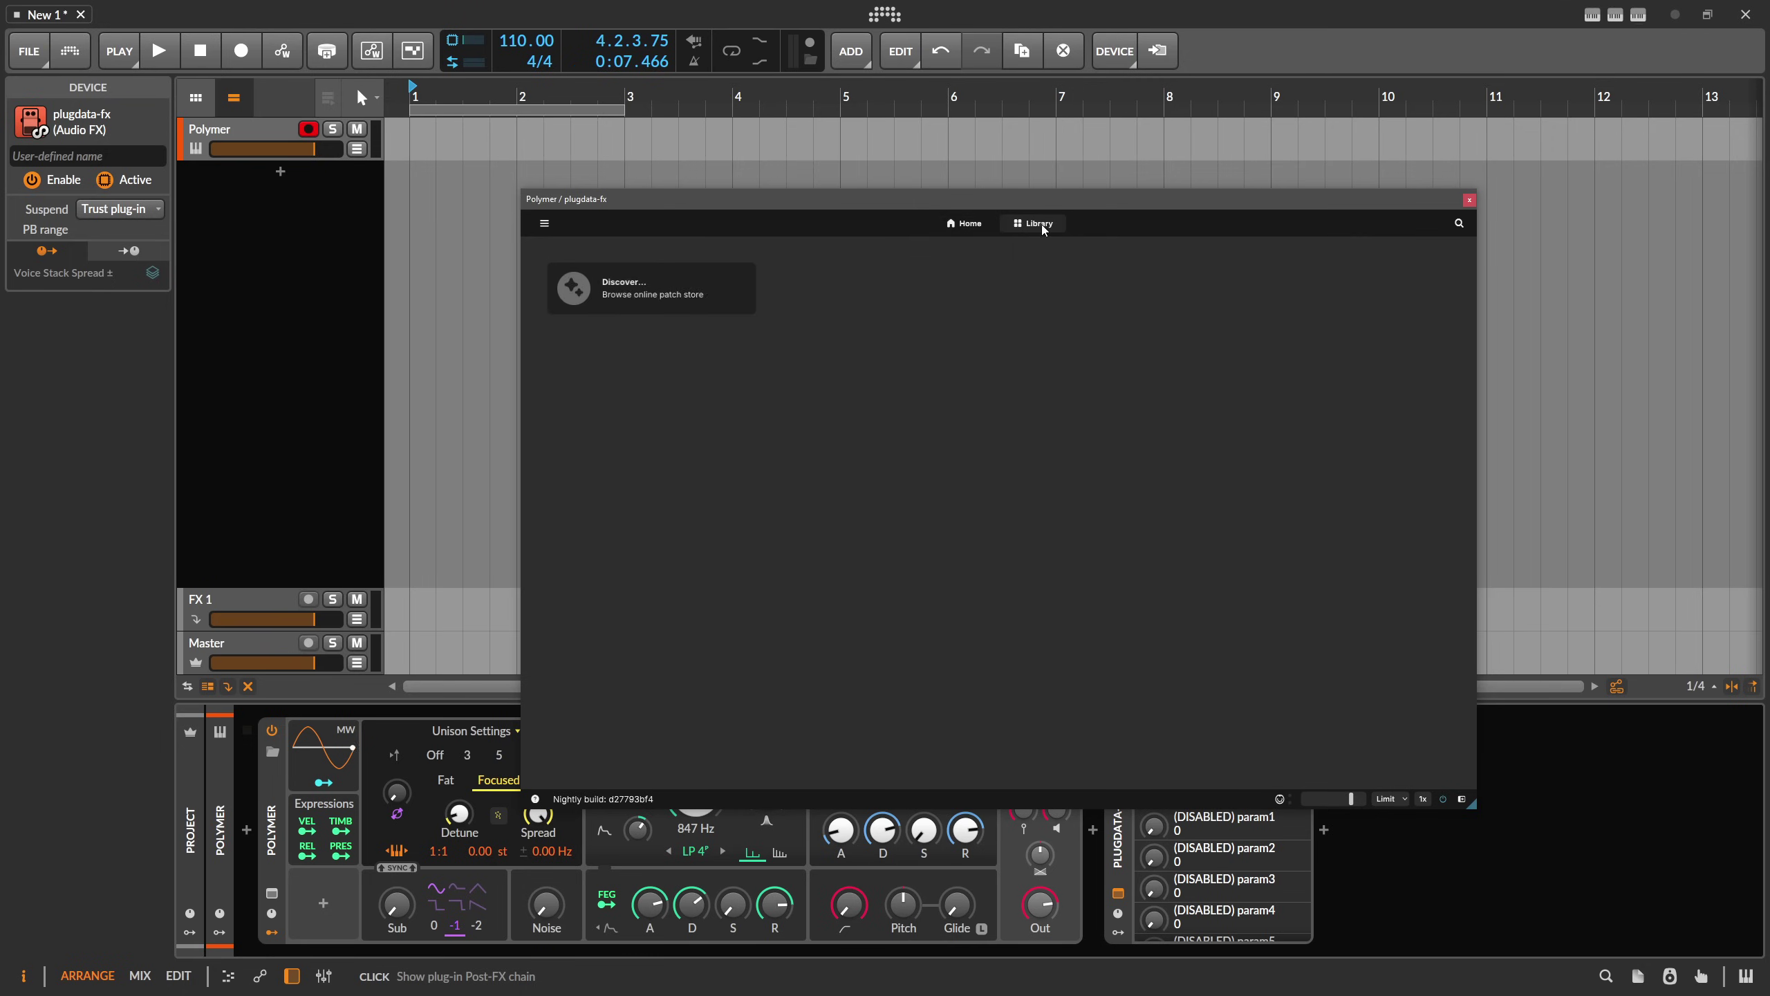
{"action": "left_click", "coordinate": [974, 228]}
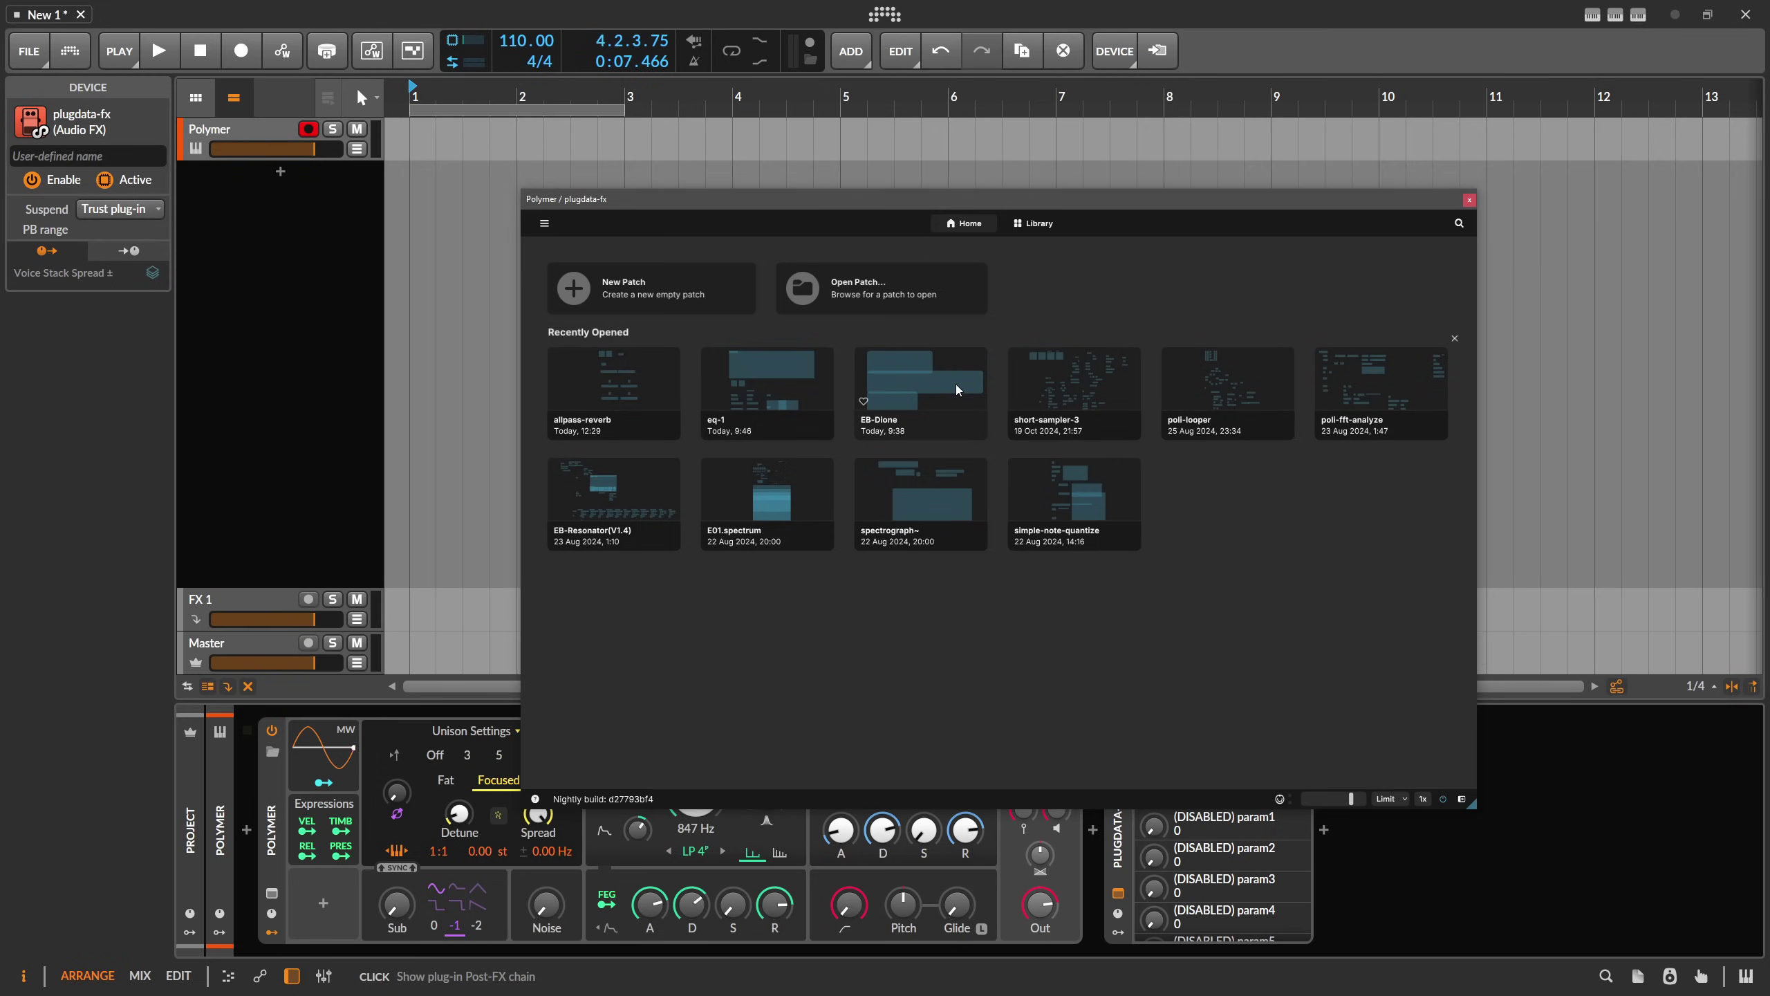
{"action": "left_click", "coordinate": [1039, 225]}
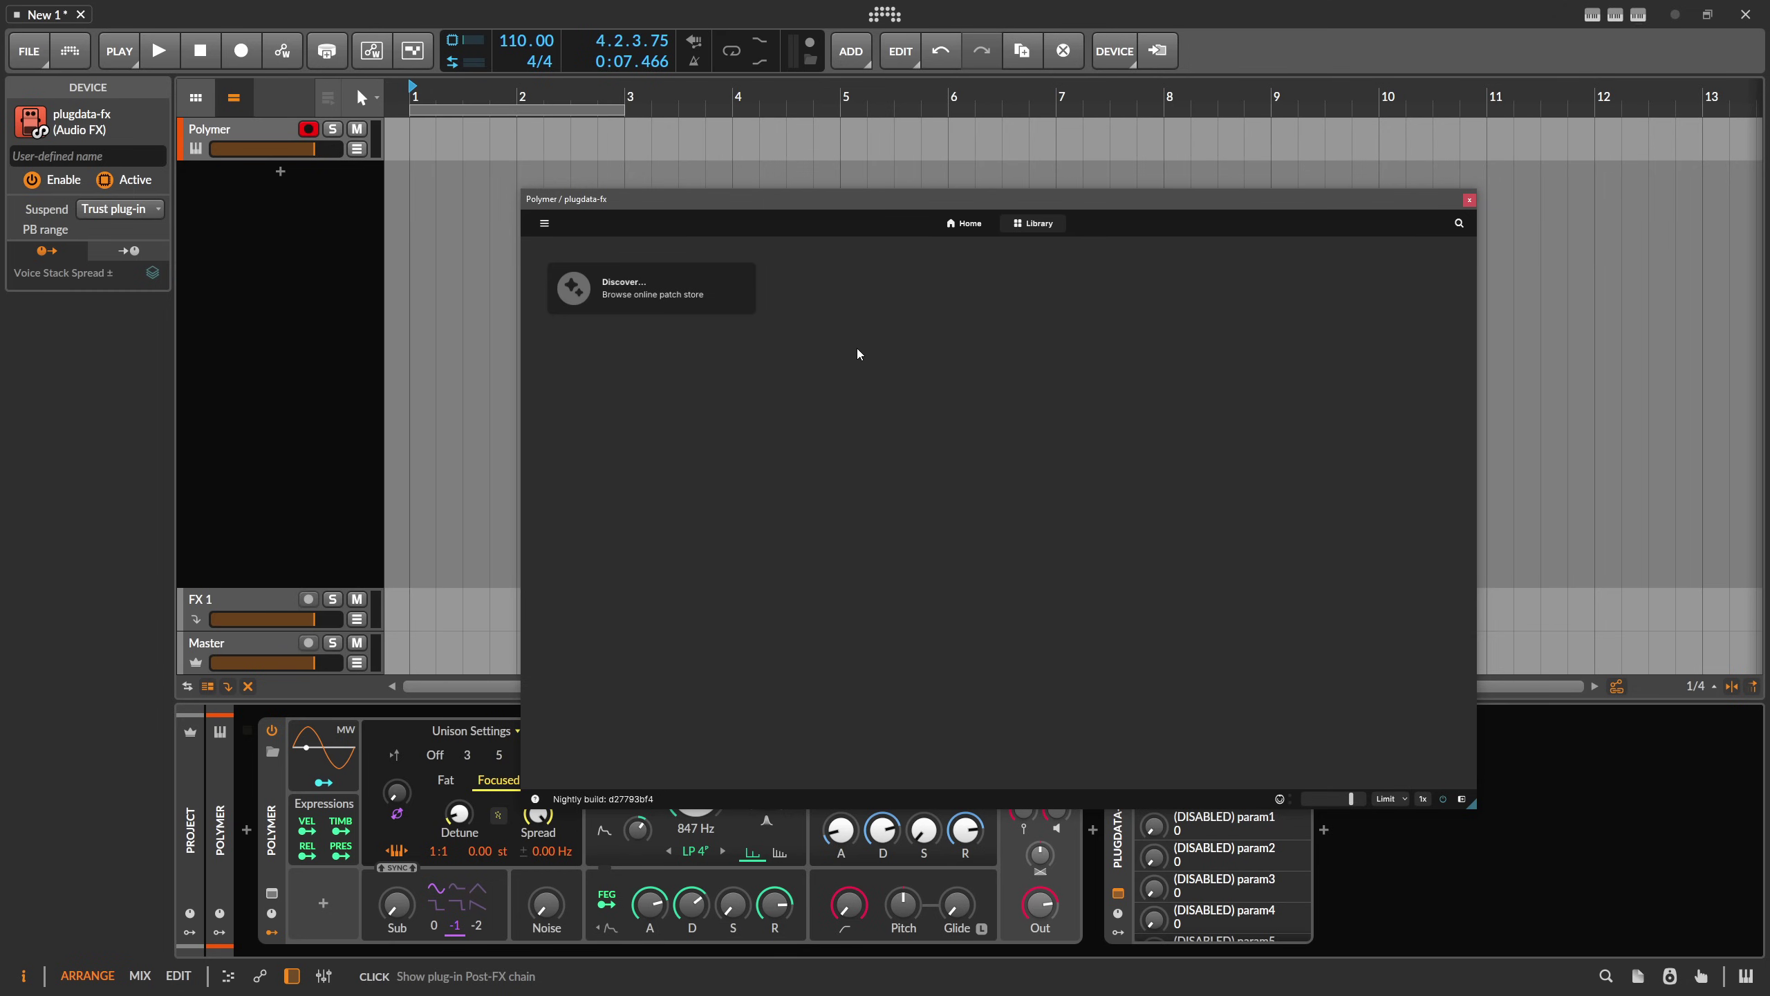
Find the Disperse-X card in the Discover store and view its page online
{"action": "left_click", "coordinate": [626, 288]}
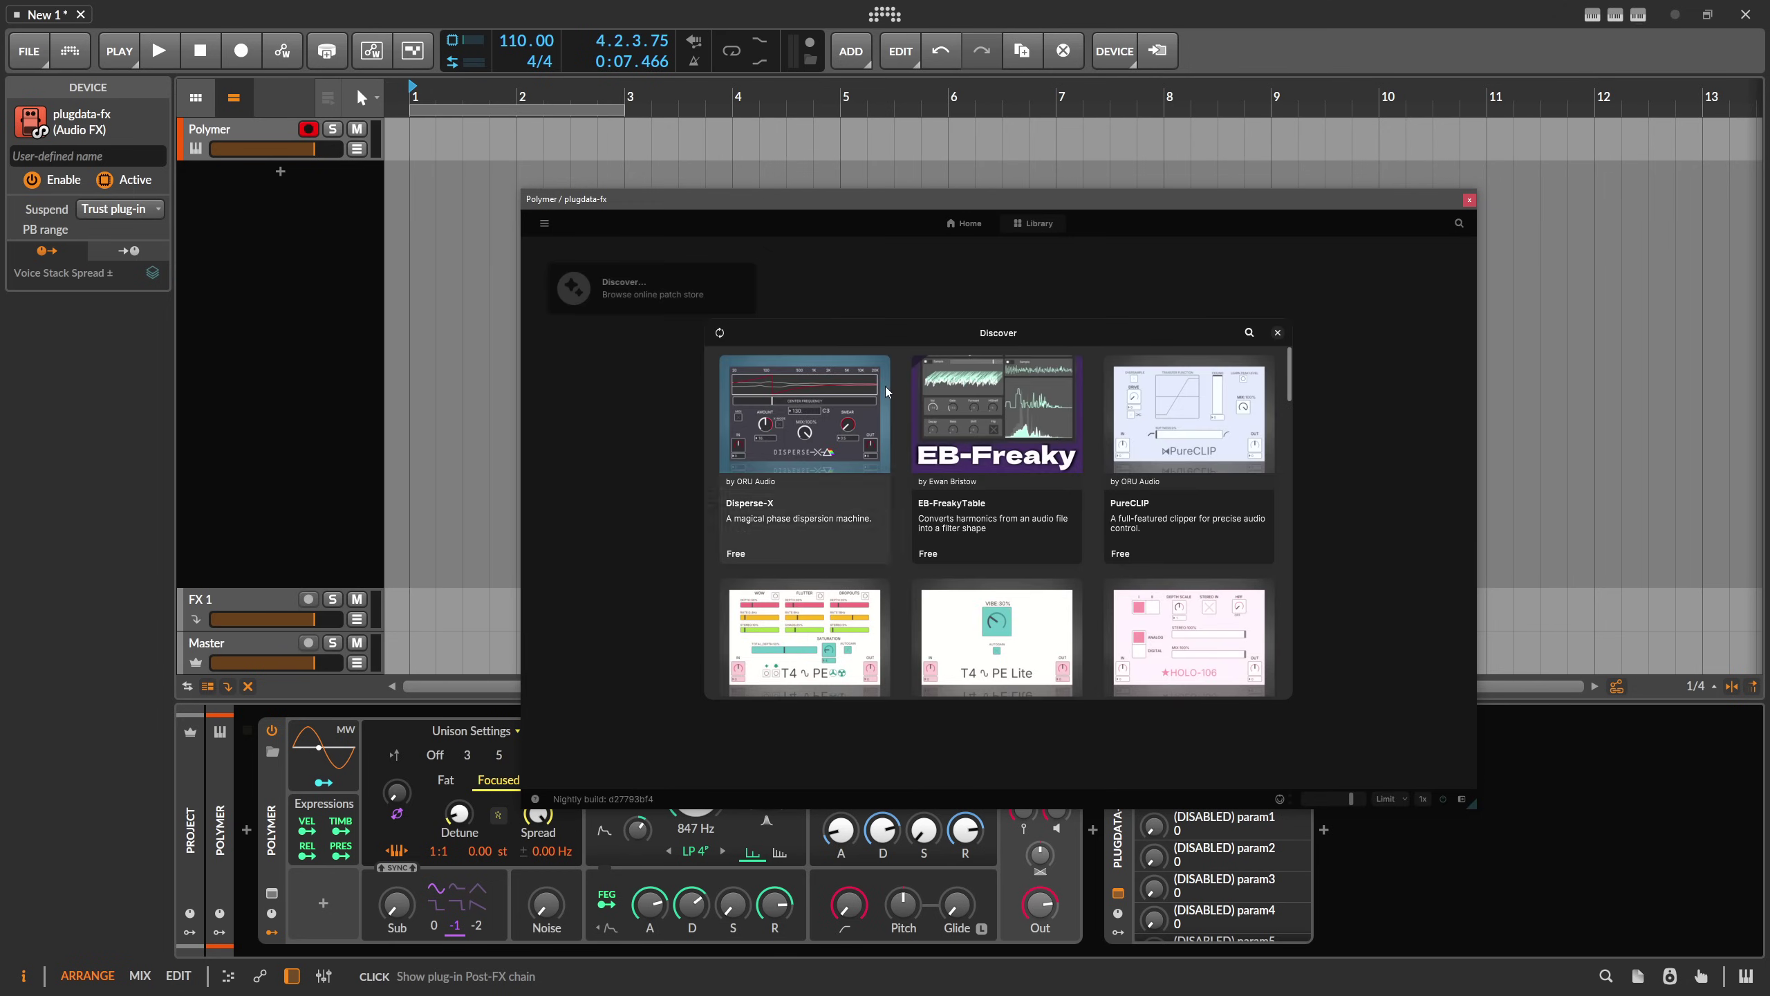
{"action": "mouse_move", "coordinate": [1290, 380]}
{"action": "left_mouse_down"}
{"action": "mouse_move", "coordinate": [1271, 668]}
{"action": "mouse_move", "coordinate": [1284, 369]}
{"action": "left_mouse_up"}
{"action": "left_click", "coordinate": [810, 415]}
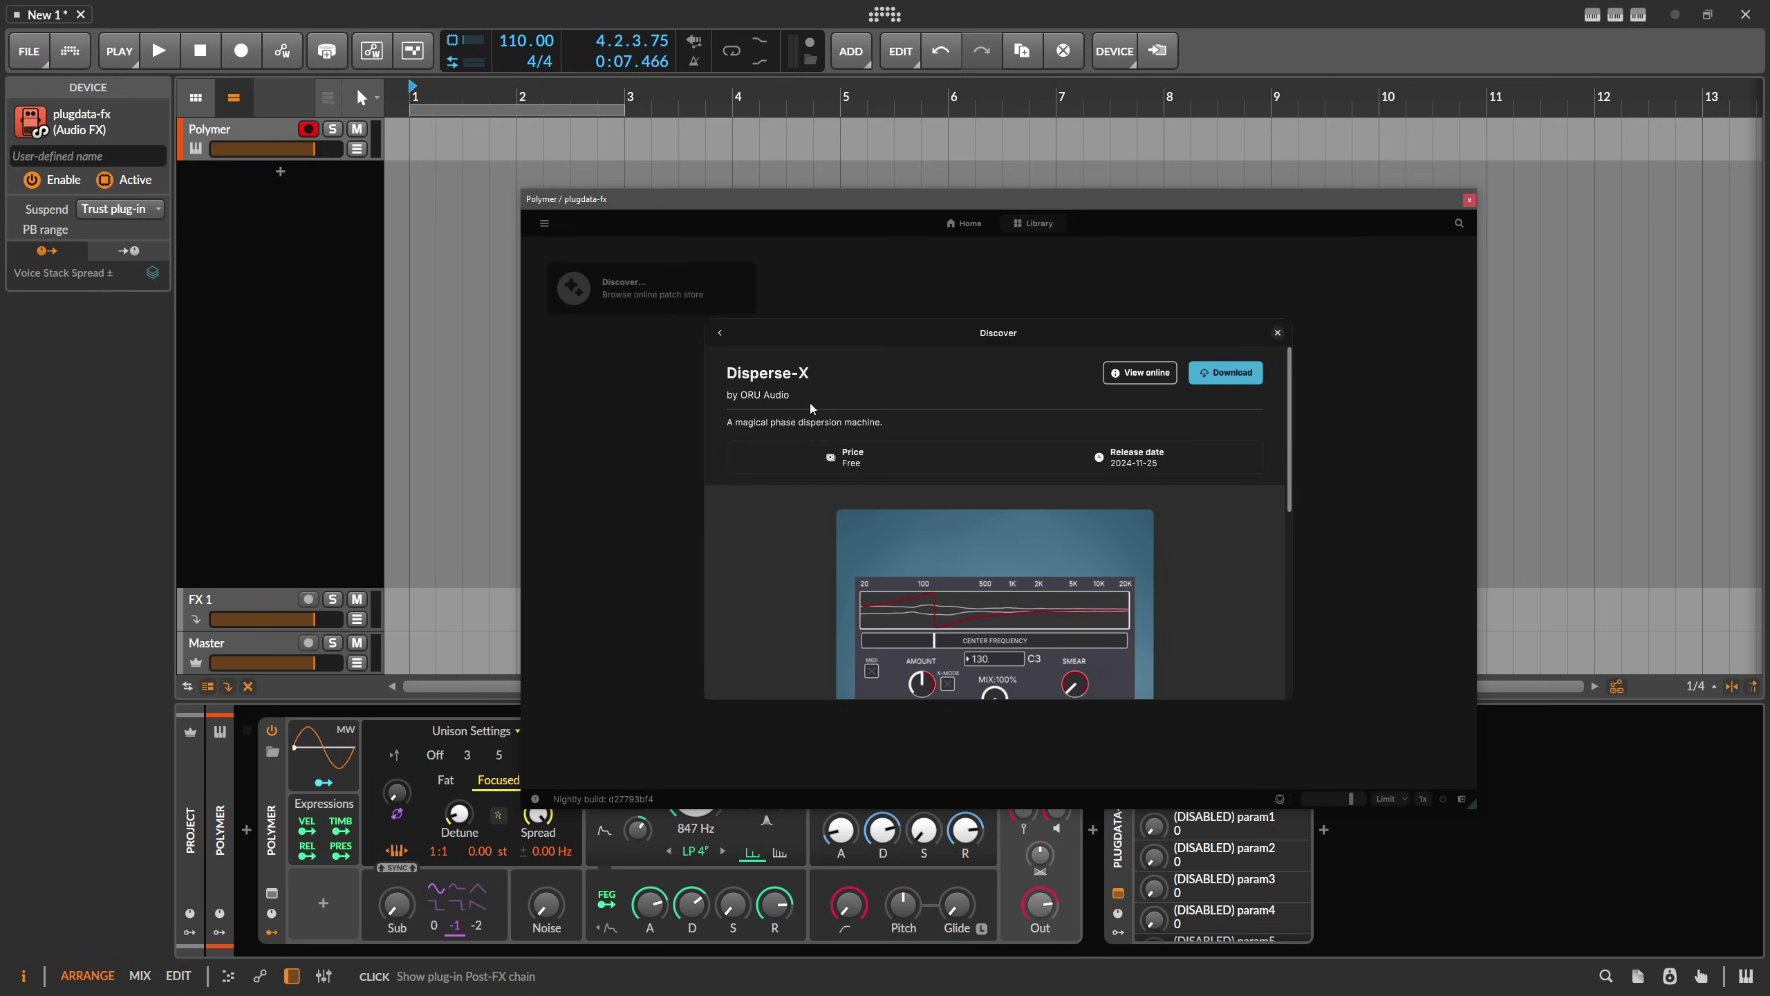
{"action": "scroll", "coordinate": [982, 465], "scroll_direction": "down", "scroll_amount": 1}
{"action": "scroll", "coordinate": [969, 459], "scroll_direction": "up", "scroll_amount": 1}
{"action": "left_click", "coordinate": [1140, 373]}
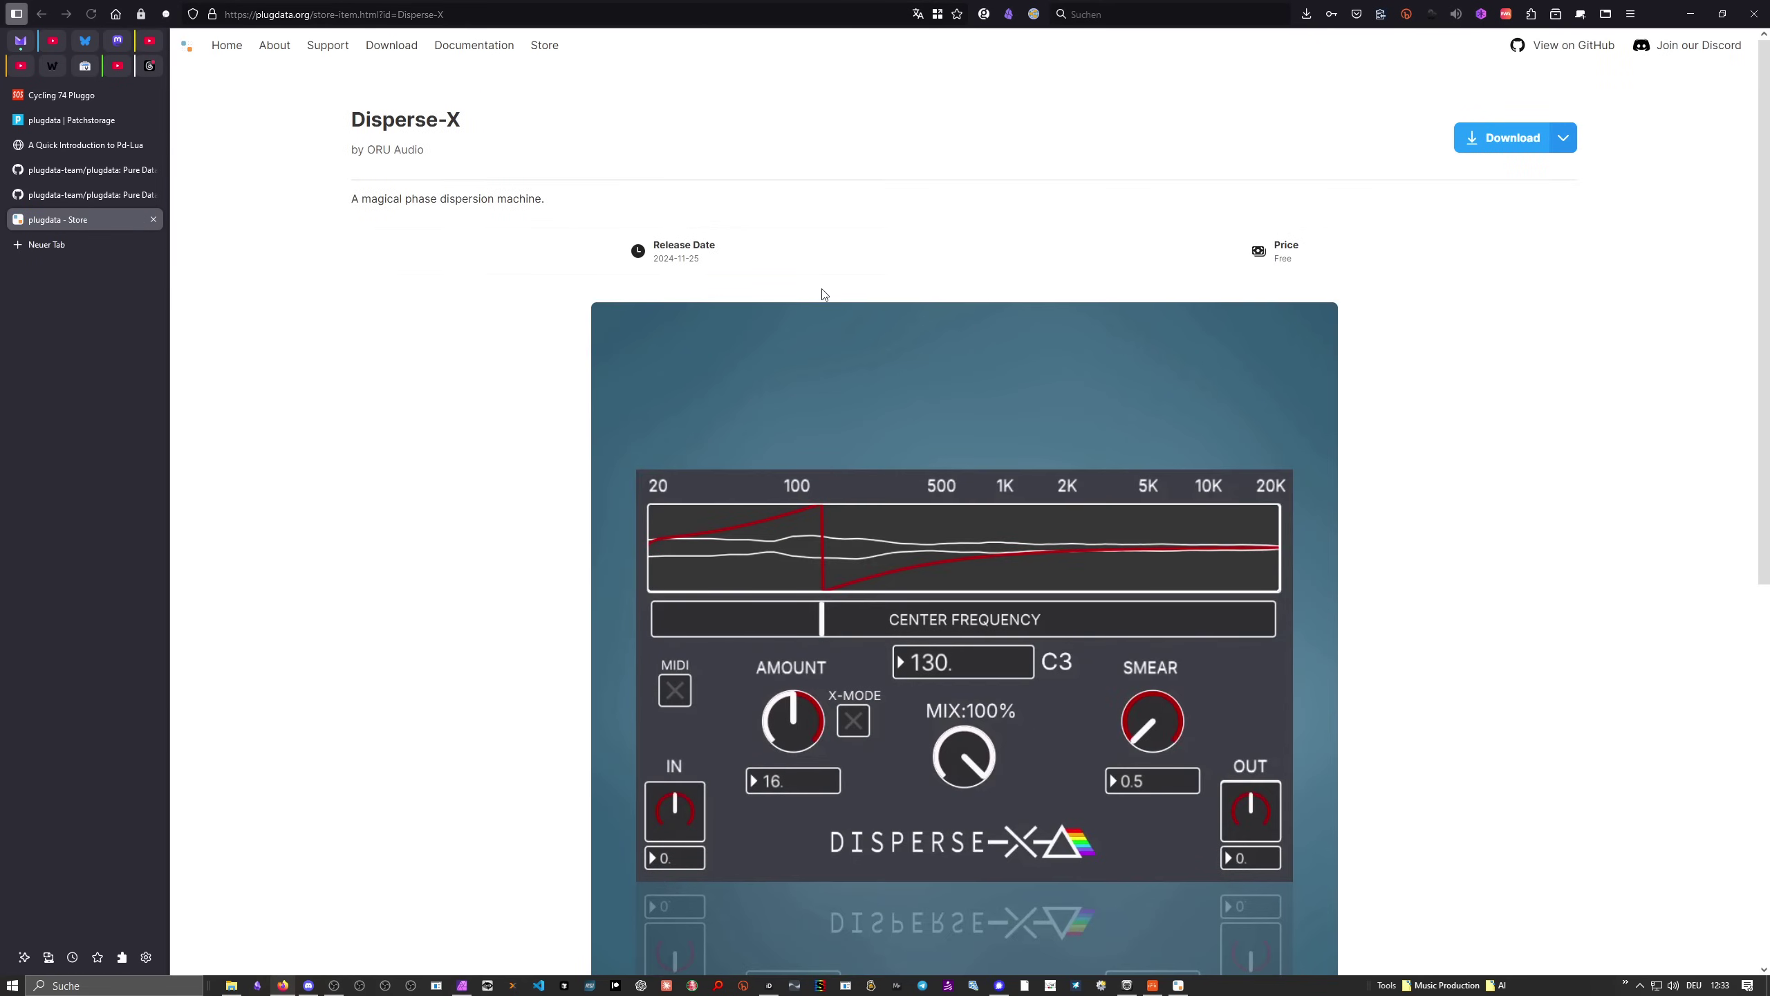
Scroll through the Disperse-X page on plugdata.org, then switch back to Bitwig
{"action": "scroll", "coordinate": [825, 348], "scroll_direction": "down", "scroll_amount": 9}
{"action": "scroll", "coordinate": [741, 346], "scroll_direction": "up", "scroll_amount": 9}
{"action": "left_click", "coordinate": [1153, 985]}
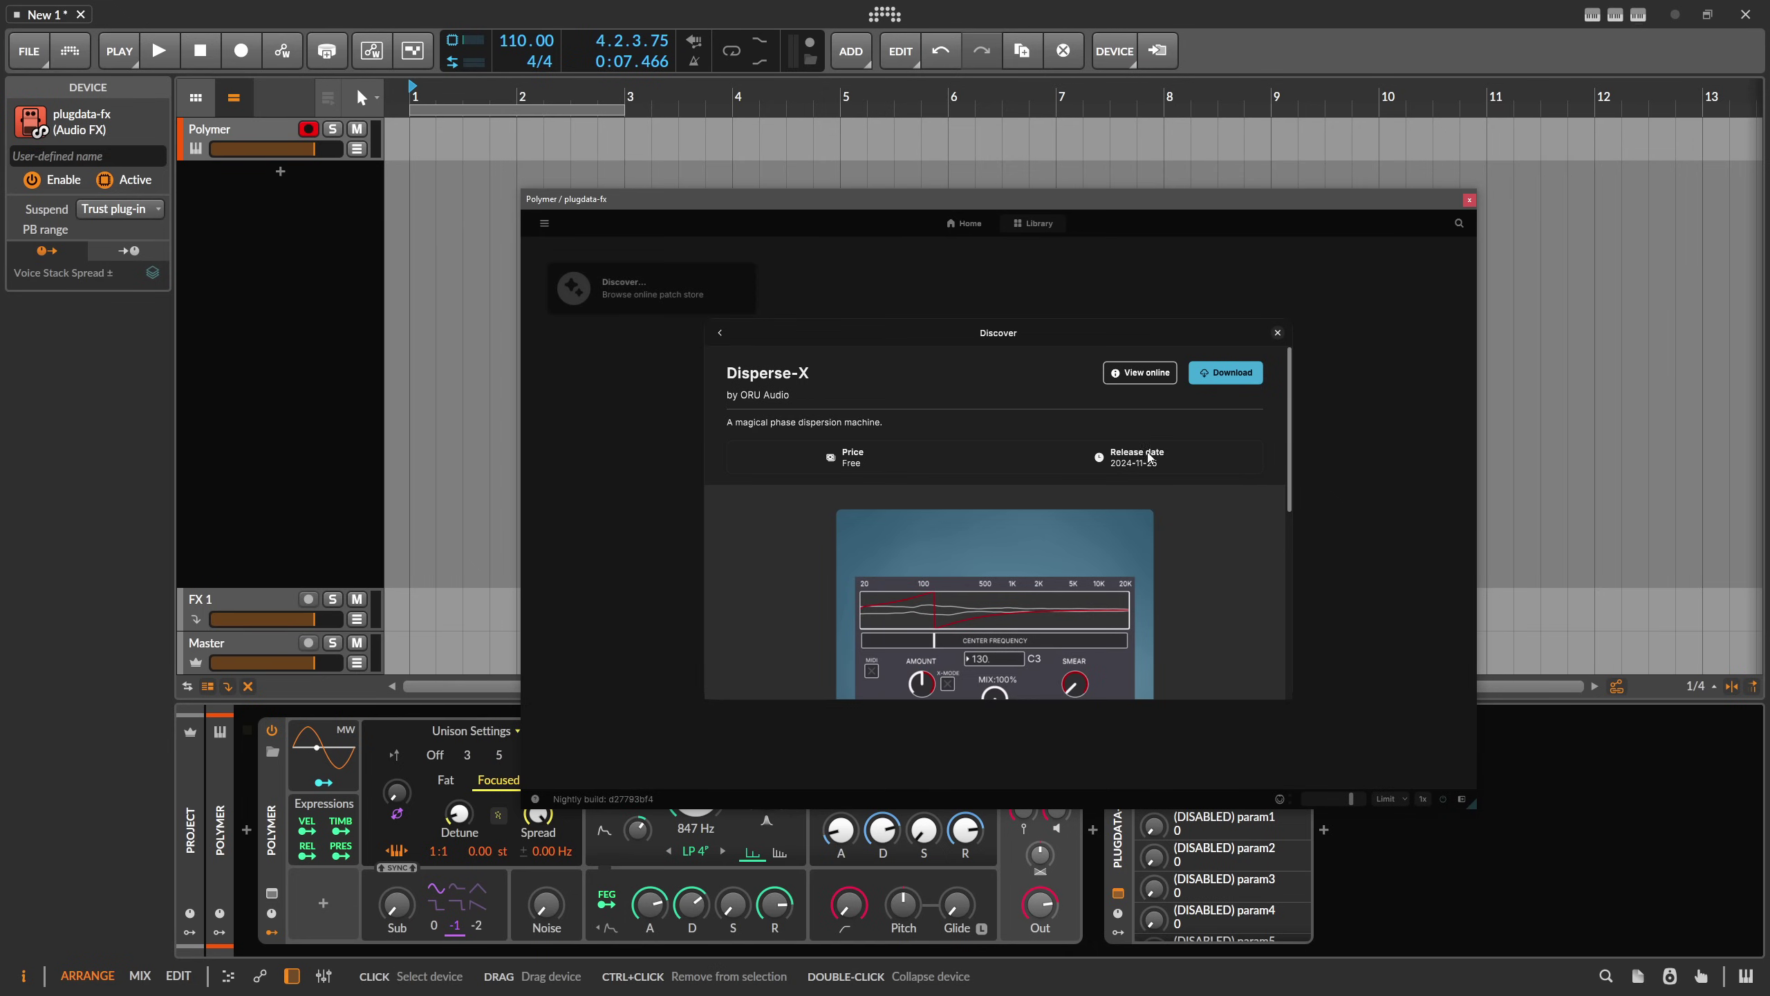
Download Disperse-X, dismiss the success popup and close the Discover store
{"action": "left_click", "coordinate": [1228, 374]}
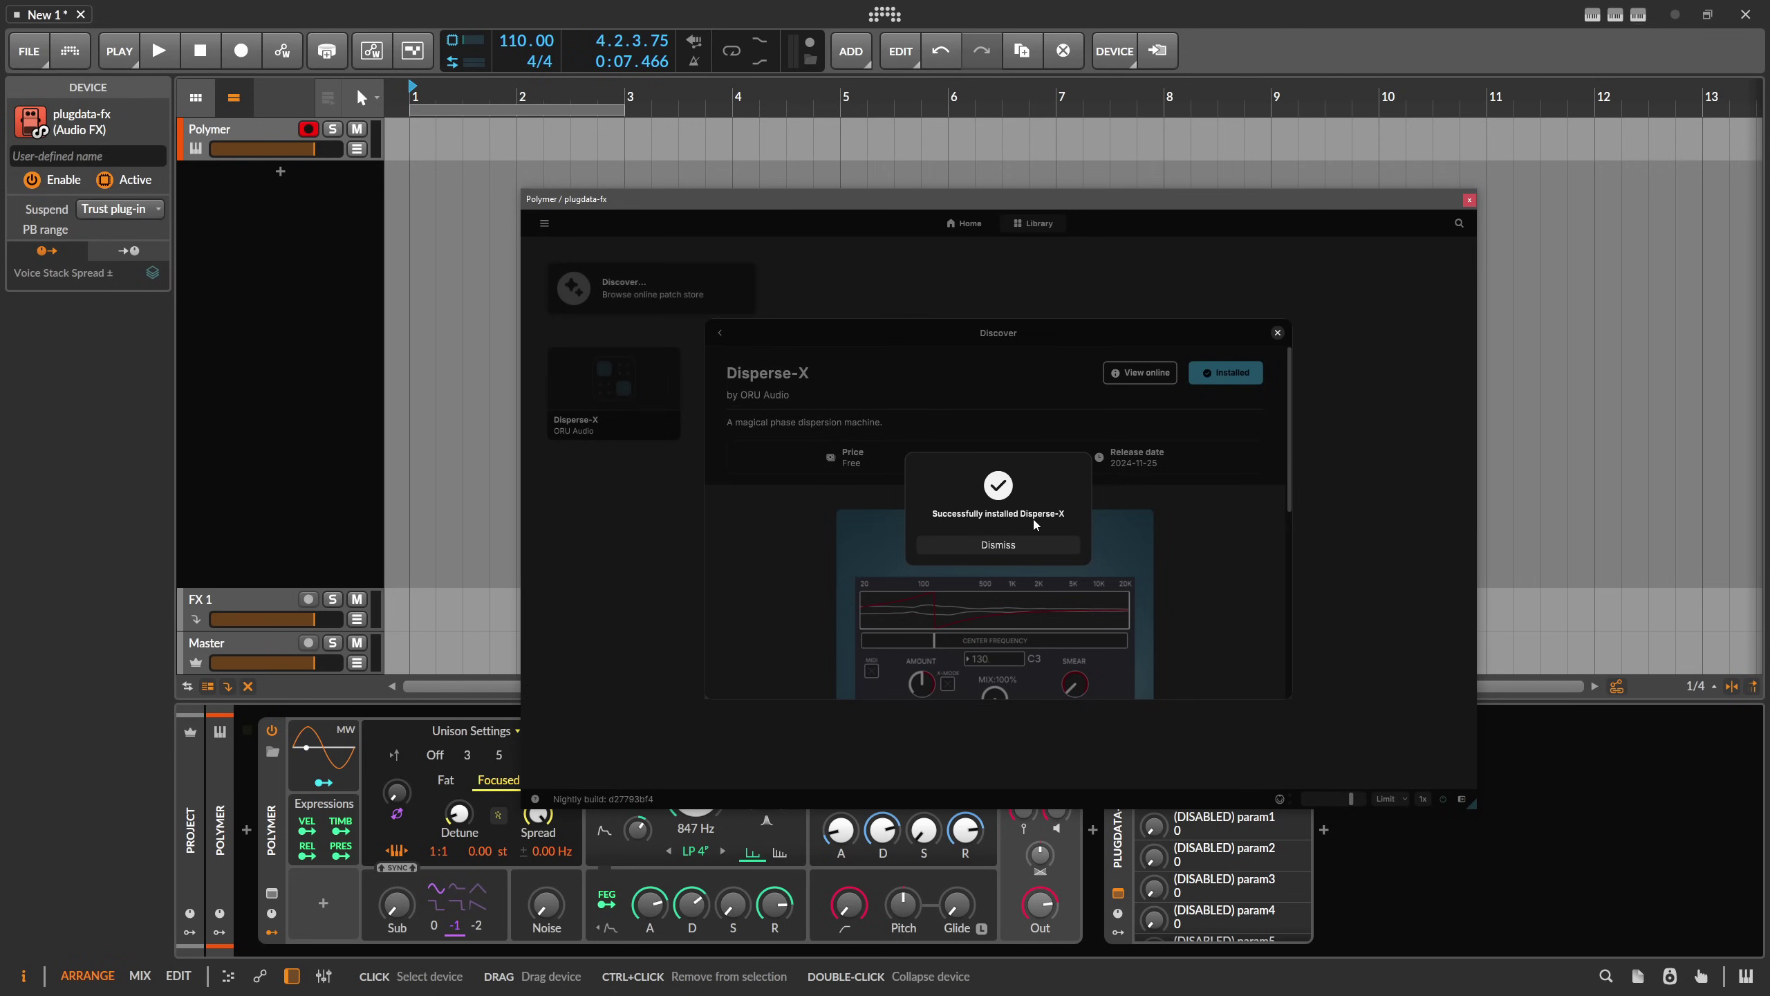
{"action": "left_click", "coordinate": [1031, 543]}
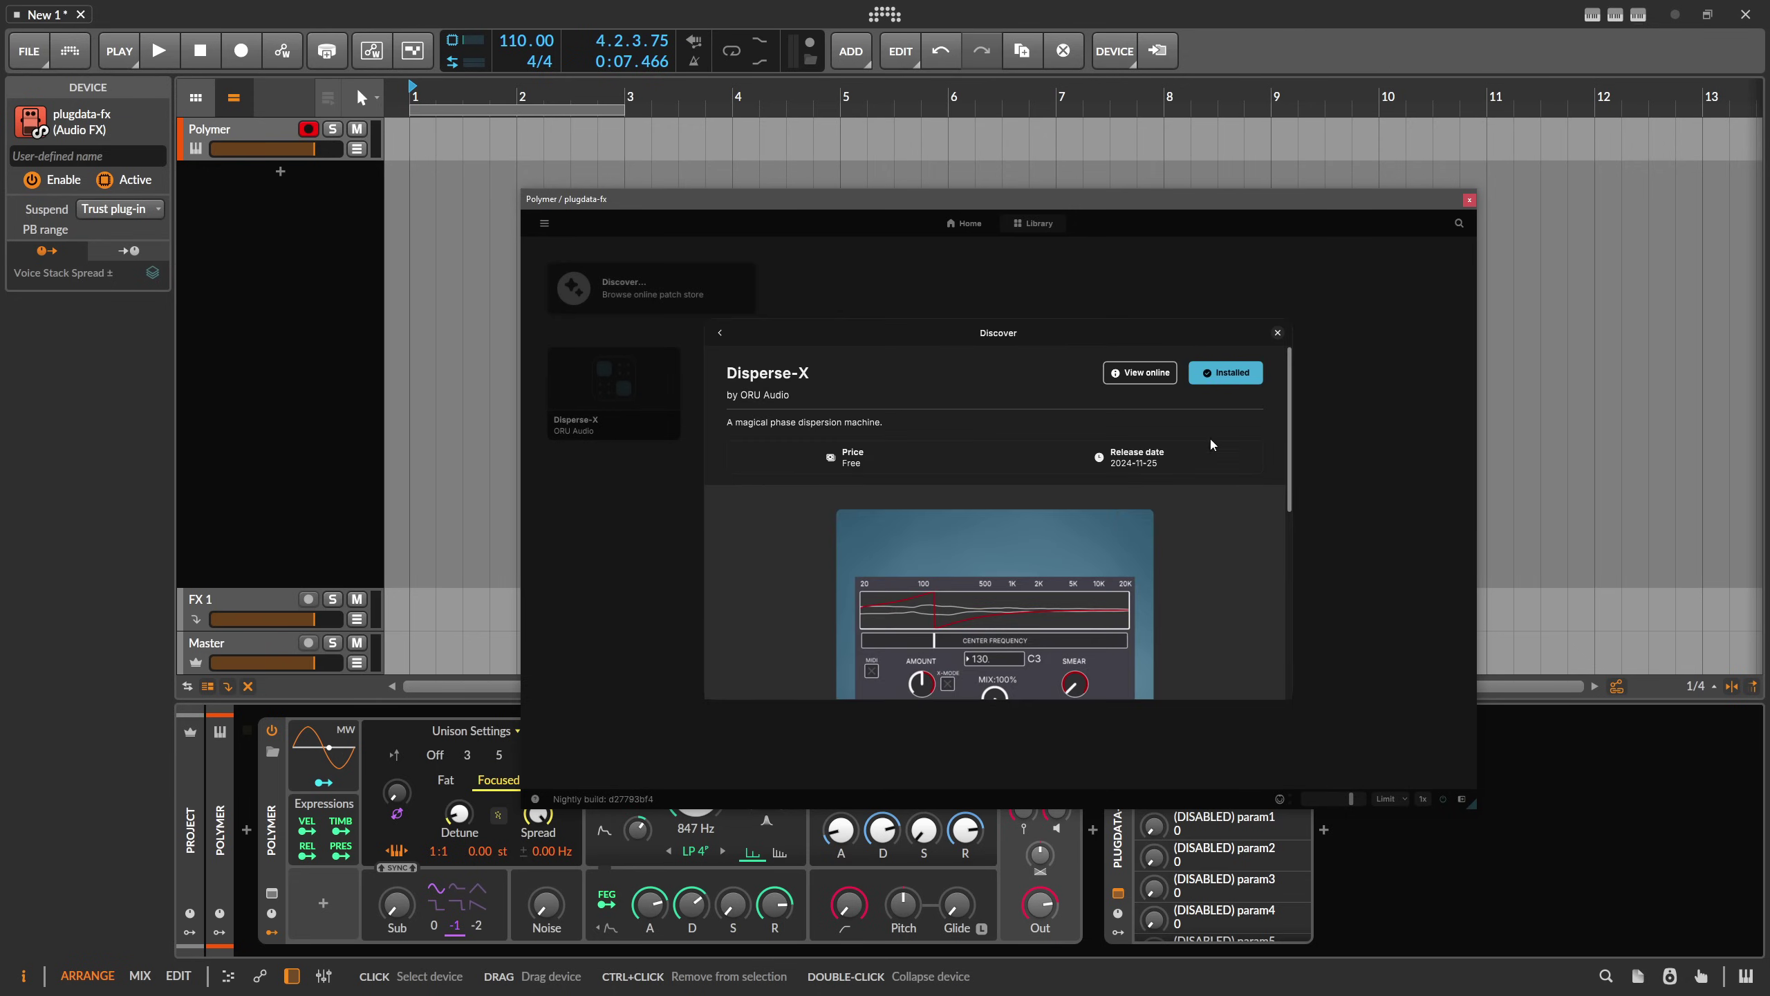
{"action": "left_click", "coordinate": [1276, 333]}
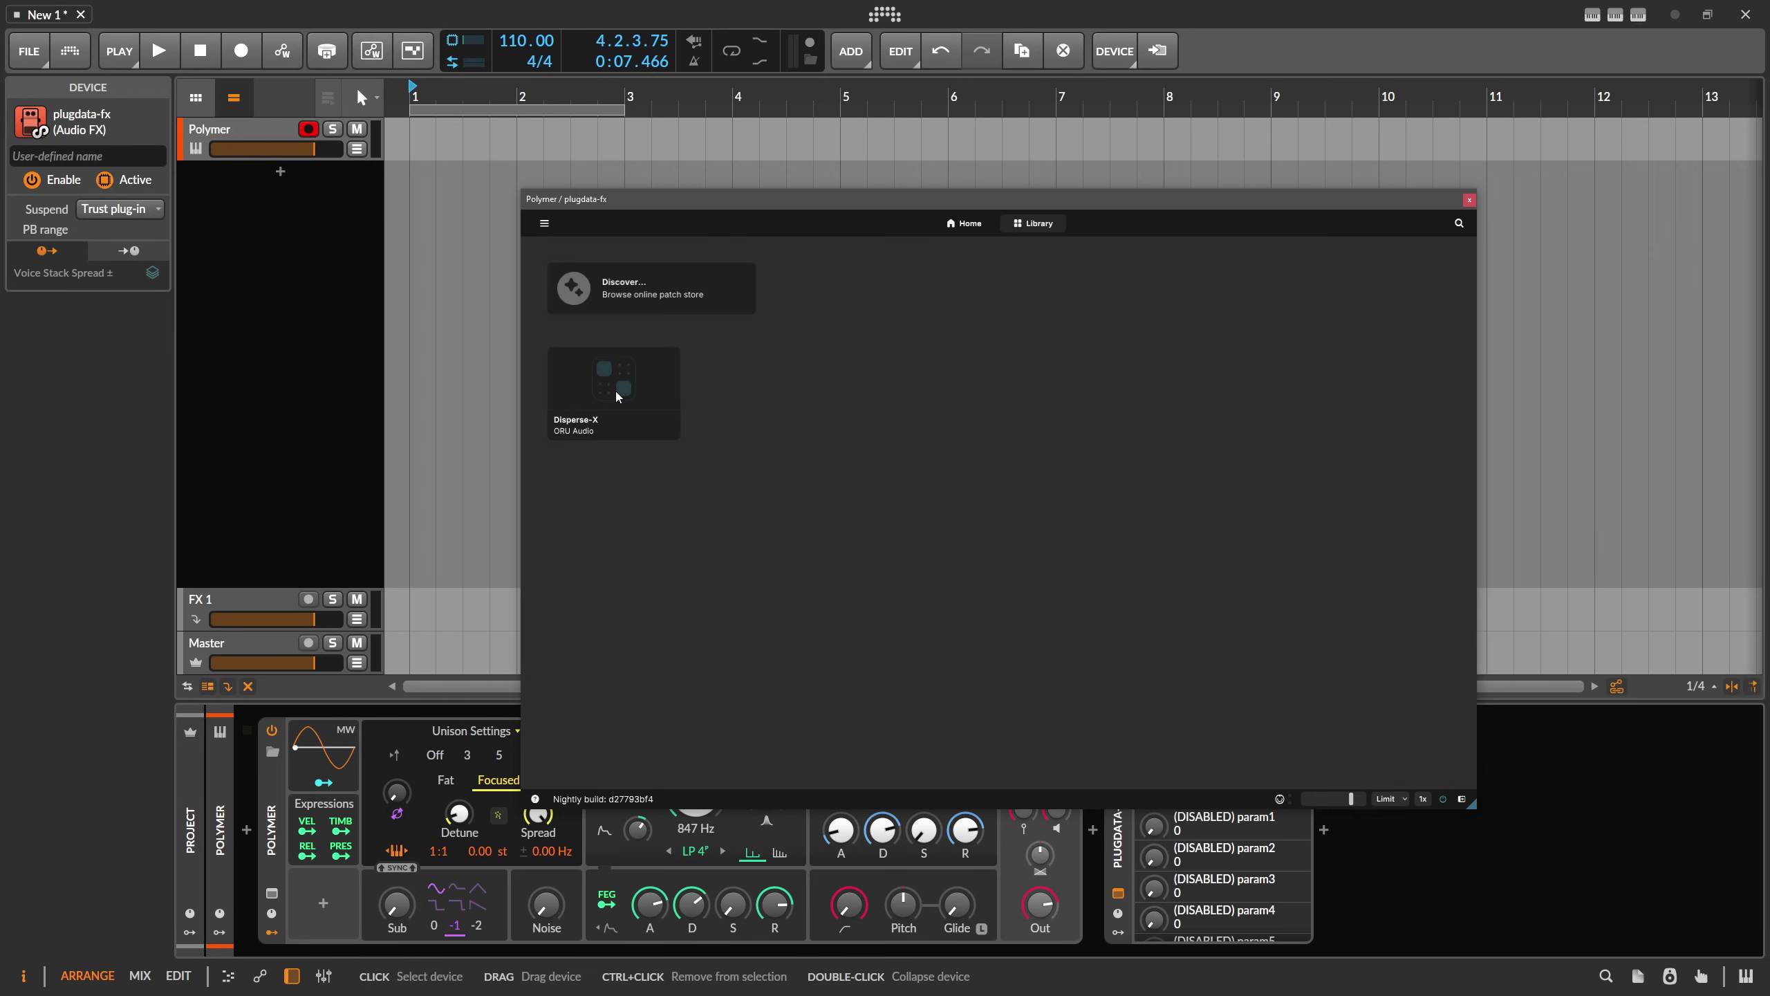
Load Disperse-X from the Library and scale its plugin view to 175%
{"action": "left_click", "coordinate": [643, 385]}
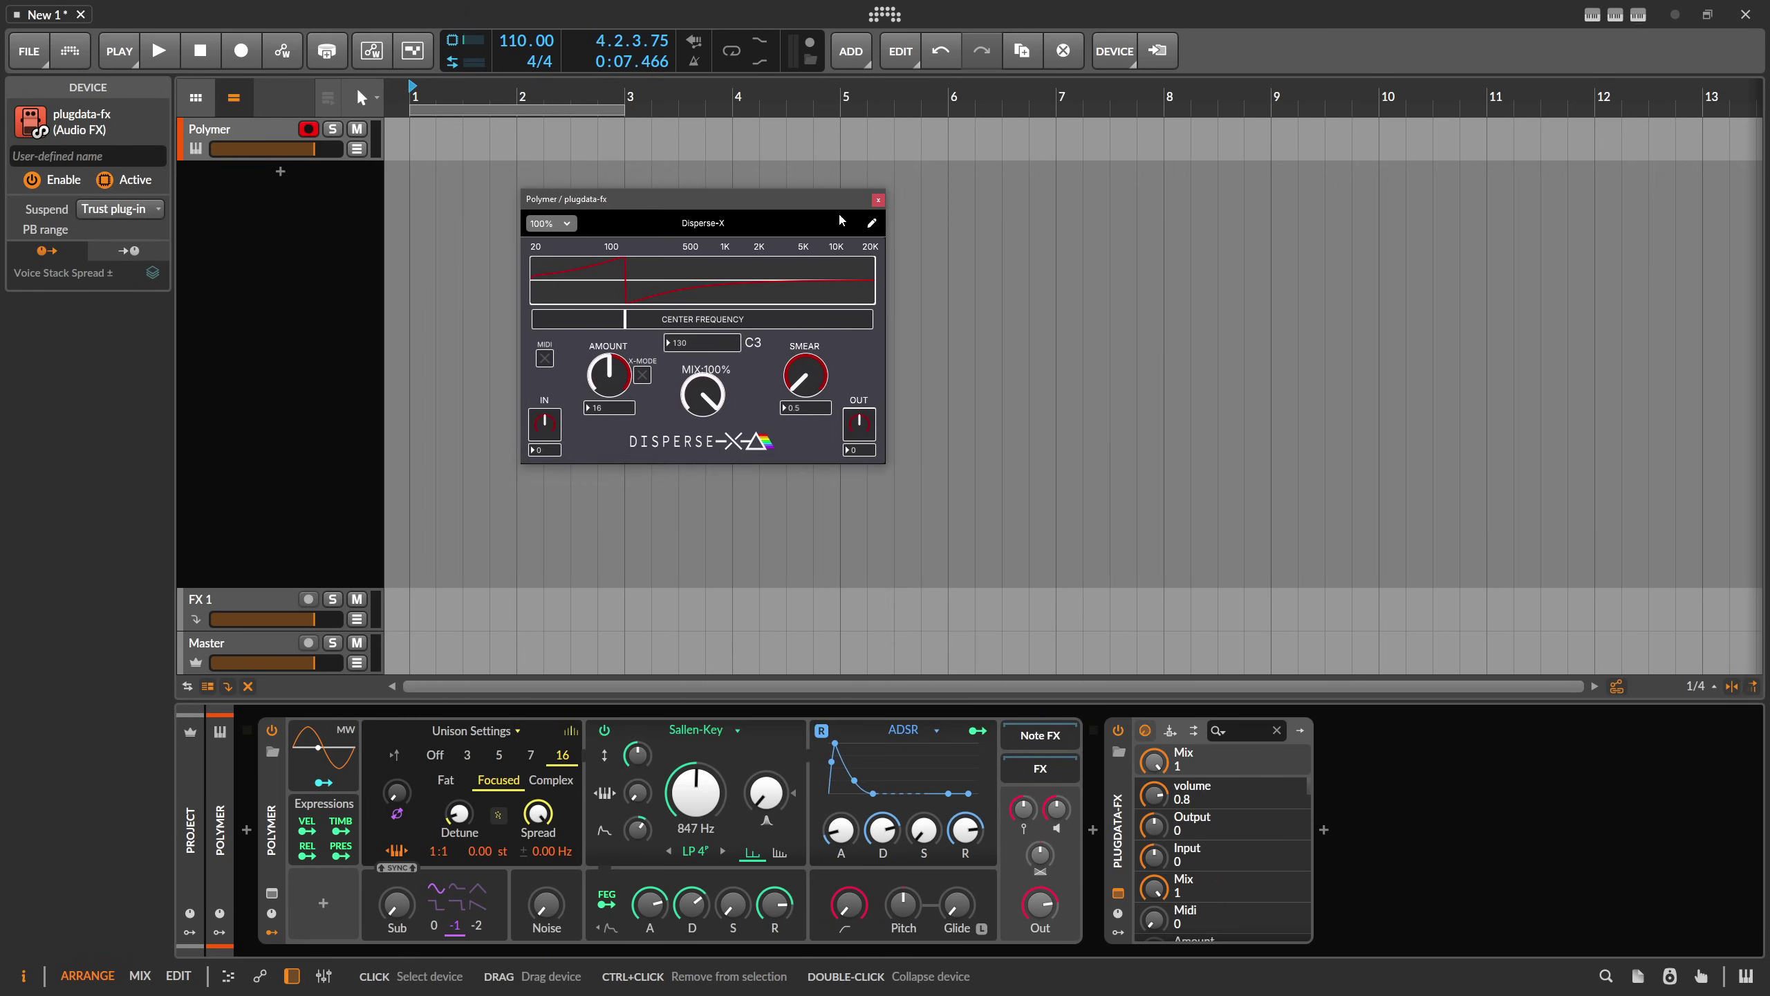
{"action": "left_click_drag", "start_coordinate": [757, 195], "coordinate": [1274, 288]}
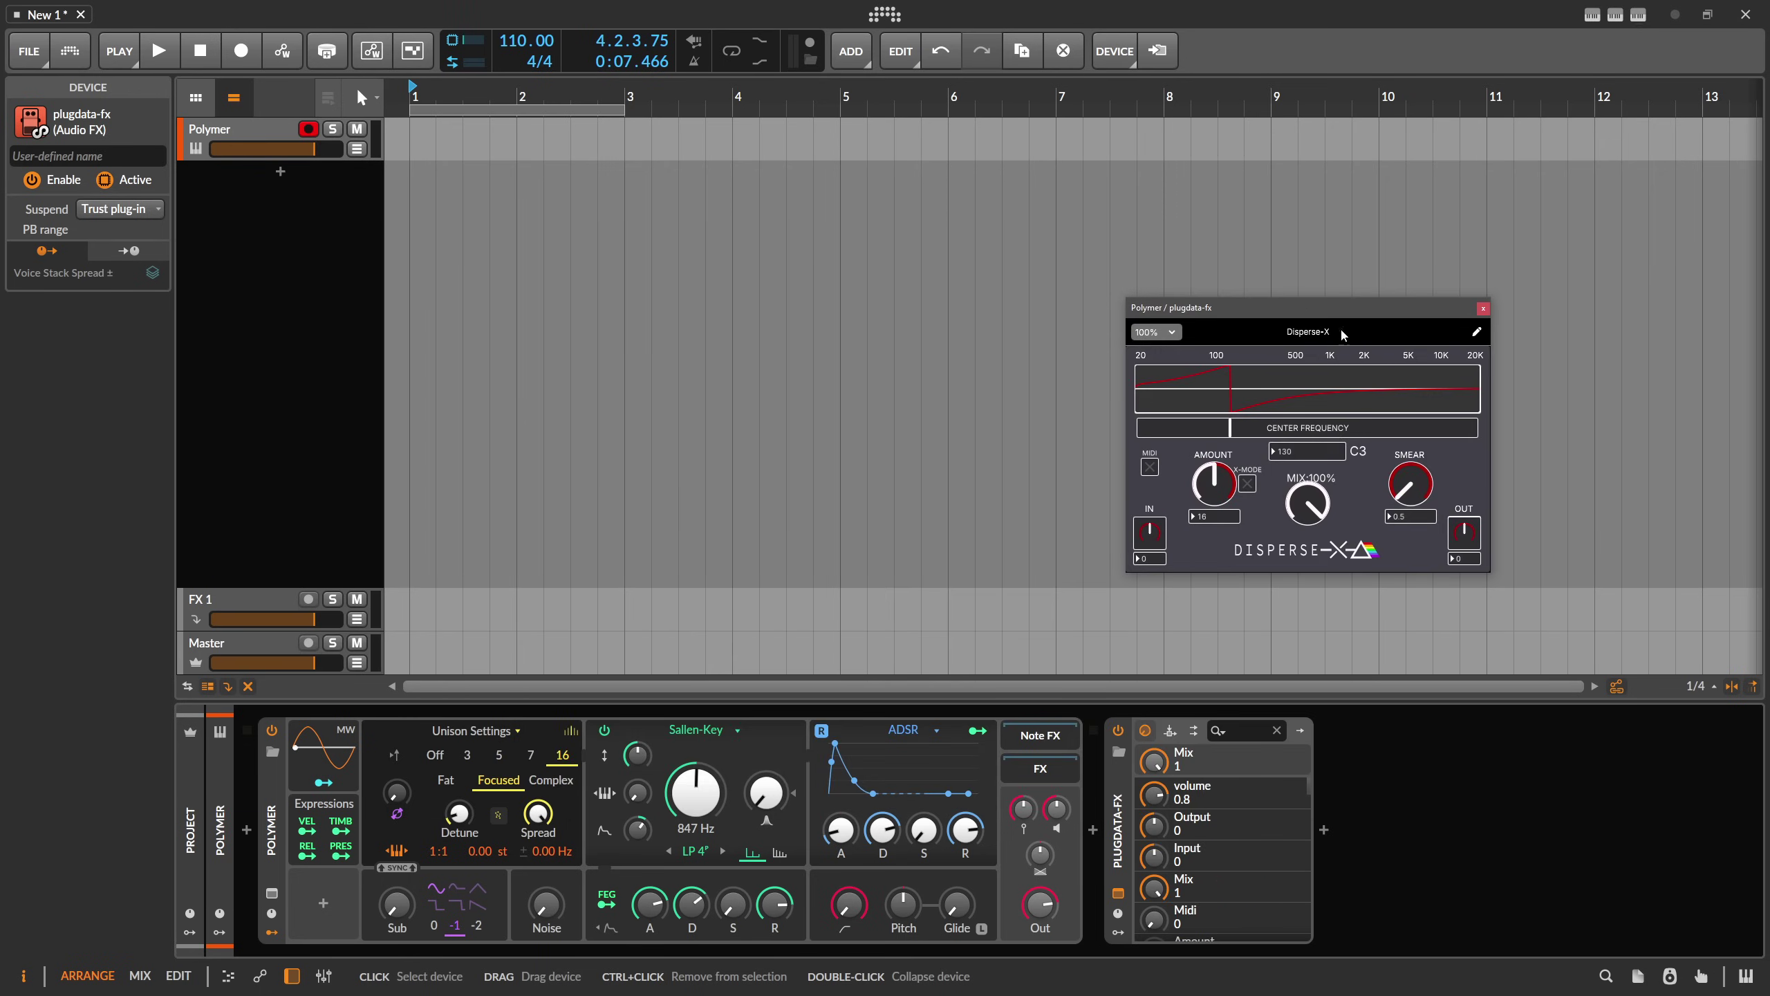
{"action": "left_click", "coordinate": [1119, 352]}
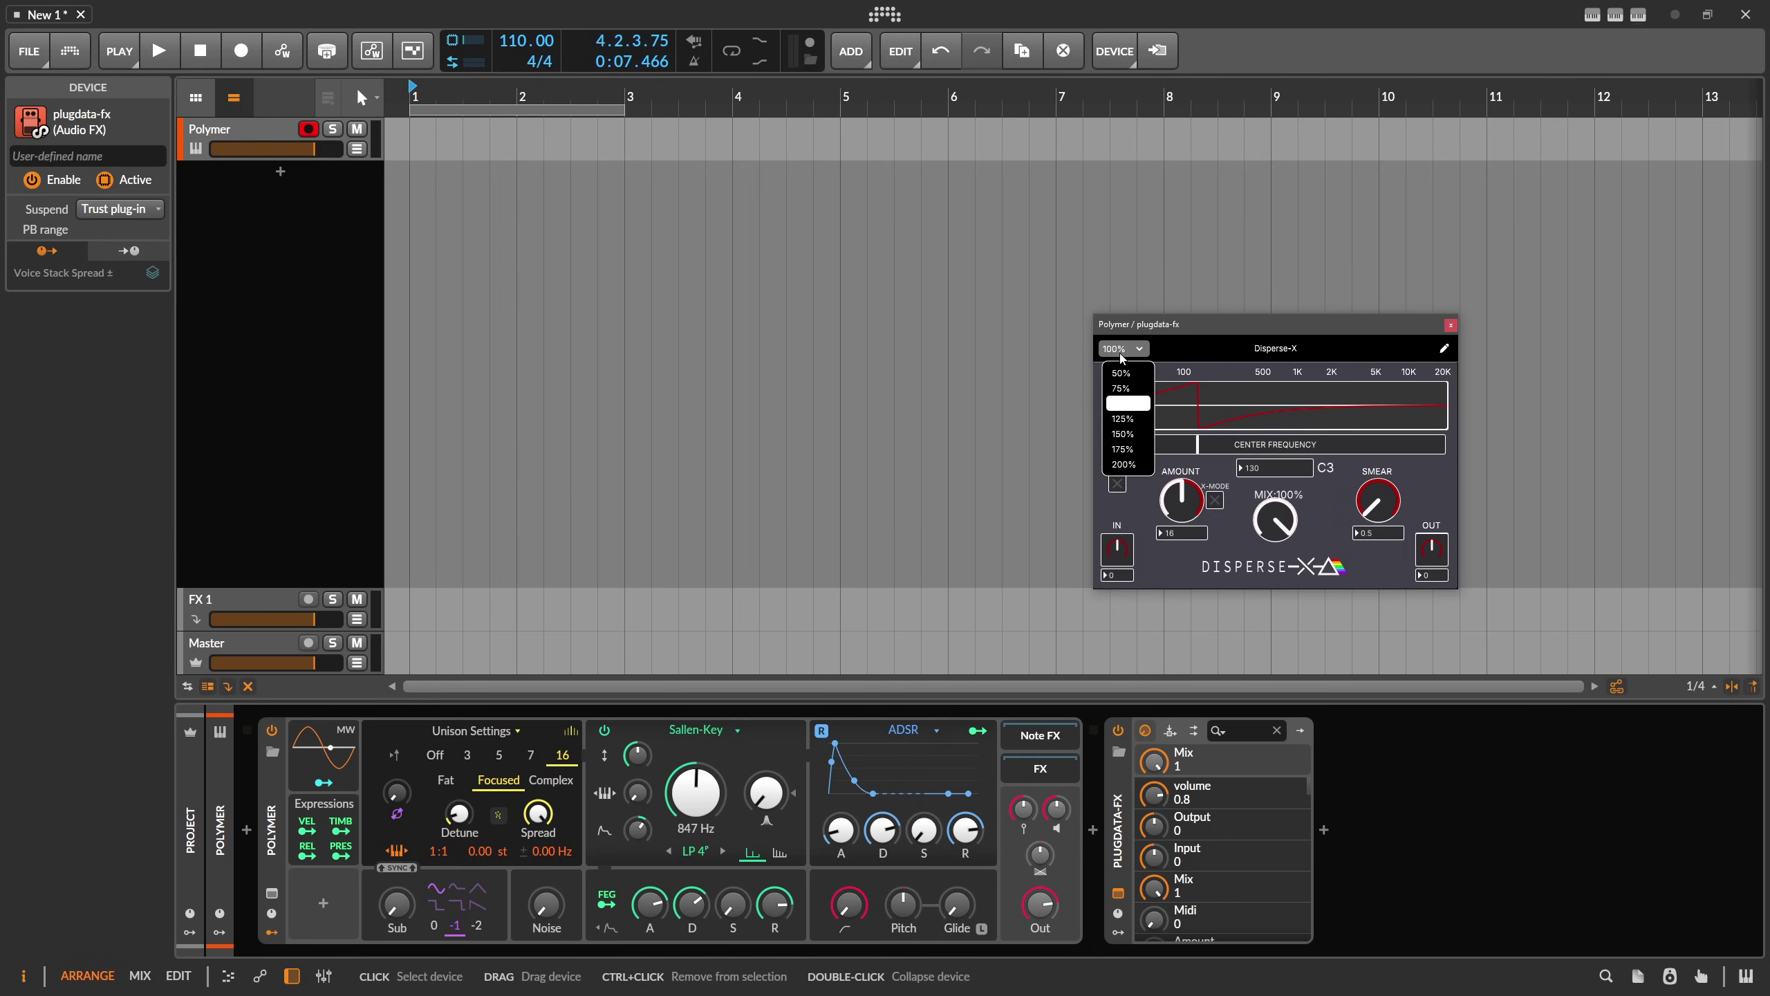
{"action": "left_click", "coordinate": [1122, 449]}
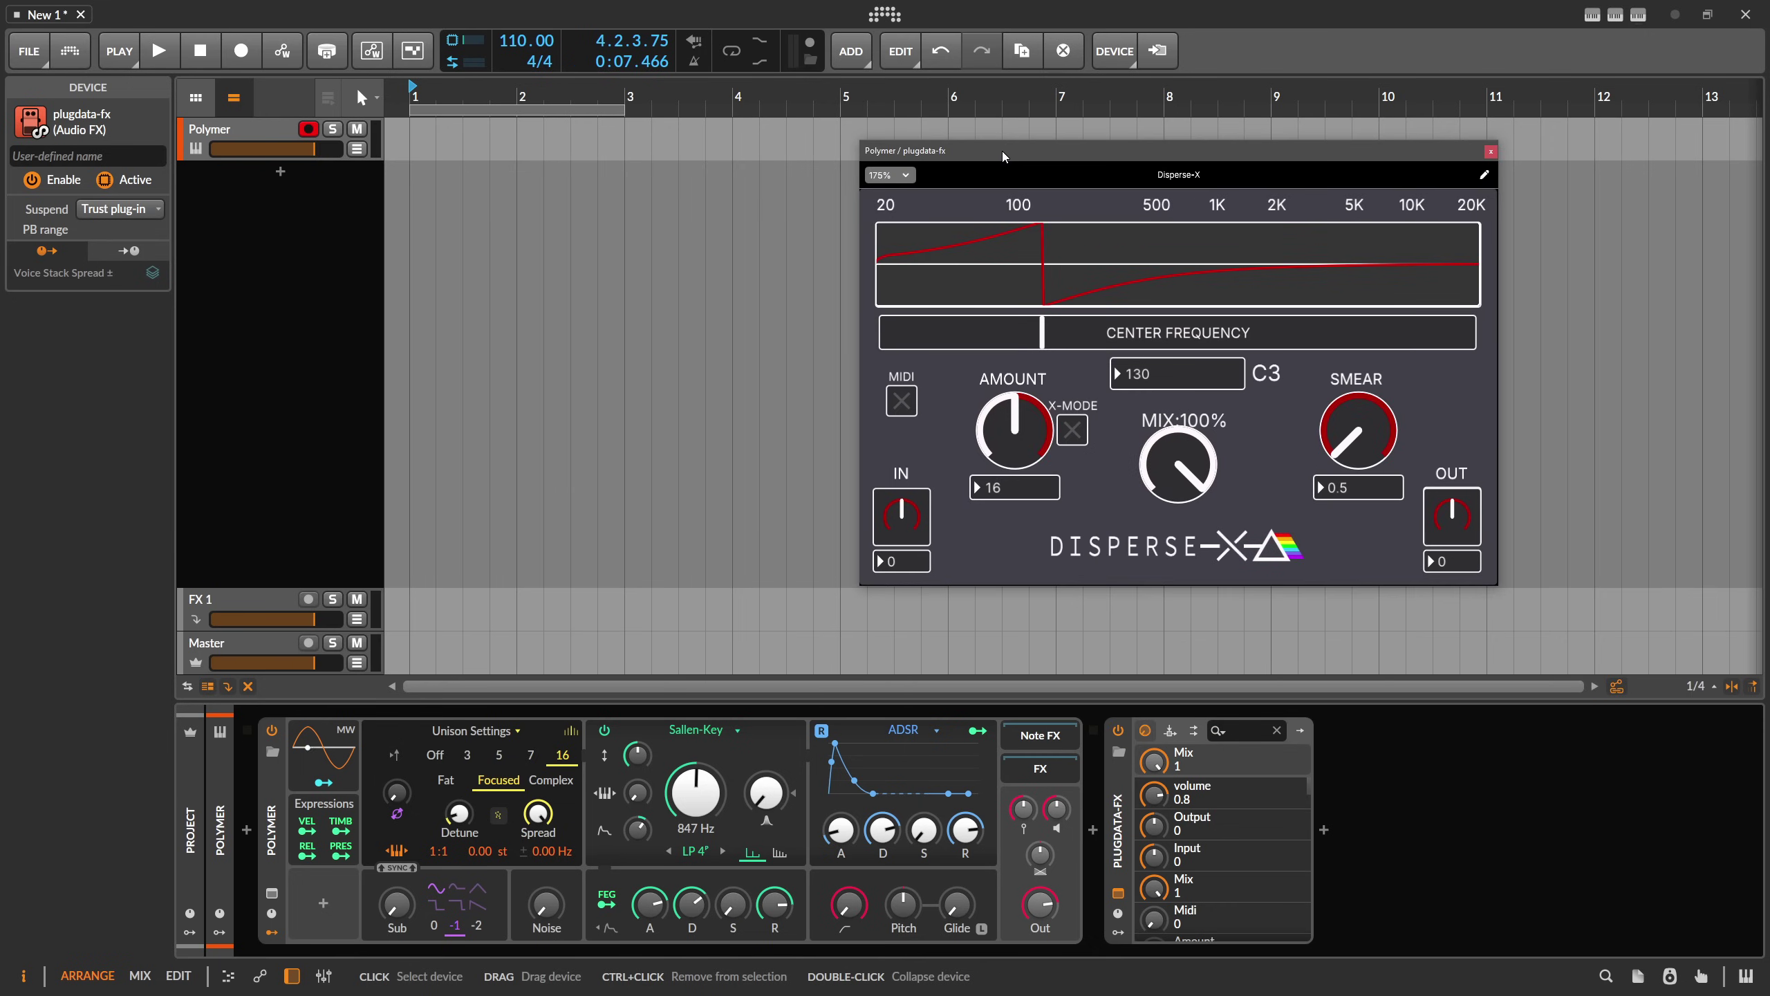
Open Disperse-X.pd in the editor with edit mode on and pan across its disperser subpatches
{"action": "left_click", "coordinate": [1337, 210]}
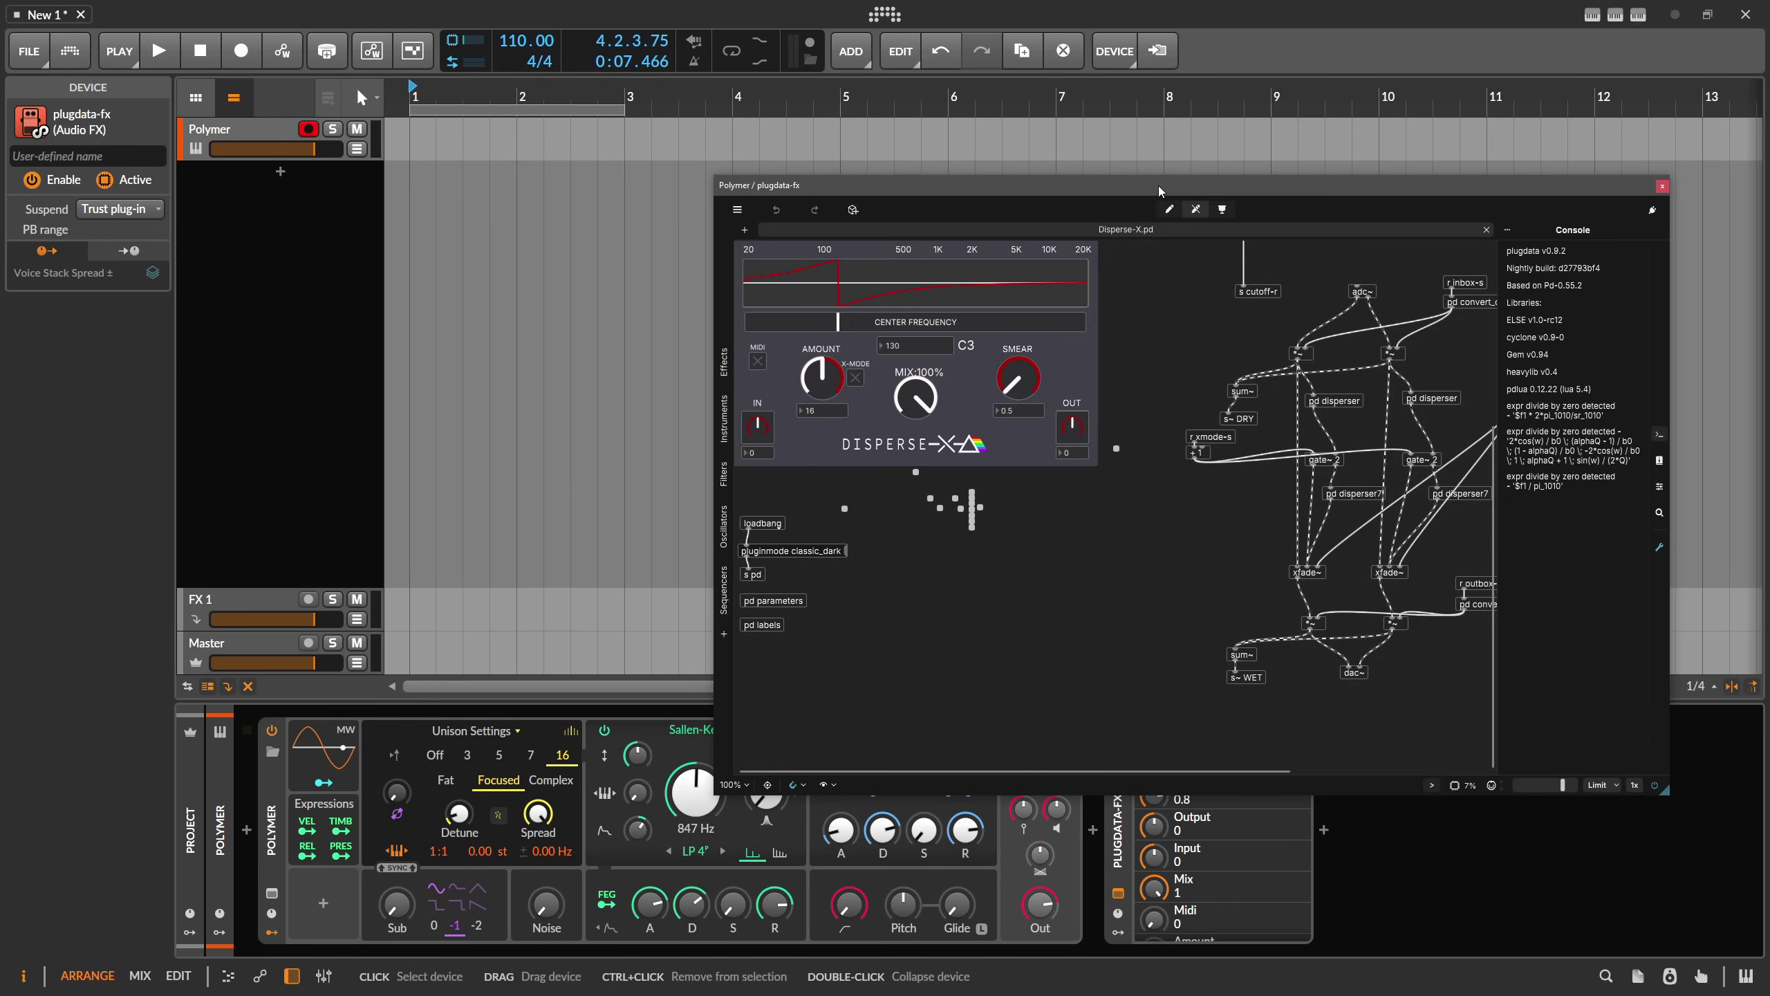
{"action": "key", "text": "ctrl+e"}
{"action": "scroll", "coordinate": [939, 371], "scroll_direction": "right", "scroll_amount": 4}
{"action": "scroll", "coordinate": [1109, 507], "scroll_direction": "down", "scroll_amount": 1}
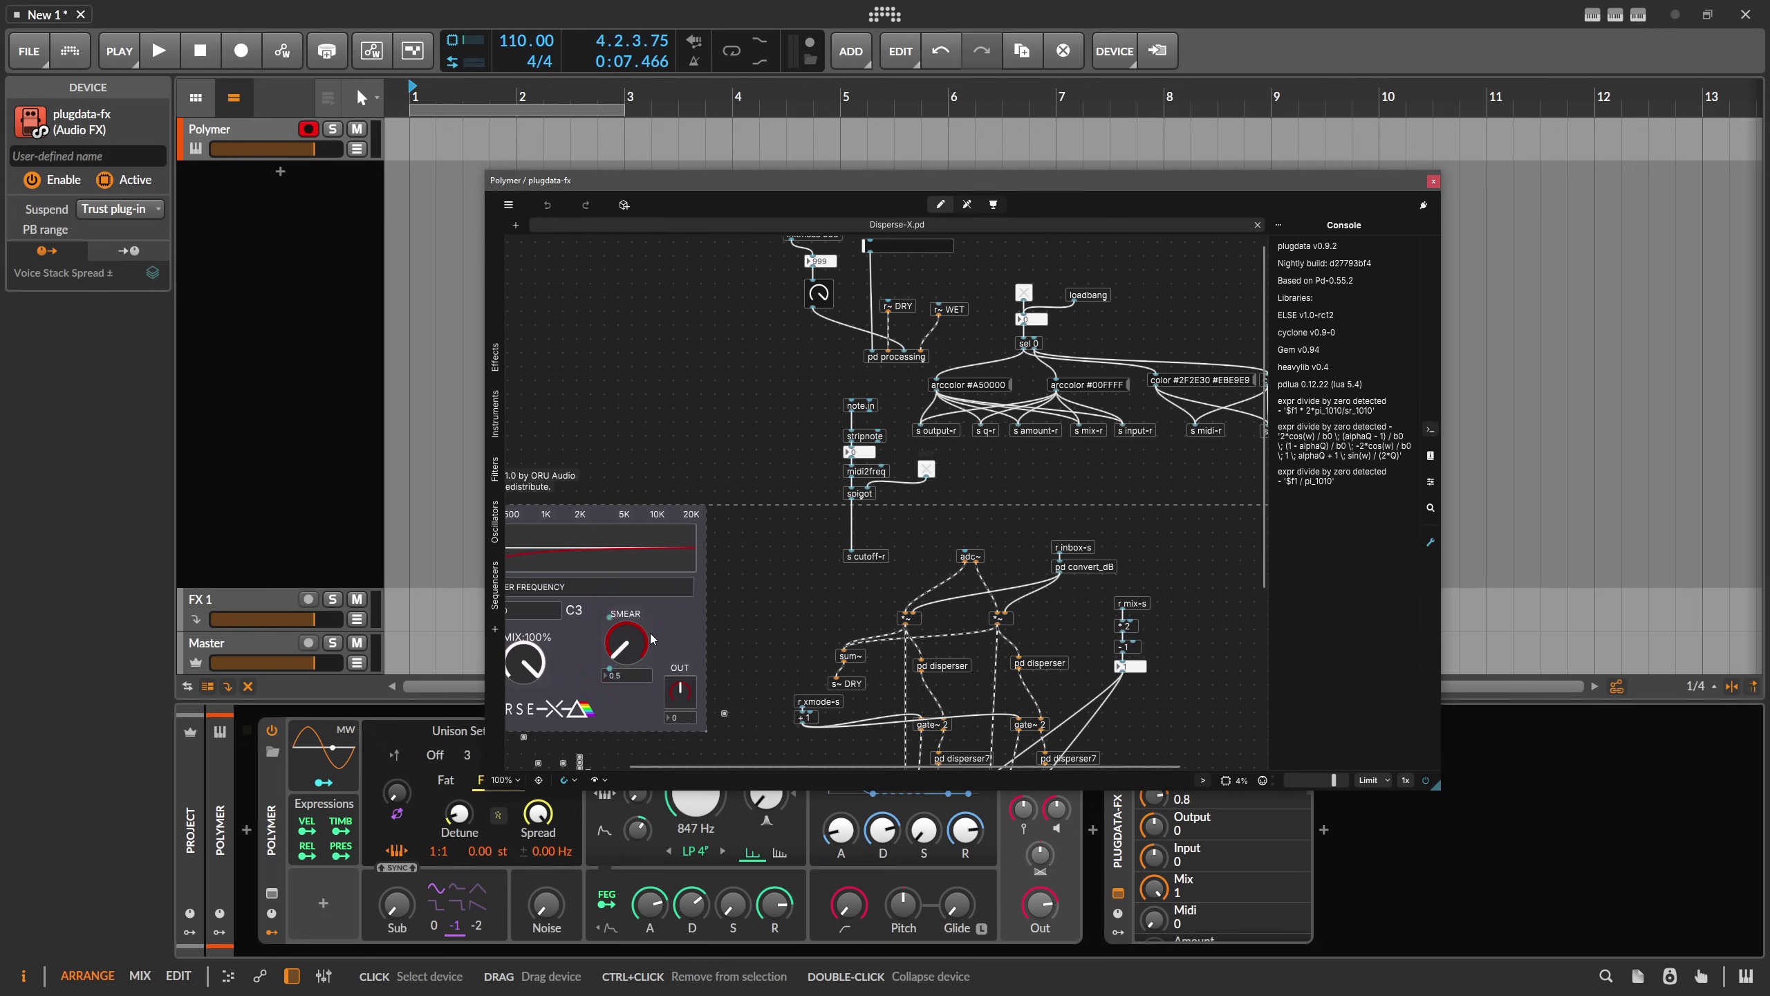
{"action": "scroll", "coordinate": [791, 593], "scroll_direction": "down", "scroll_amount": 6}
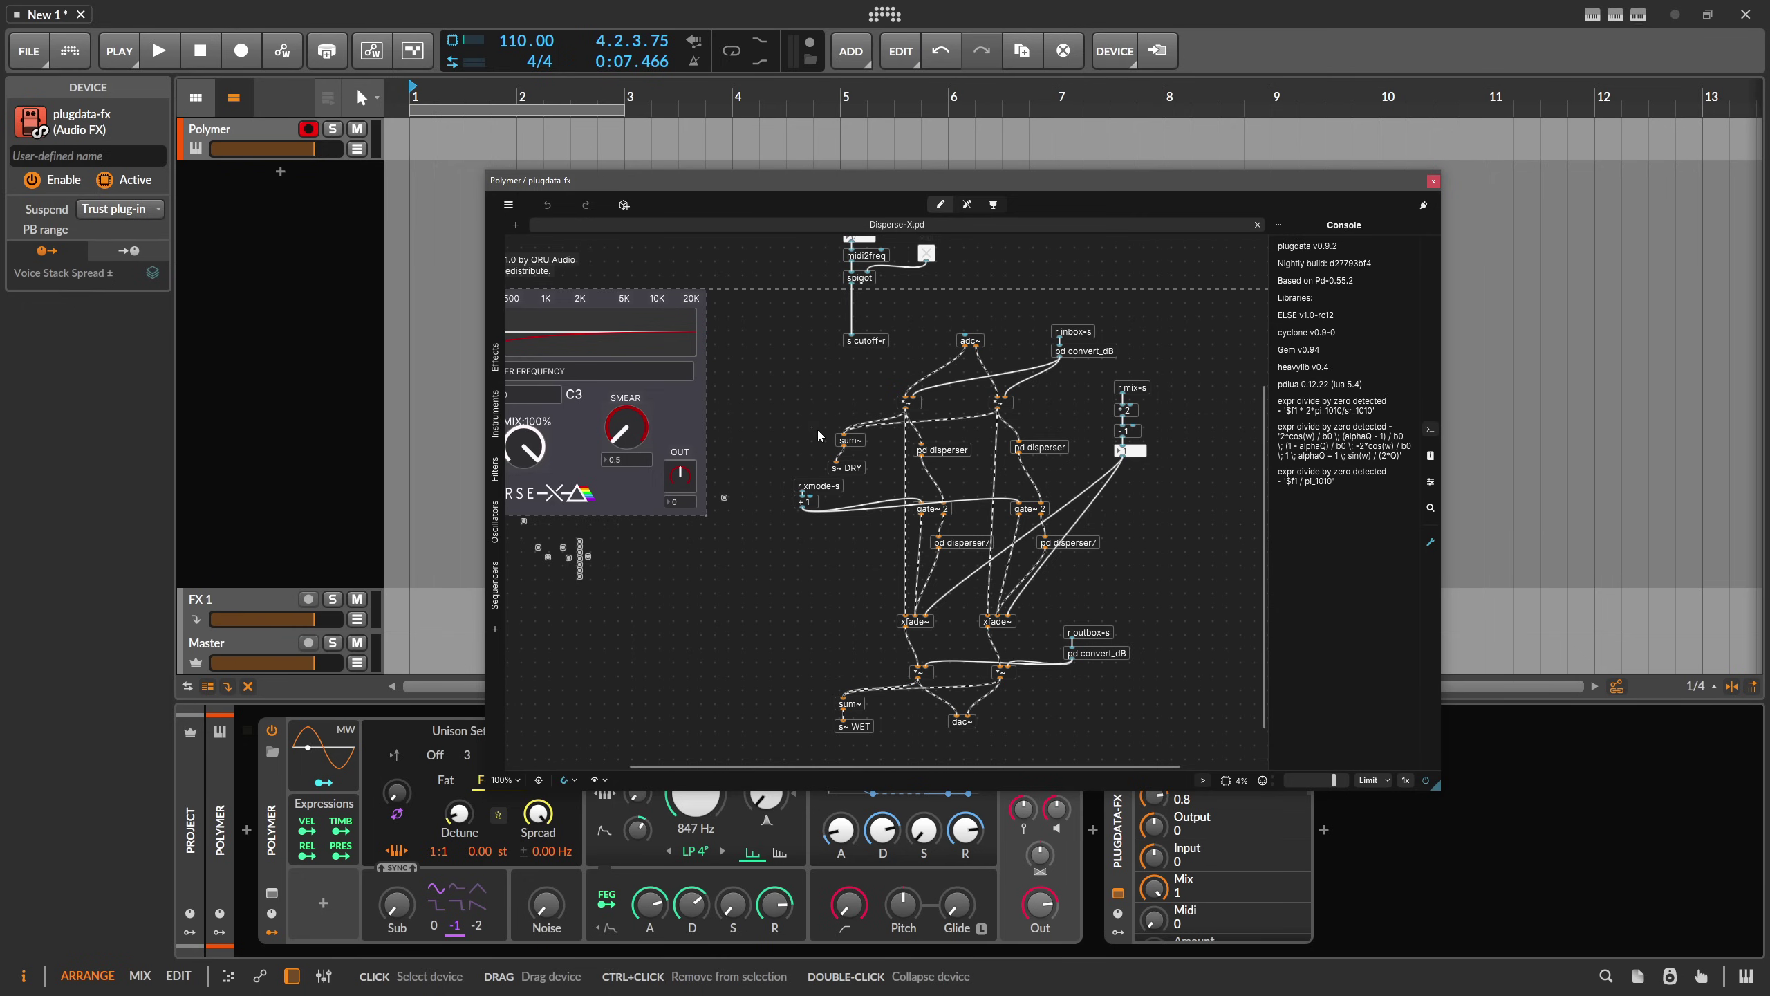
{"action": "left_click_drag", "start_coordinate": [773, 392], "coordinate": [954, 445]}
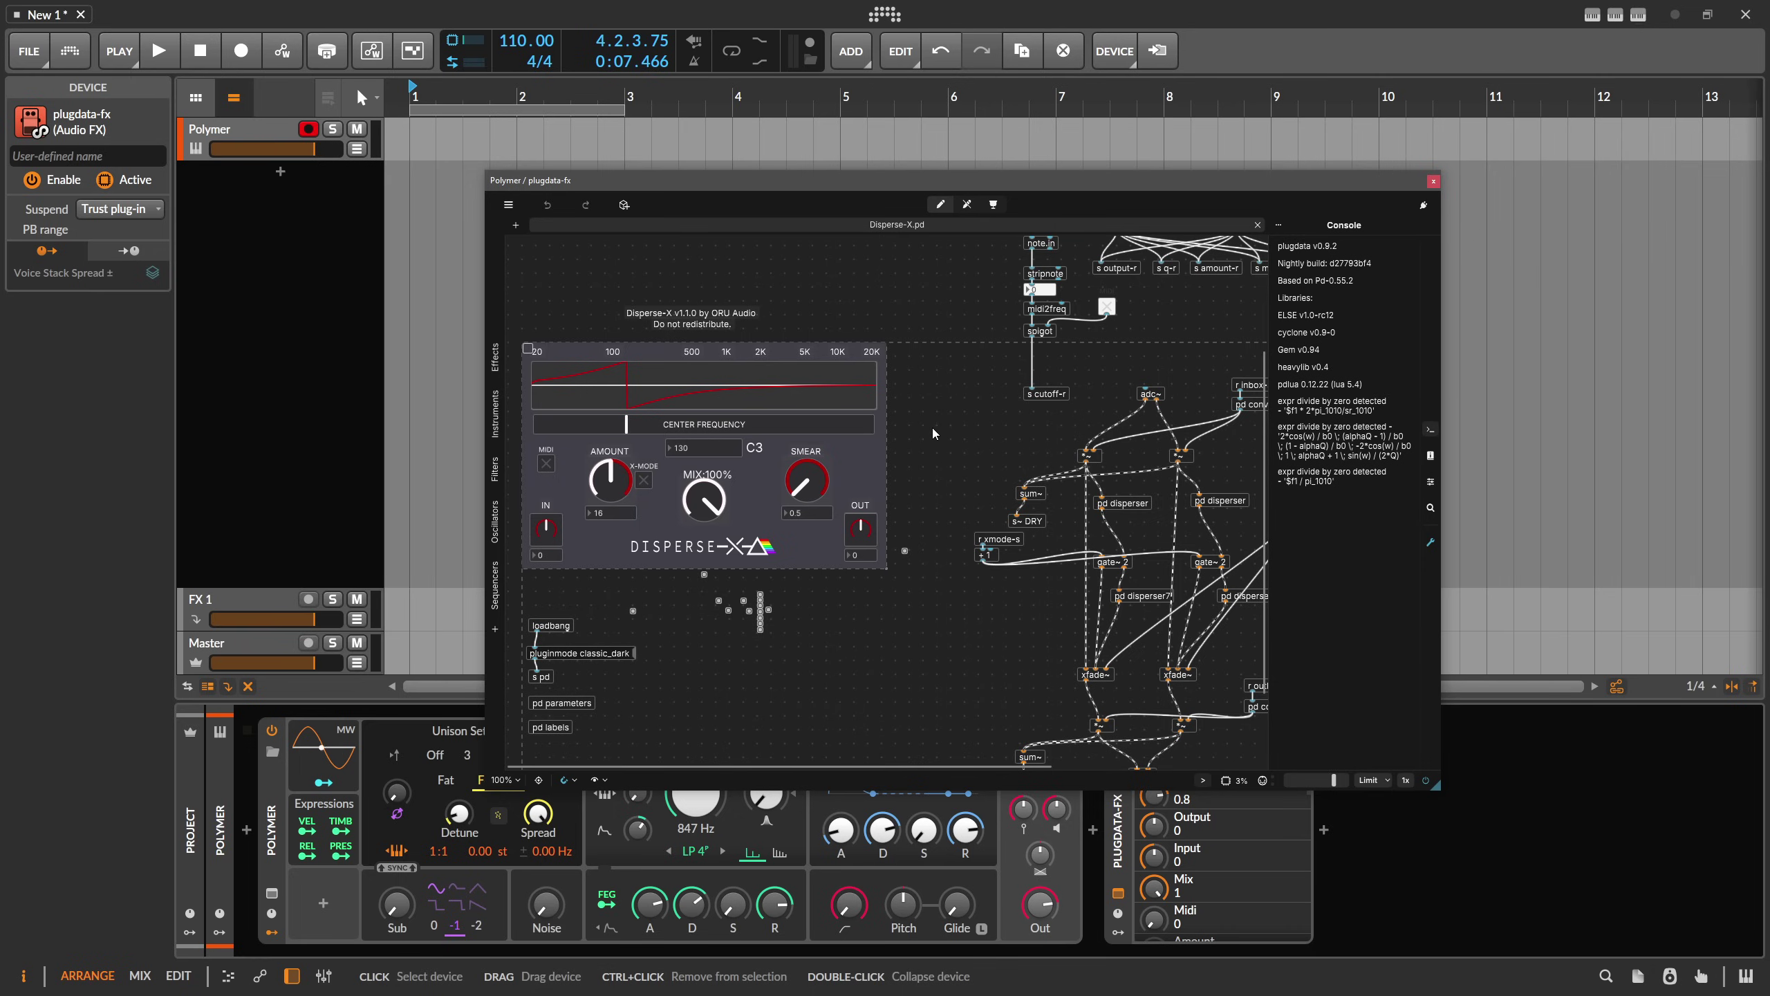
Switch back to the compact Disperse-X view, move its window up and right, and select the plugdata-fx device
{"action": "scroll", "coordinate": [941, 422], "scroll_direction": "down", "scroll_amount": 2}
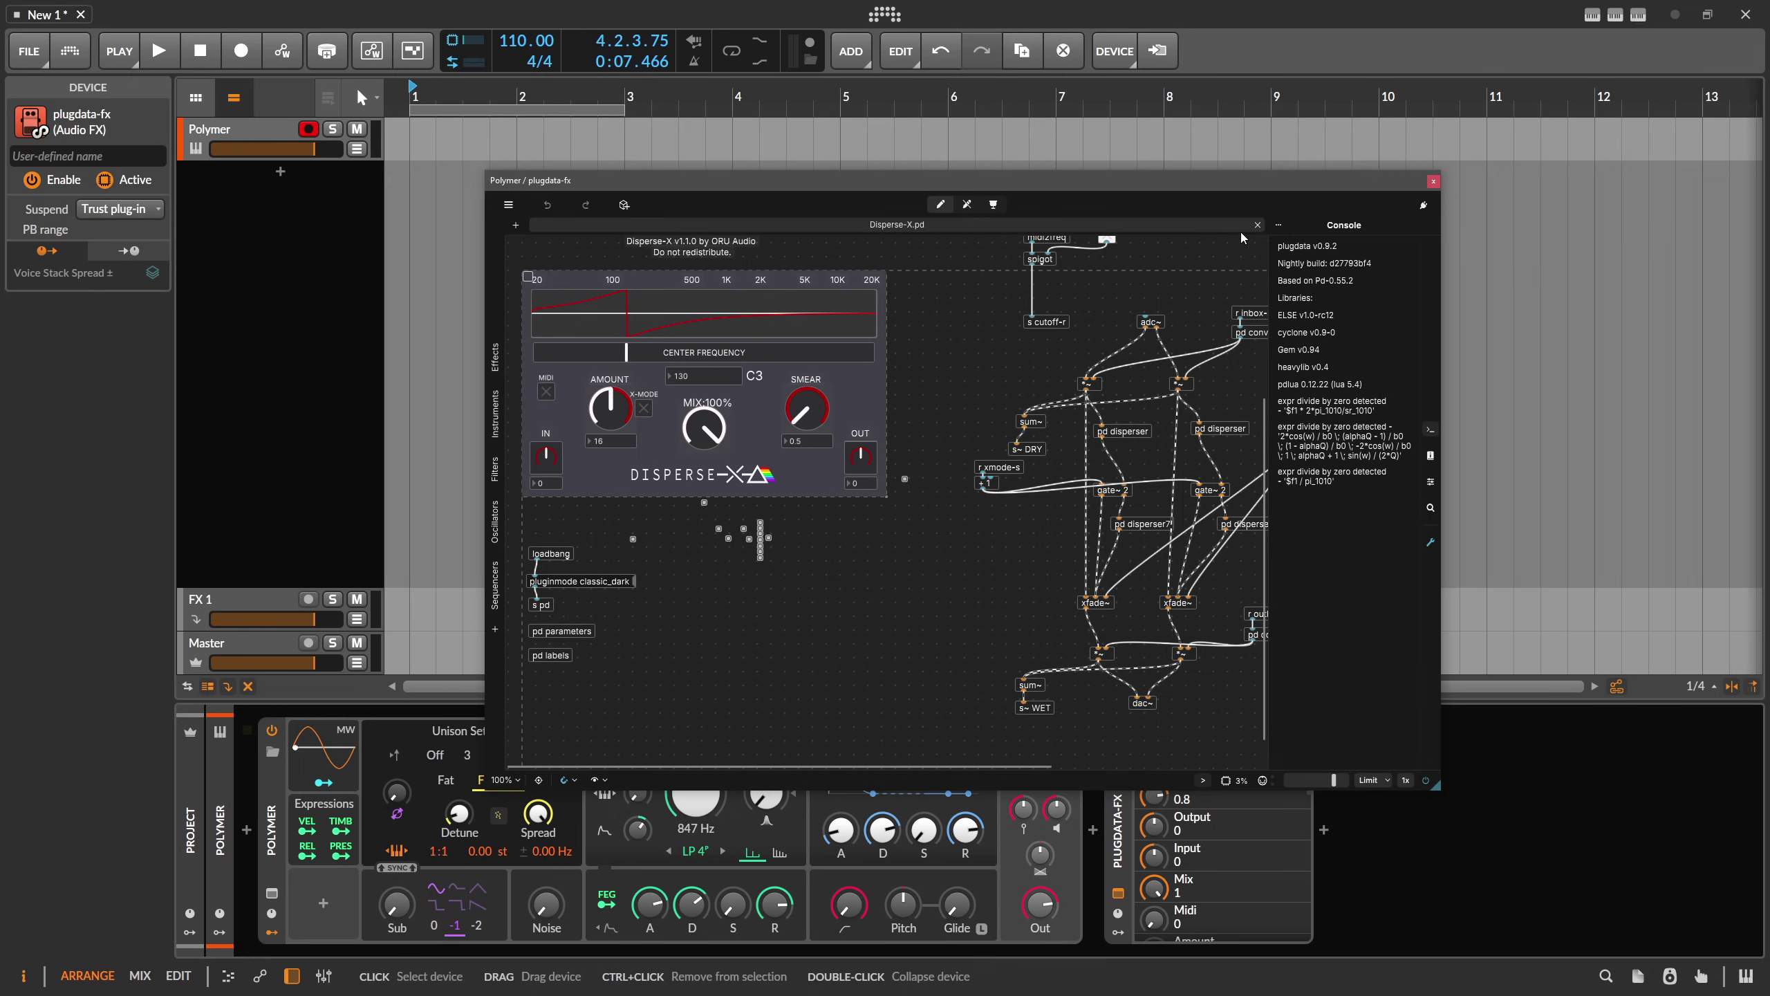
{"action": "left_click", "coordinate": [1424, 205]}
{"action": "left_click_drag", "start_coordinate": [926, 197], "coordinate": [1225, 210]}
{"action": "left_click_drag", "start_coordinate": [1110, 199], "coordinate": [1172, 210]}
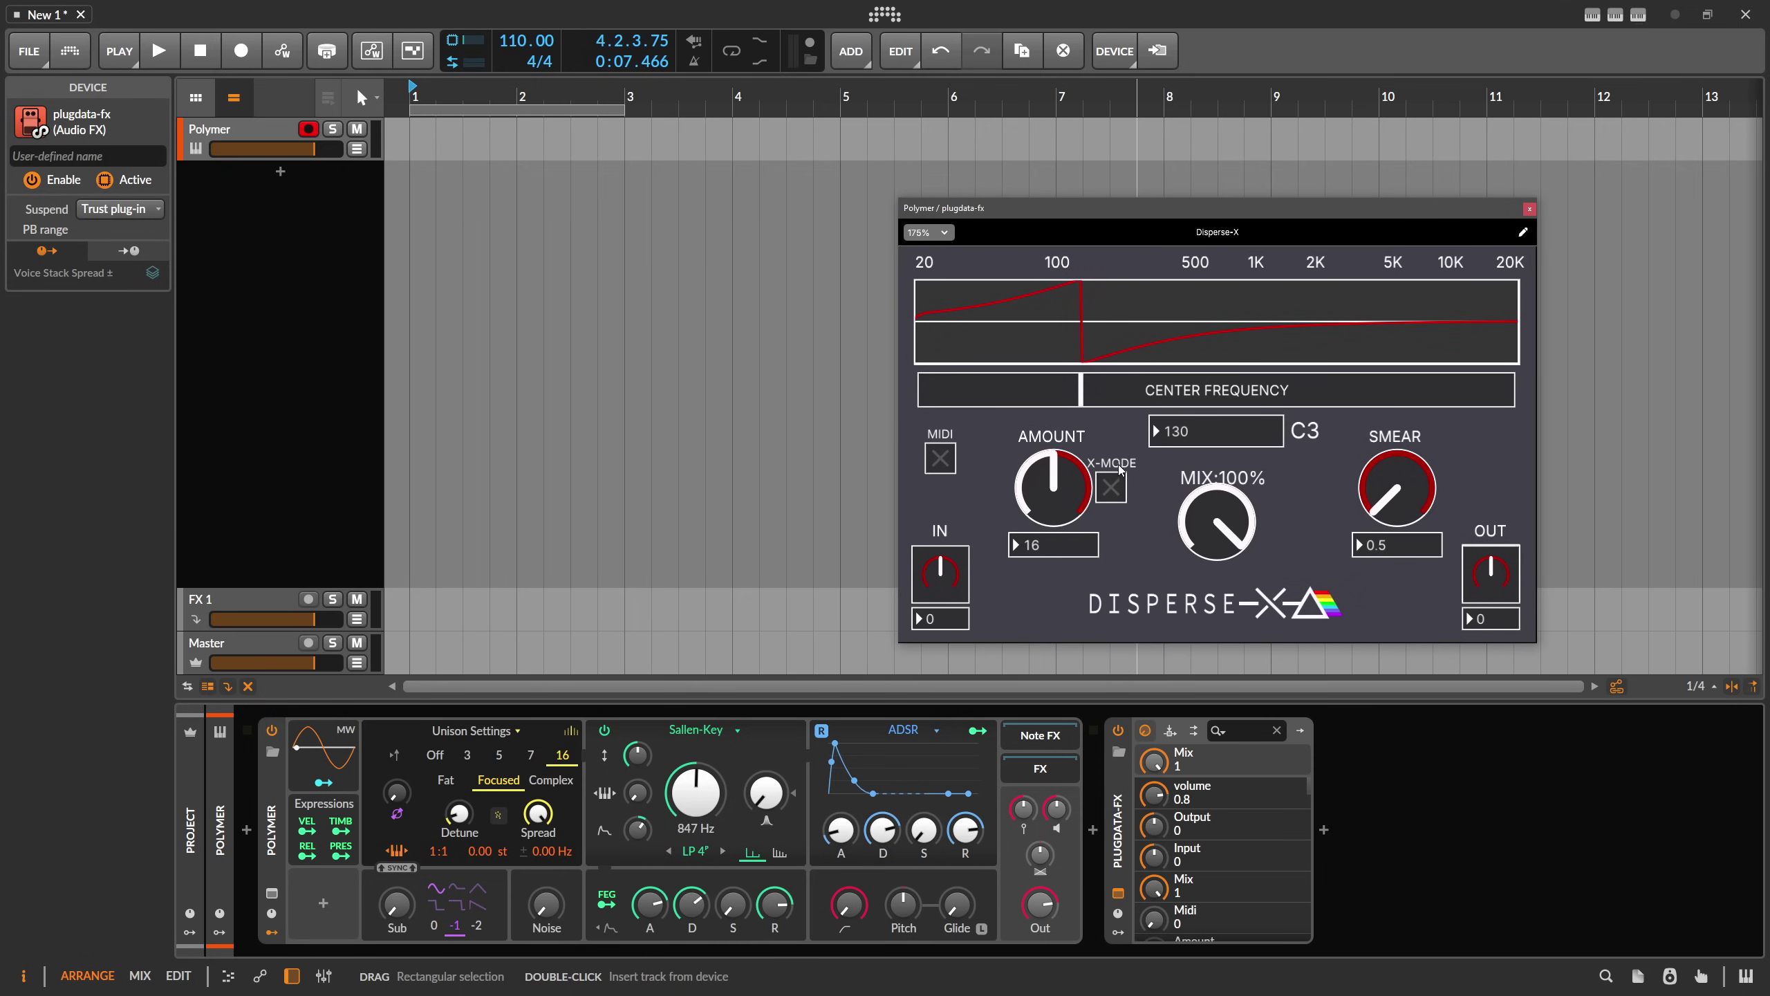
{"action": "left_click_drag", "start_coordinate": [1200, 208], "coordinate": [1287, 152]}
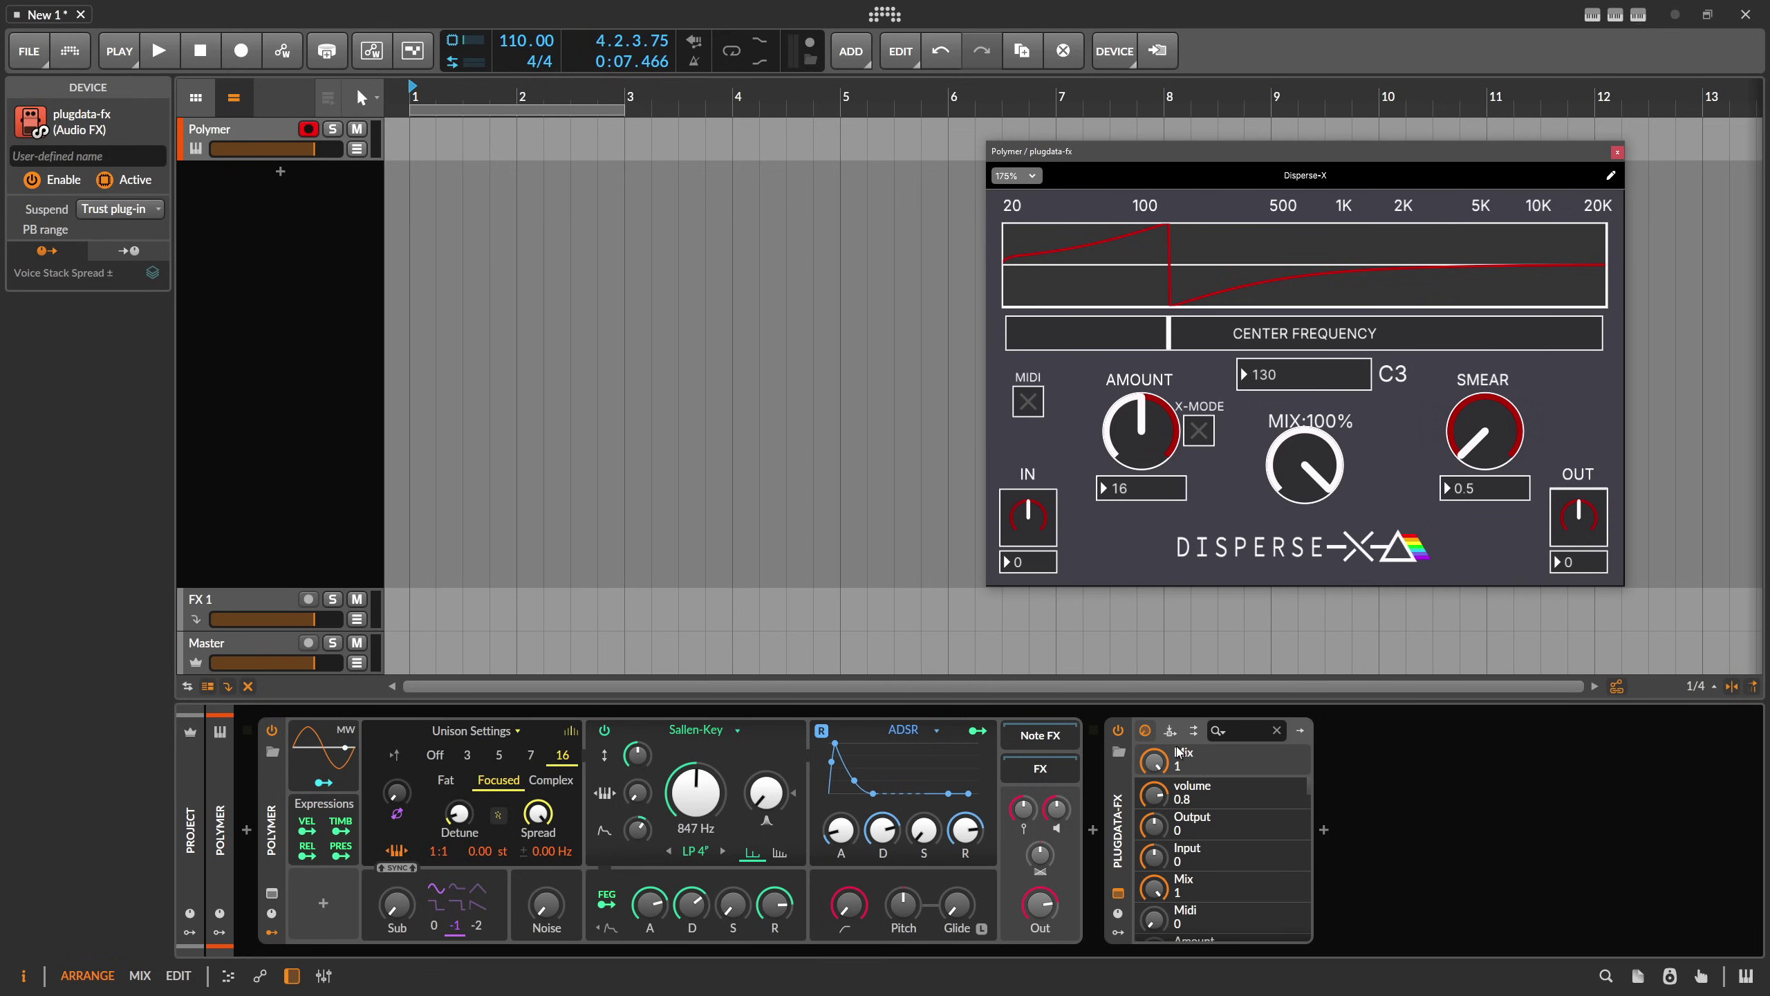
{"action": "left_click", "coordinate": [1123, 805]}
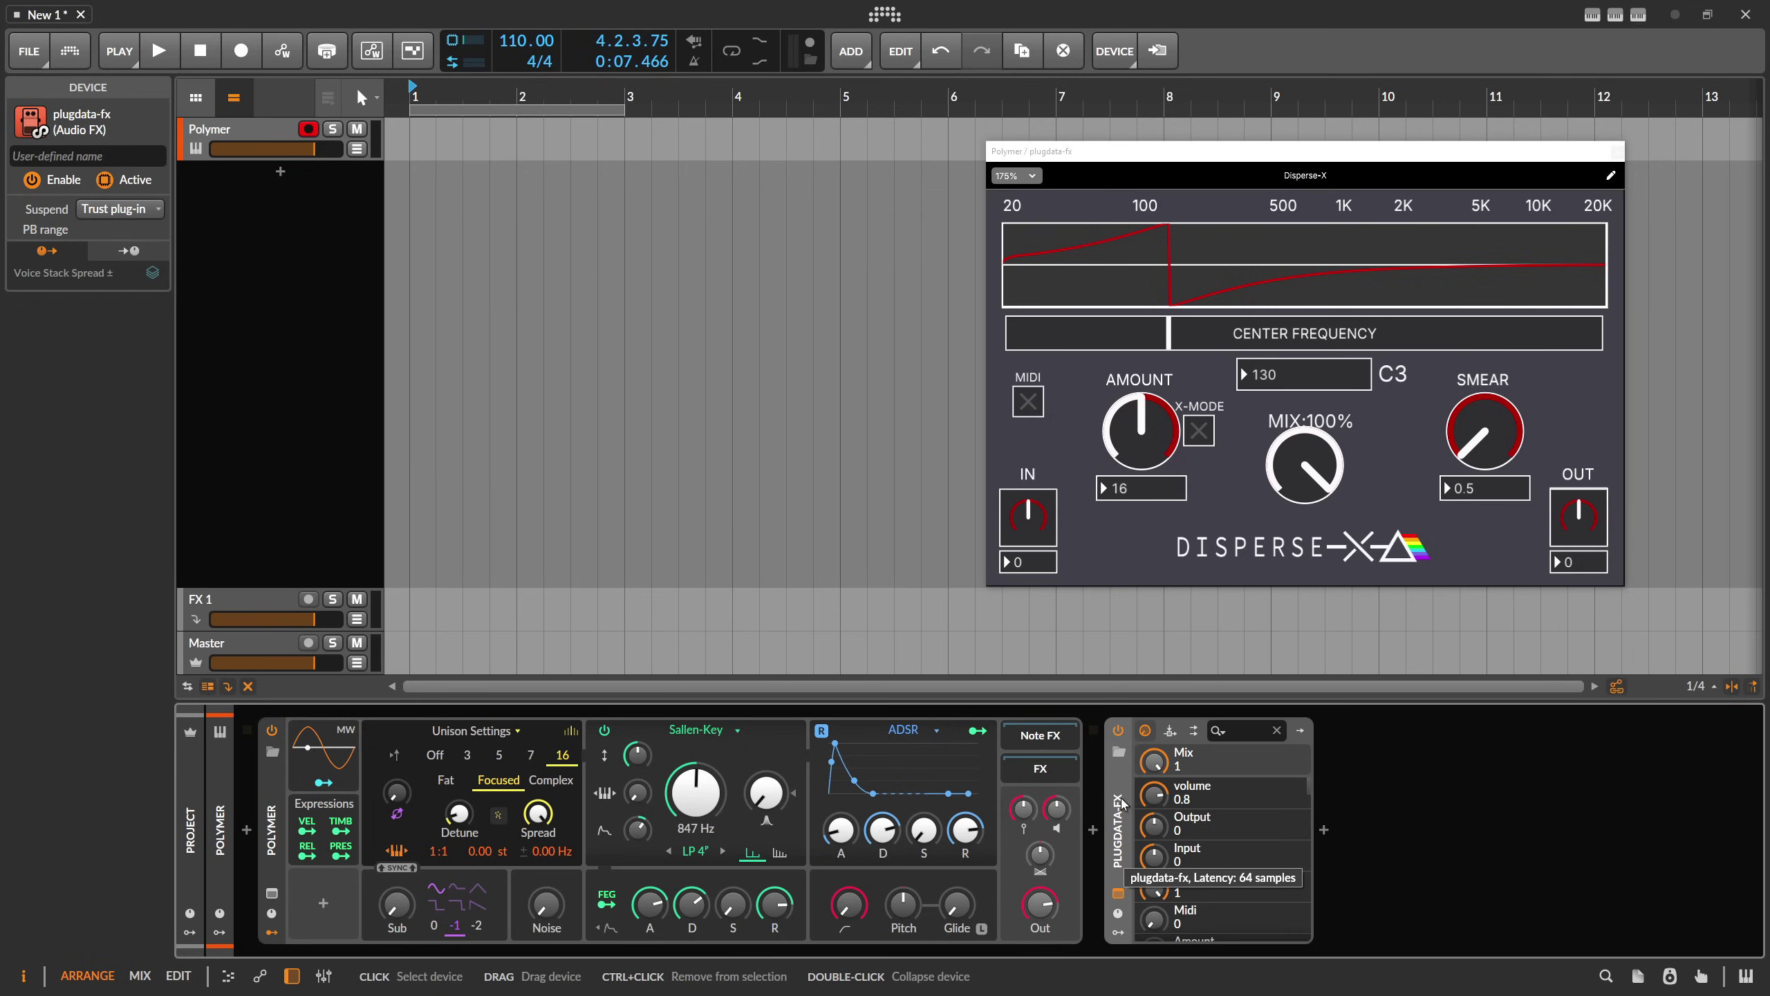
Save the device as library preset 'PD Disperser': Audio FX category, digital tag, description 'Dispersed All Pass'
{"action": "right_click", "coordinate": [1123, 806]}
{"action": "left_click", "coordinate": [1206, 743]}
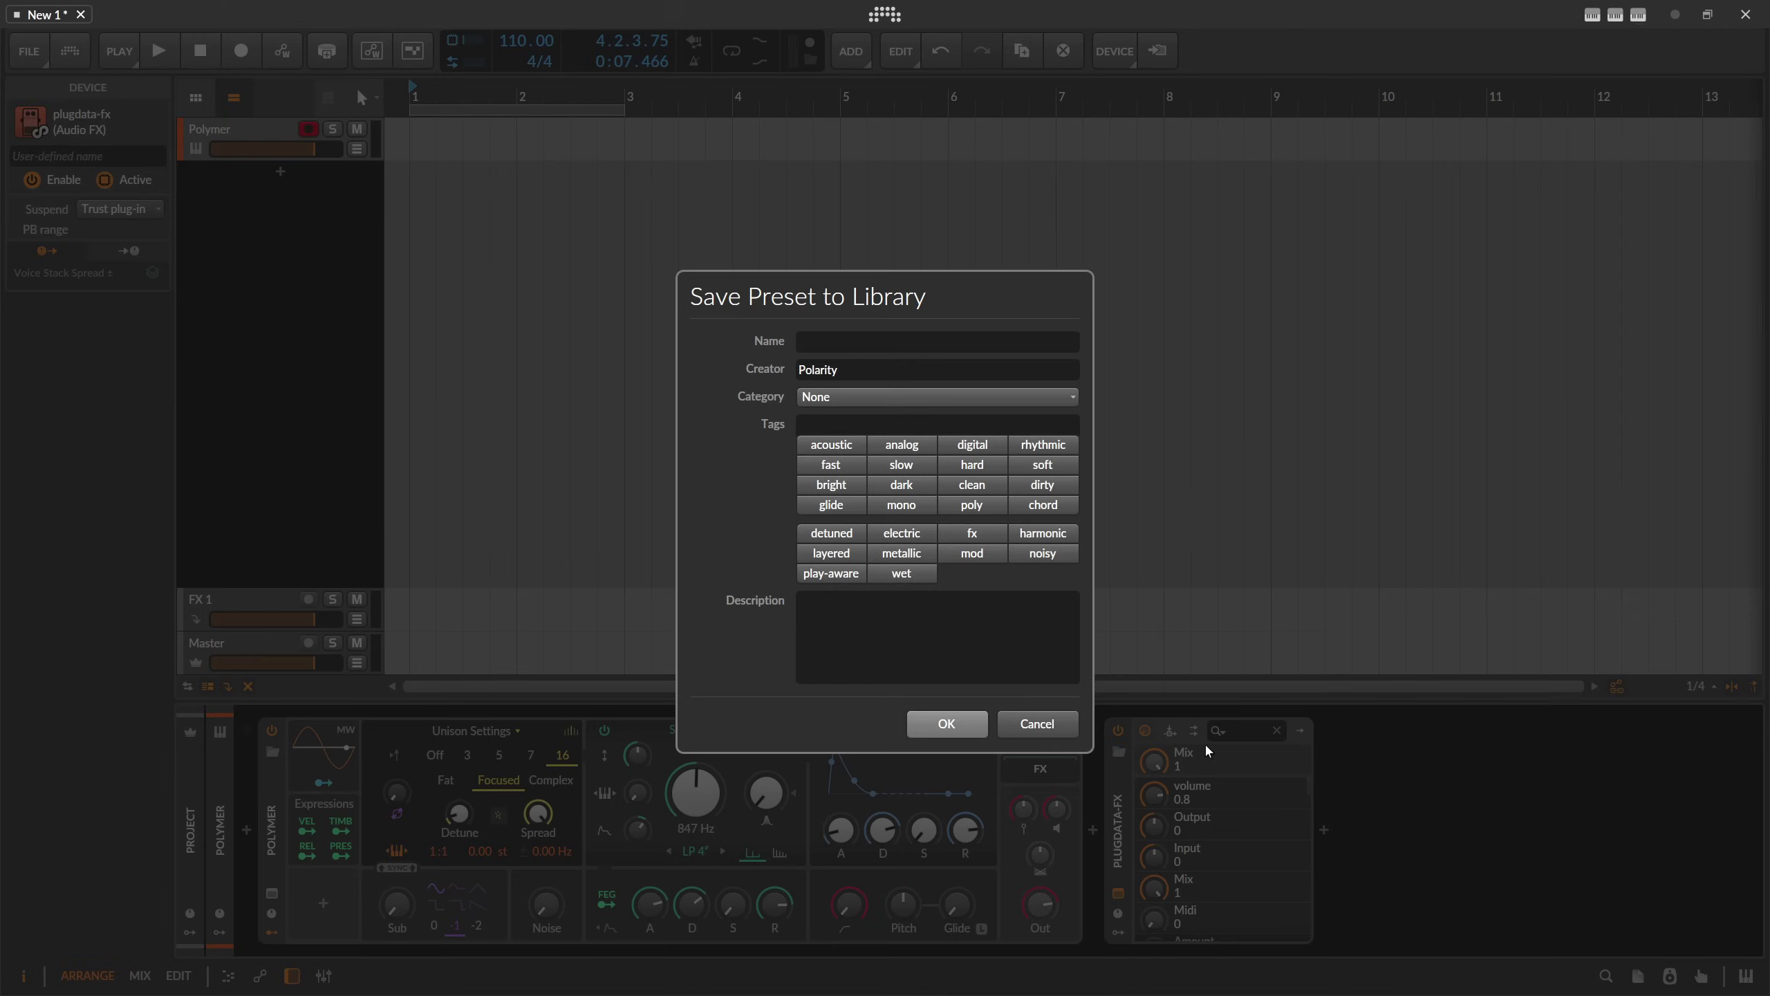
{"action": "type", "text": "PD Disperser"}
{"action": "left_click", "coordinate": [854, 399]}
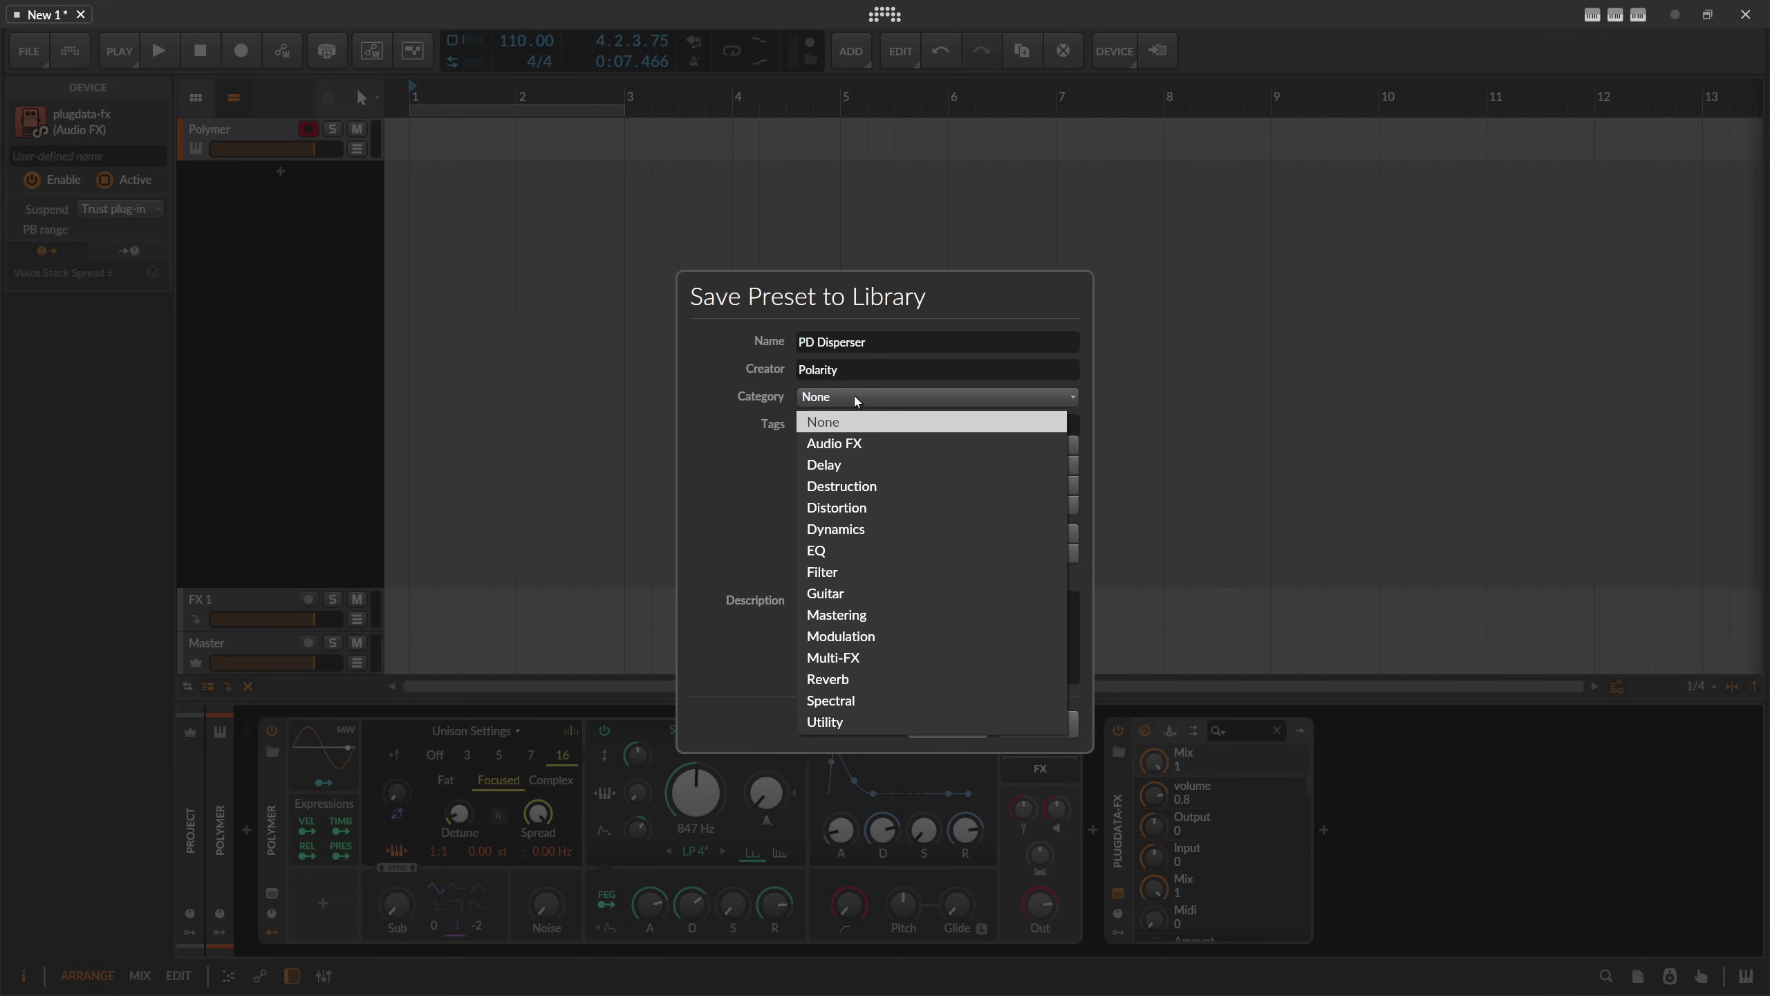
{"action": "left_click", "coordinate": [868, 445]}
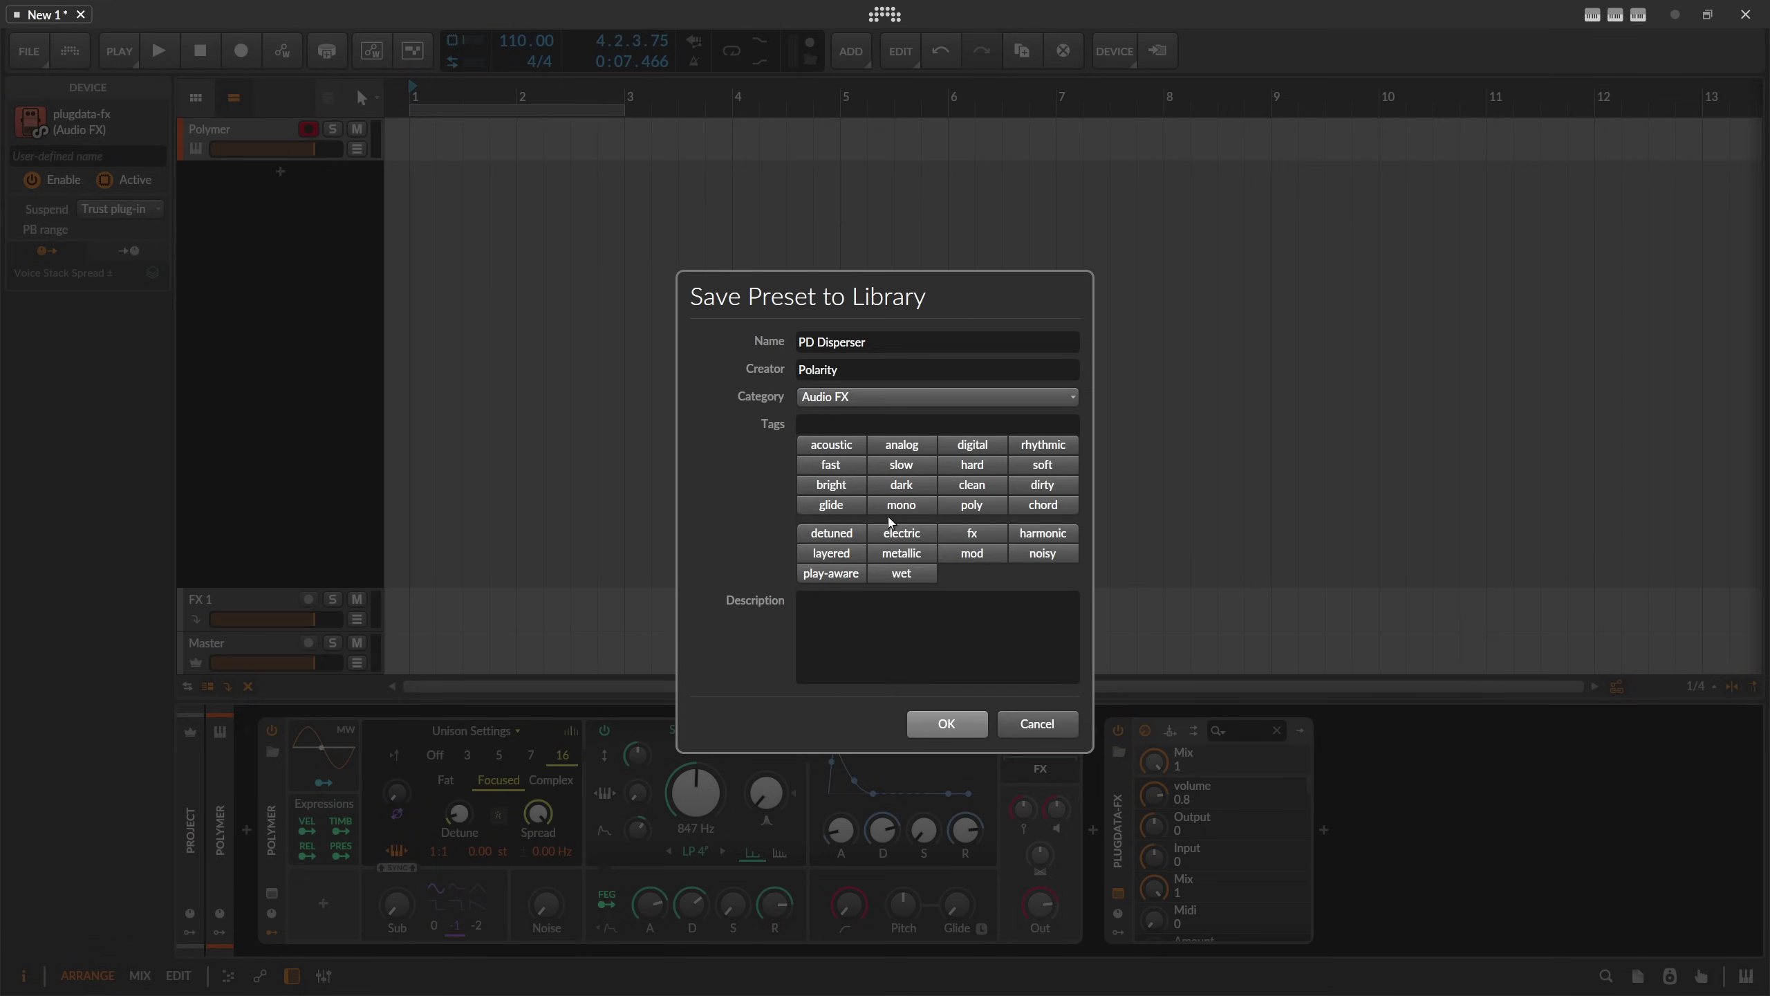
{"action": "left_click", "coordinate": [972, 445]}
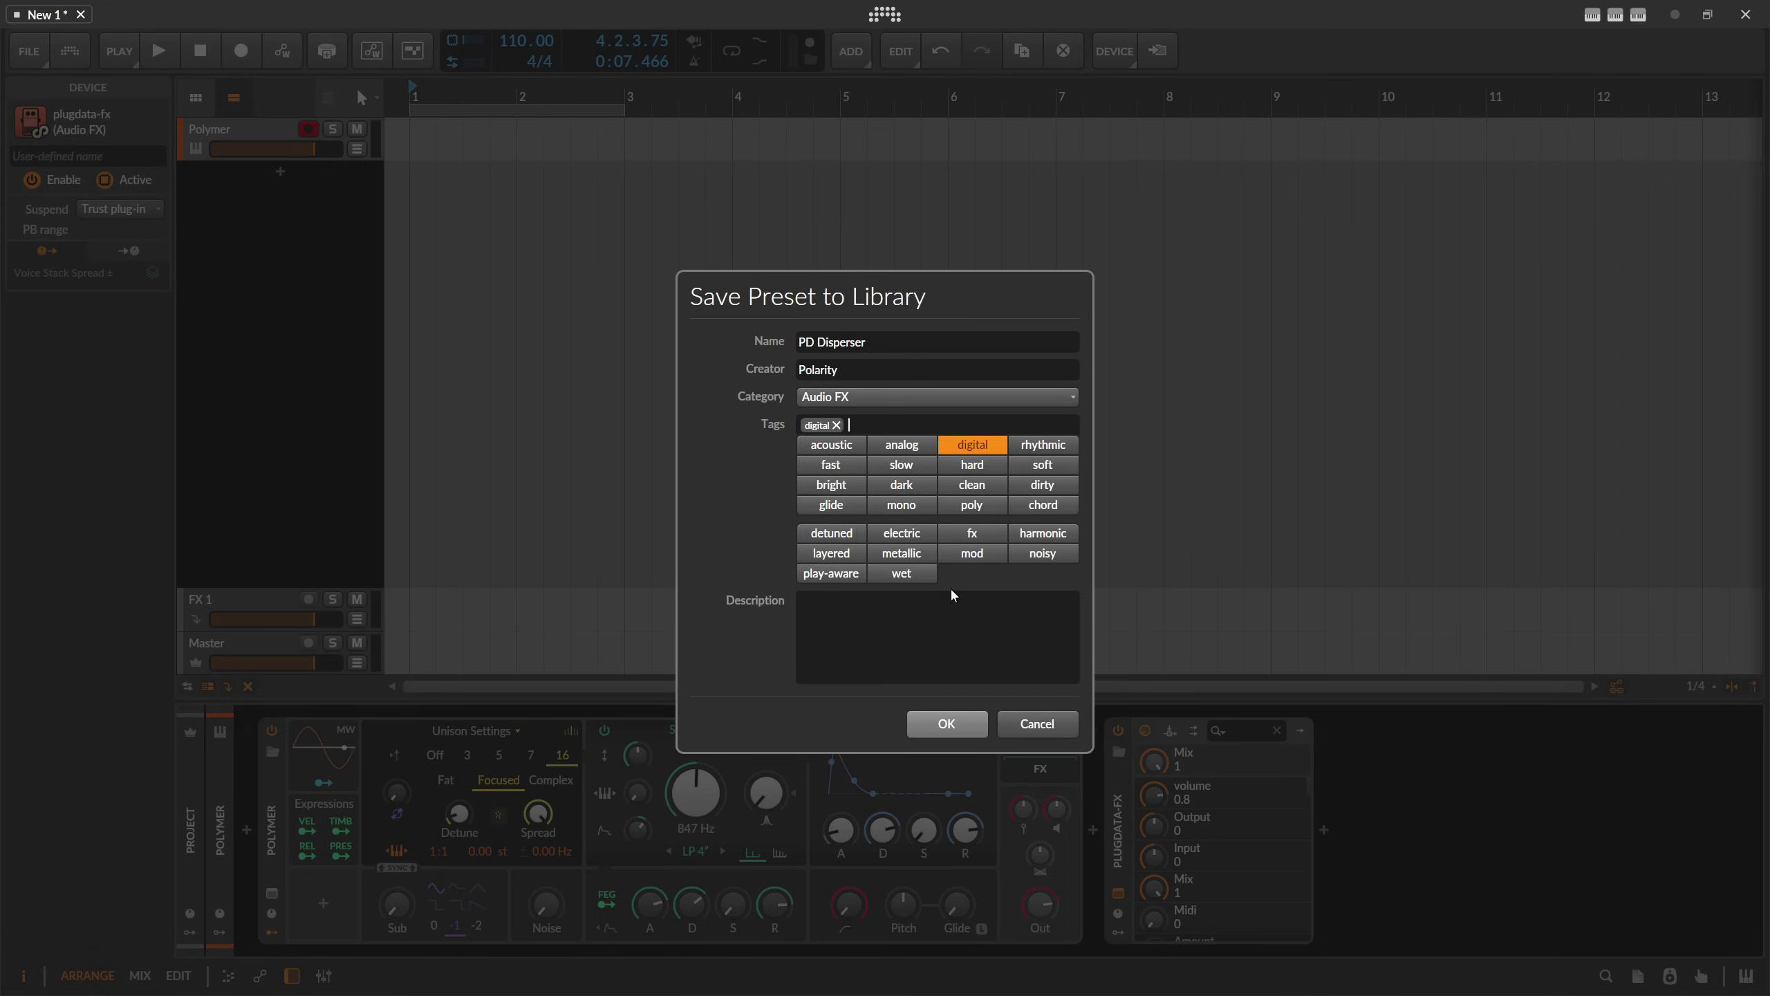
{"action": "left_click", "coordinate": [916, 620]}
{"action": "type", "text": "Disper"}
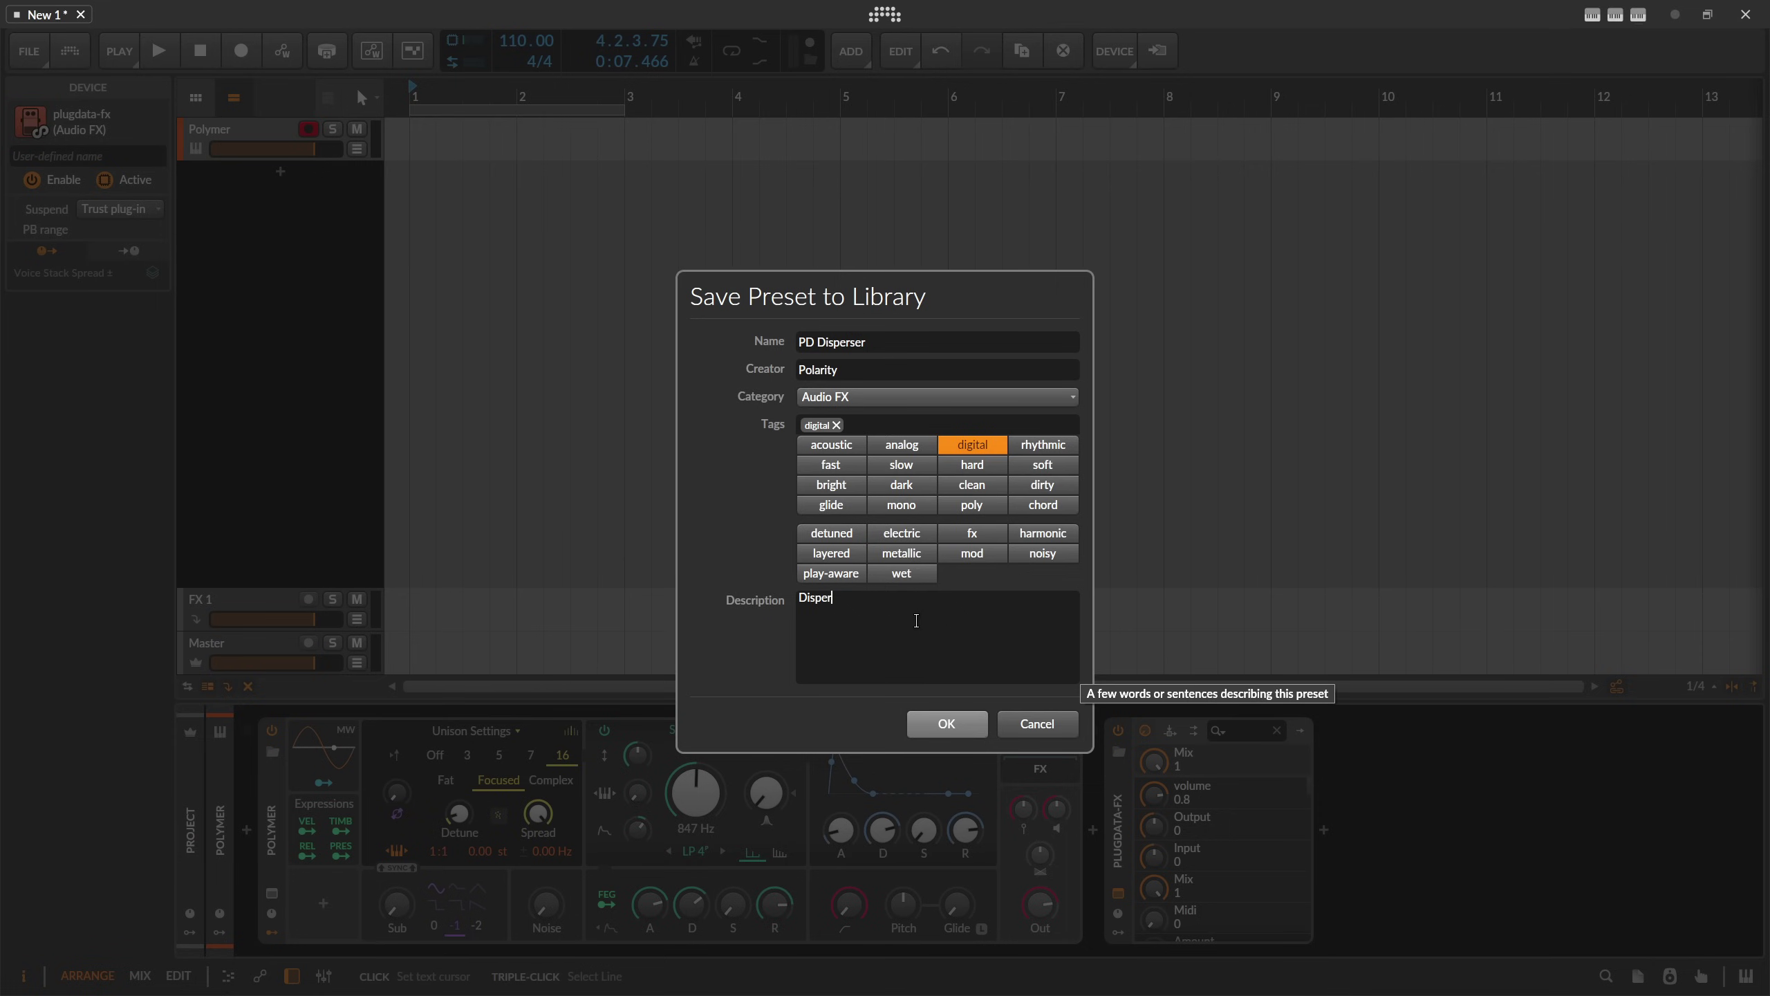
{"action": "type", "text": "sed All Pass"}
{"action": "left_click", "coordinate": [962, 723]}
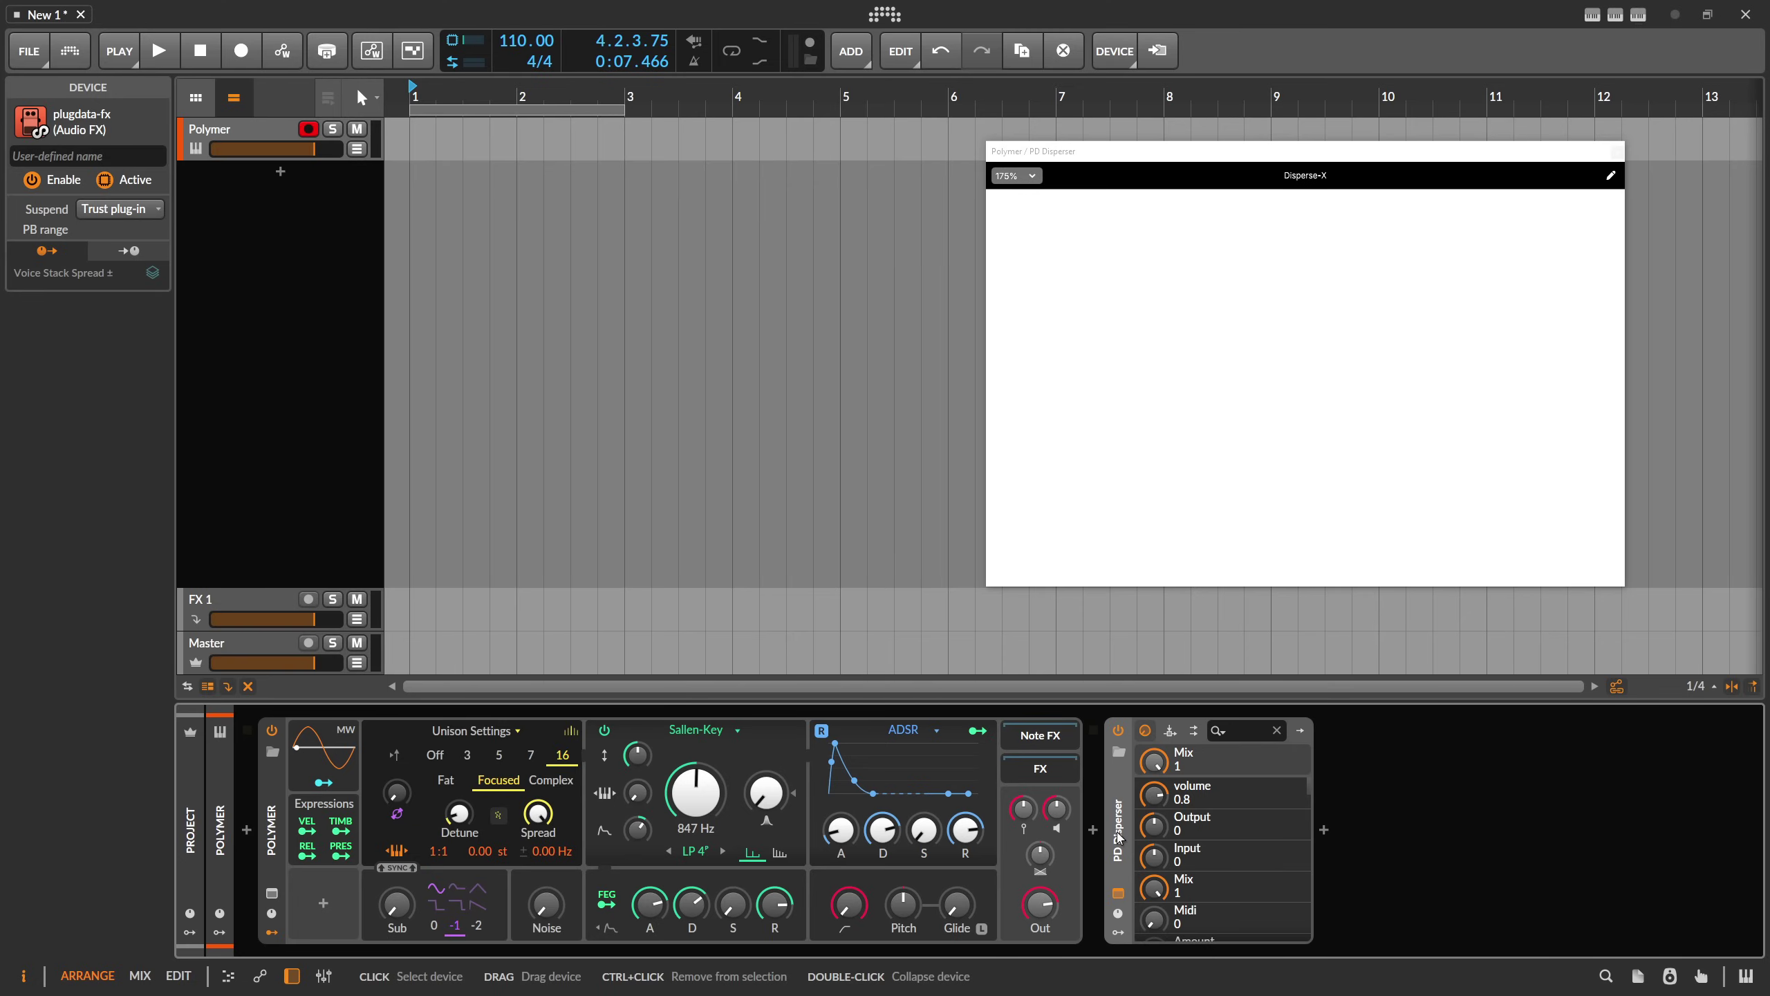
Delete the device, insert the PD Disperser preset found by searching 'pd', and move its window up-left
{"action": "key", "text": "Delete"}
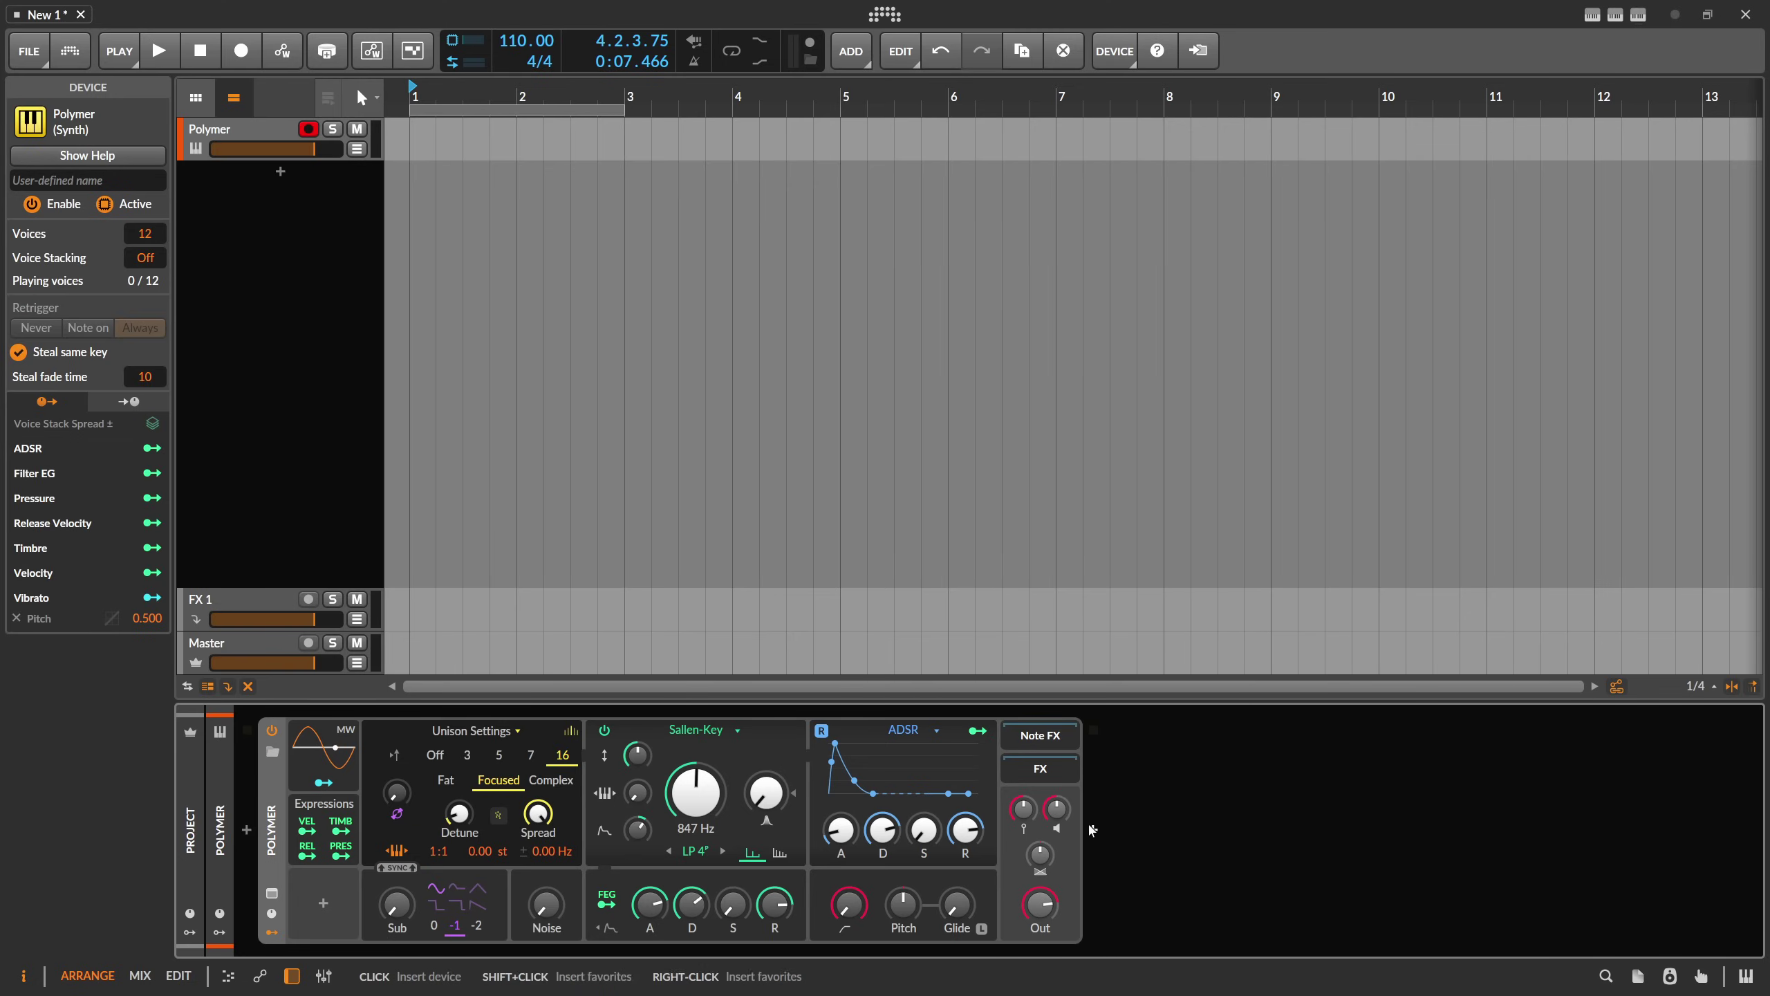
{"action": "left_click", "coordinate": [1093, 830]}
{"action": "type", "text": "pd"}
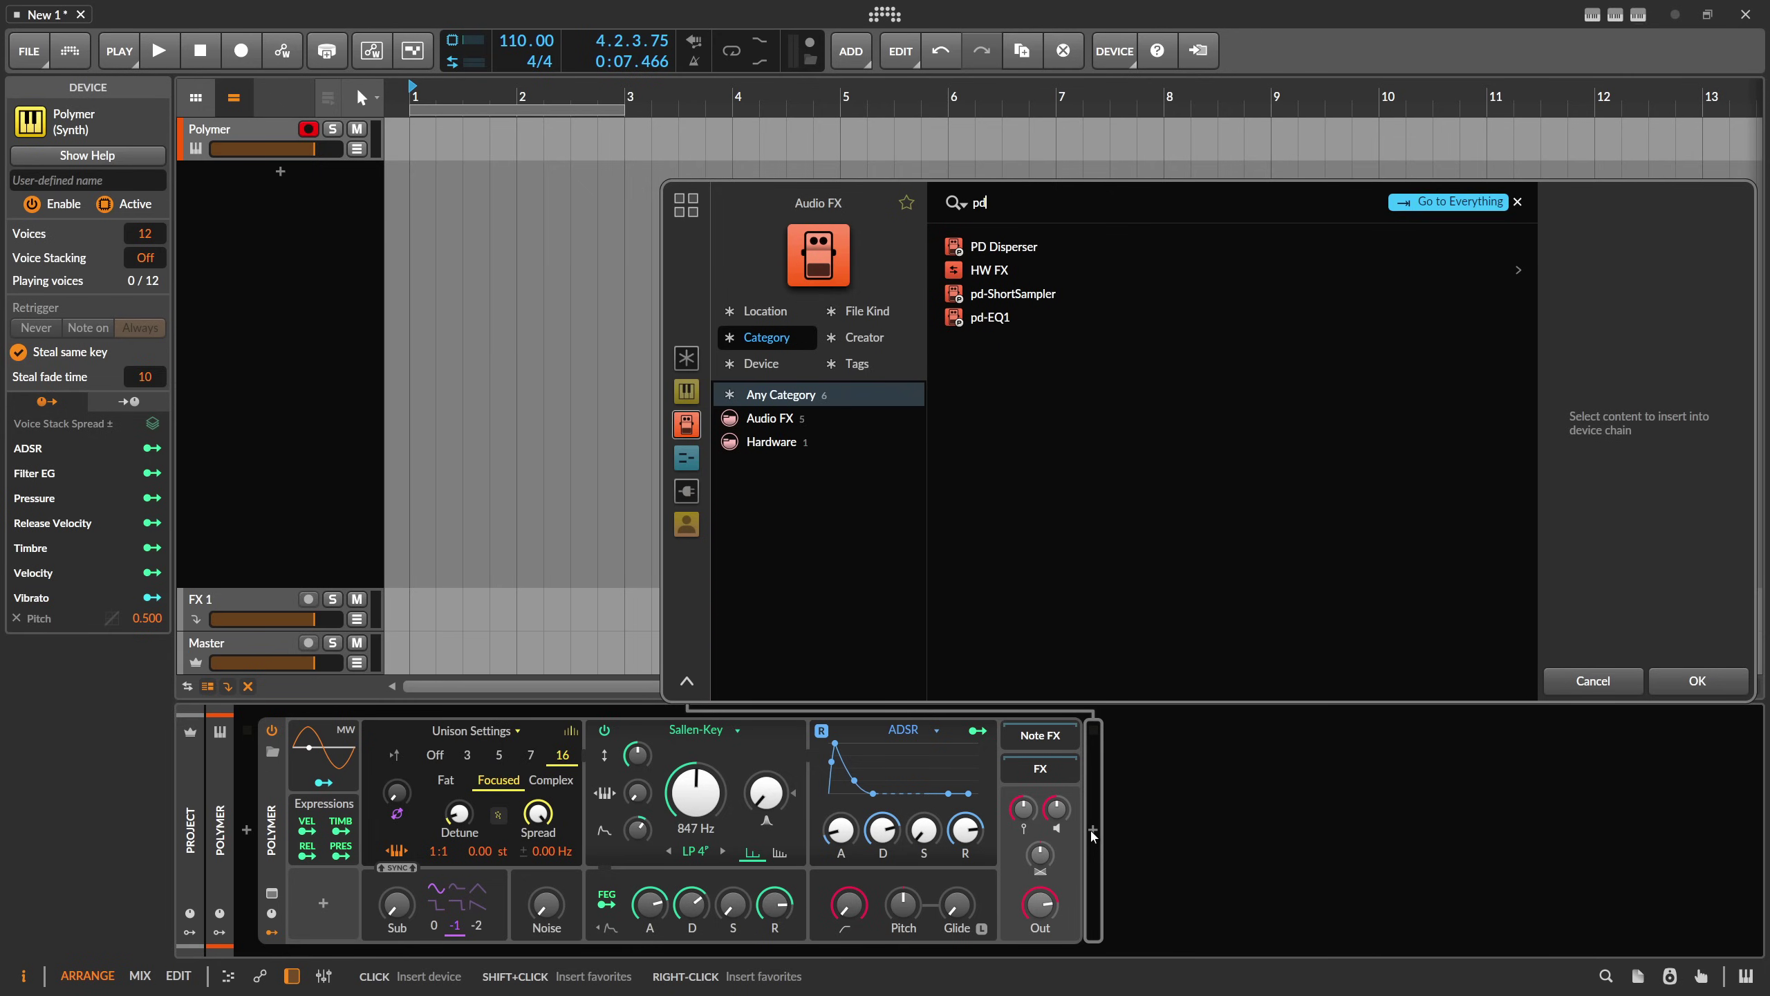
{"action": "key", "text": "Down"}
{"action": "key", "text": "Return"}
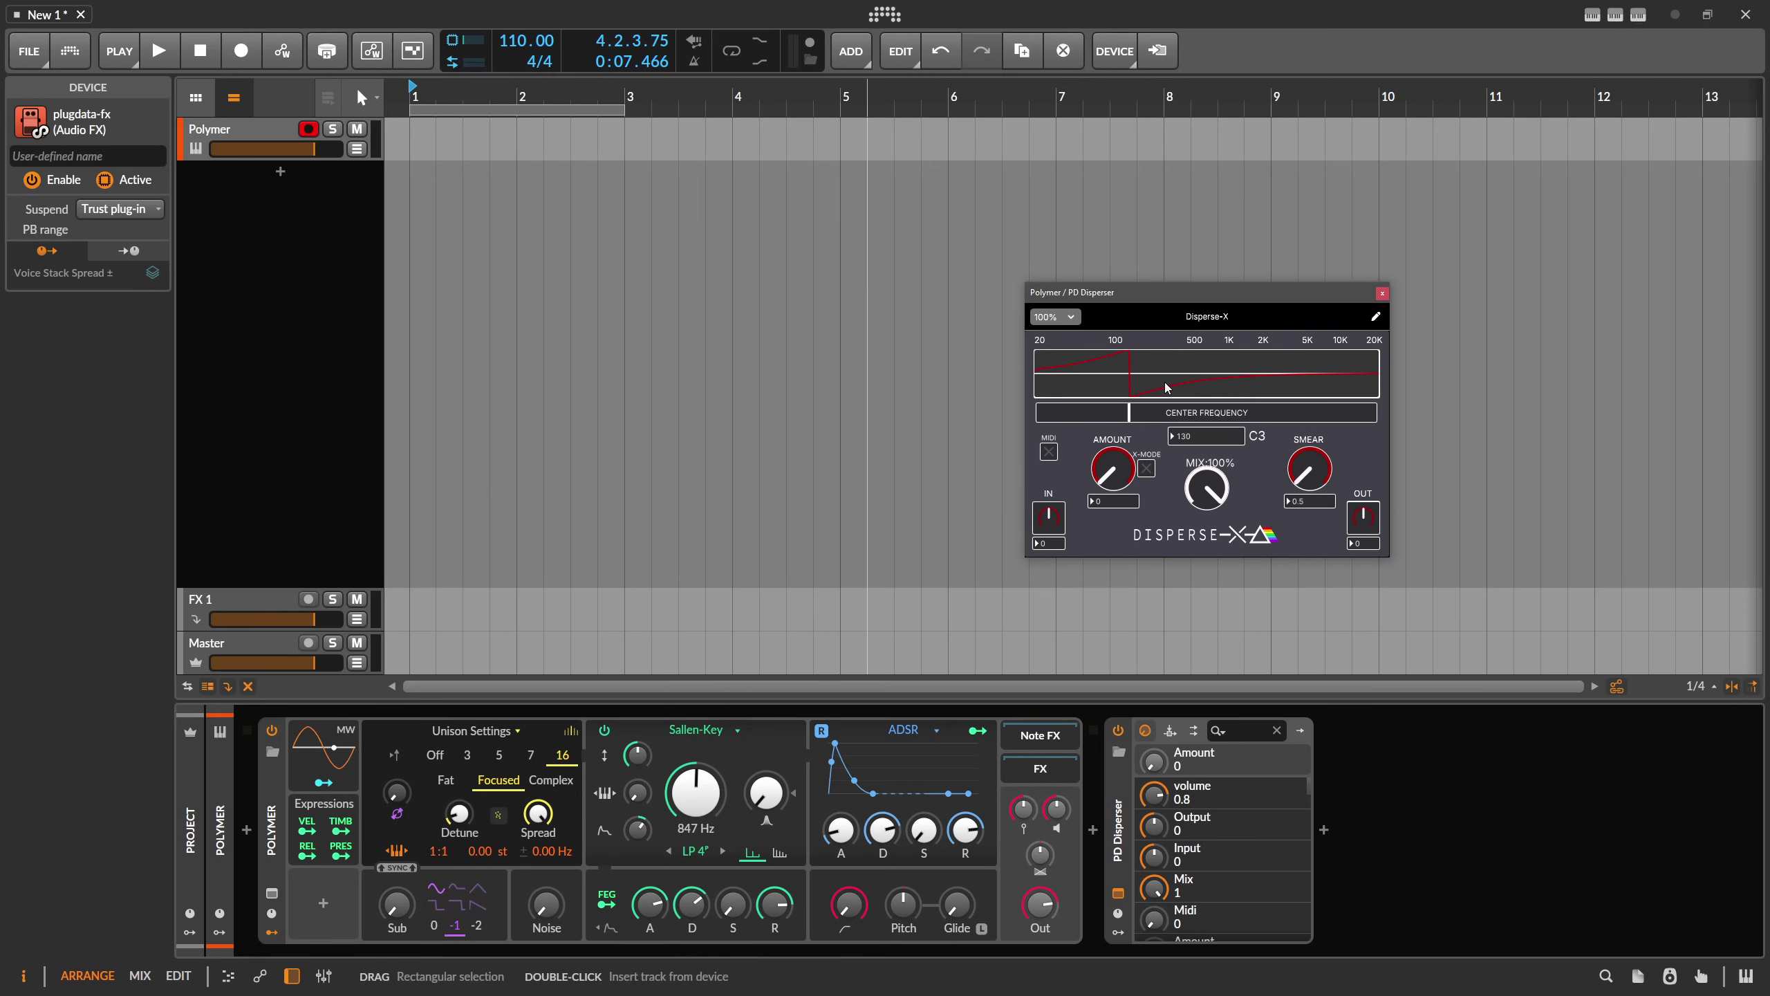
{"action": "left_click_drag", "start_coordinate": [1164, 291], "coordinate": [968, 242]}
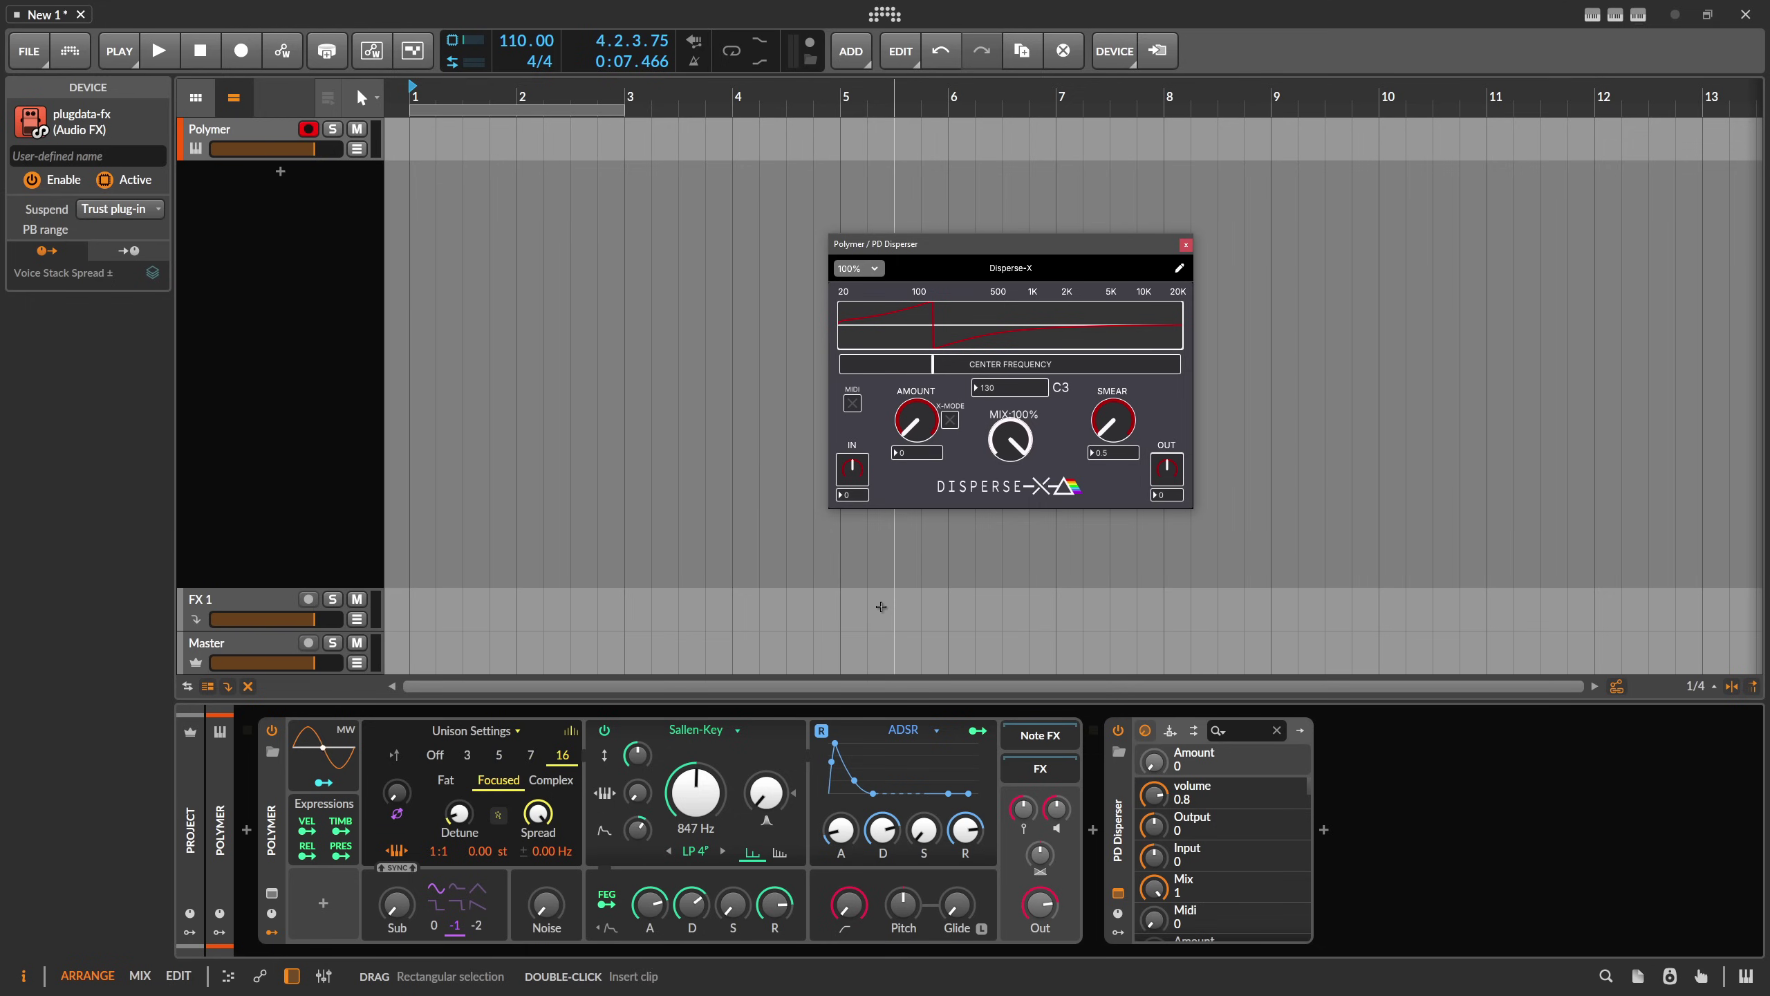
Raise the disperser centre frequency and set Polymer's Sallen-Key cutoff to 156 Hz, checking the filter envelope
{"action": "left_click_drag", "start_coordinate": [718, 778], "coordinate": [718, 769]}
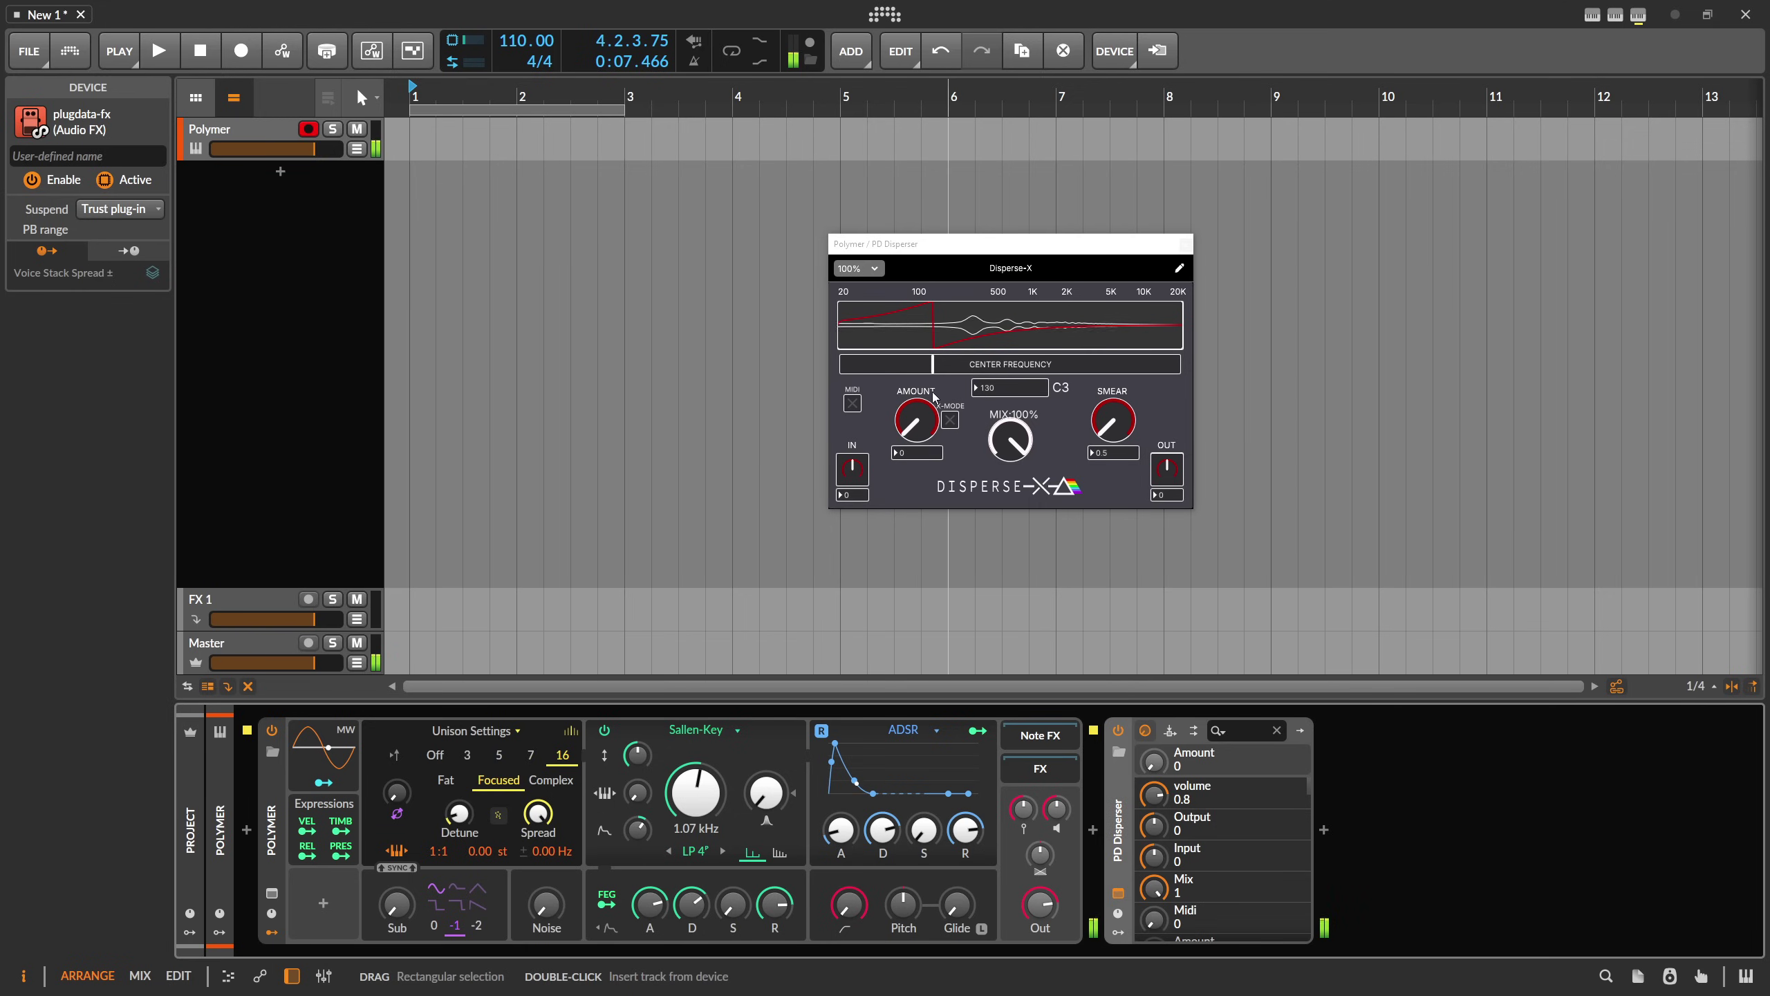
{"action": "left_click_drag", "start_coordinate": [961, 365], "coordinate": [977, 274]}
{"action": "left_click_drag", "start_coordinate": [696, 792], "coordinate": [690, 830]}
{"action": "left_click", "coordinate": [642, 904]}
{"action": "left_click", "coordinate": [691, 904]}
Shorten the amp envelope decay, sweep the centre frequency to 261.559, and open the PD Disperser patch editor
{"action": "left_click", "coordinate": [848, 779]}
{"action": "left_click_drag", "start_coordinate": [867, 793], "coordinate": [845, 793]}
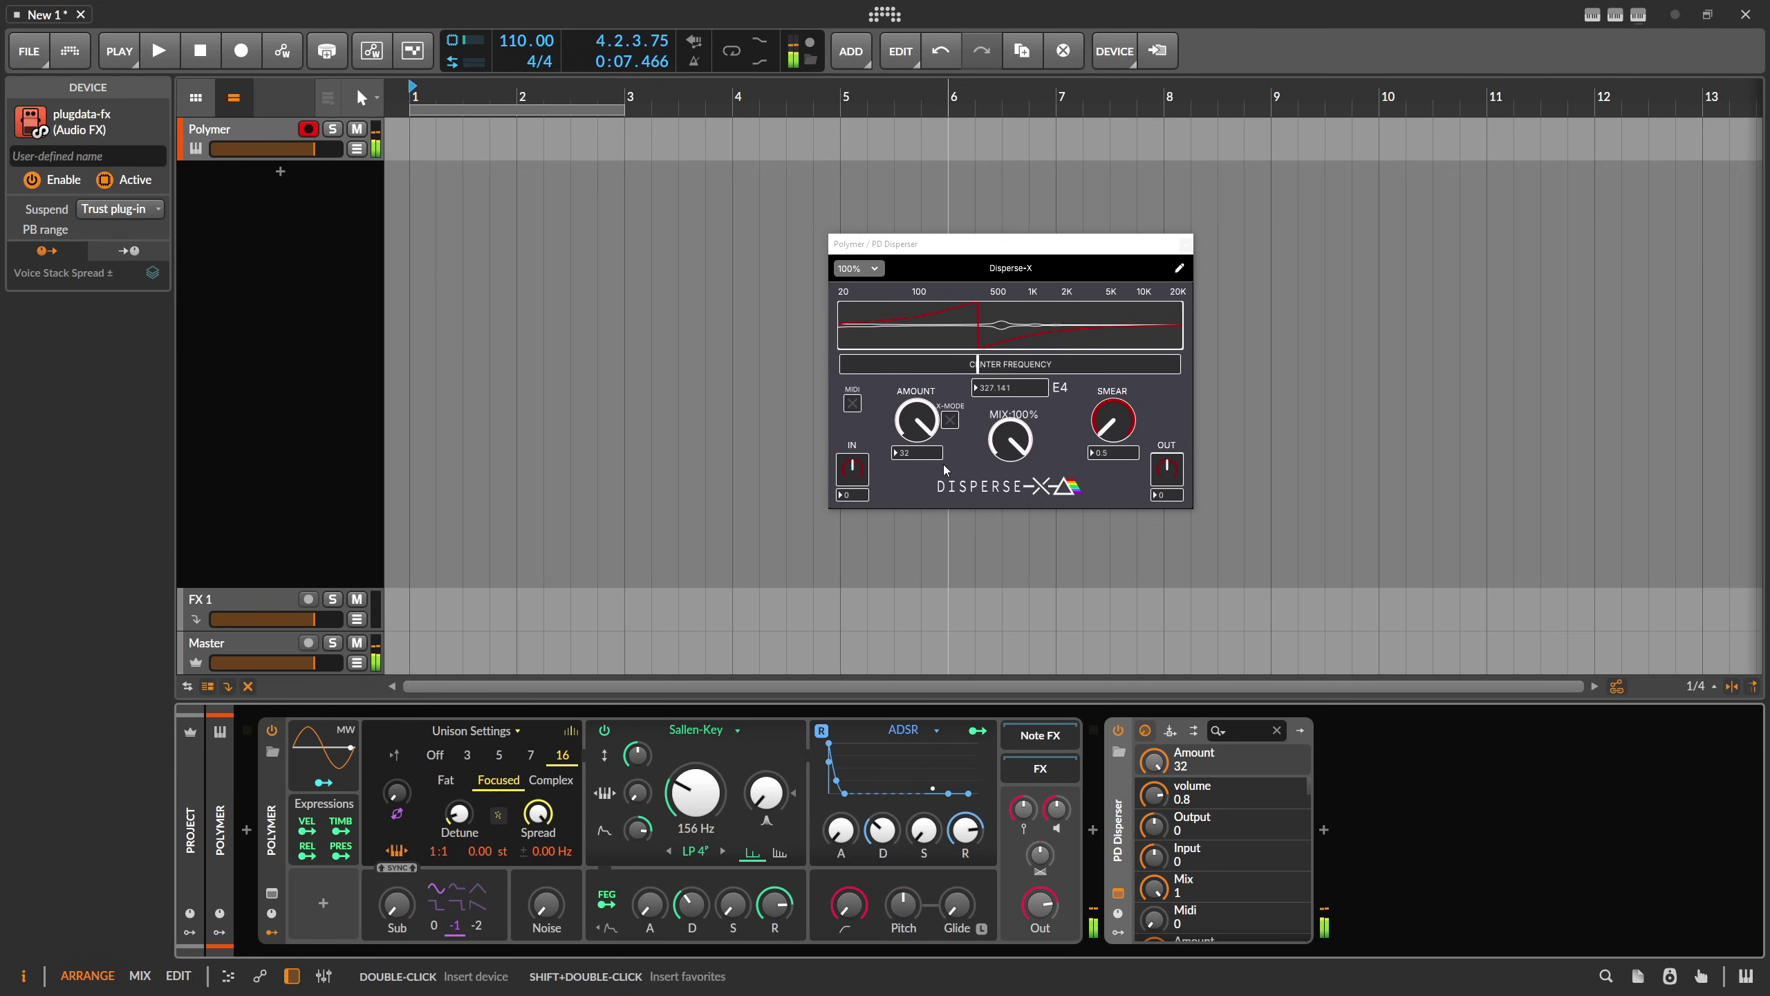
{"action": "mouse_move", "coordinate": [978, 364]}
{"action": "left_mouse_down"}
{"action": "mouse_move", "coordinate": [1070, 364]}
{"action": "mouse_move", "coordinate": [973, 358]}
{"action": "left_mouse_up"}
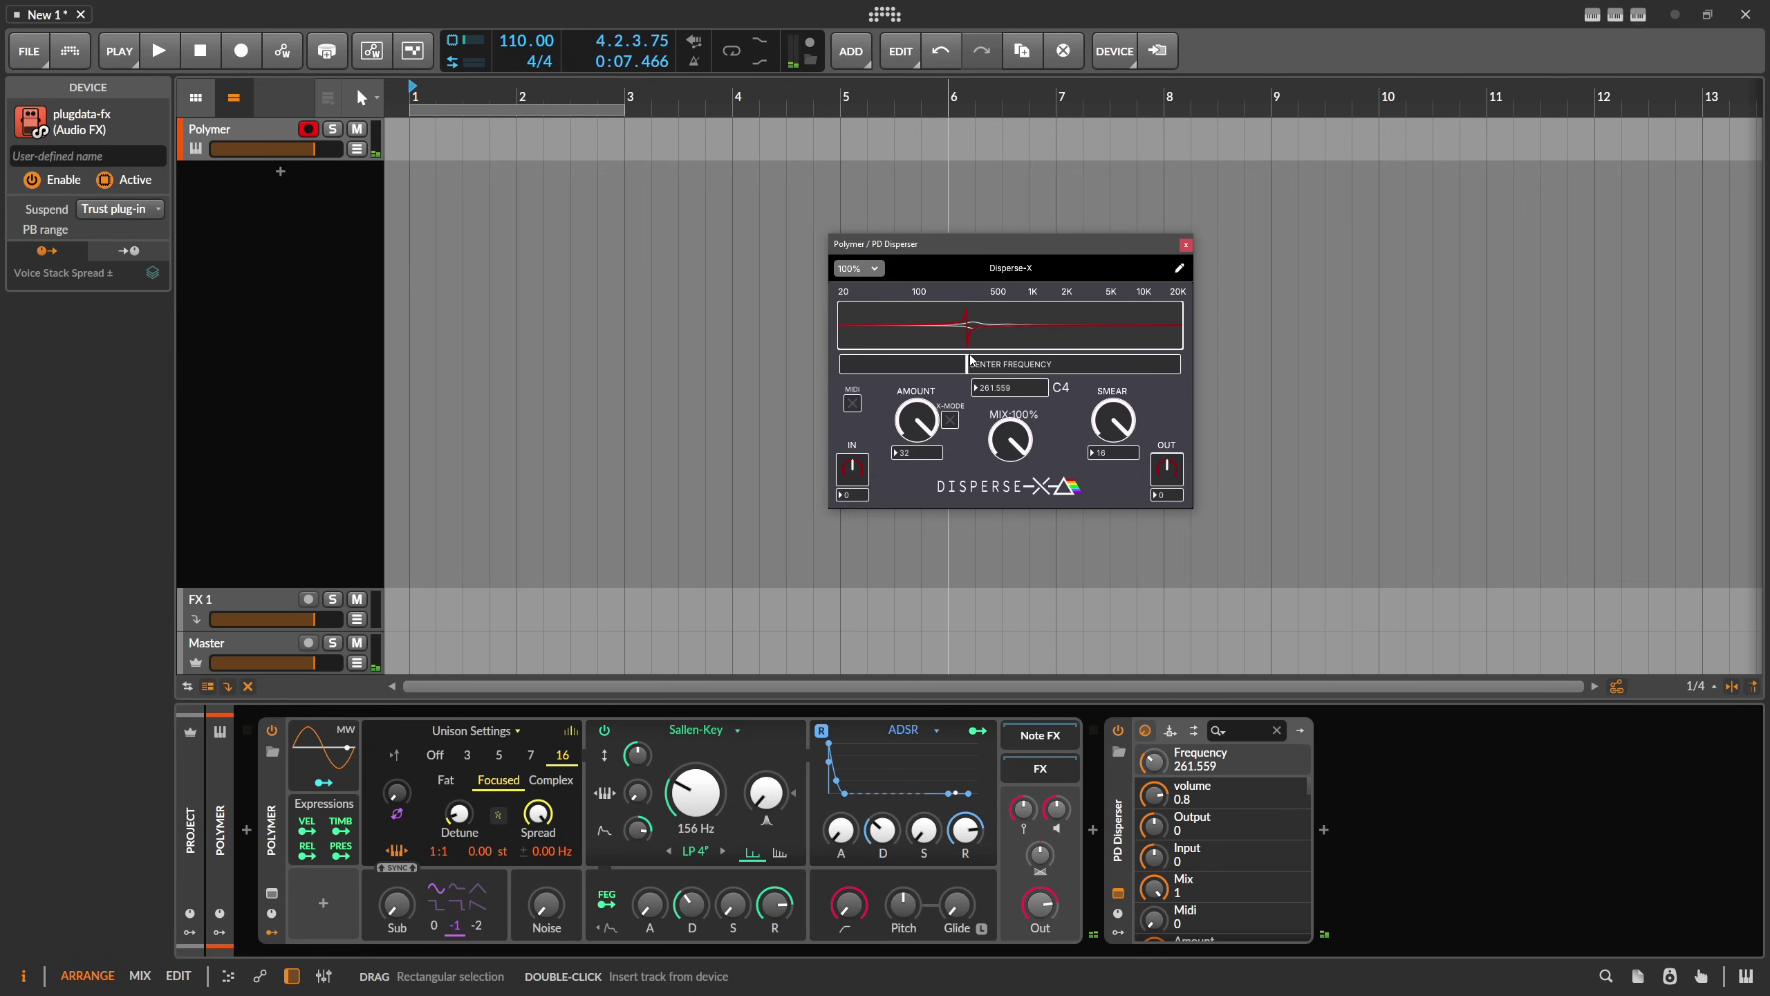
{"action": "left_click", "coordinate": [1179, 267]}
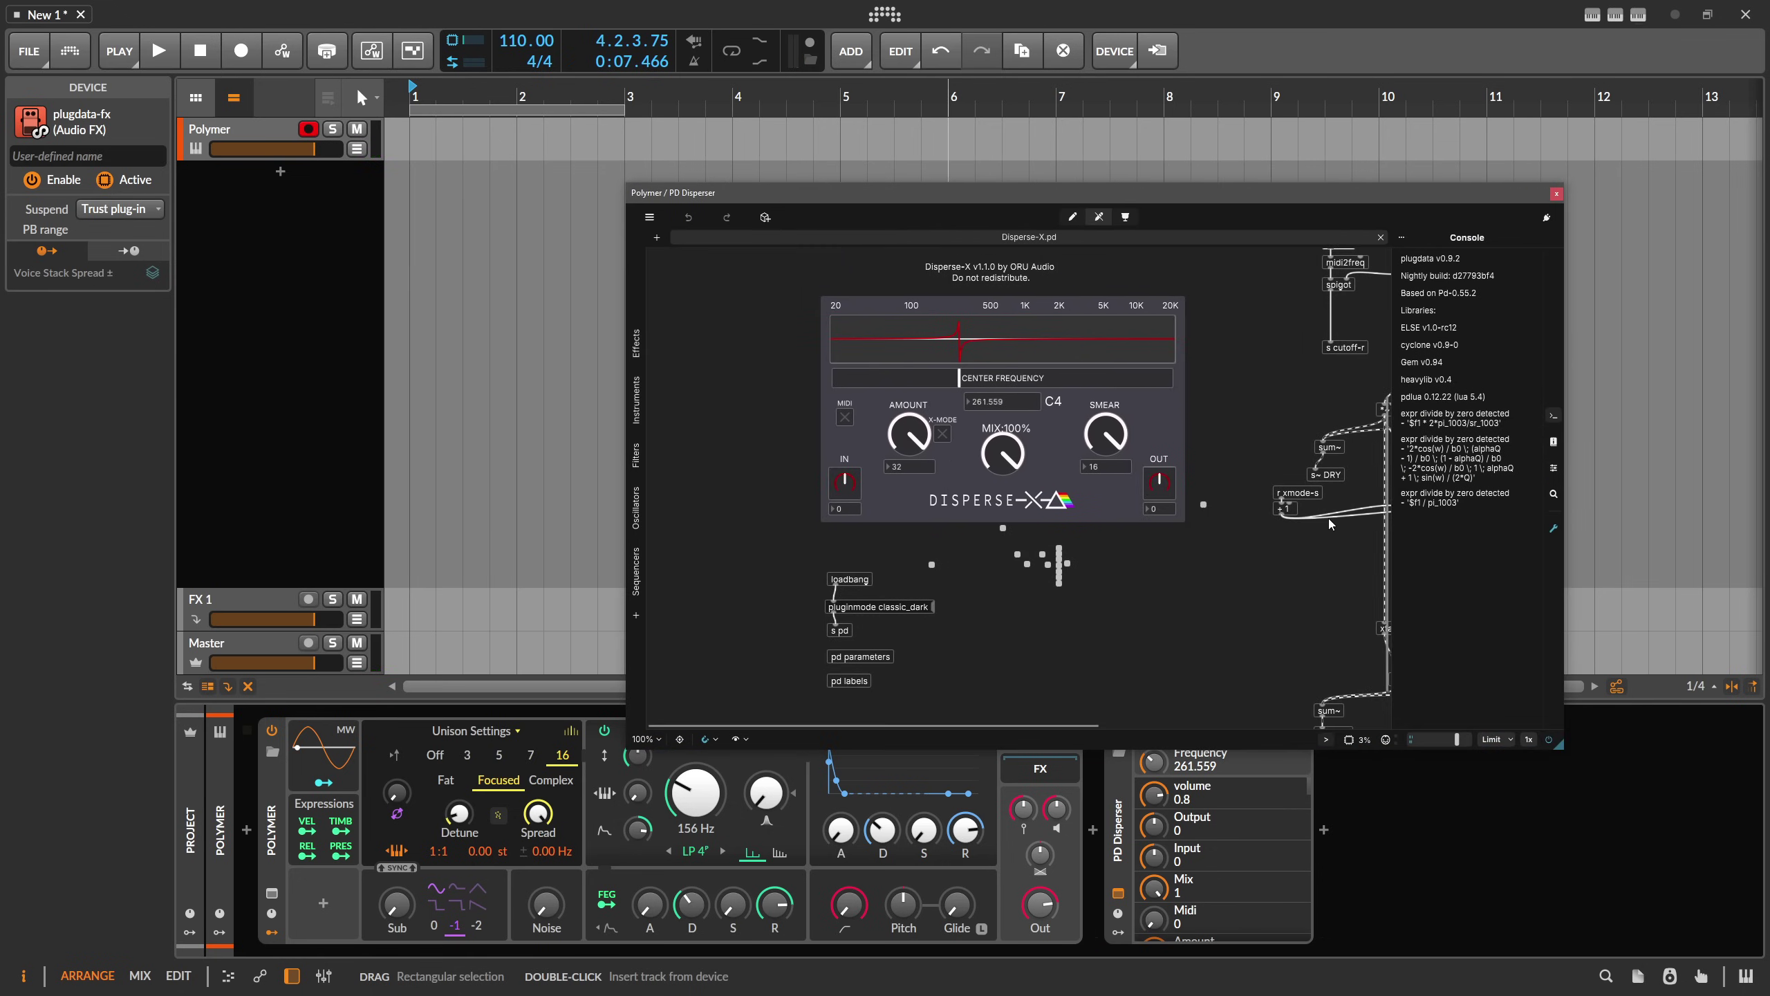
Inspect the pd disperser objects in edit mode, then leave edit mode and open the pd disperser subpatch
{"action": "scroll", "coordinate": [1197, 292], "scroll_direction": "right", "scroll_amount": 5}
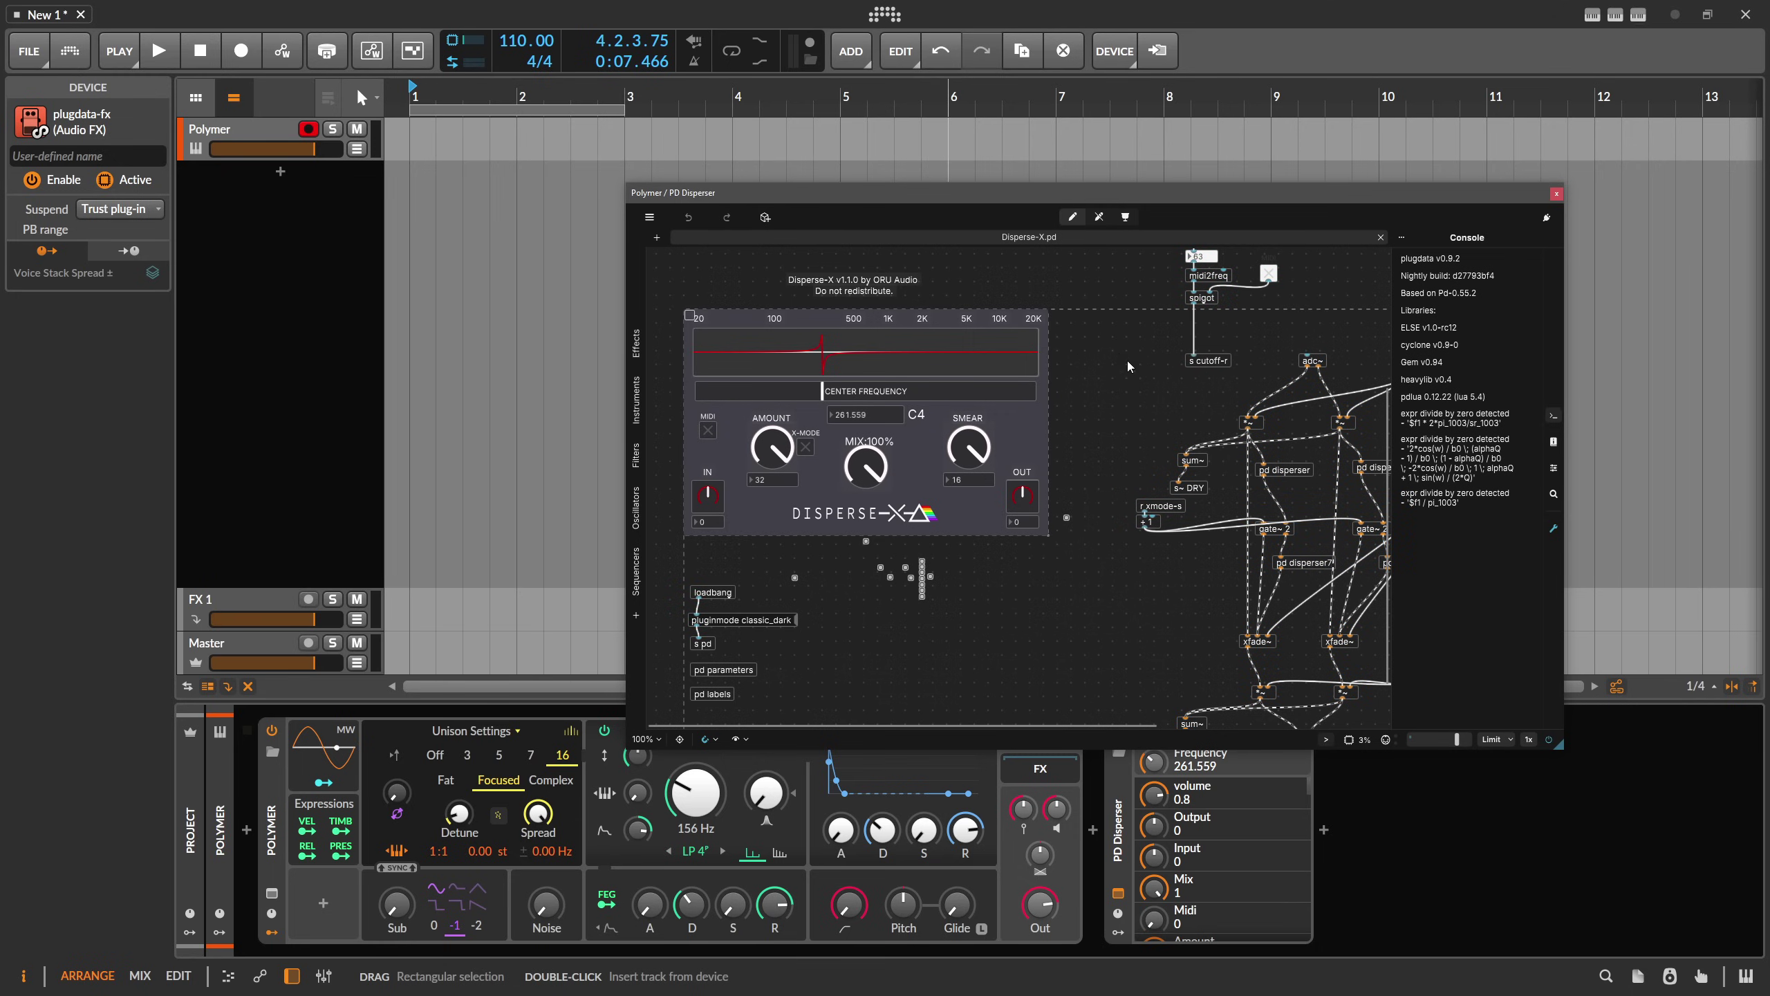
{"action": "key", "text": "ctrl+e"}
{"action": "scroll", "coordinate": [1045, 354], "scroll_direction": "right", "scroll_amount": 5}
{"action": "scroll", "coordinate": [1045, 354], "scroll_direction": "down", "scroll_amount": 3}
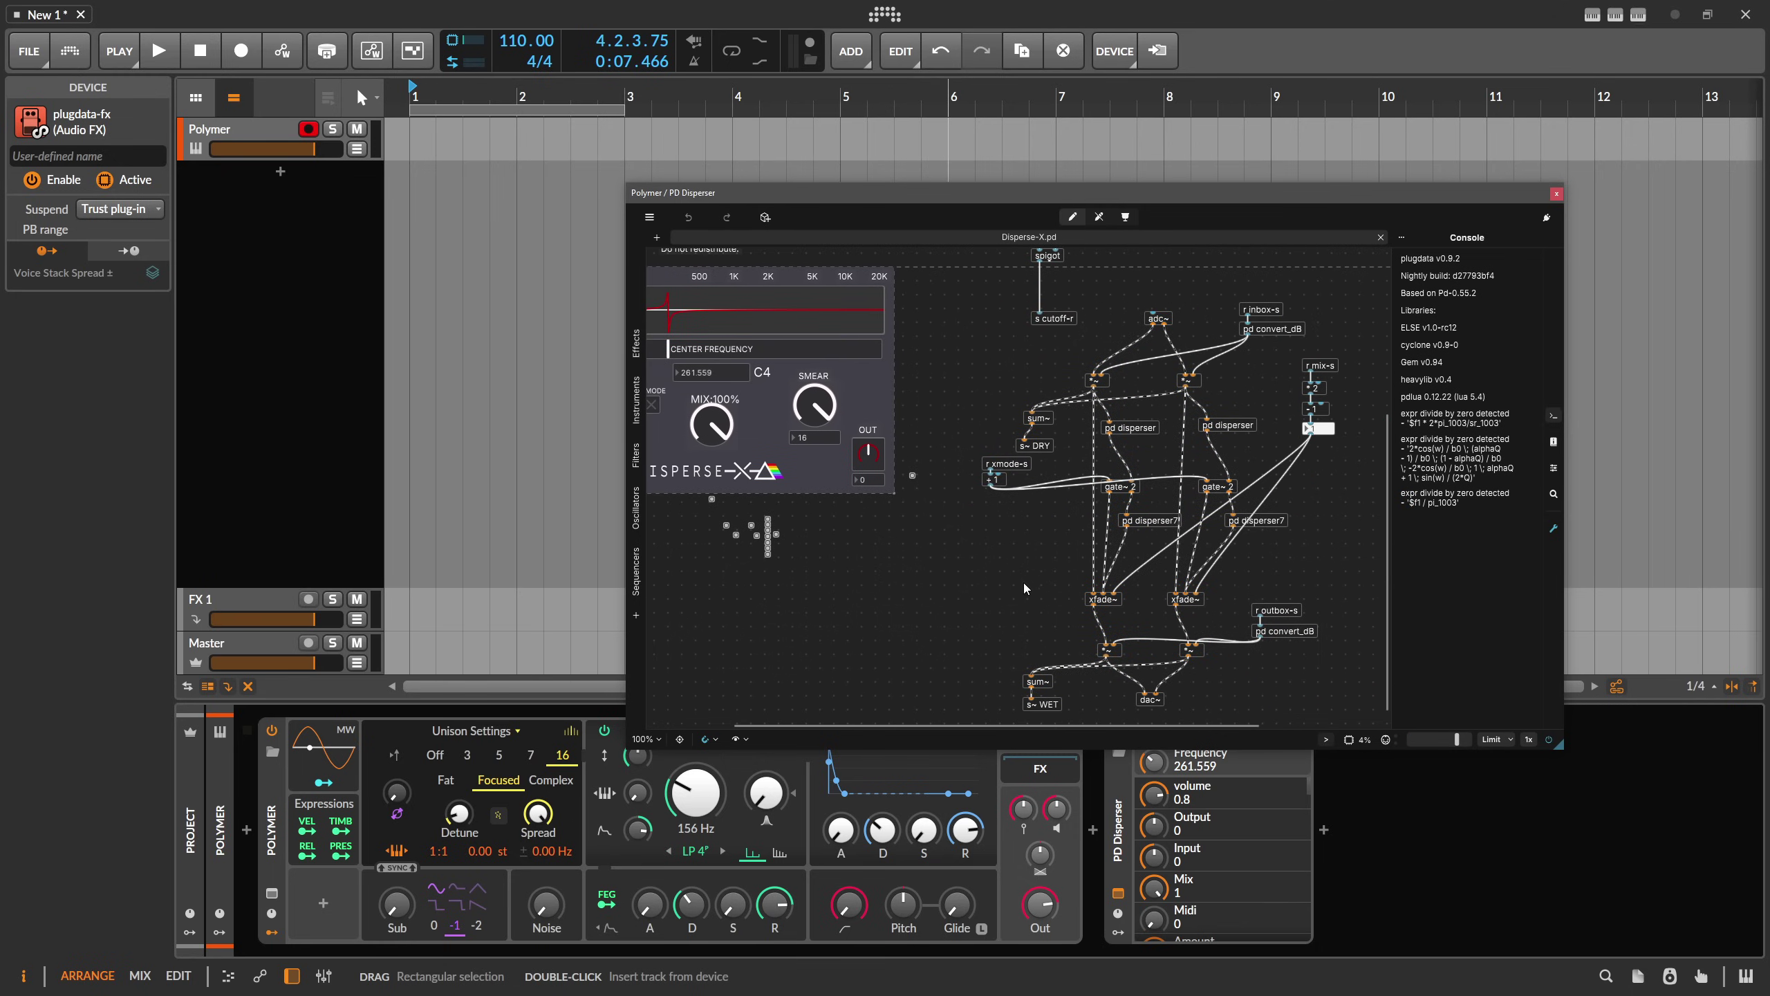
{"action": "scroll", "coordinate": [1061, 507], "scroll_direction": "up", "scroll_amount": 2}
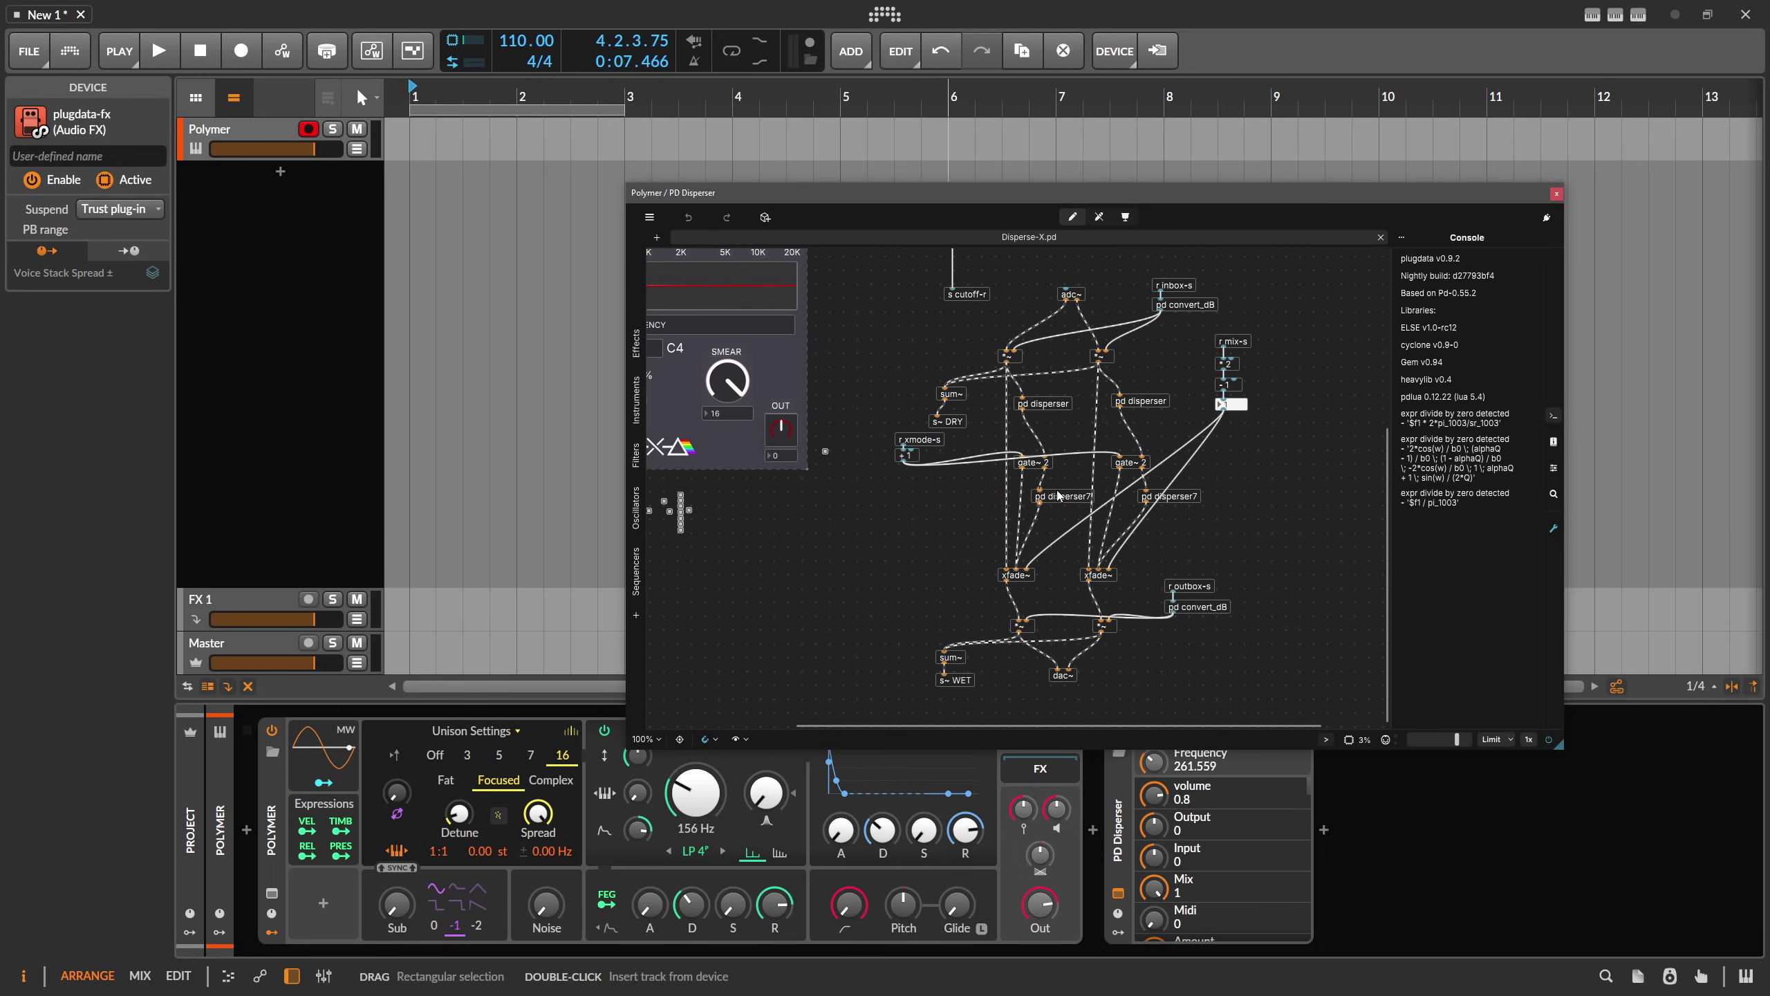
{"action": "double_click", "coordinate": [1069, 488]}
{"action": "key", "text": "Escape"}
{"action": "left_click", "coordinate": [1054, 404]}
{"action": "double_click", "coordinate": [1053, 404]}
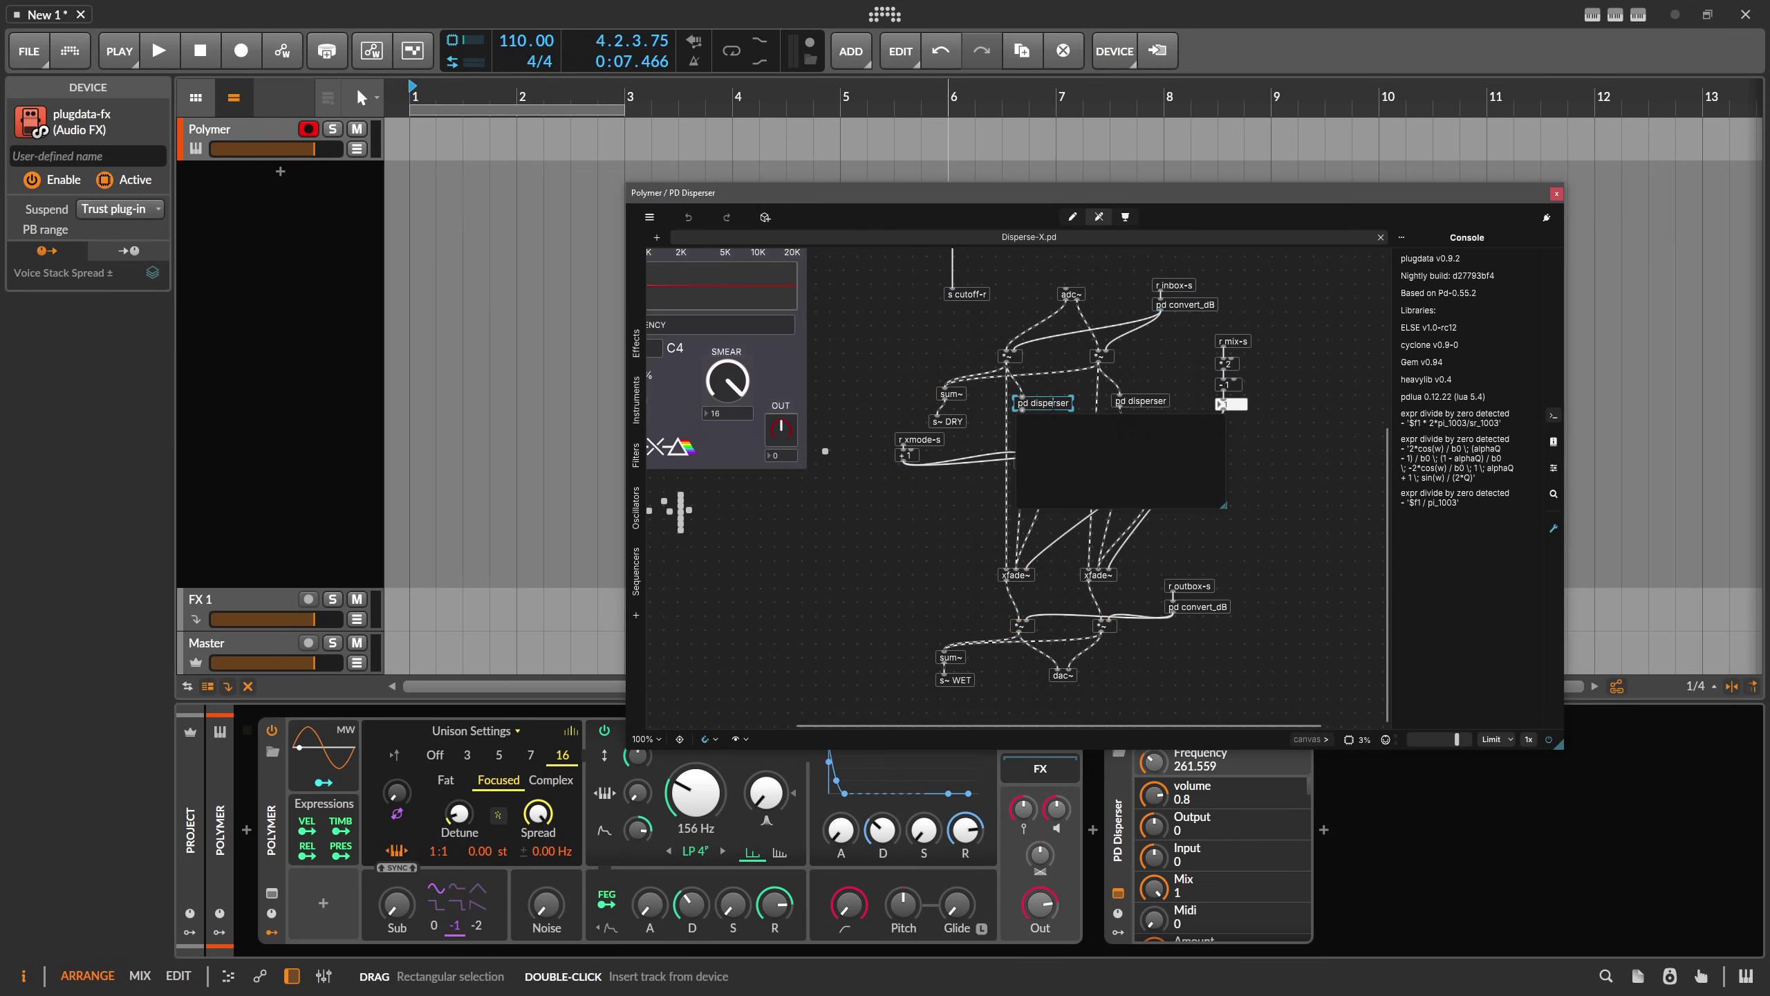
{"action": "key", "text": "Escape"}
{"action": "key", "text": "ctrl+e"}
{"action": "left_click", "coordinate": [1053, 403]}
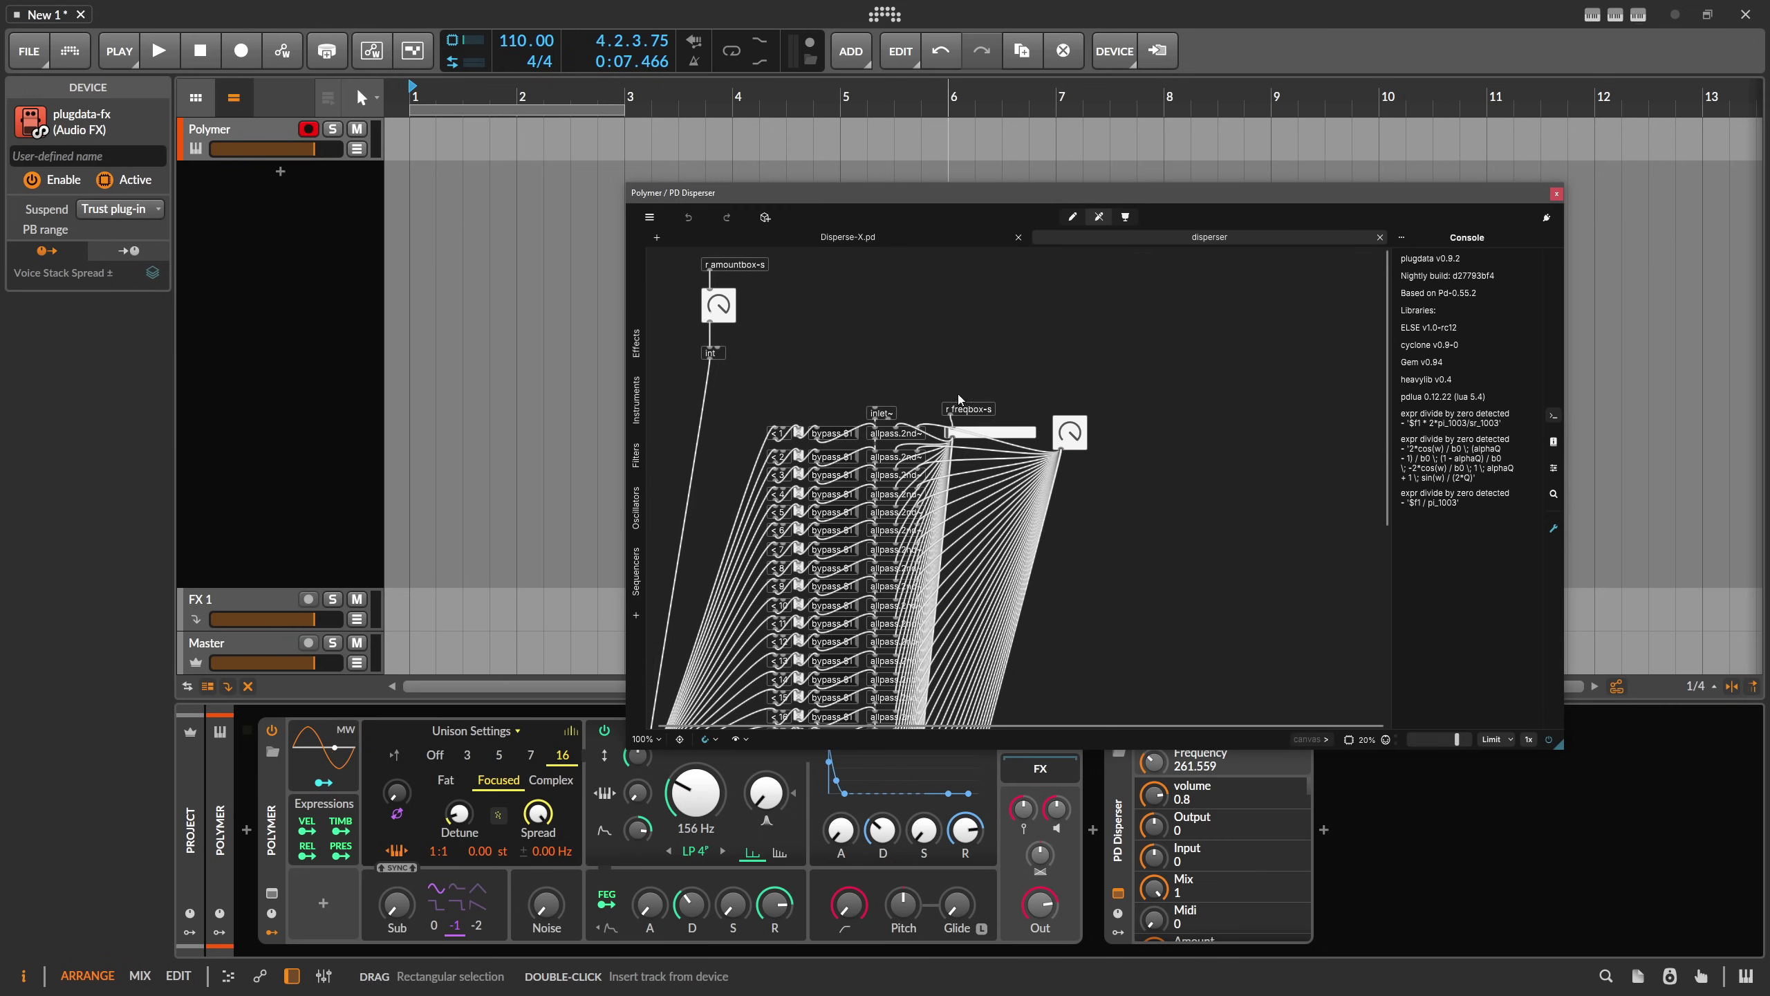
Browse the disperser subpatch, close it, pan the main patch, and close Disperse-X.pd
{"action": "scroll", "coordinate": [852, 457], "scroll_direction": "down", "scroll_amount": 2}
{"action": "scroll", "coordinate": [827, 472], "scroll_direction": "down", "scroll_amount": 6}
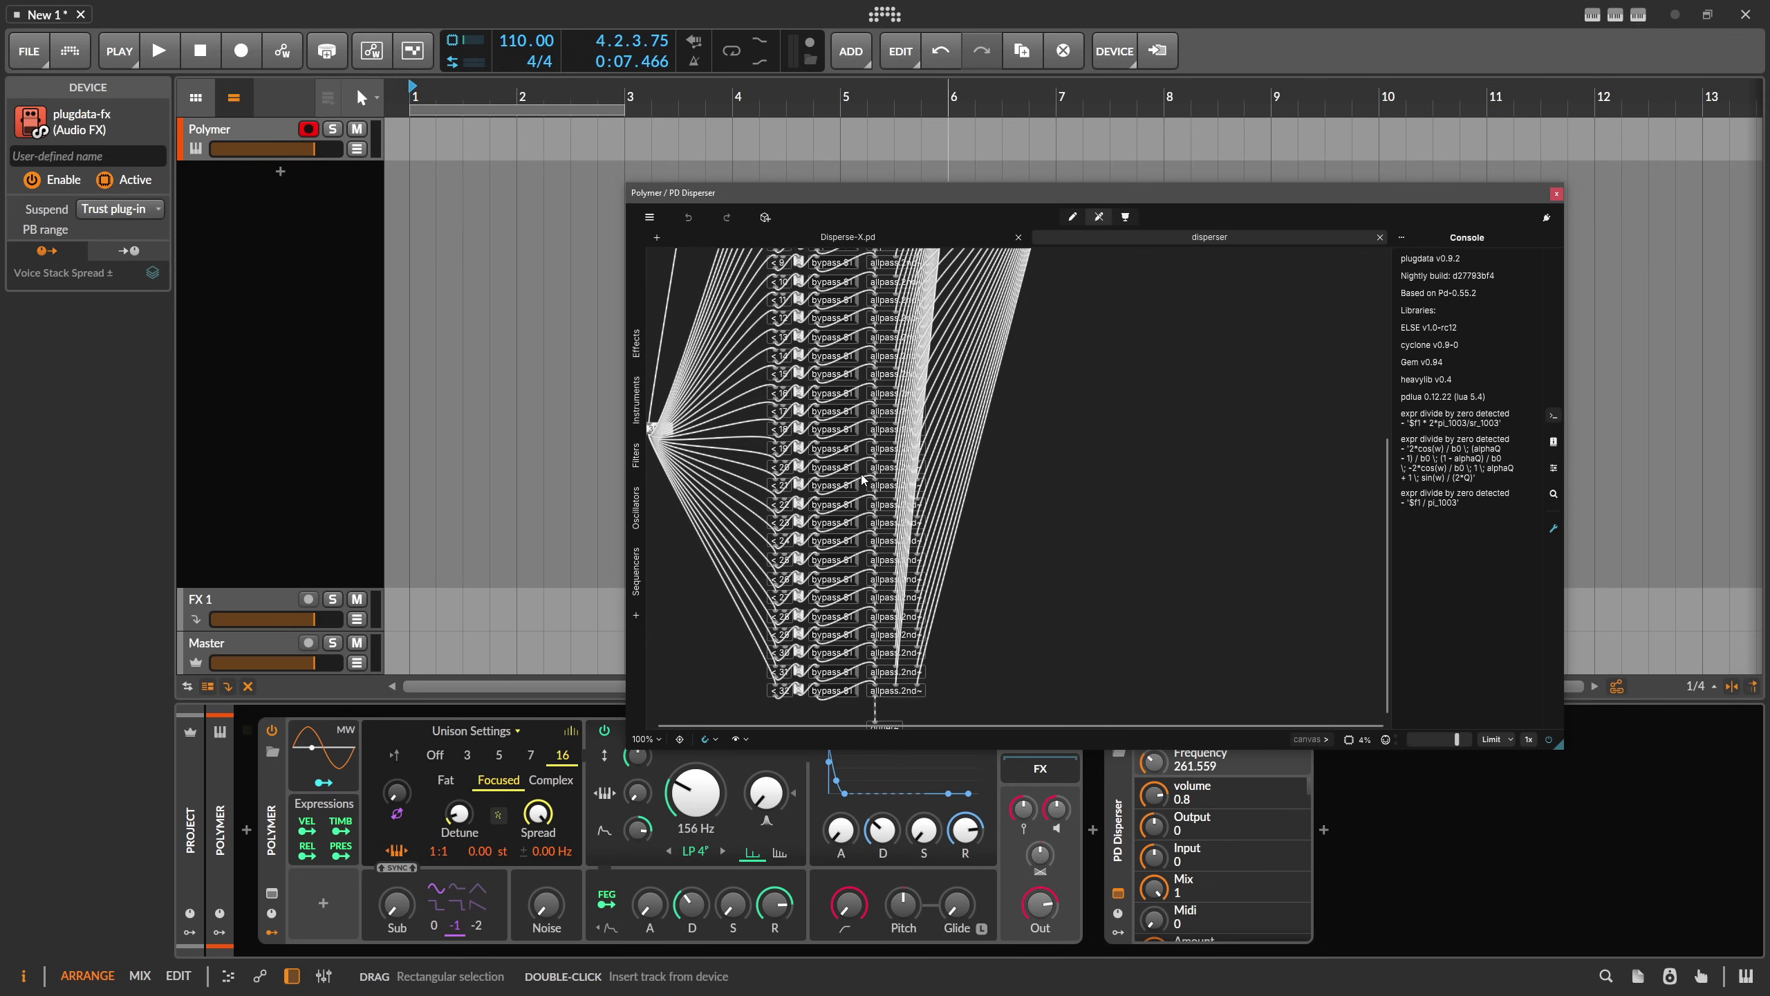
{"action": "scroll", "coordinate": [865, 480], "scroll_direction": "up", "scroll_amount": 3, "text": "ctrl"}
{"action": "scroll", "coordinate": [884, 416], "scroll_direction": "up", "scroll_amount": 1, "text": "ctrl"}
{"action": "scroll", "coordinate": [884, 416], "scroll_direction": "down", "scroll_amount": 8, "text": "ctrl"}
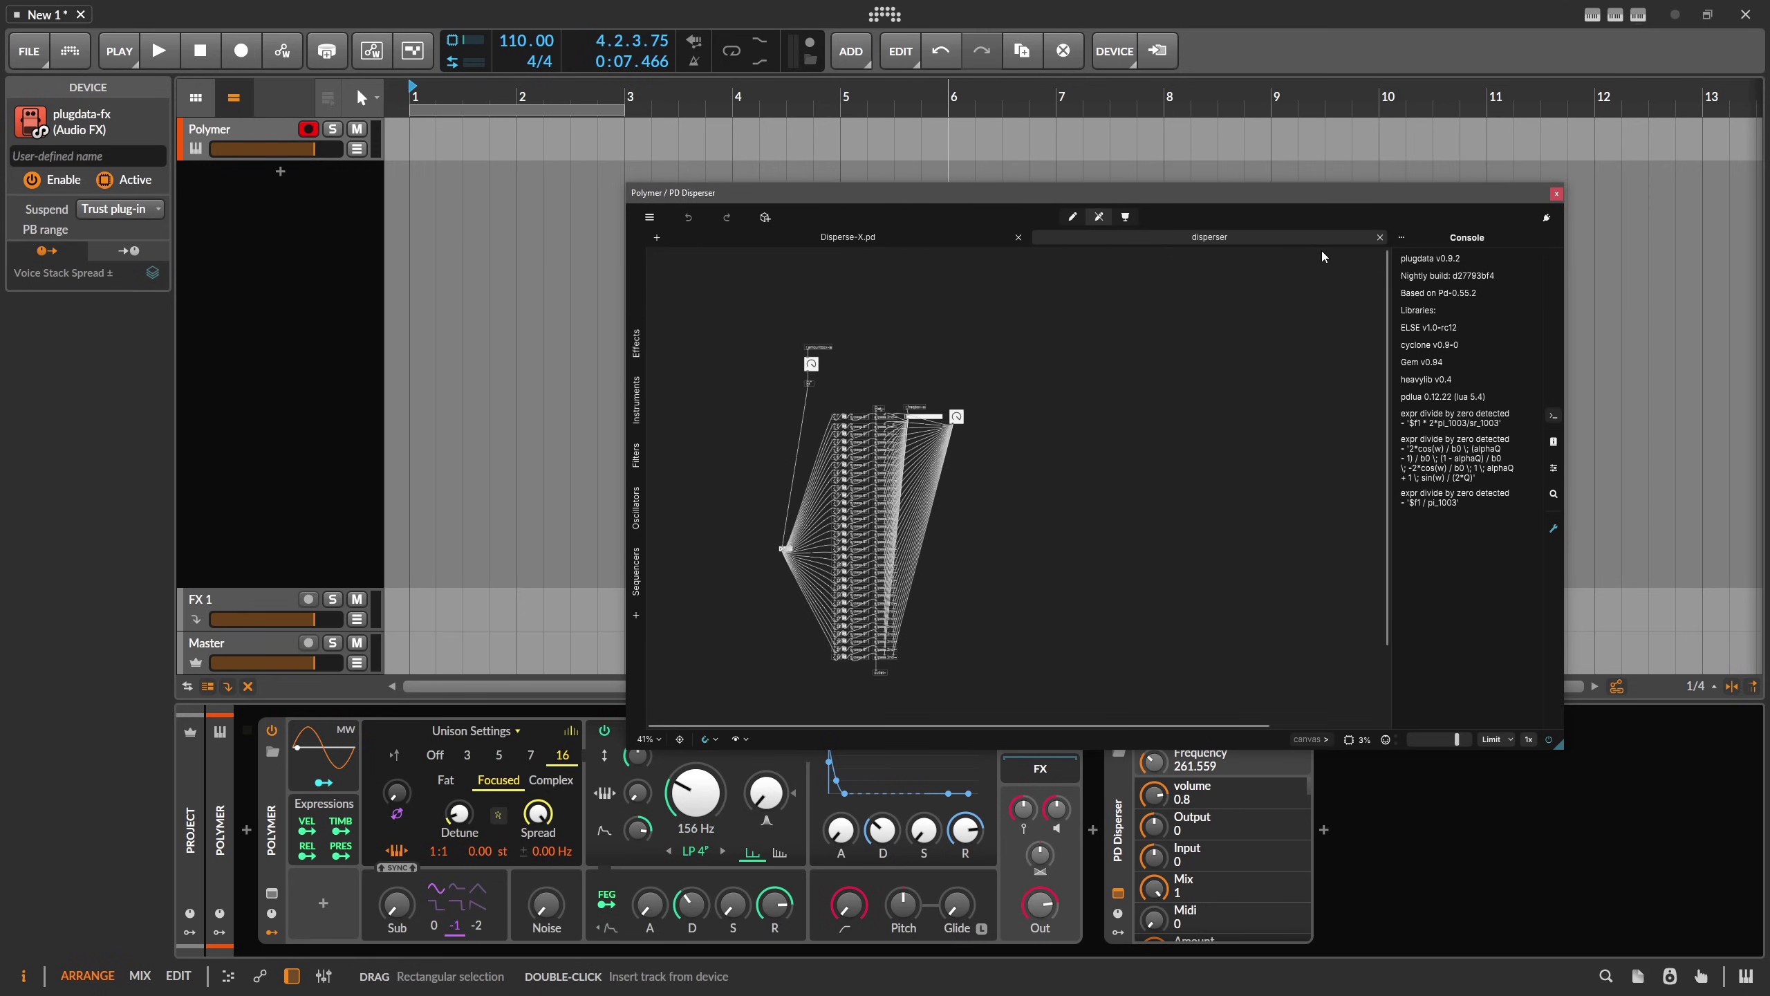
{"action": "left_click", "coordinate": [1378, 236]}
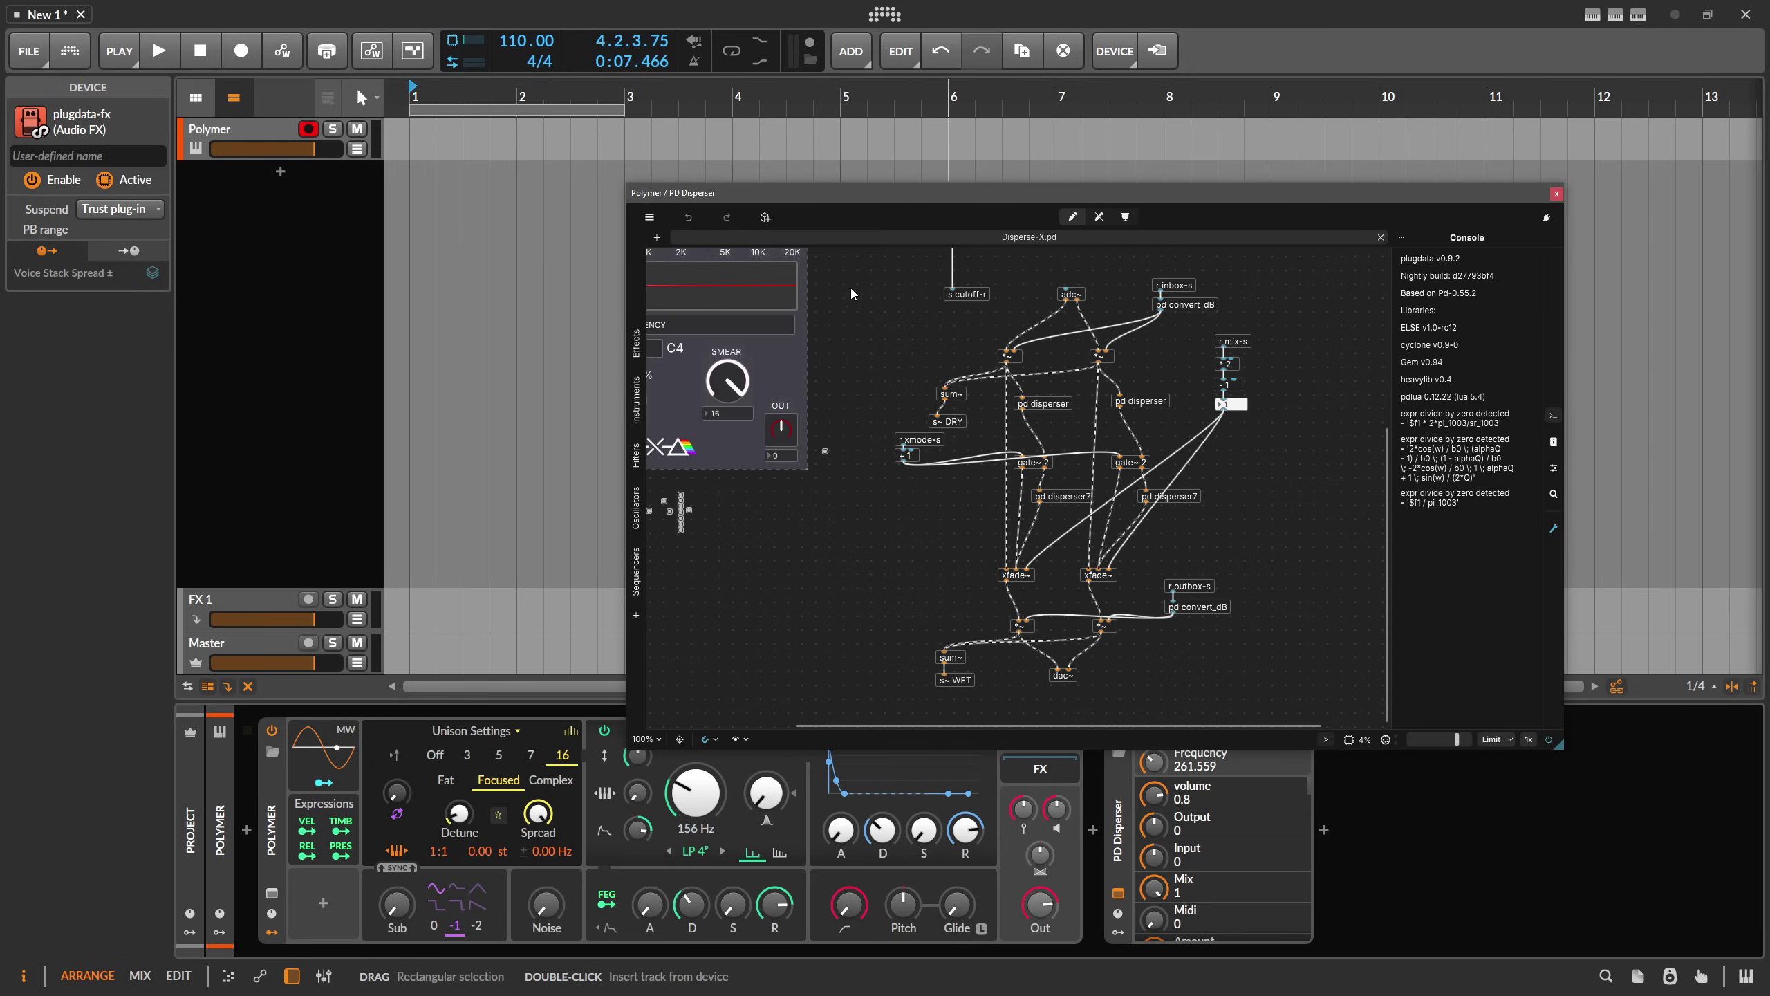
{"action": "left_click_drag", "start_coordinate": [852, 289], "coordinate": [1002, 418]}
{"action": "scroll", "coordinate": [1074, 397], "scroll_direction": "left", "scroll_amount": 4}
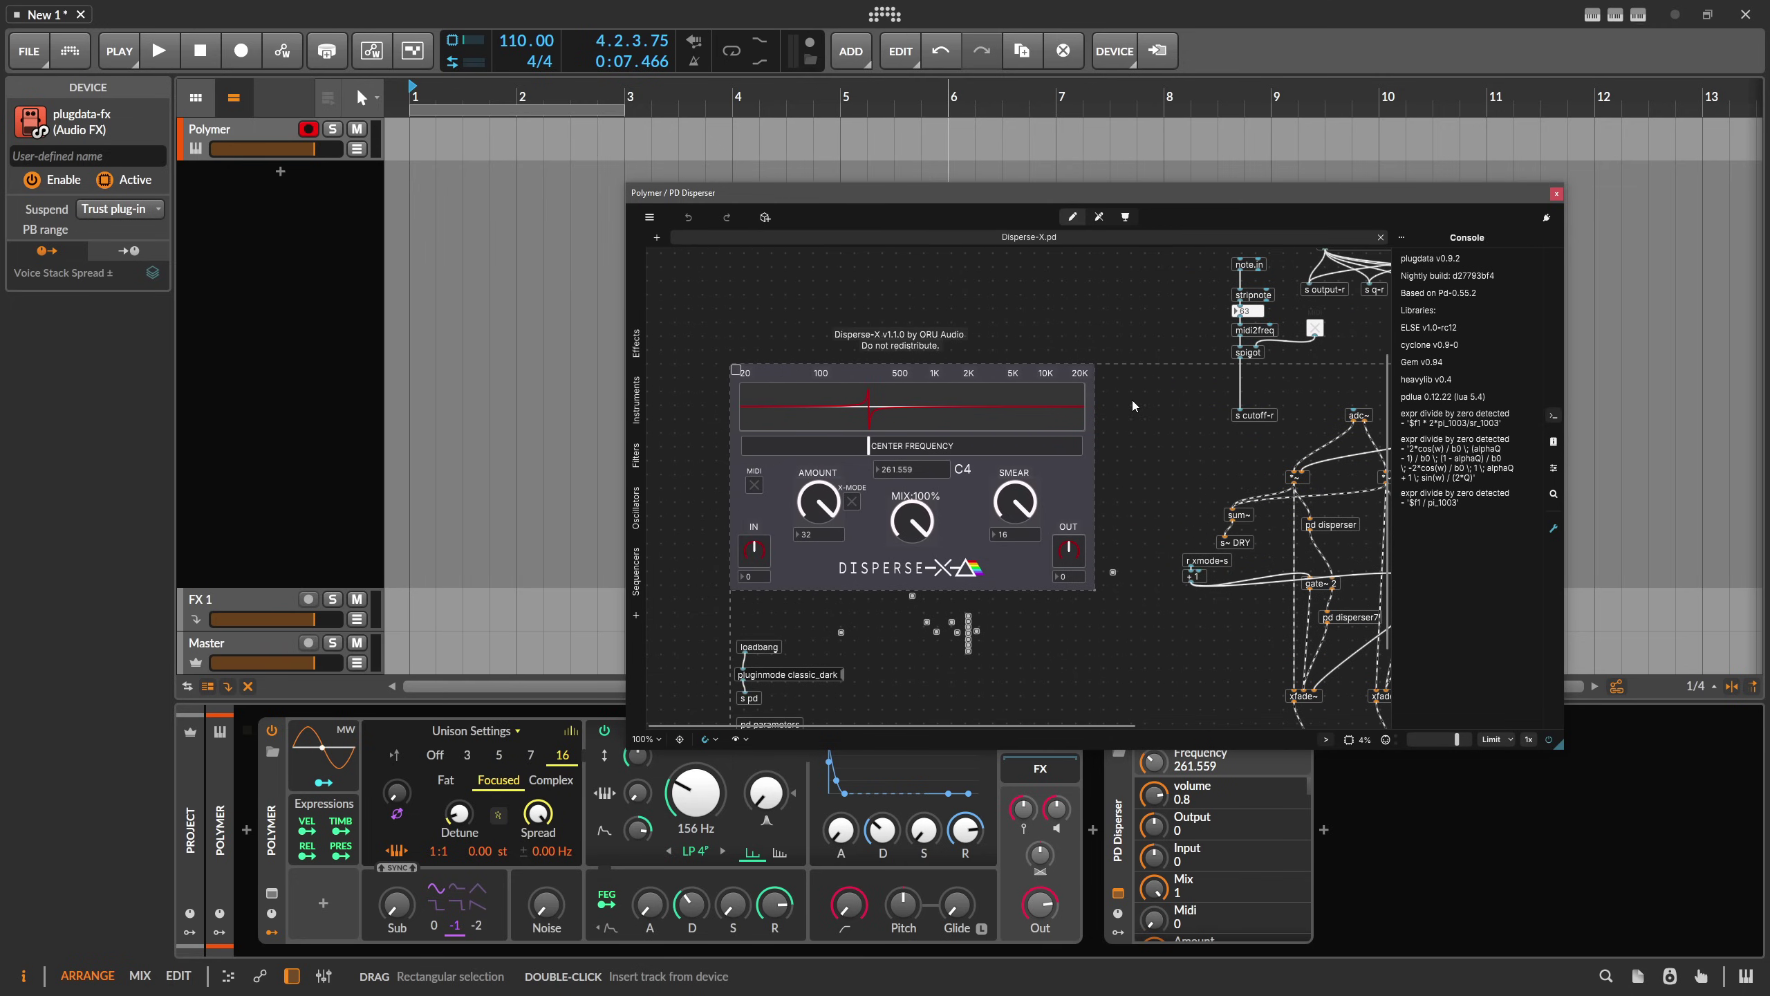
{"action": "left_click", "coordinate": [1381, 238]}
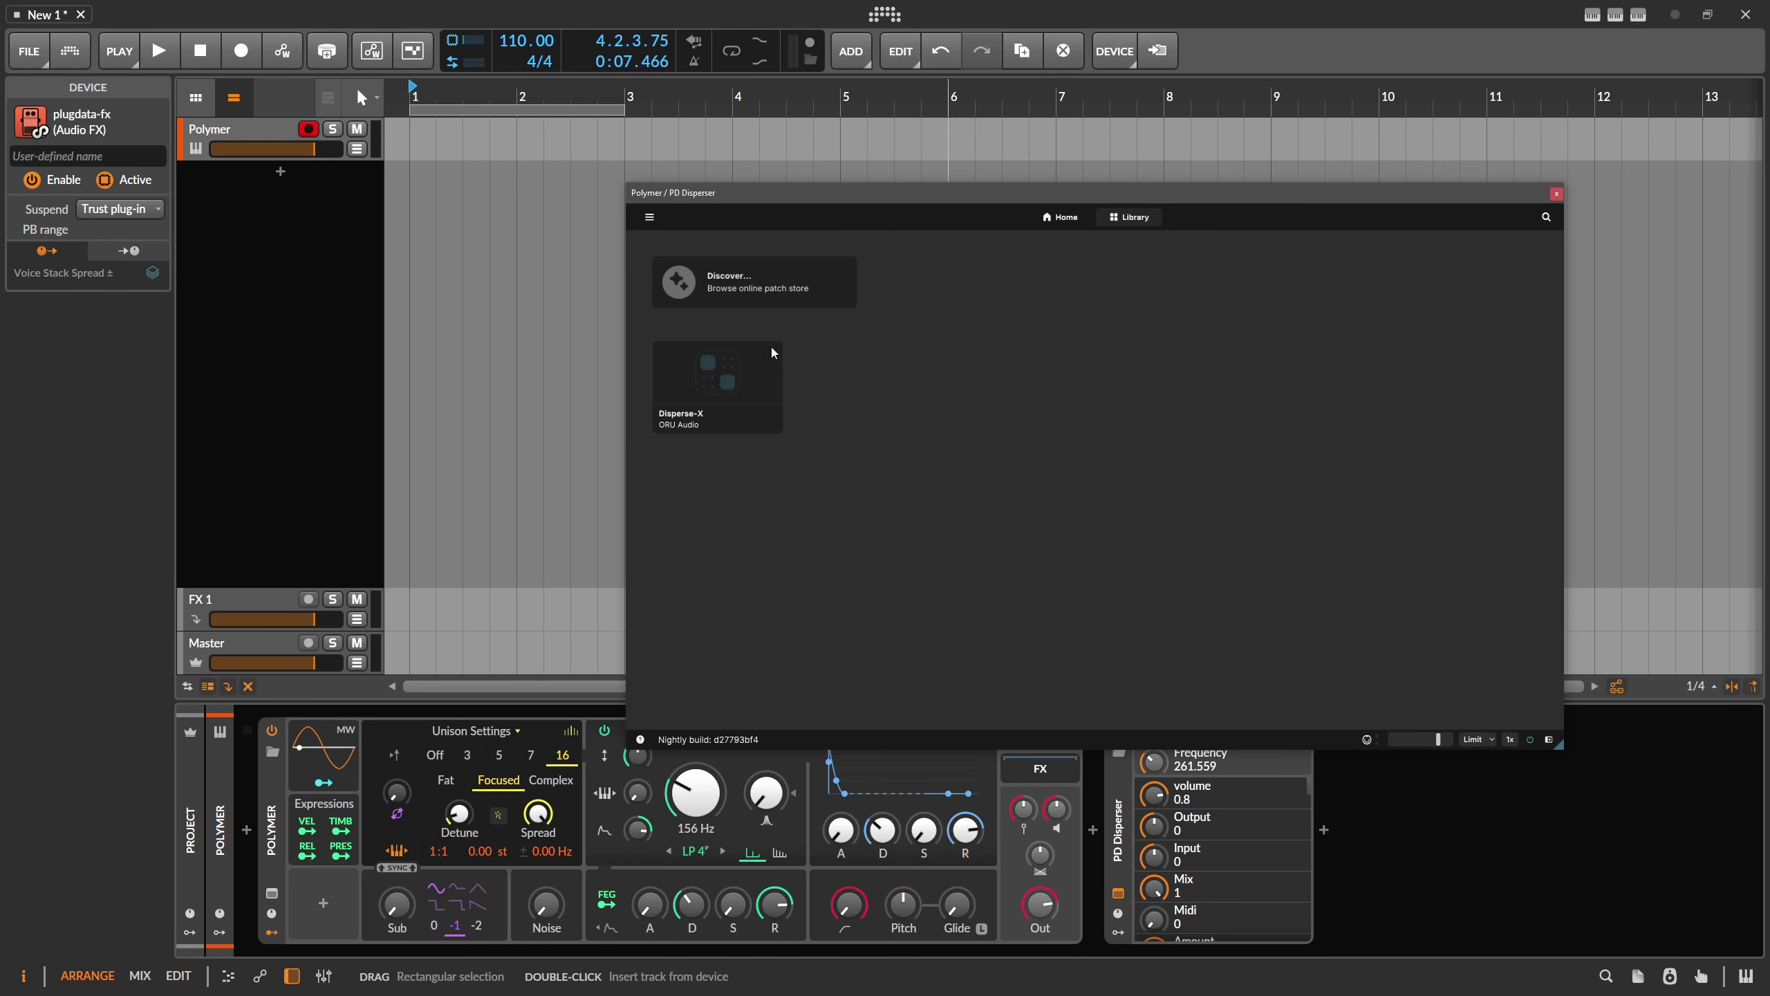
Download T4-PE Lite from the Discover store, close the store, and open its Library tile
{"action": "left_click", "coordinate": [773, 299]}
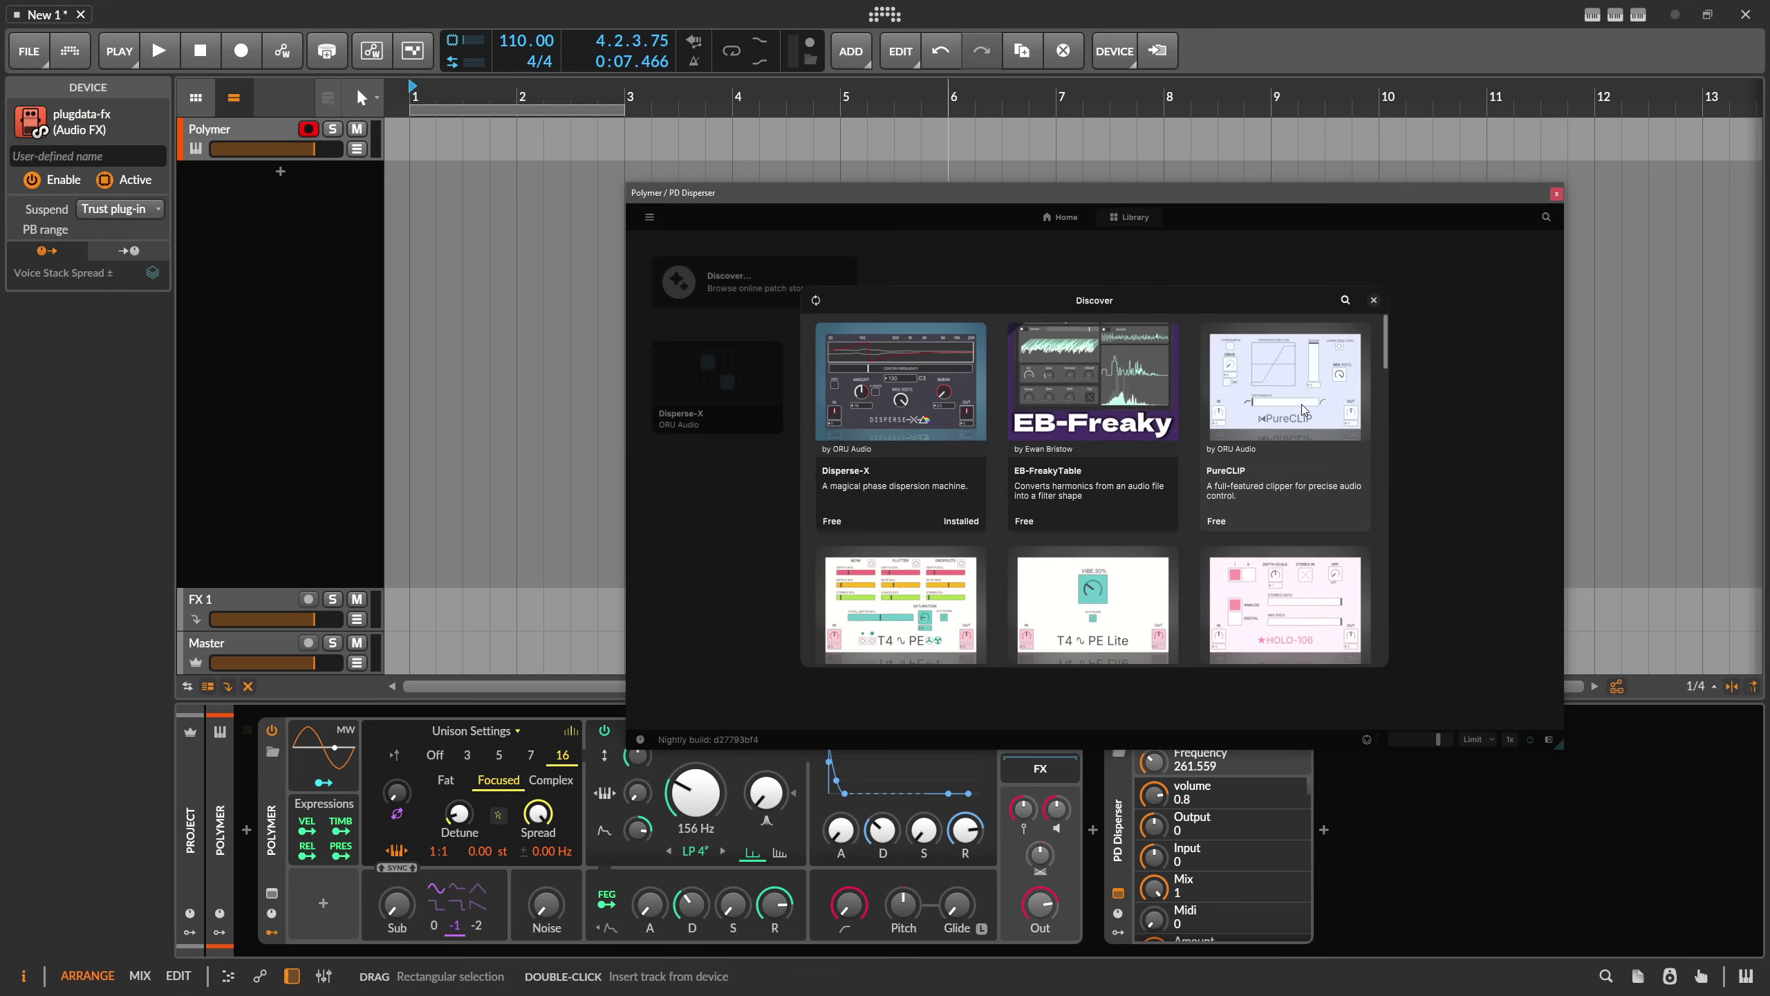
{"action": "scroll", "coordinate": [1076, 576], "scroll_direction": "down", "scroll_amount": 3}
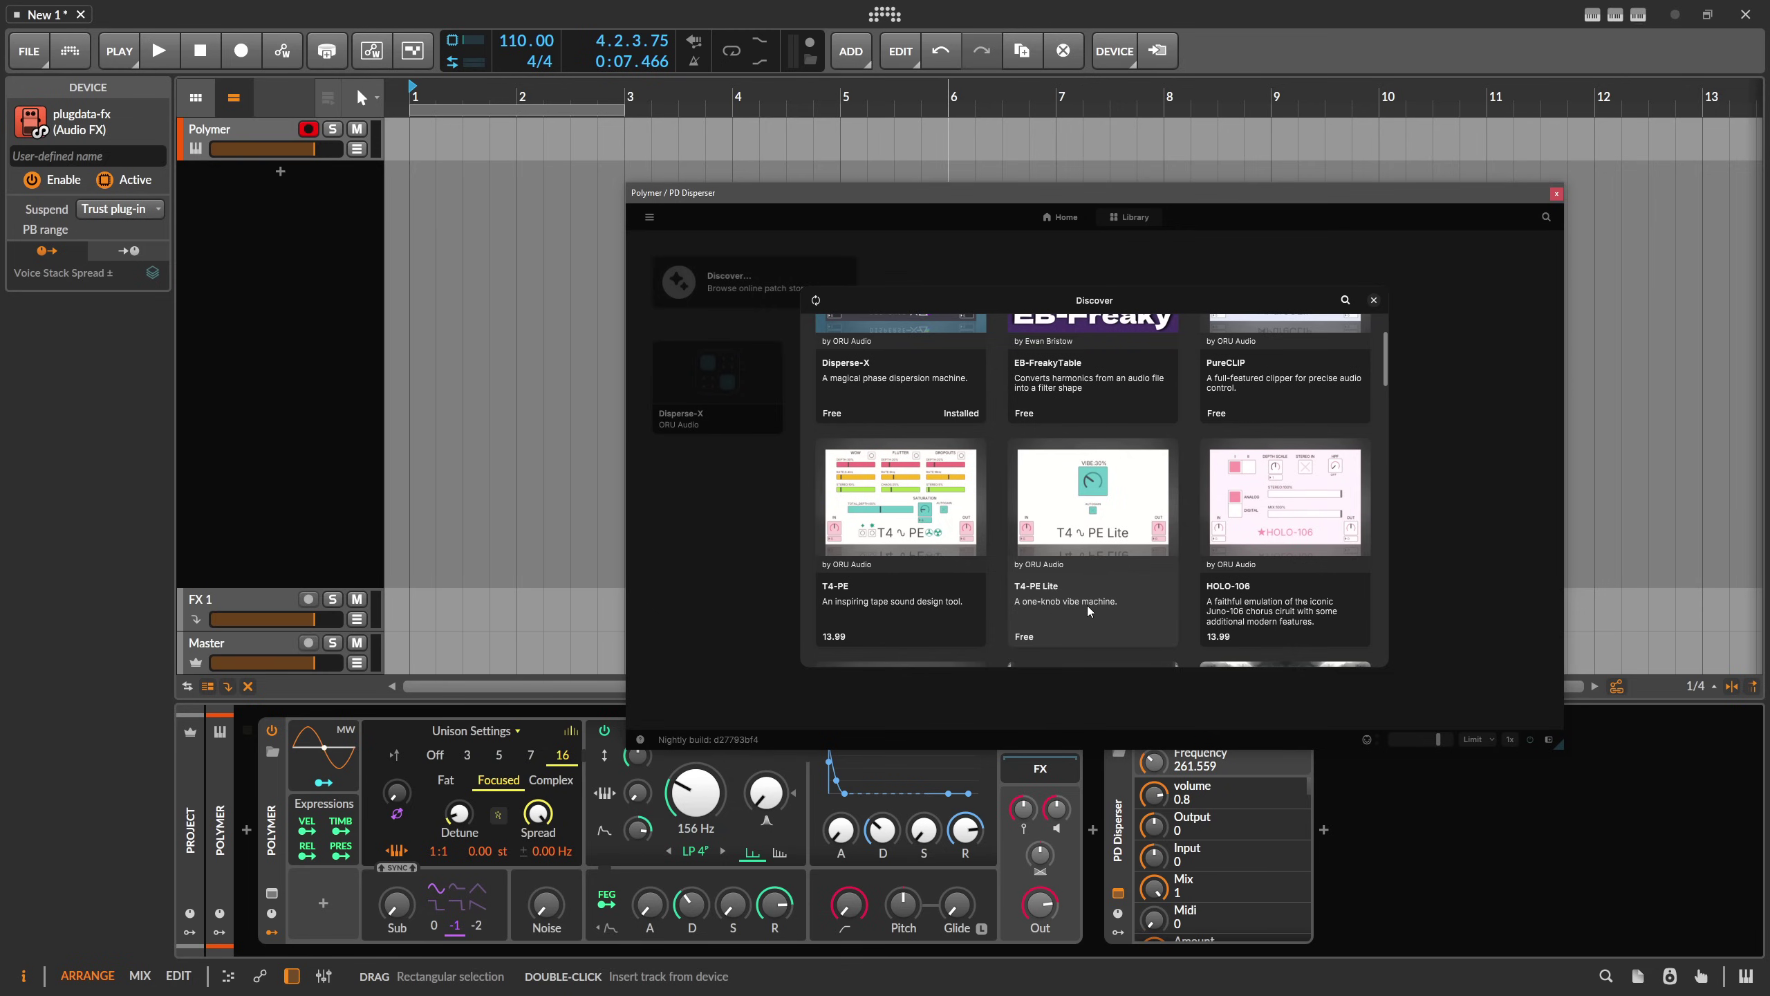
{"action": "left_click", "coordinate": [1086, 507]}
{"action": "left_click", "coordinate": [1314, 337]}
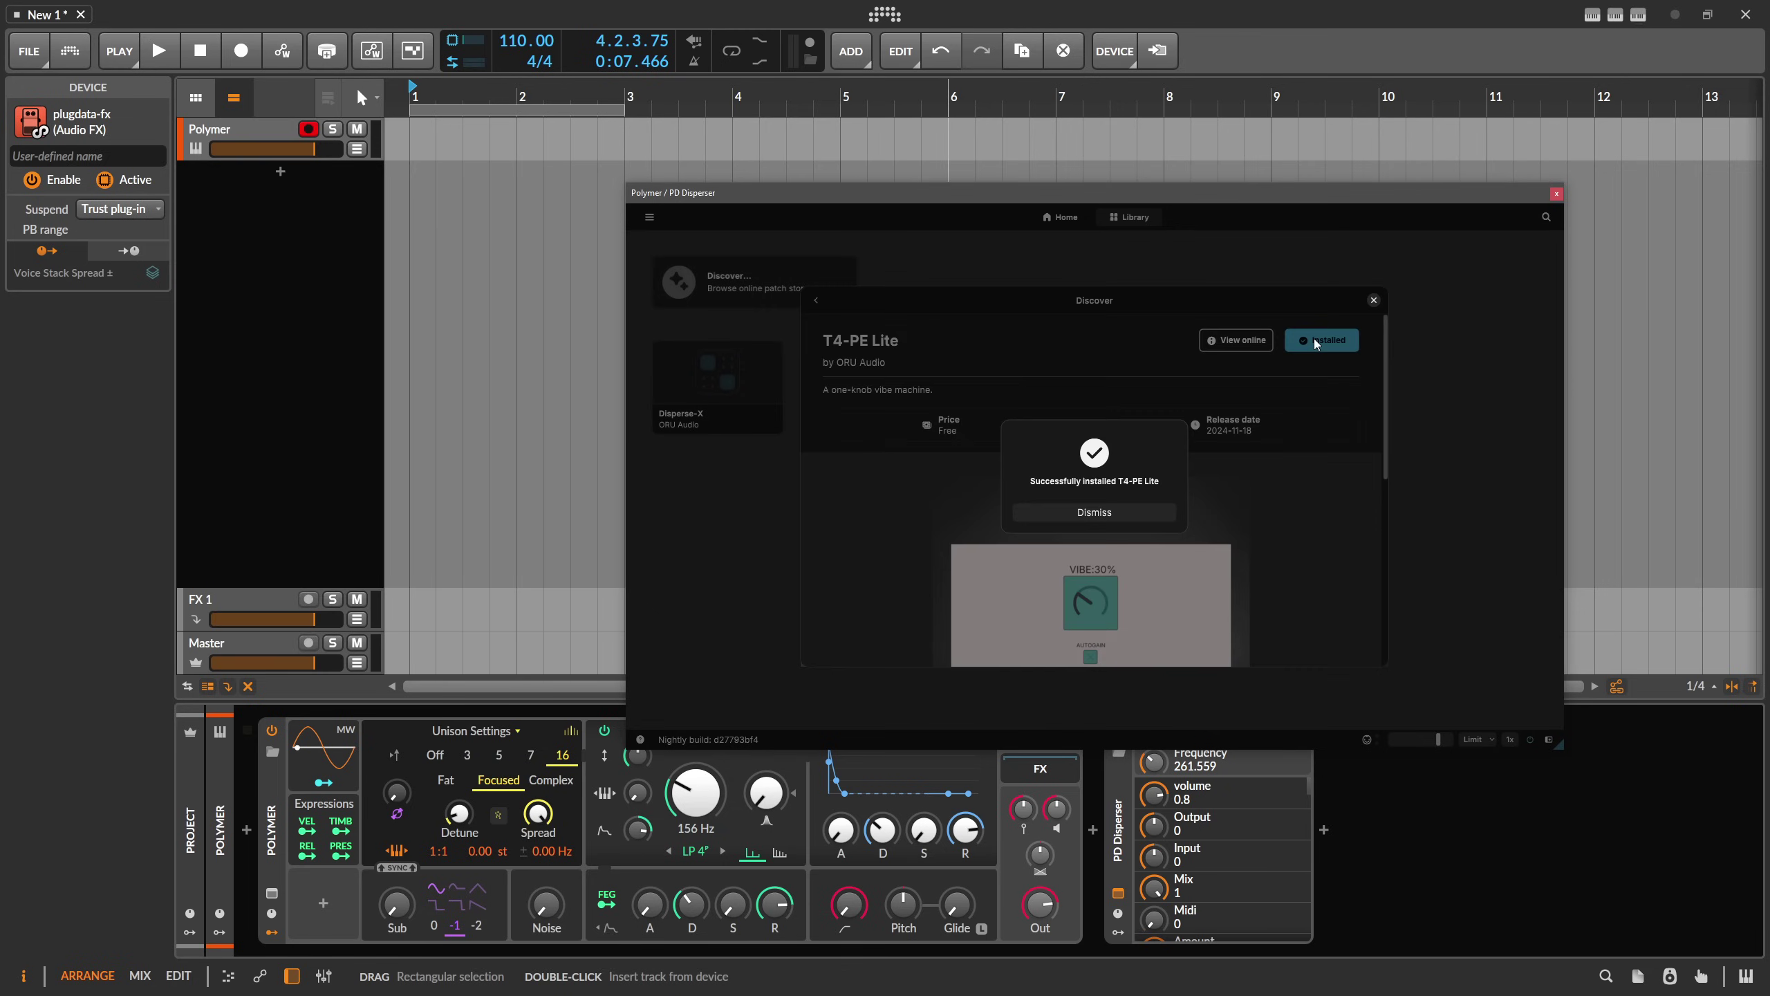
{"action": "left_click", "coordinate": [1133, 513]}
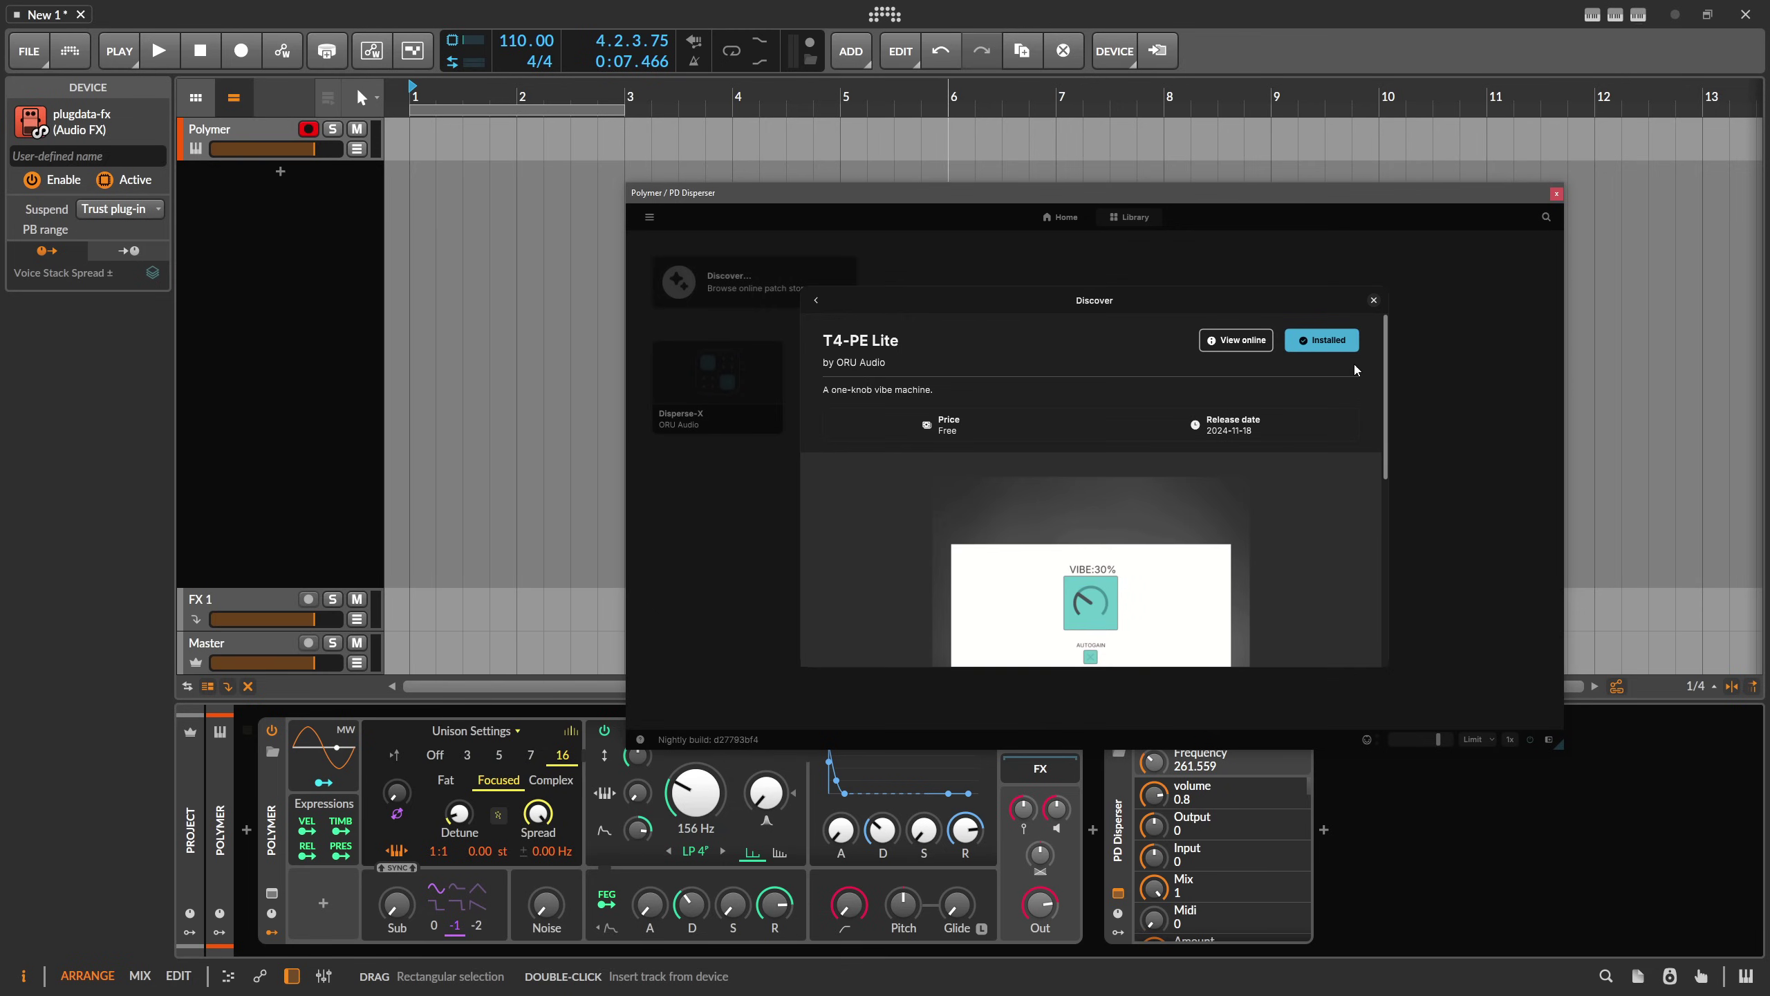
{"action": "left_click", "coordinate": [1374, 301]}
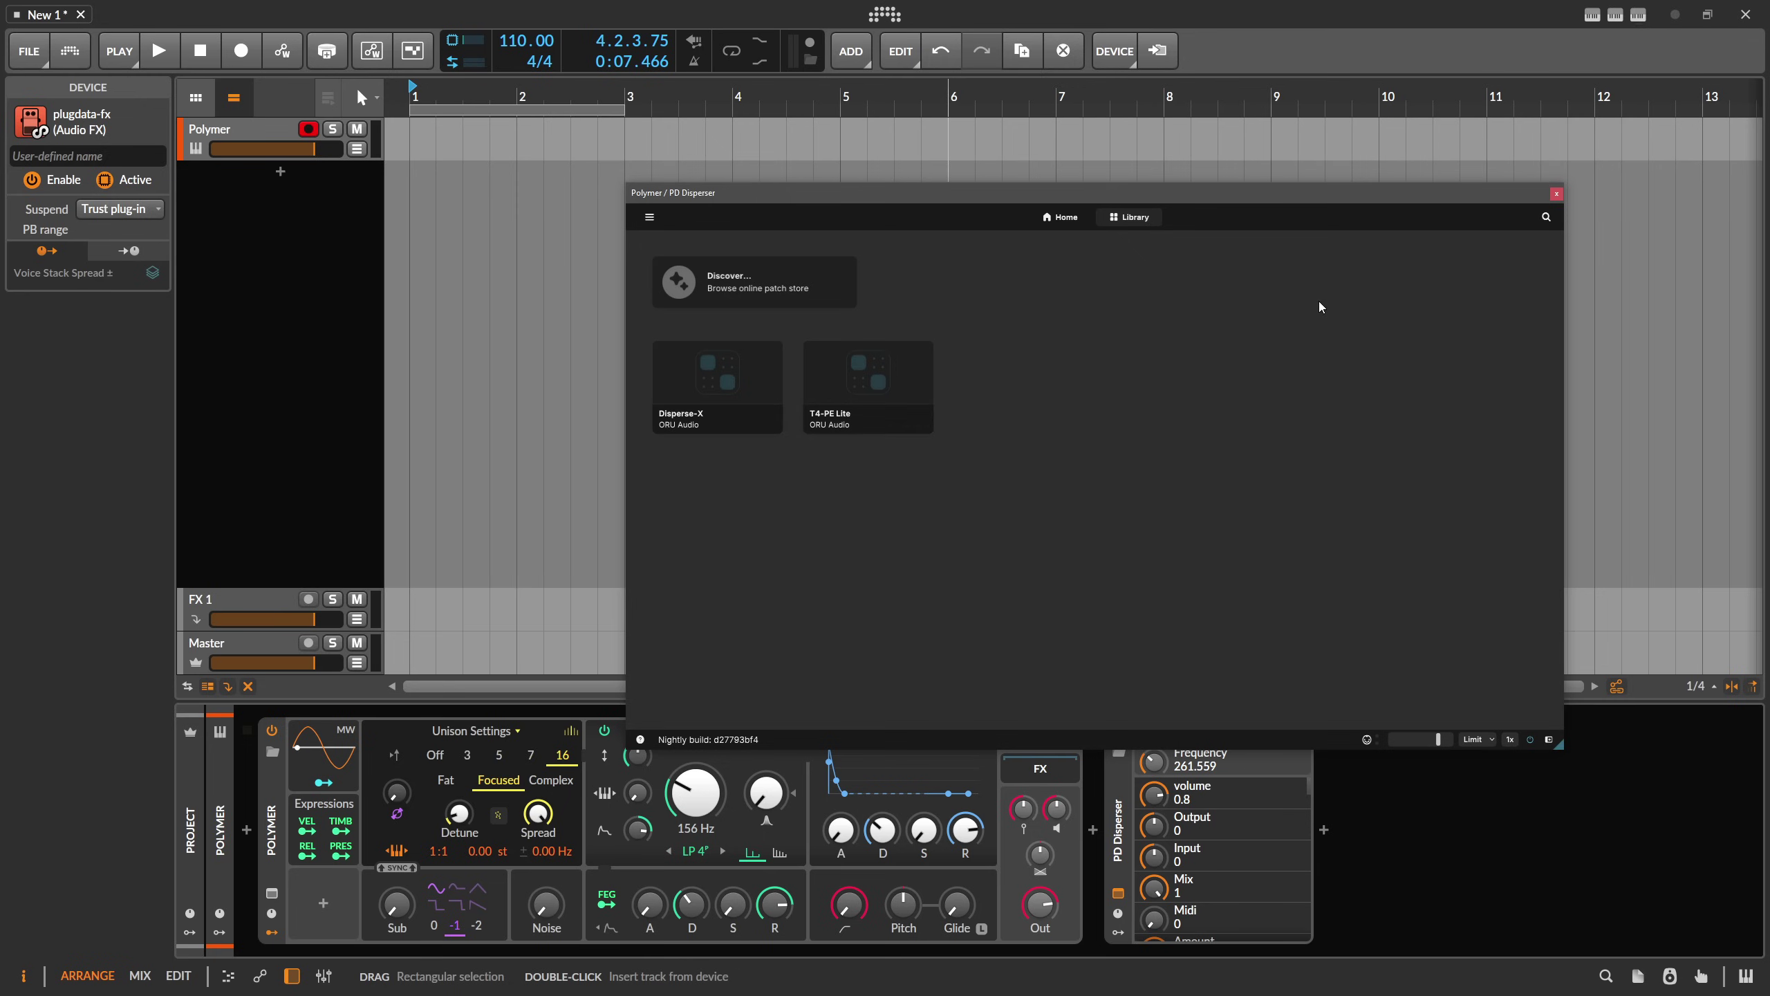
{"action": "left_click", "coordinate": [881, 383]}
Move the plugin right, push VIBE to 82% then 100%, and raise the synth cutoff to 533 Hz
{"action": "left_click_drag", "start_coordinate": [928, 199], "coordinate": [1349, 277]}
{"action": "left_click_drag", "start_coordinate": [1310, 404], "coordinate": [1325, 375]}
{"action": "left_click_drag", "start_coordinate": [882, 830], "coordinate": [882, 809]}
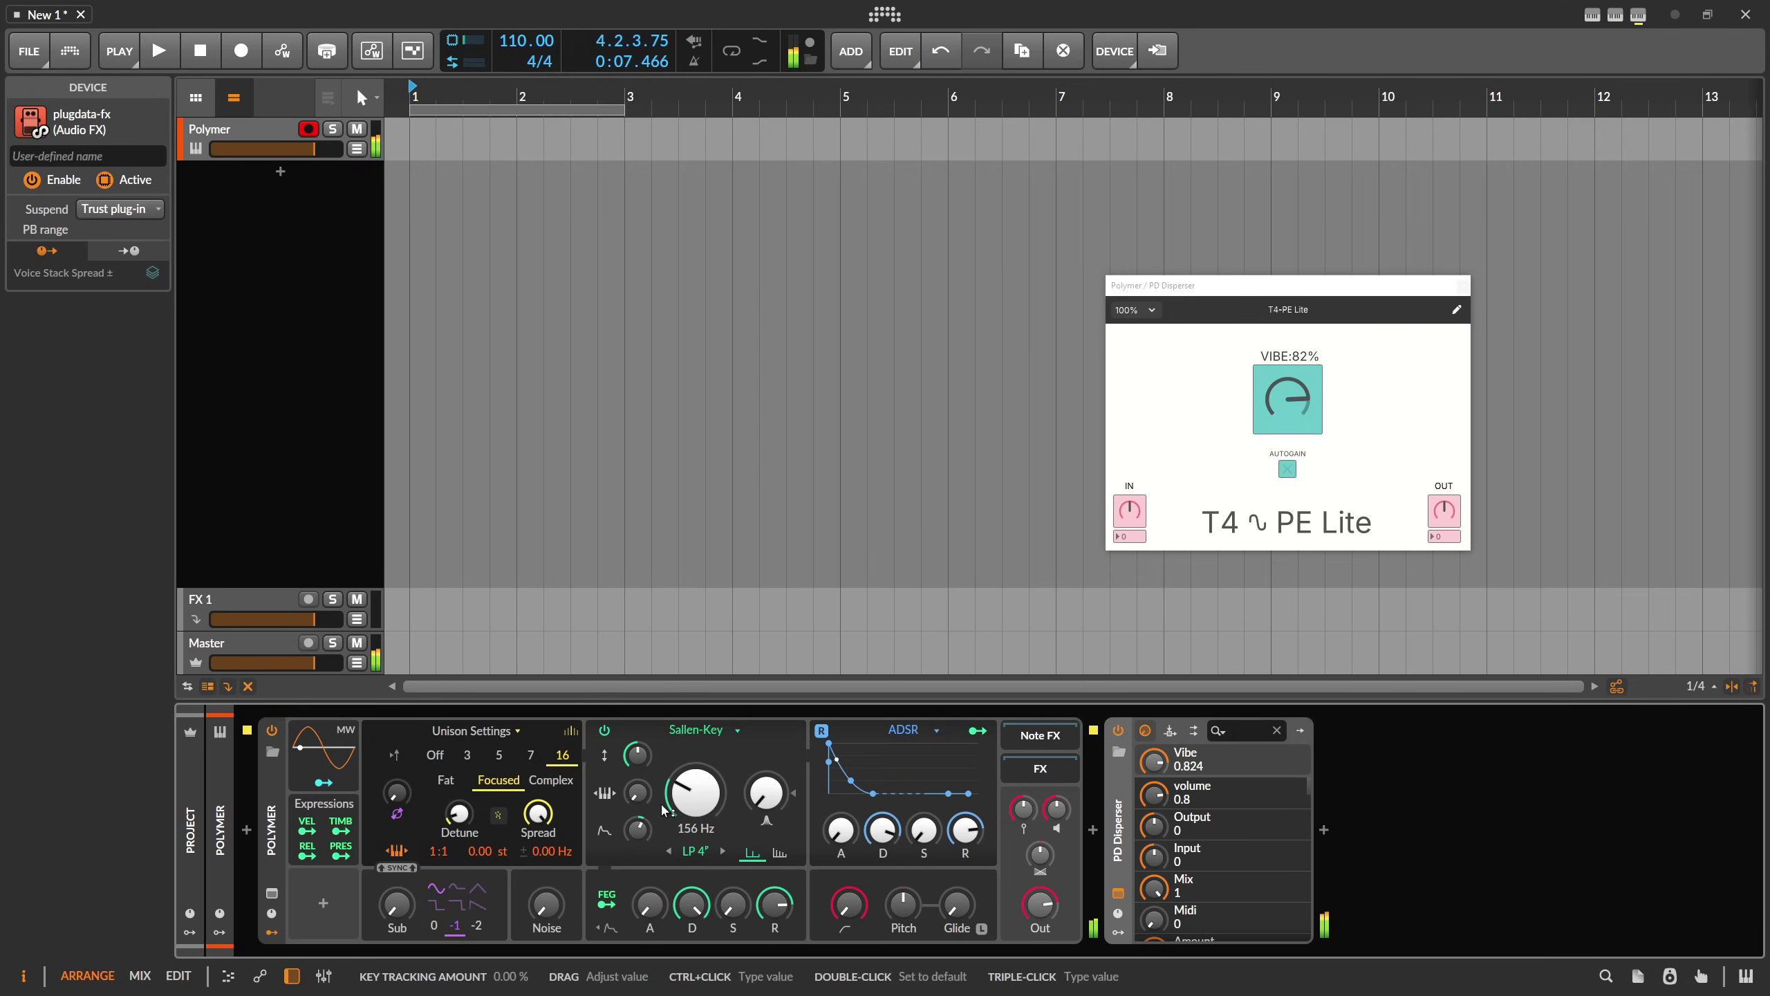
{"action": "left_click_drag", "start_coordinate": [711, 822], "coordinate": [710, 806]}
{"action": "mouse_move", "coordinate": [1308, 404]}
{"action": "left_mouse_down"}
{"action": "mouse_move", "coordinate": [1310, 388]}
{"action": "mouse_move", "coordinate": [1313, 448]}
{"action": "mouse_move", "coordinate": [1313, 414]}
{"action": "left_mouse_up"}
Turn on Autogain, undo the last Vibe change to leave 42%, and shift the window slightly left
{"action": "left_click", "coordinate": [1293, 476]}
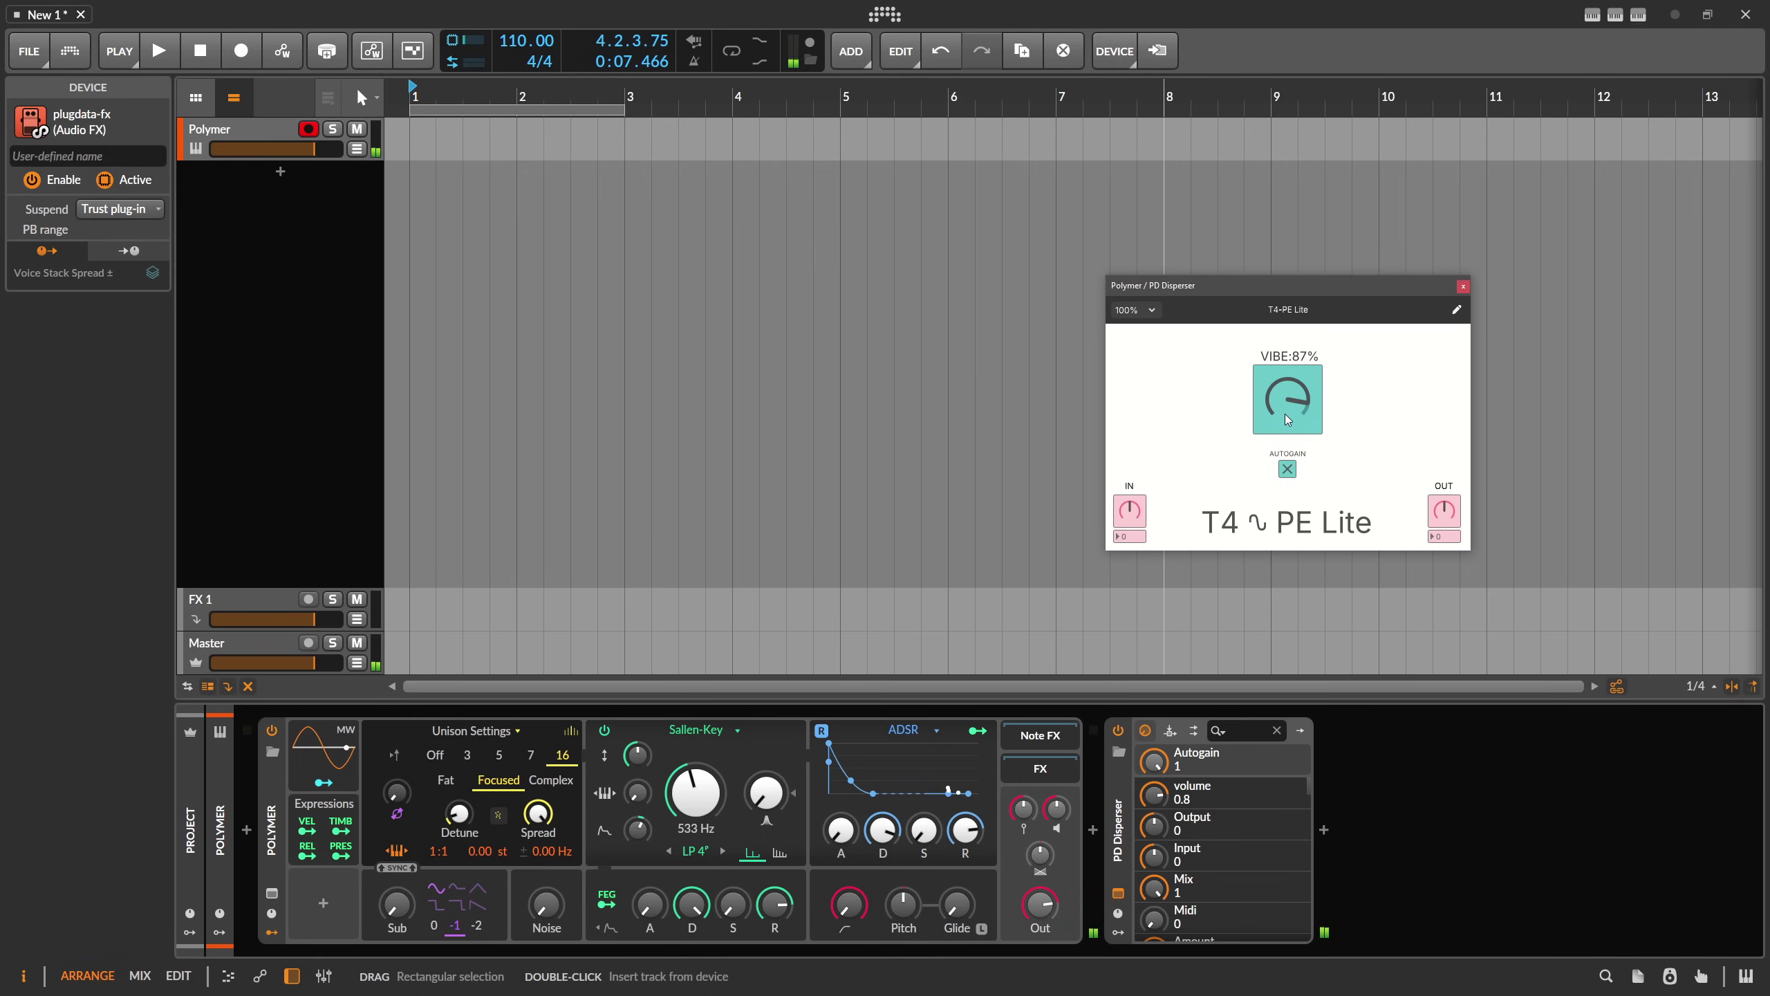
{"action": "key", "text": "ctrl+z"}
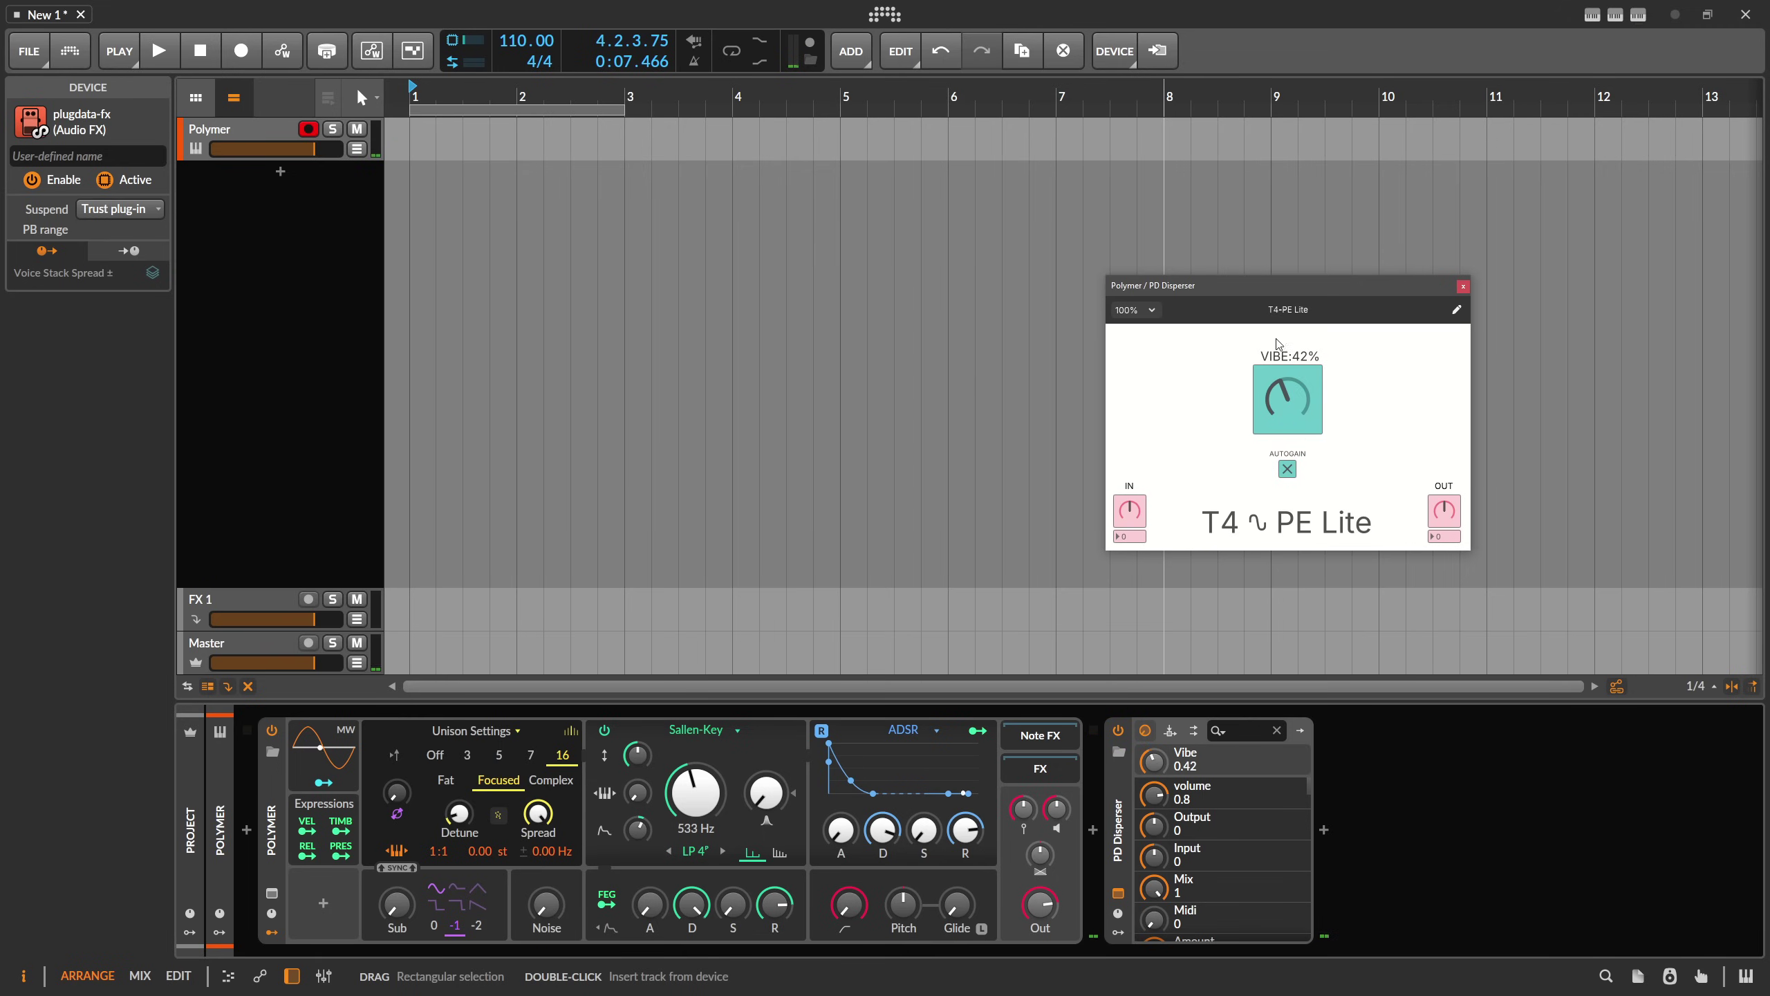
{"action": "left_click_drag", "start_coordinate": [1269, 297], "coordinate": [1218, 307]}
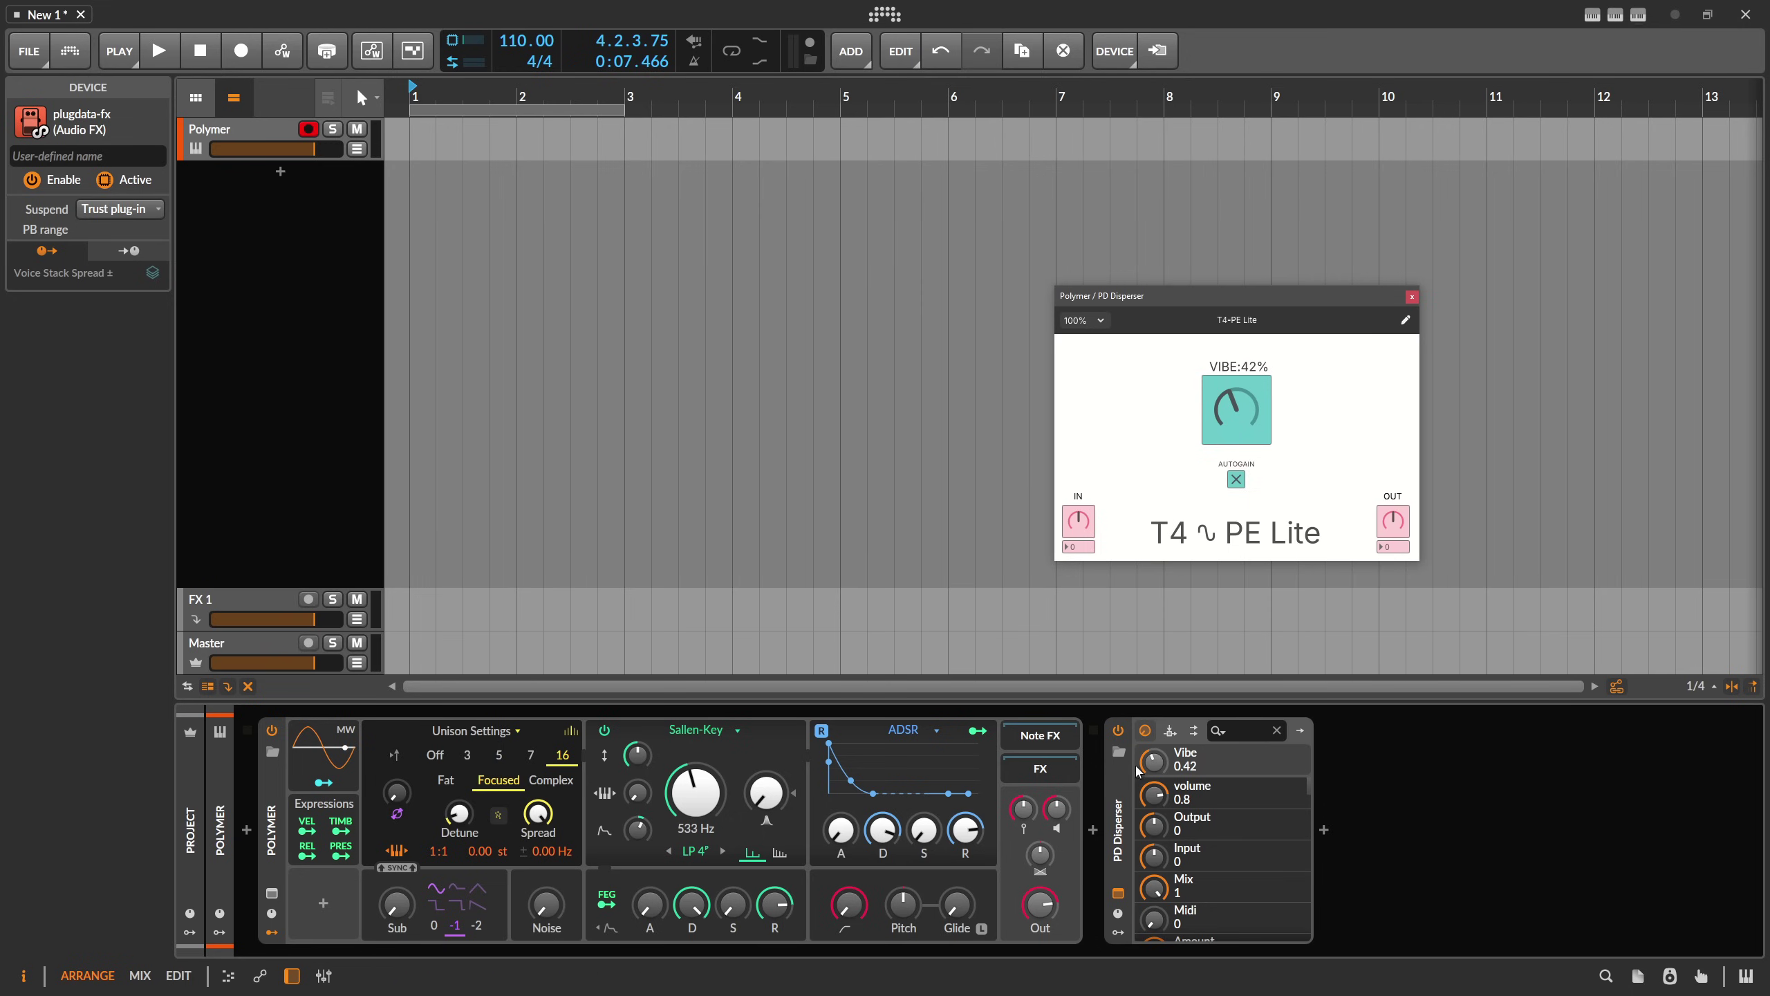
Open T4-PE Lite in the editor, then close the patch choosing Don't Save
{"action": "left_click", "coordinate": [1405, 319]}
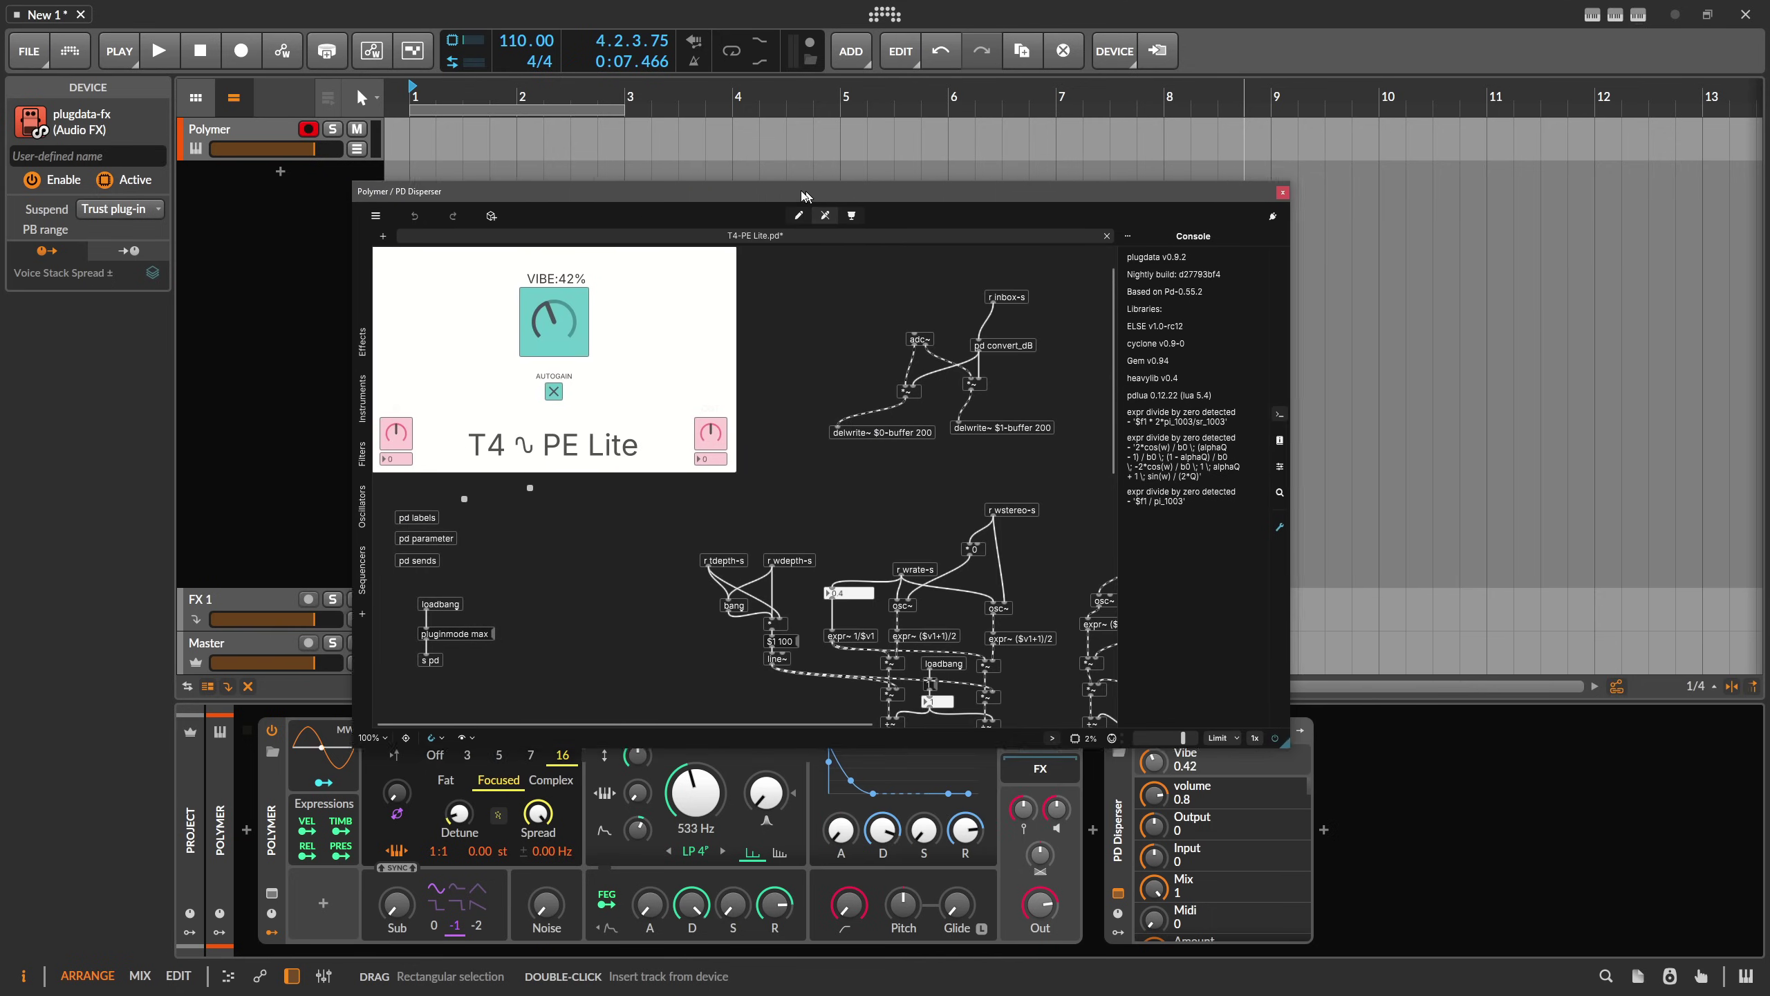
{"action": "left_click_drag", "start_coordinate": [799, 325], "coordinate": [890, 395]}
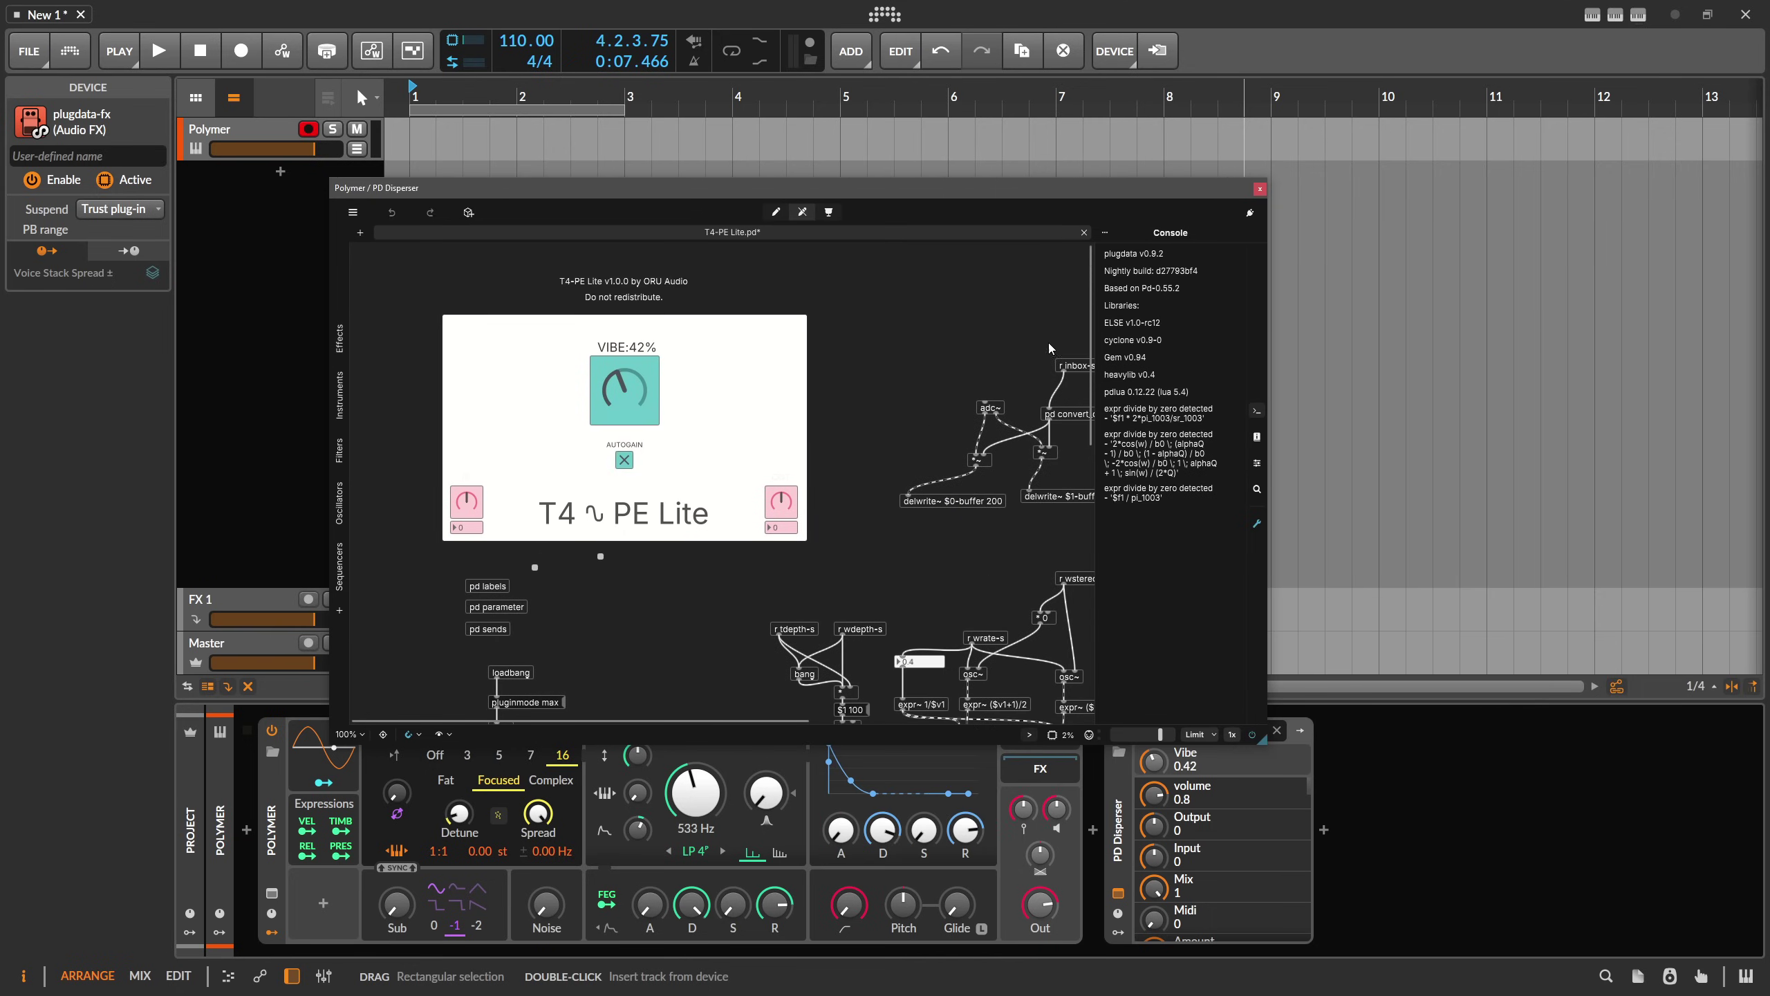
{"action": "left_click", "coordinate": [1083, 233]}
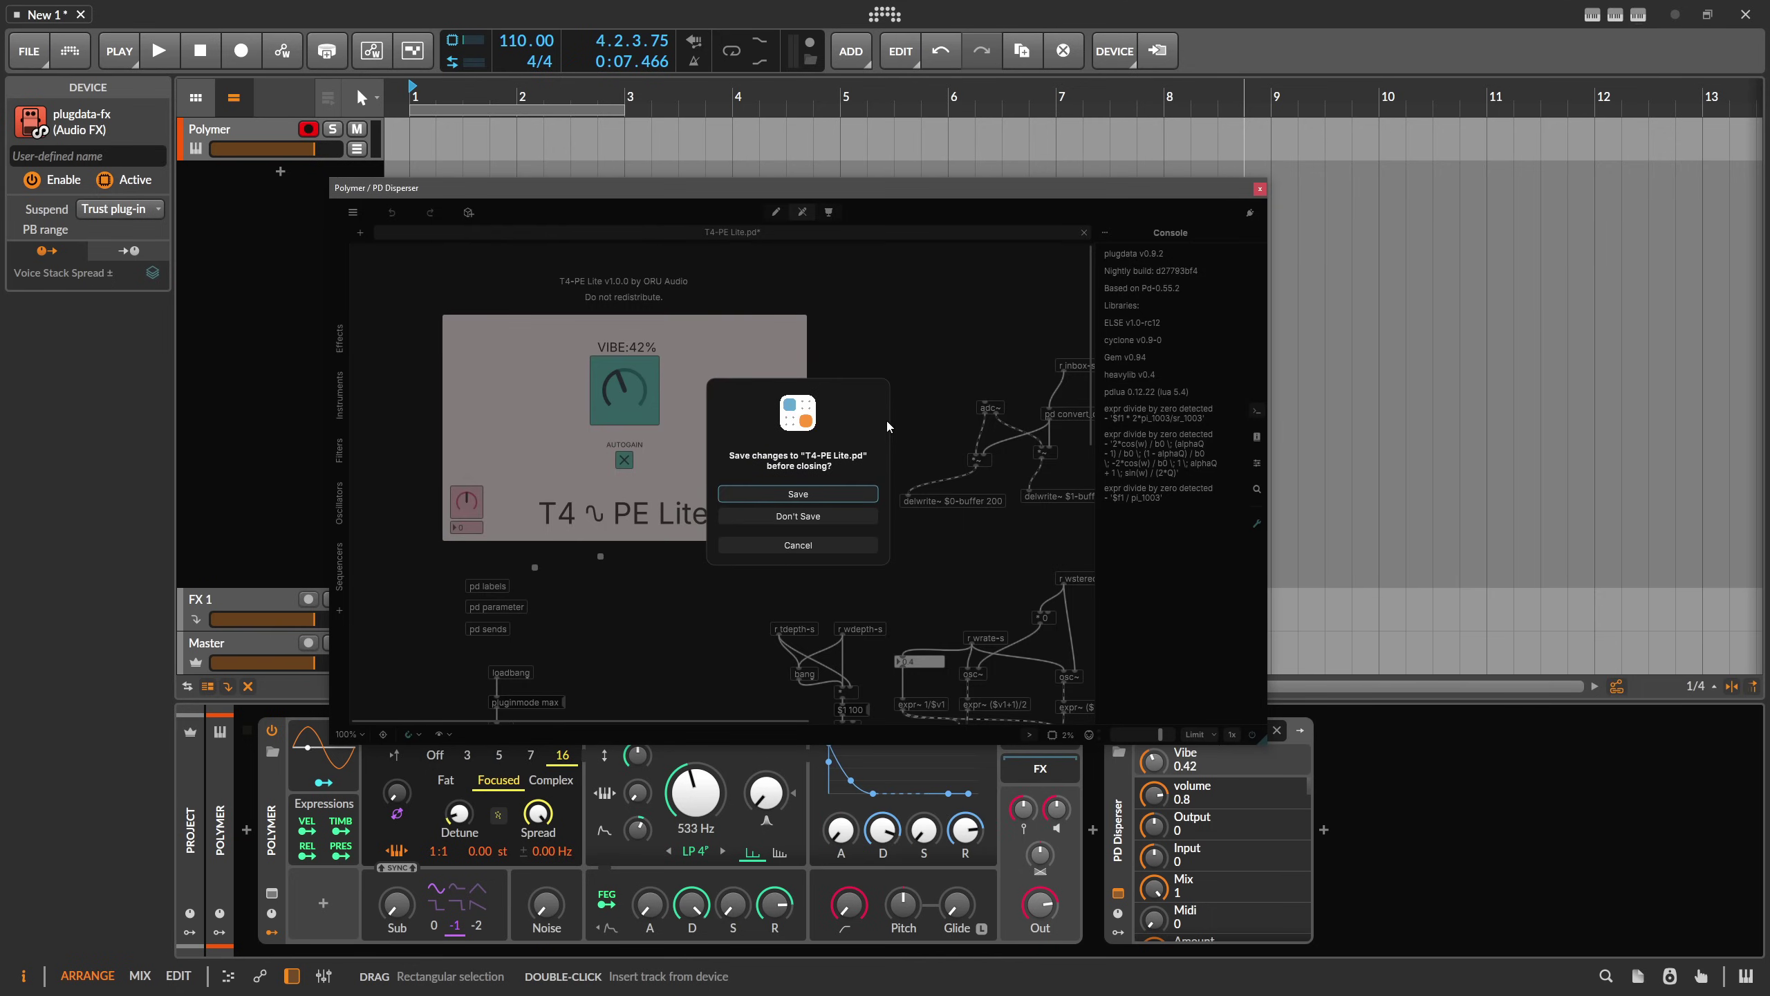
{"action": "left_click", "coordinate": [817, 517]}
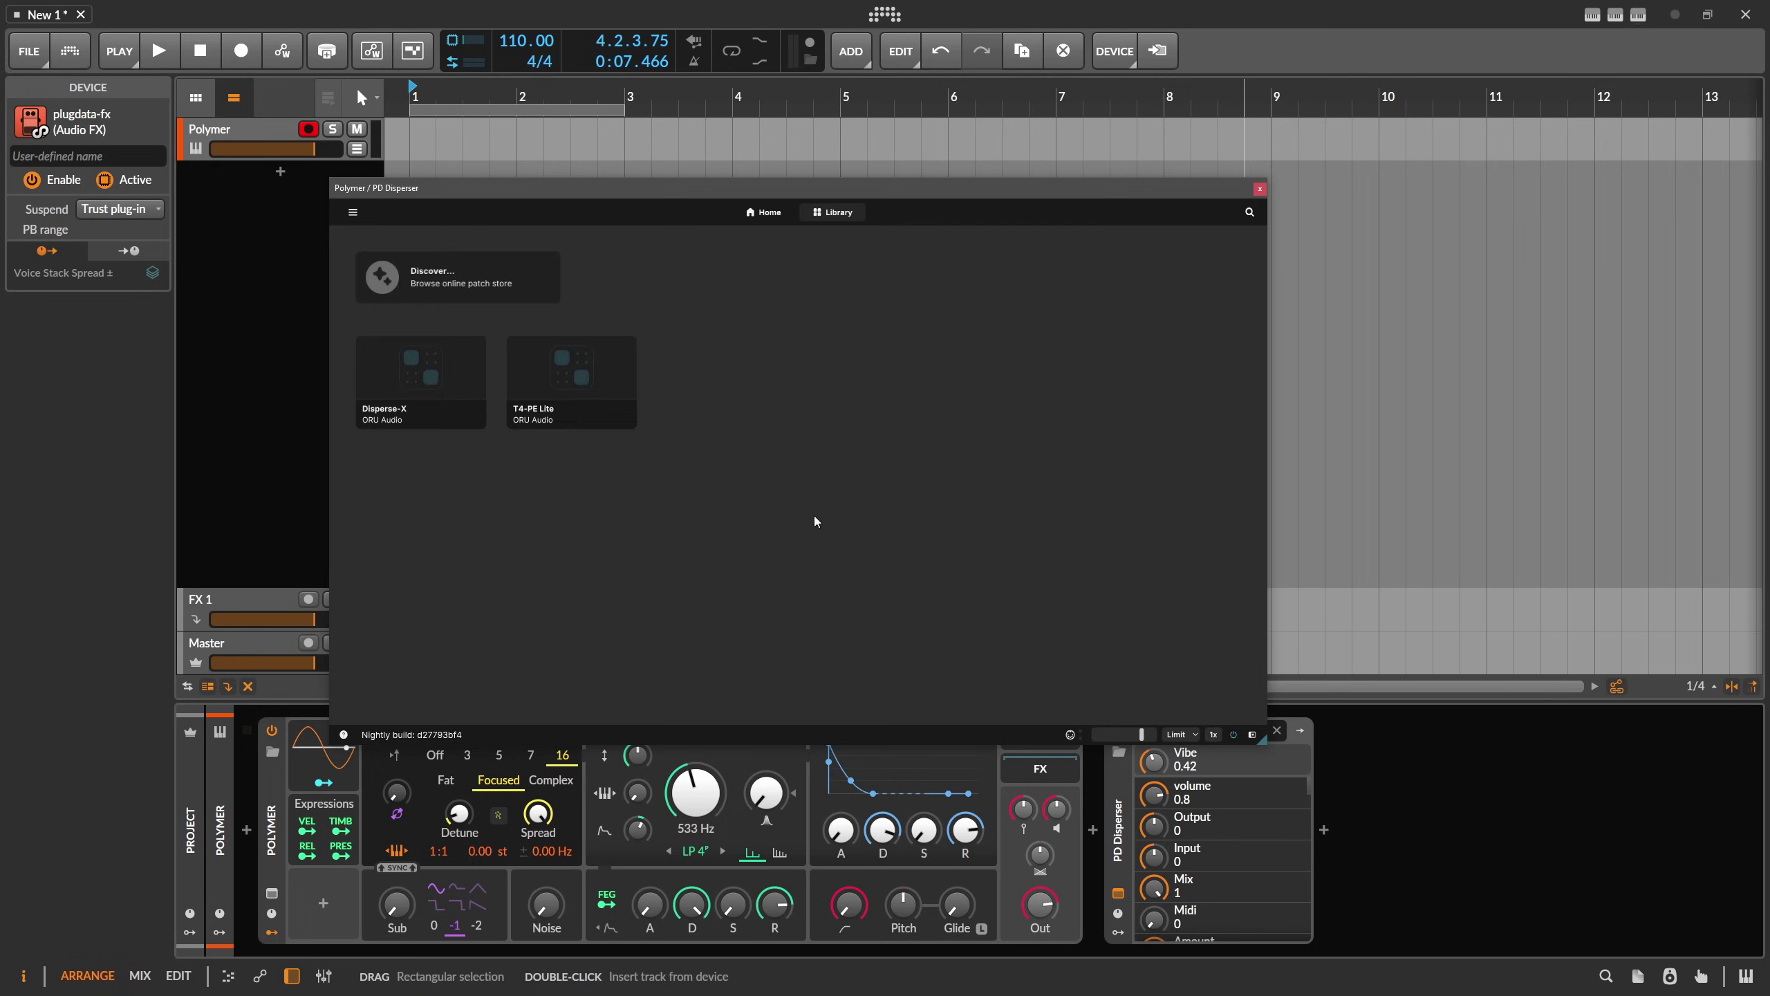
Move the plugdata window right and go through Home to the Library page
{"action": "left_click_drag", "start_coordinate": [729, 189], "coordinate": [991, 167]}
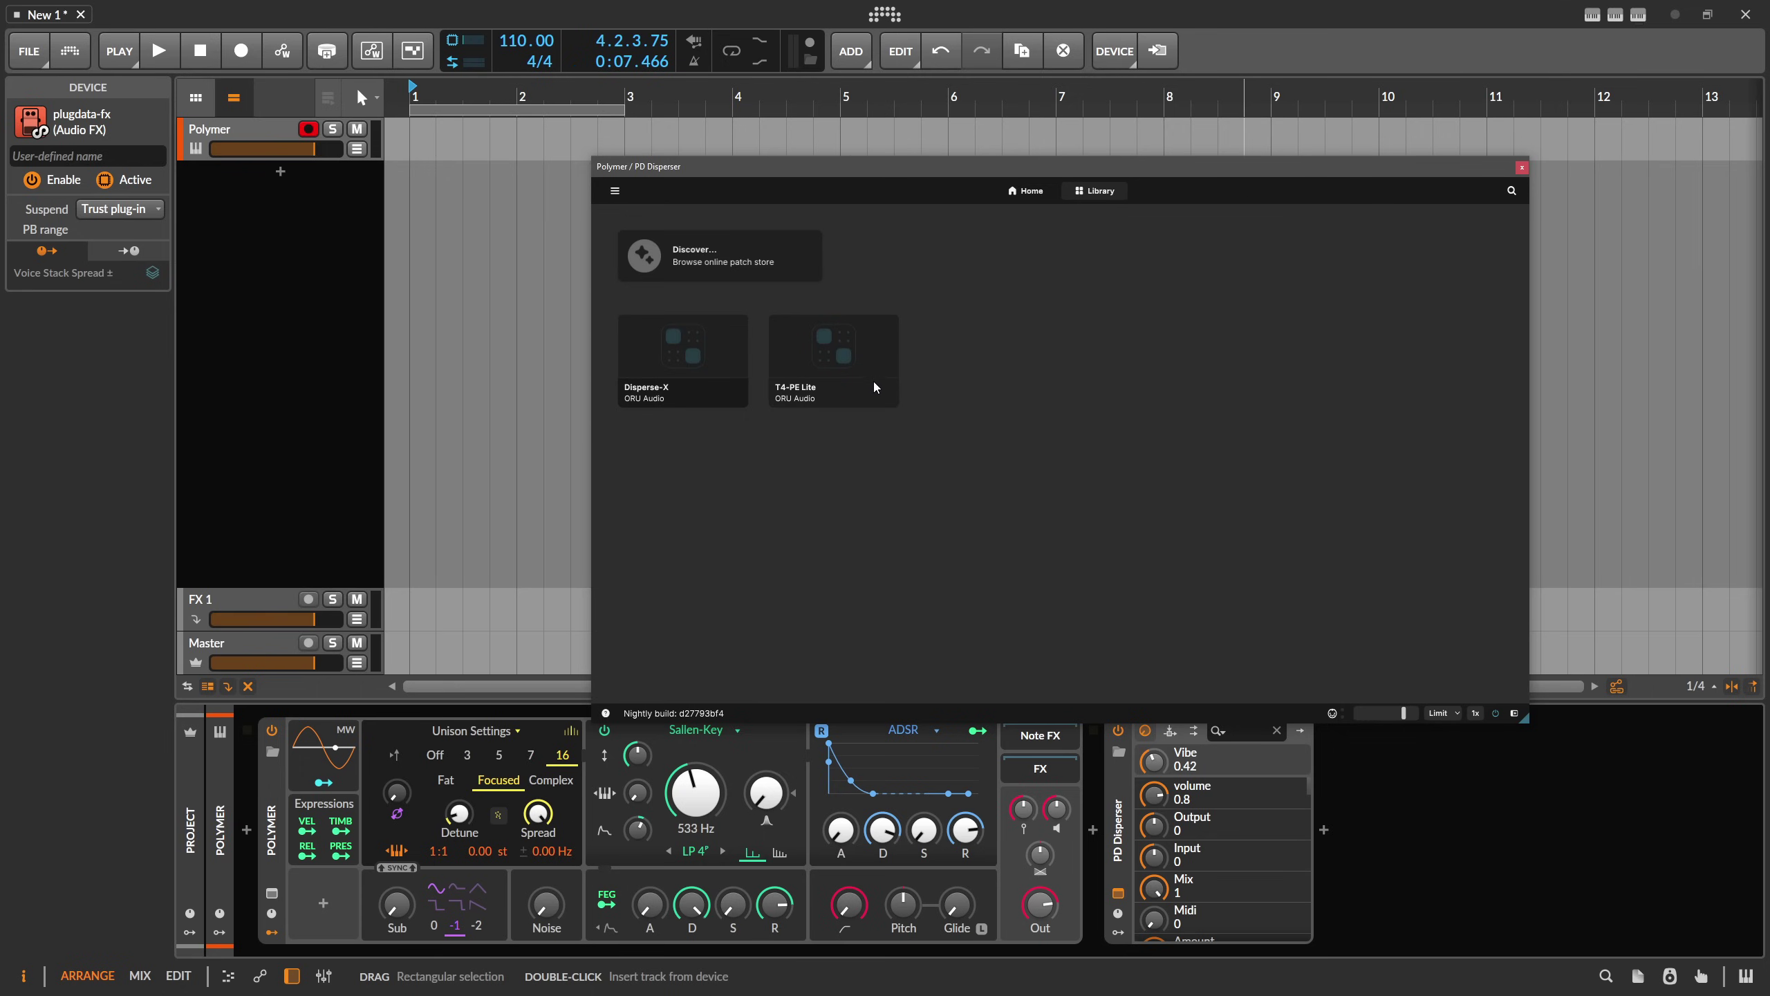
{"action": "left_click", "coordinate": [1027, 190]}
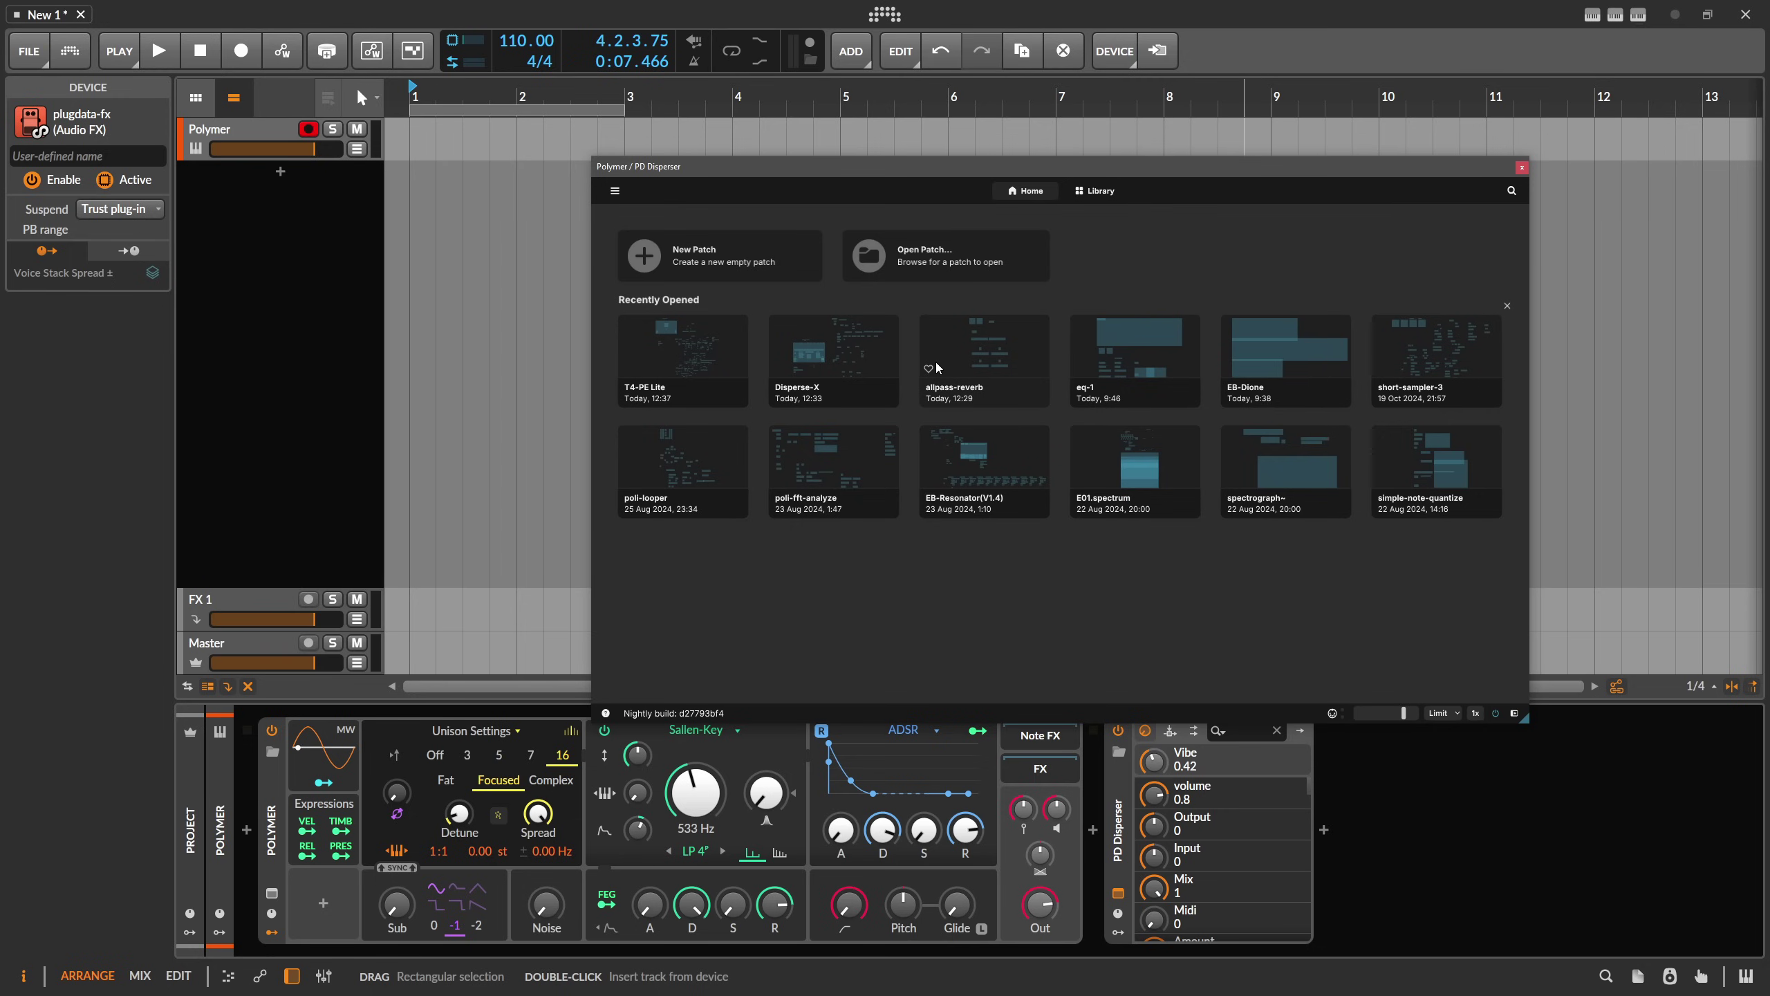
{"action": "left_click", "coordinate": [1105, 197]}
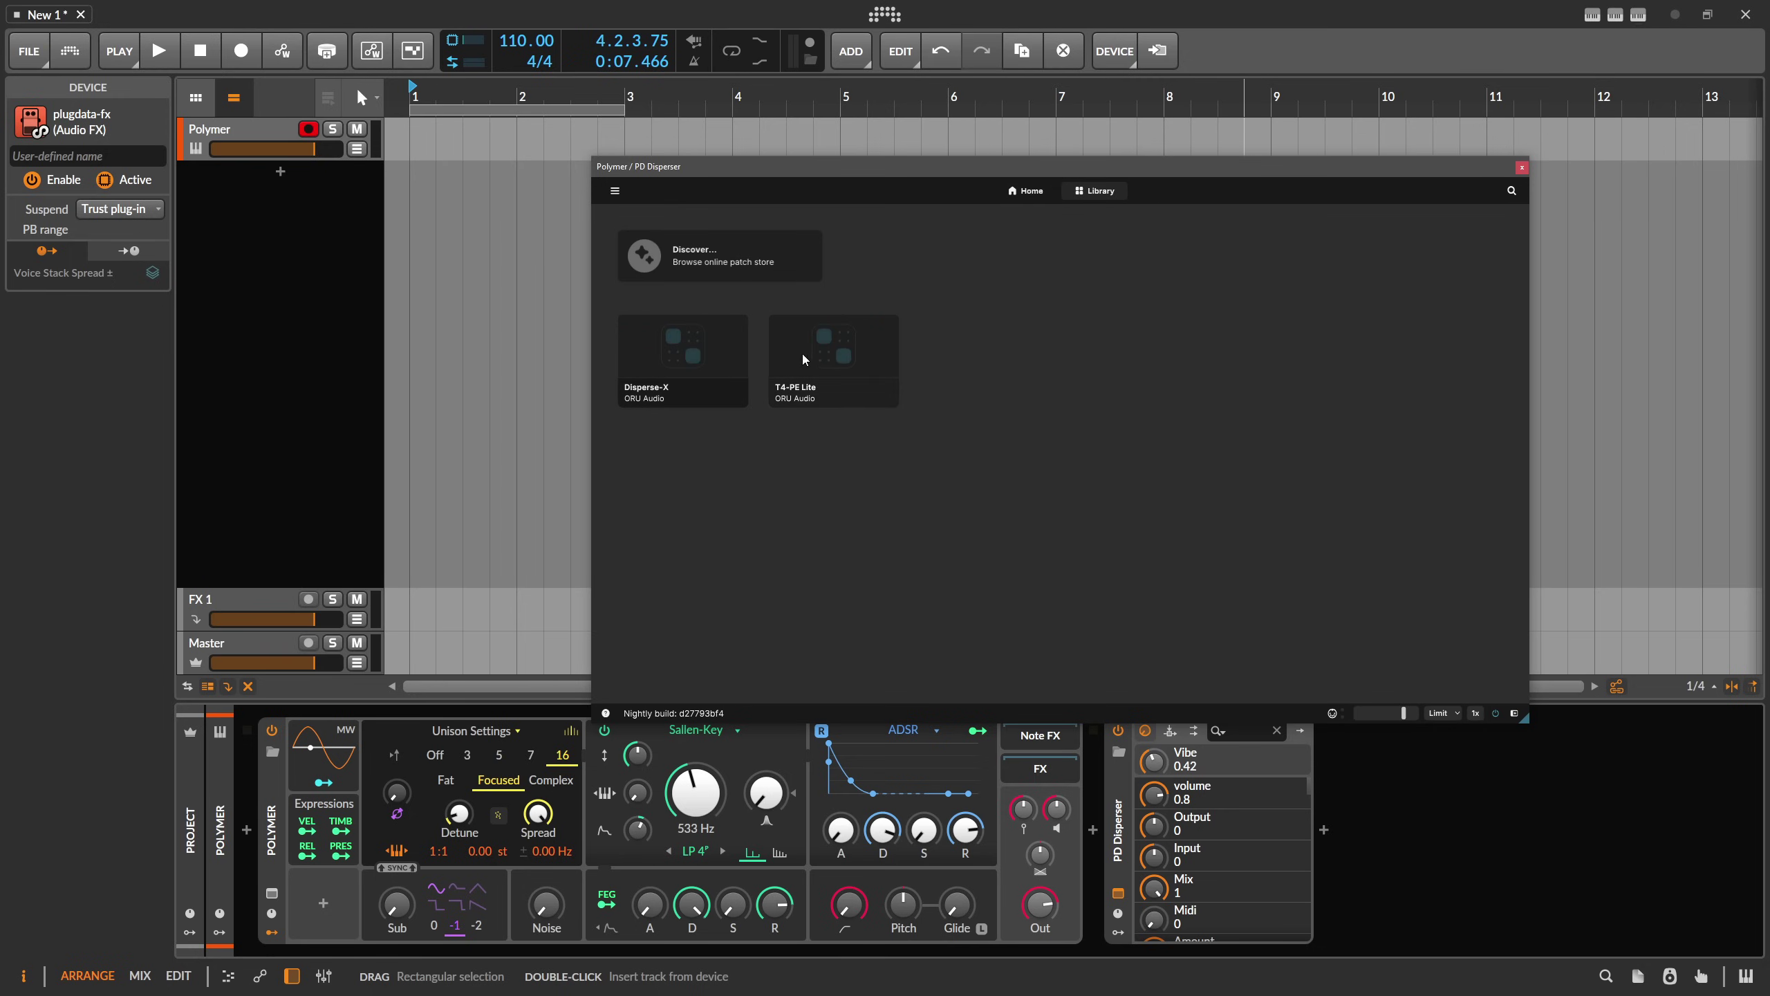
Reopen the Discover patch store, scroll through its listings, and close it with Escape
{"action": "left_click", "coordinate": [780, 257]}
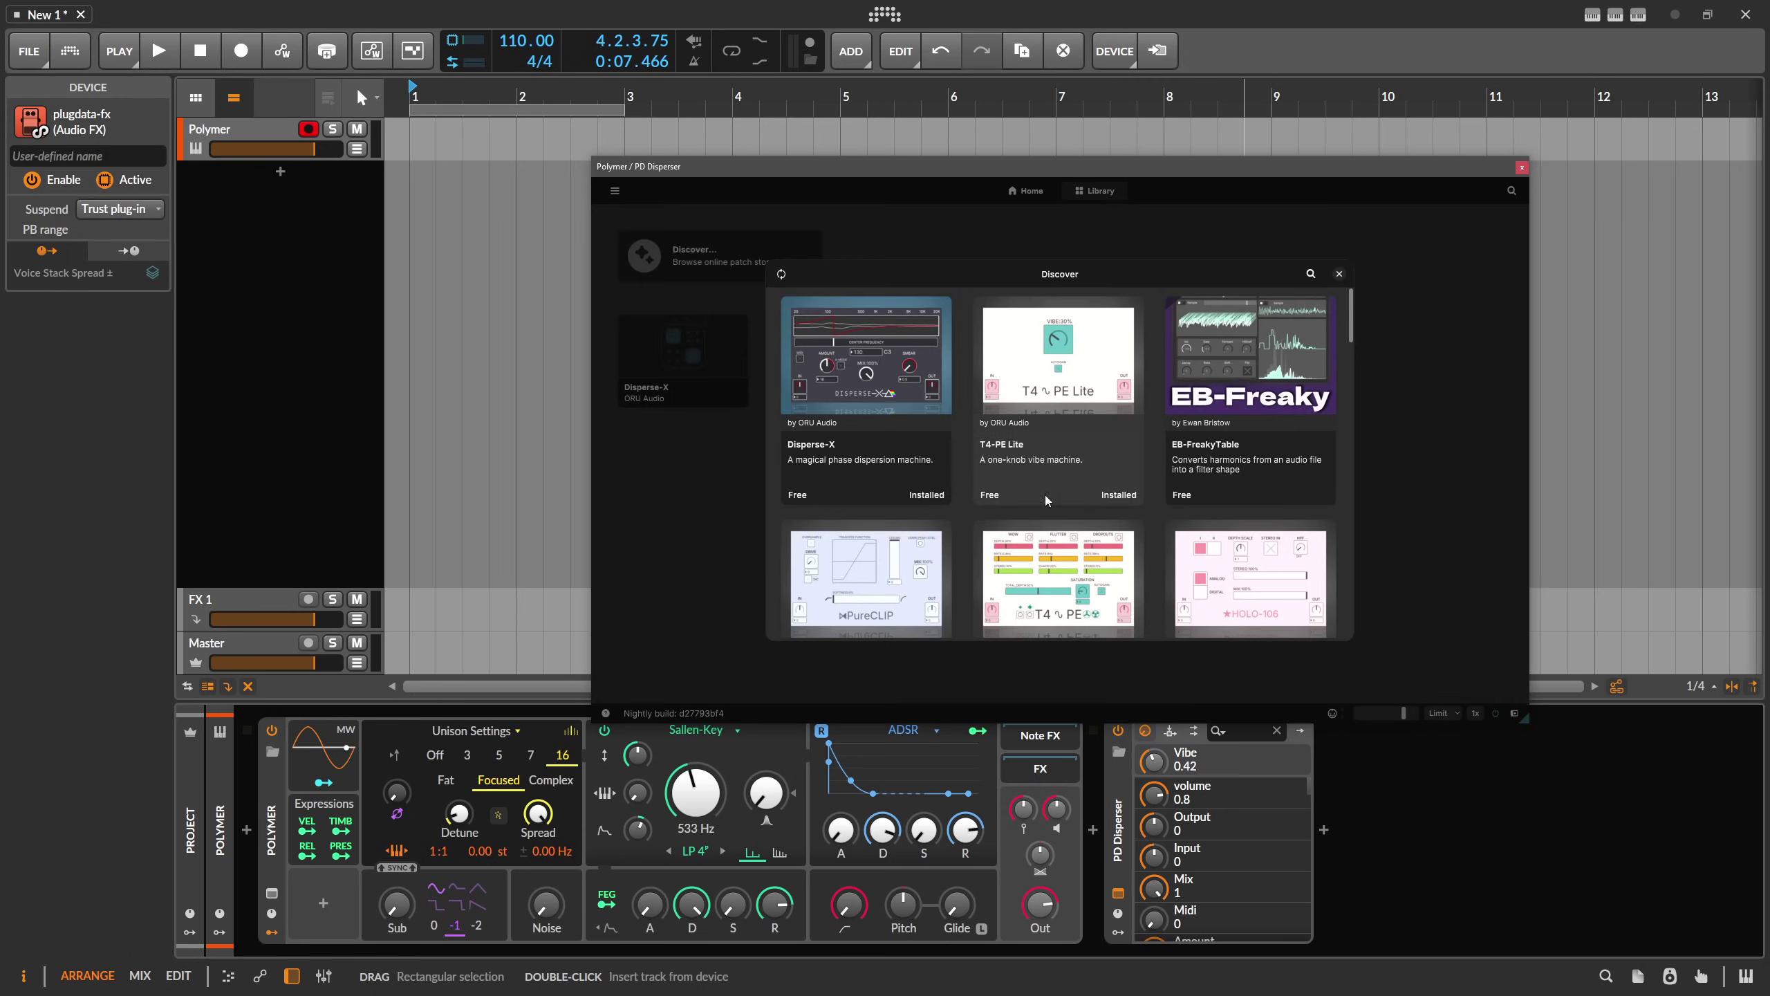
{"action": "scroll", "coordinate": [1073, 487], "scroll_direction": "down", "scroll_amount": 4}
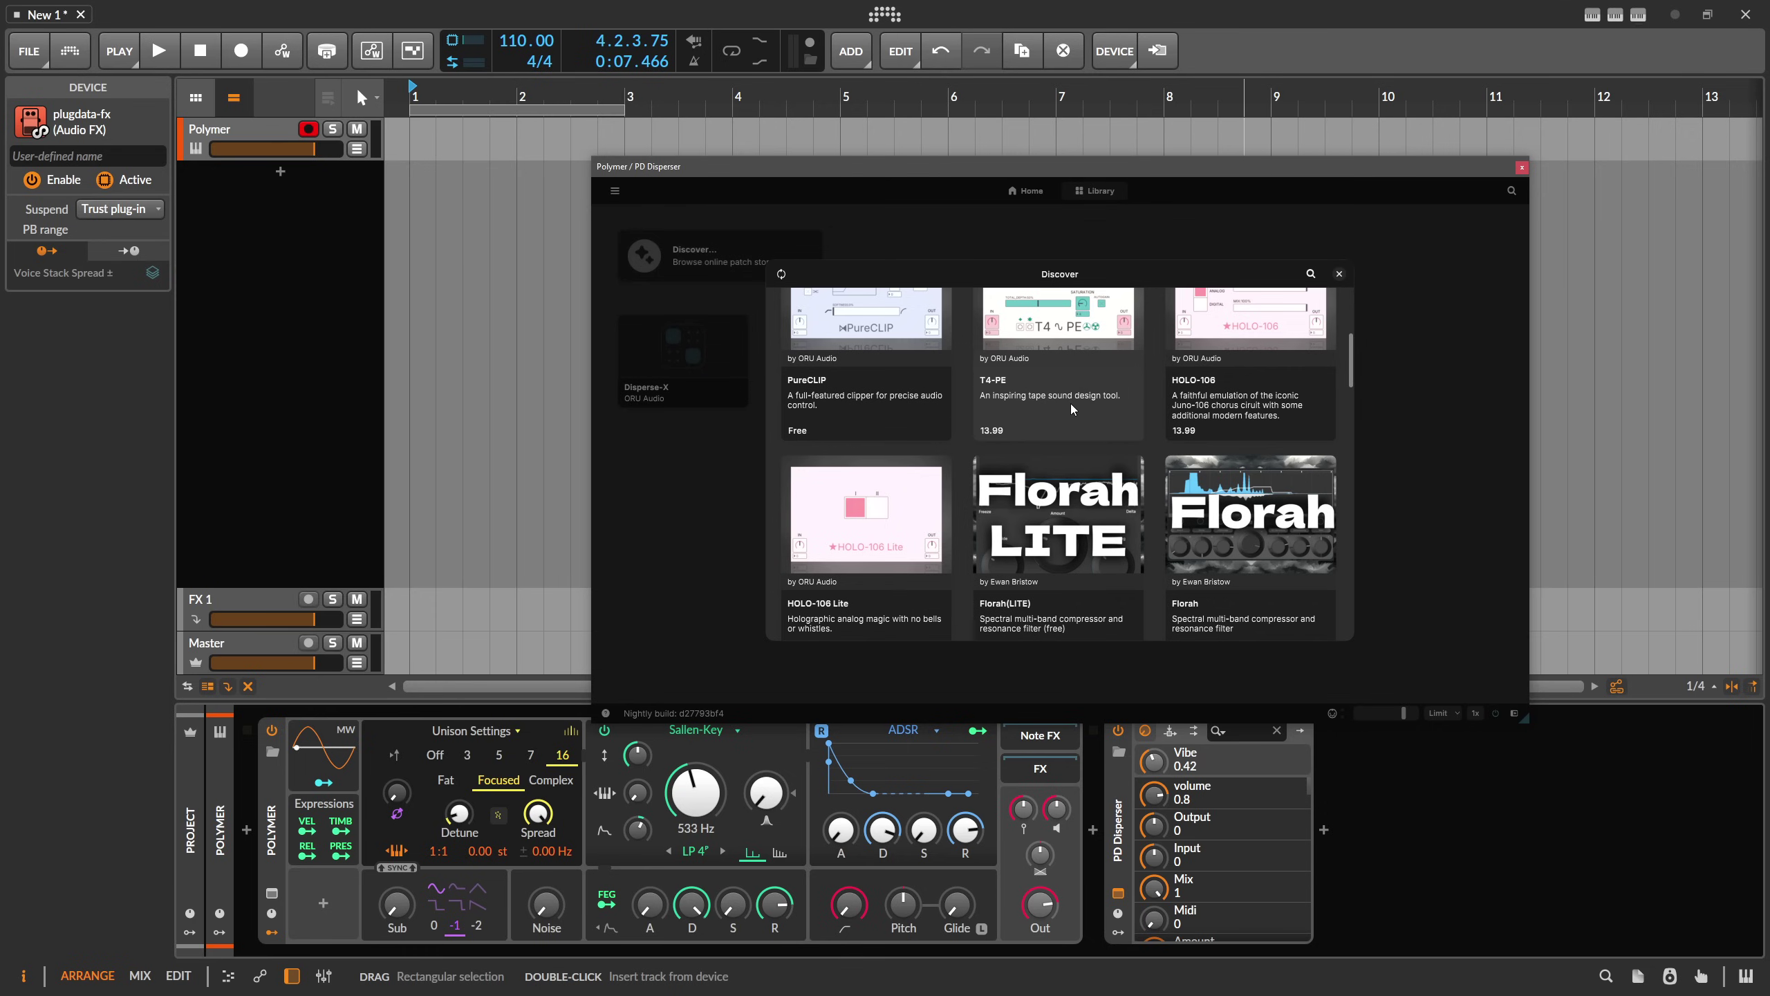
{"action": "scroll", "coordinate": [1070, 404], "scroll_direction": "up", "scroll_amount": 4}
{"action": "scroll", "coordinate": [1029, 482], "scroll_direction": "down", "scroll_amount": 4}
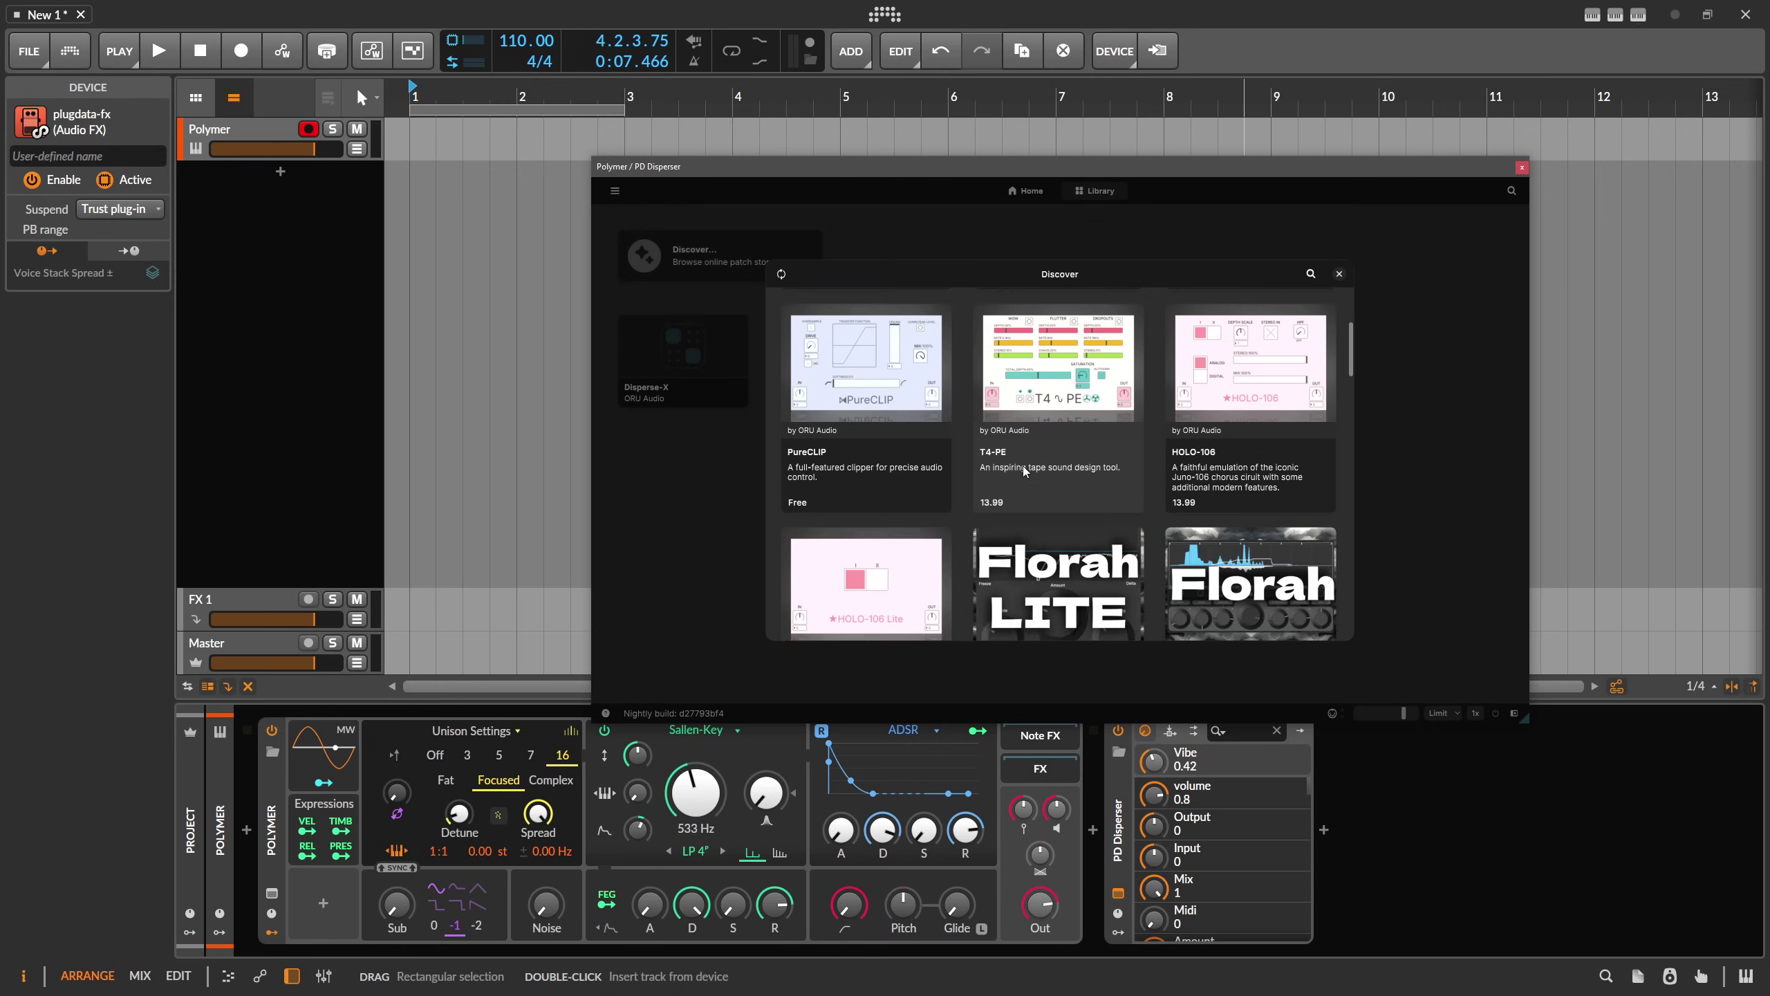
{"action": "scroll", "coordinate": [1024, 466], "scroll_direction": "down", "scroll_amount": 3}
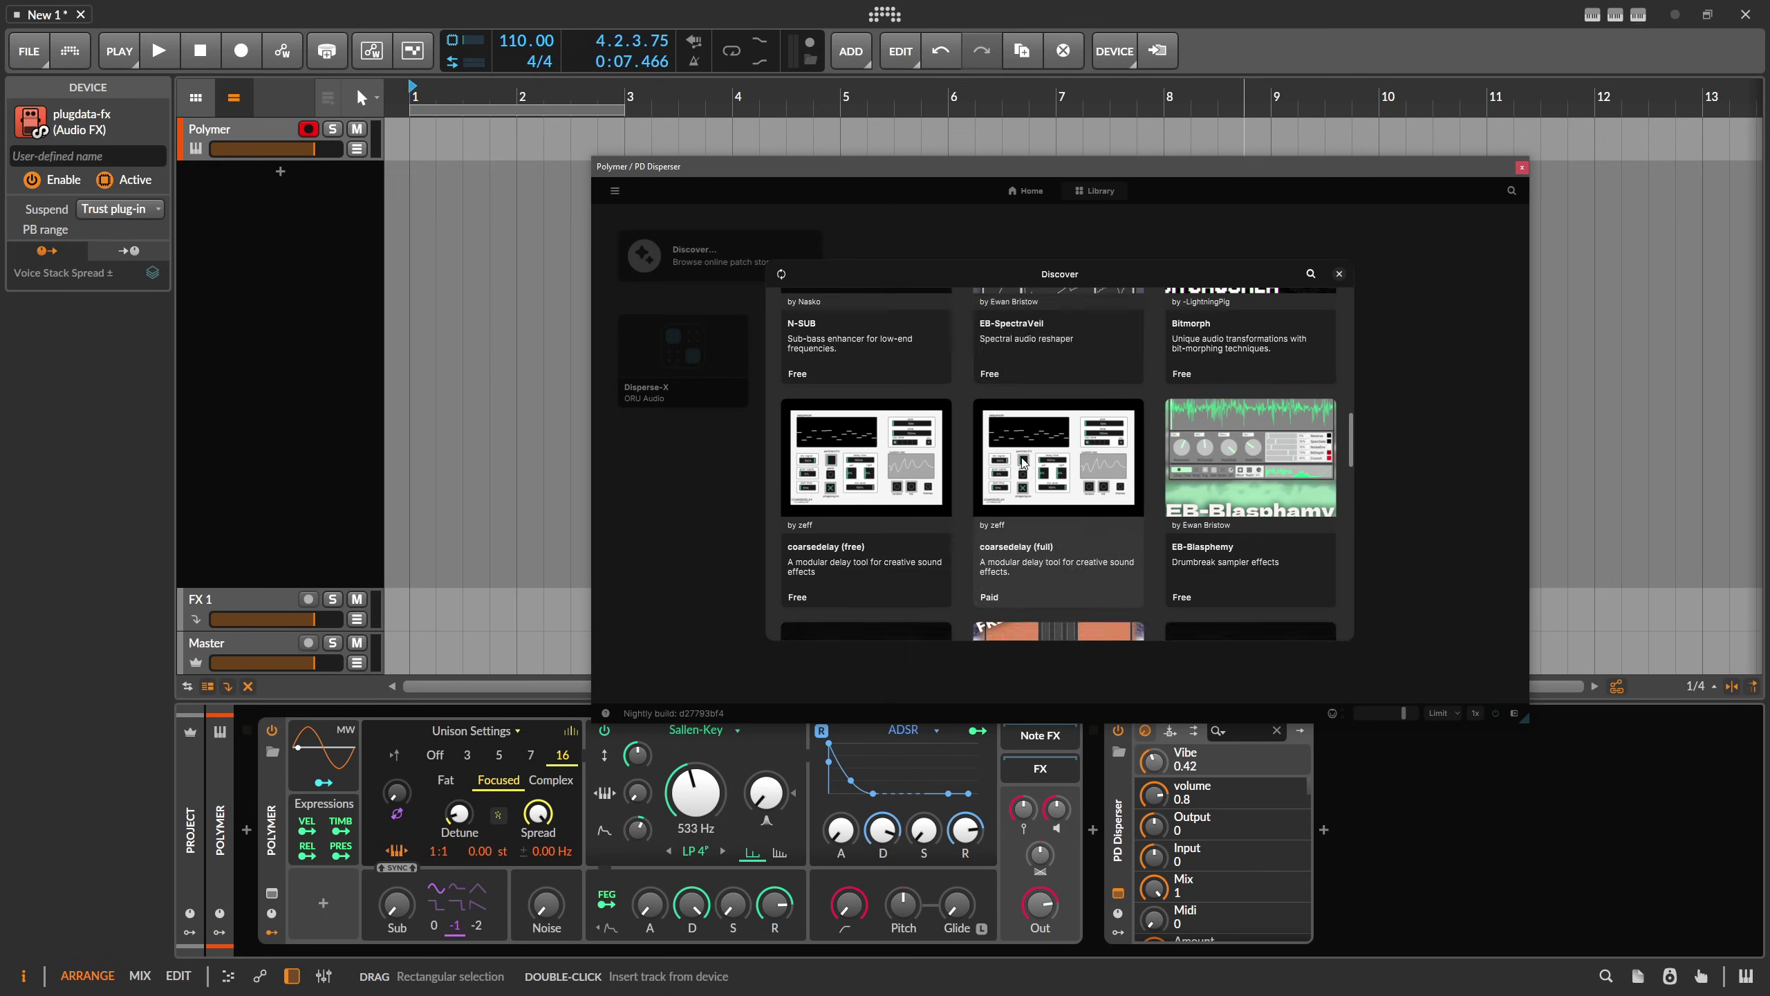
{"action": "scroll", "coordinate": [1021, 460], "scroll_direction": "down", "scroll_amount": 10}
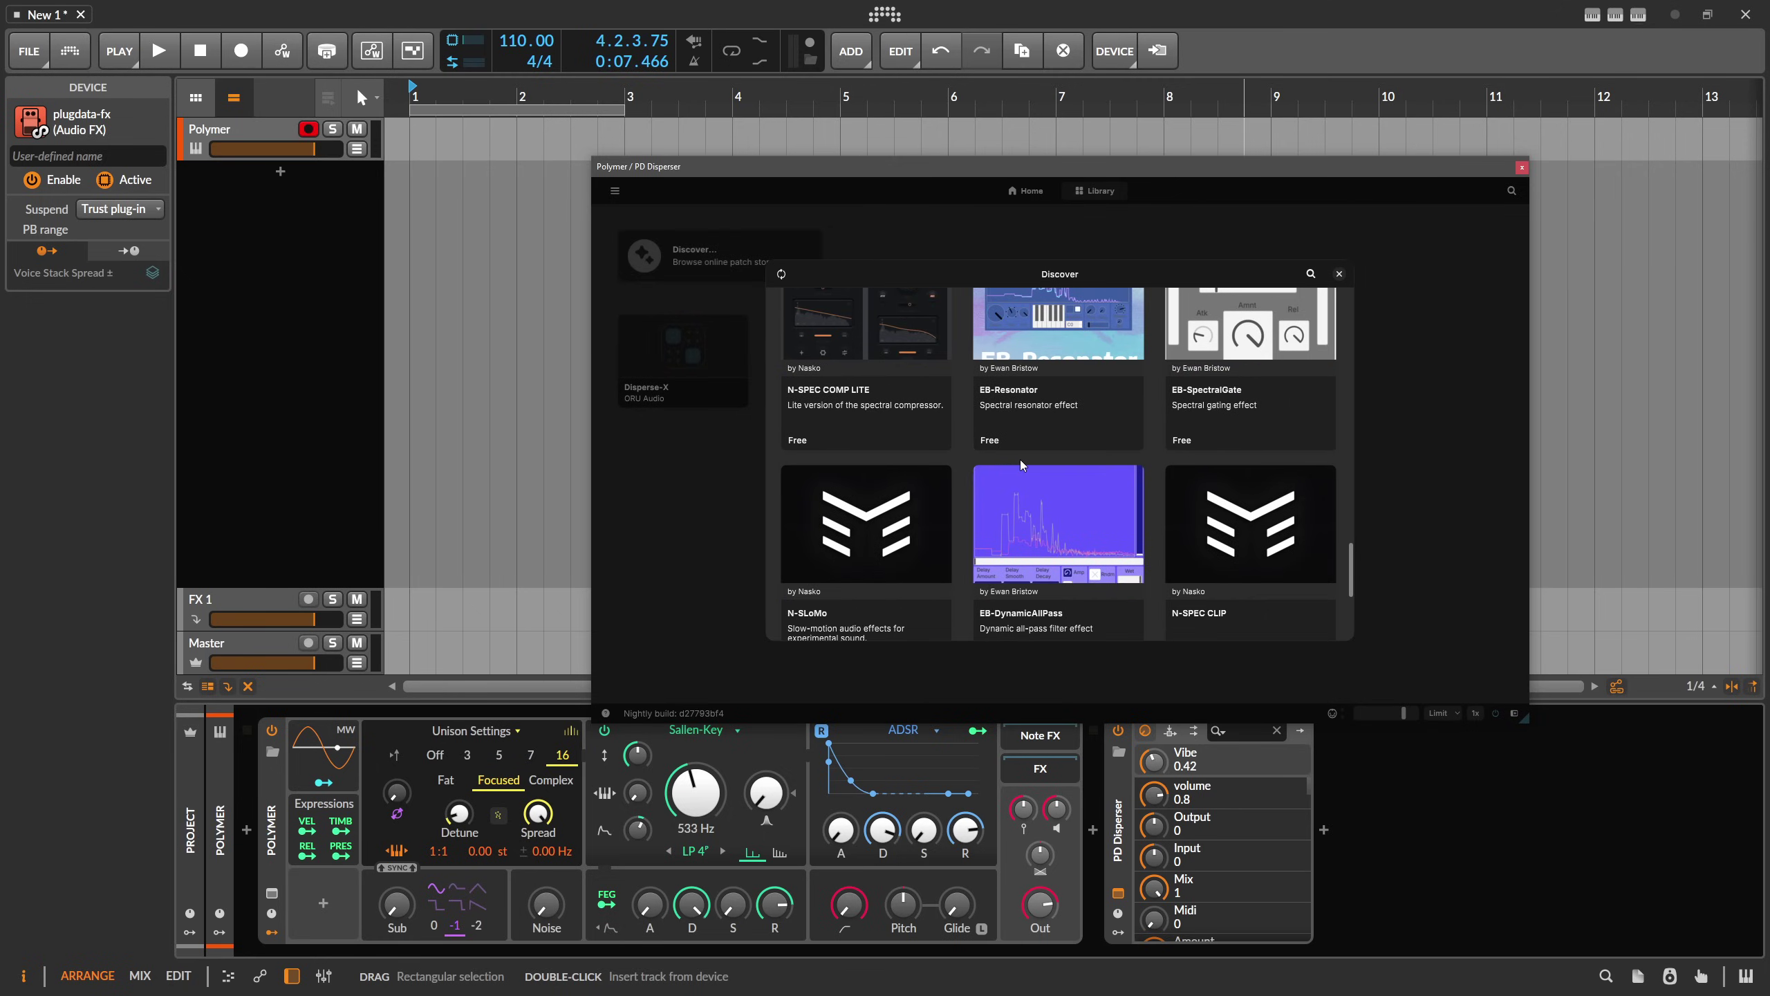
{"action": "scroll", "coordinate": [1021, 459], "scroll_direction": "down", "scroll_amount": 4}
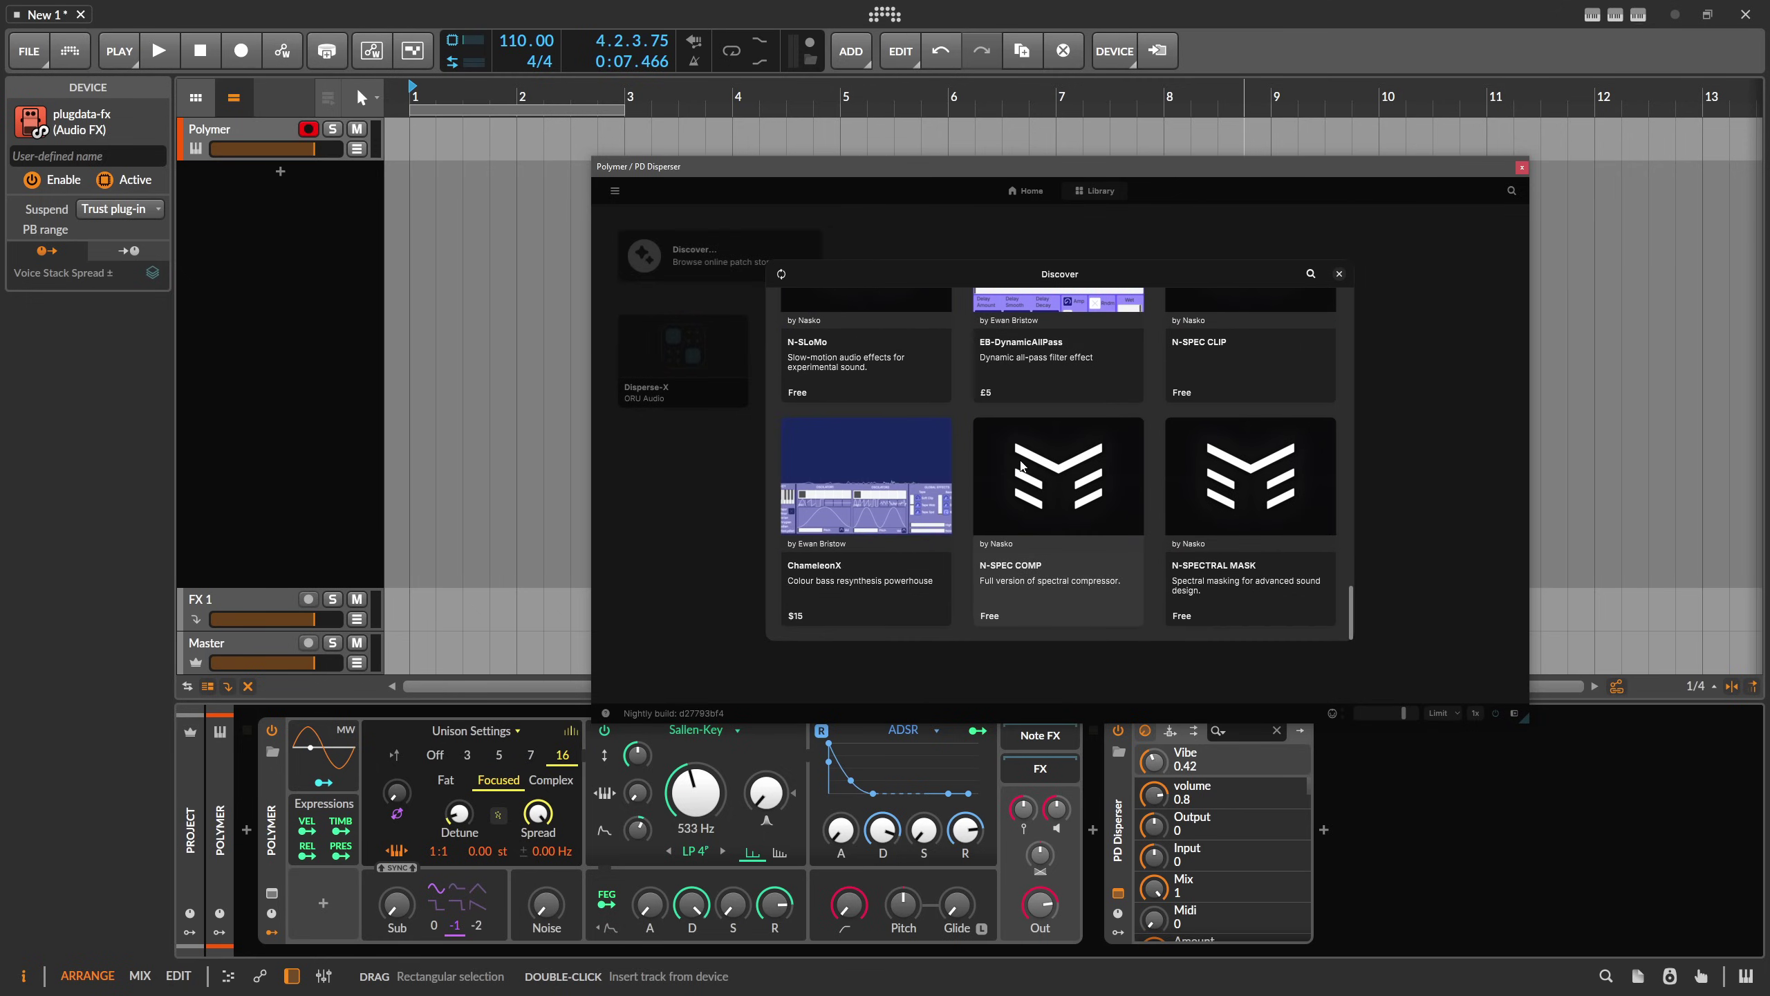
{"action": "key", "text": "Escape"}
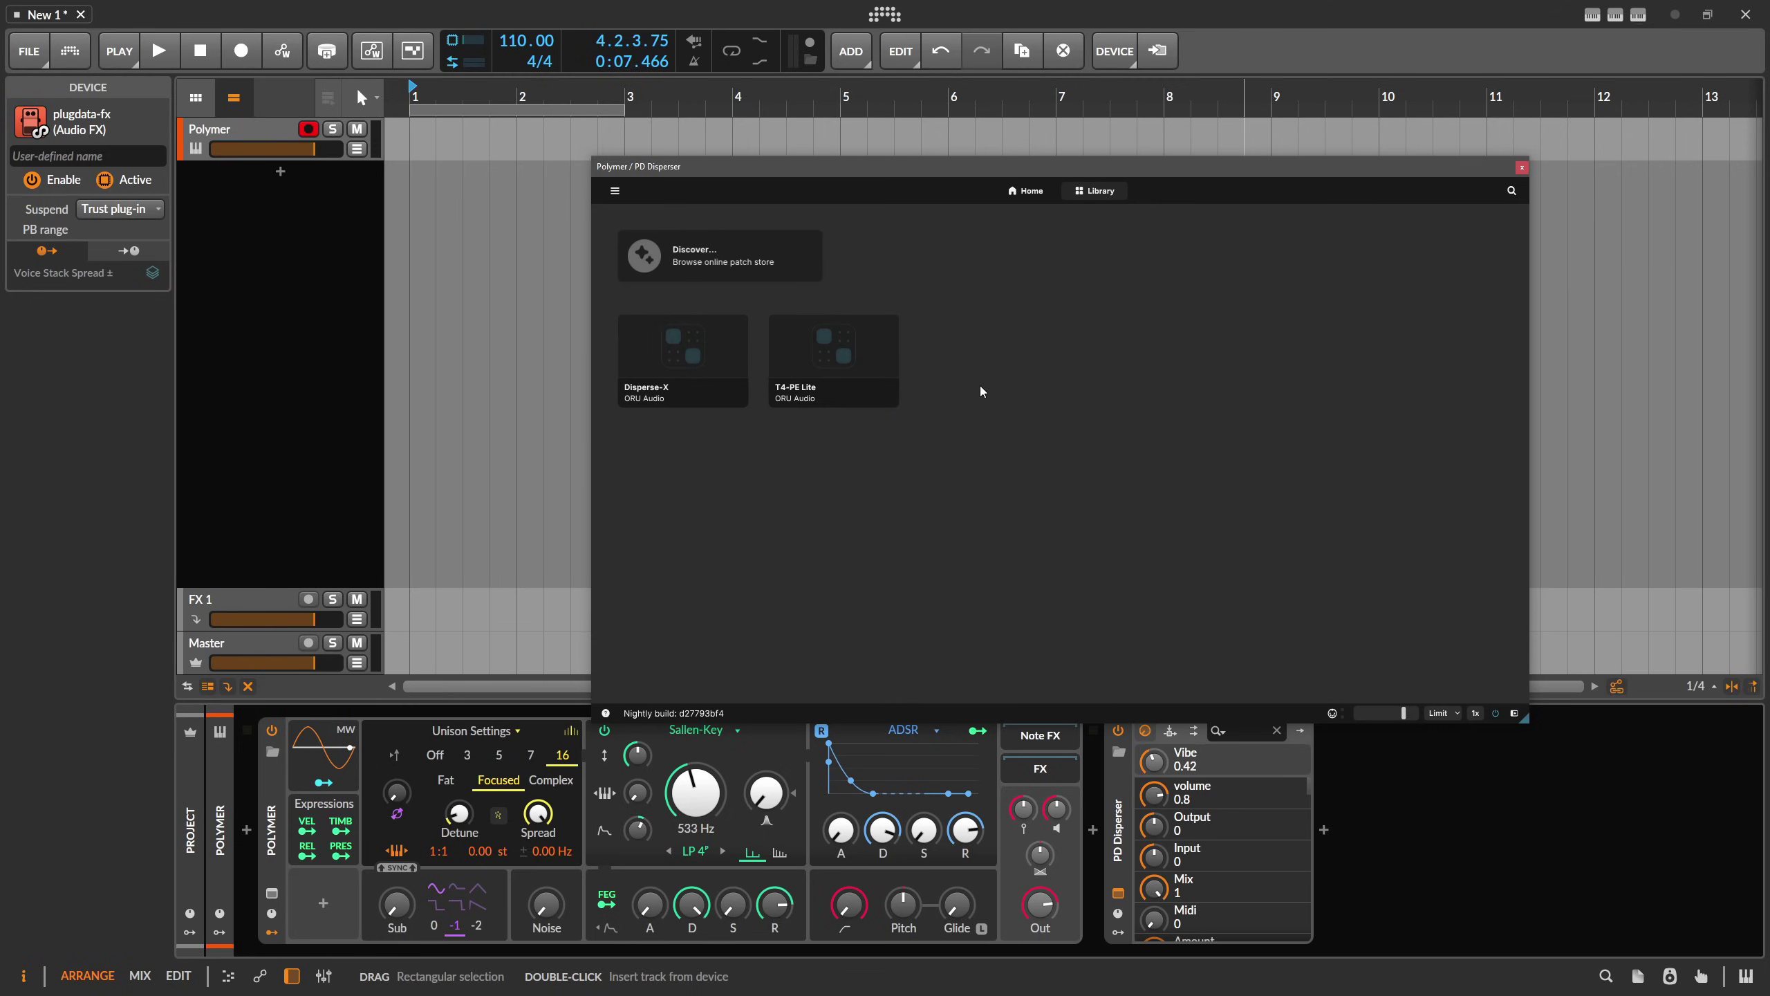
Open allpass-reverb.pd from Home's recent patches and switch it into edit mode
{"action": "left_click", "coordinate": [1025, 190]}
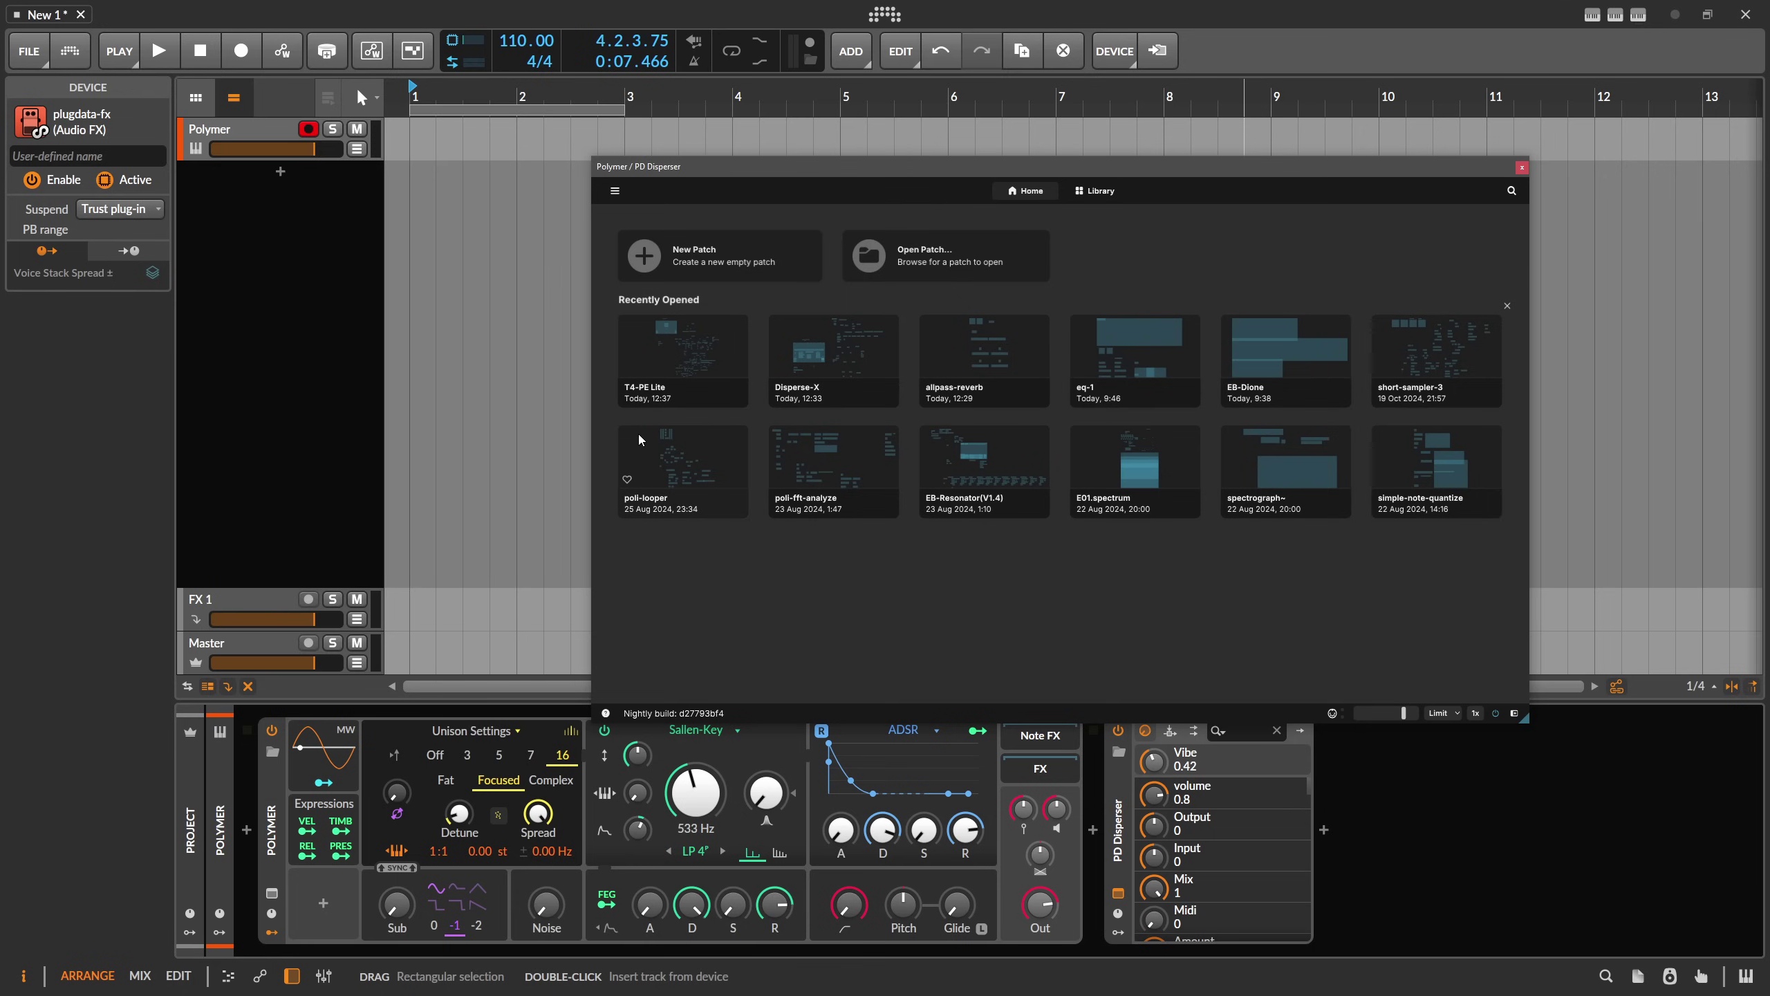
{"action": "left_click", "coordinate": [983, 352]}
{"action": "left_click", "coordinate": [1038, 190]}
Open and dismiss the command input, then create and discard an empty object box
{"action": "left_click", "coordinate": [1286, 714]}
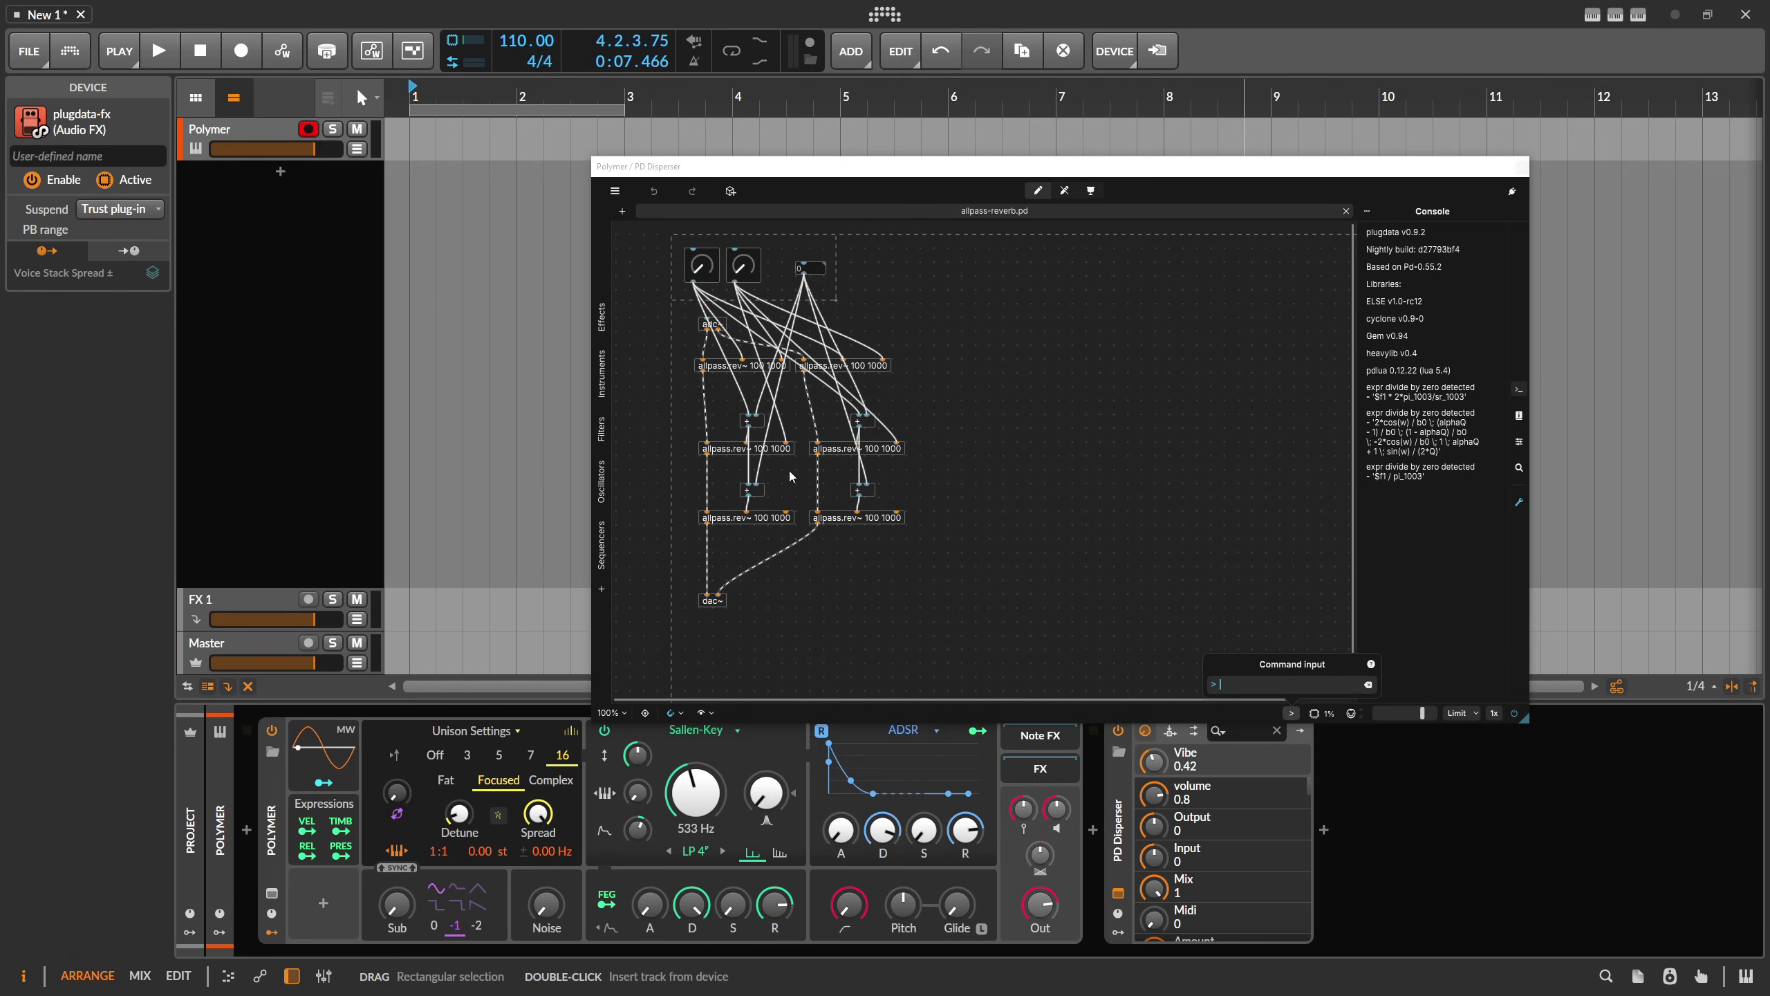
{"action": "left_click", "coordinate": [974, 374]}
{"action": "double_click", "coordinate": [970, 315]}
{"action": "left_click", "coordinate": [1027, 368]}
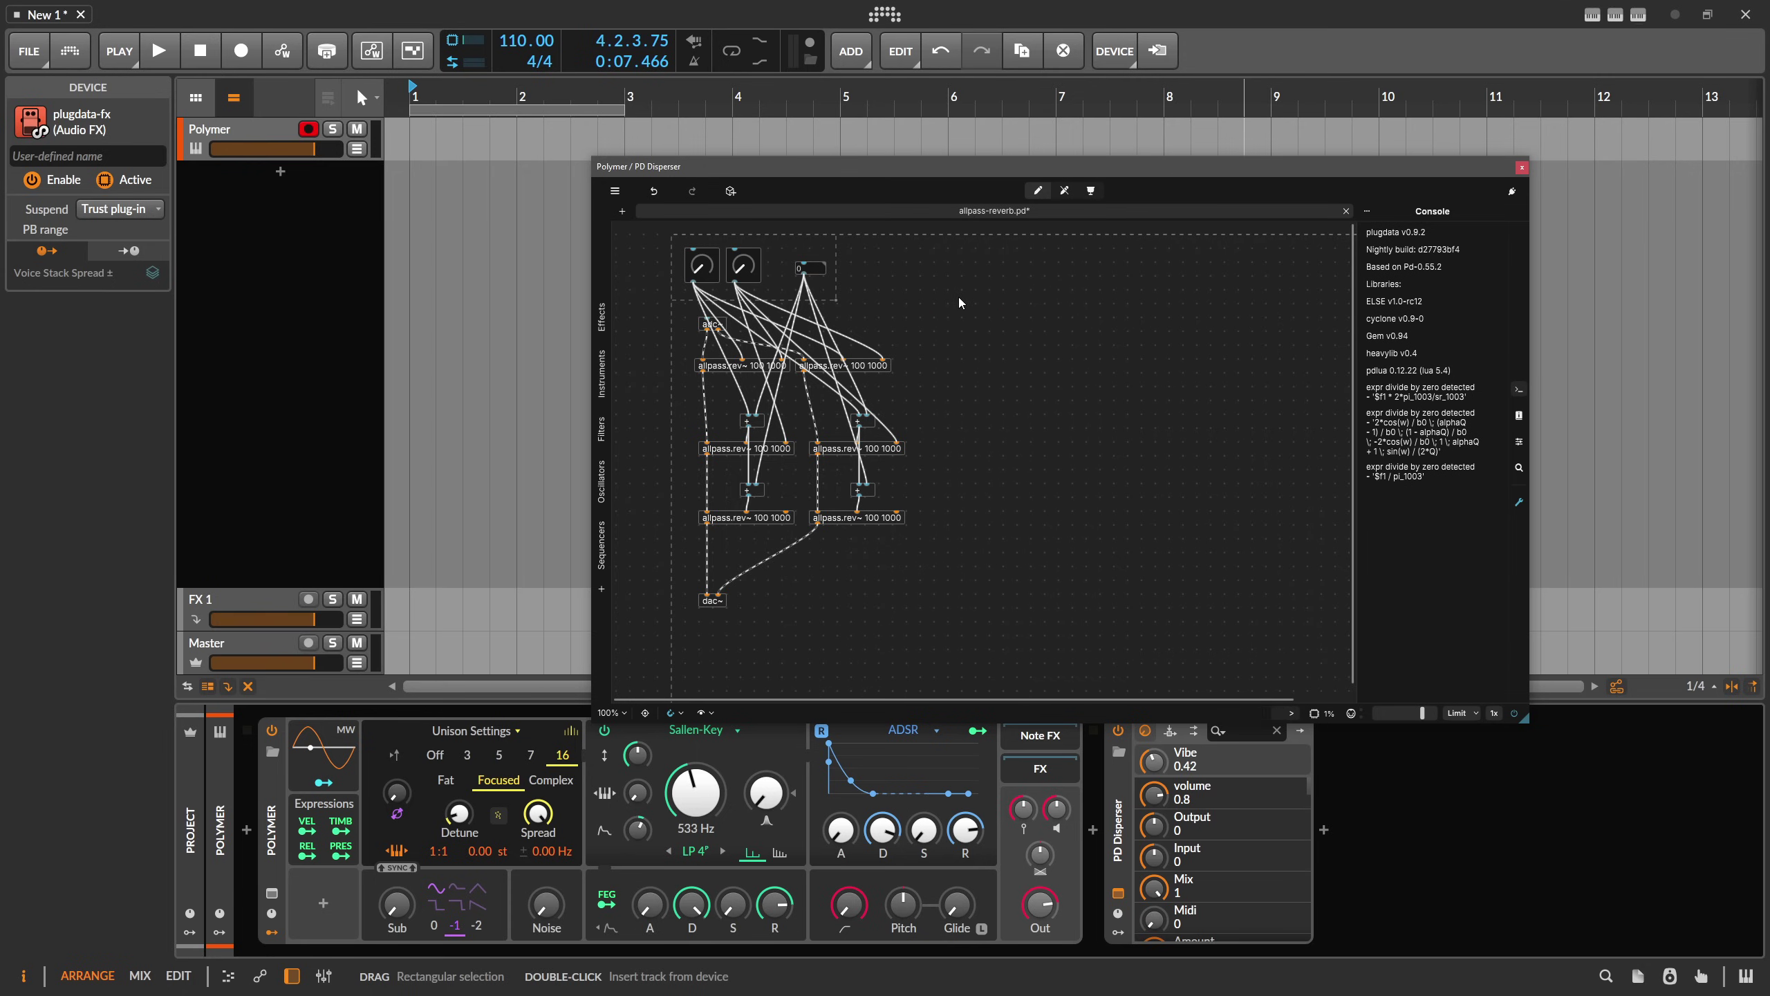
Create a metro 200 object by running the Command input example 'canvas obj 20 50 metro 200'
{"action": "left_click", "coordinate": [1291, 712]}
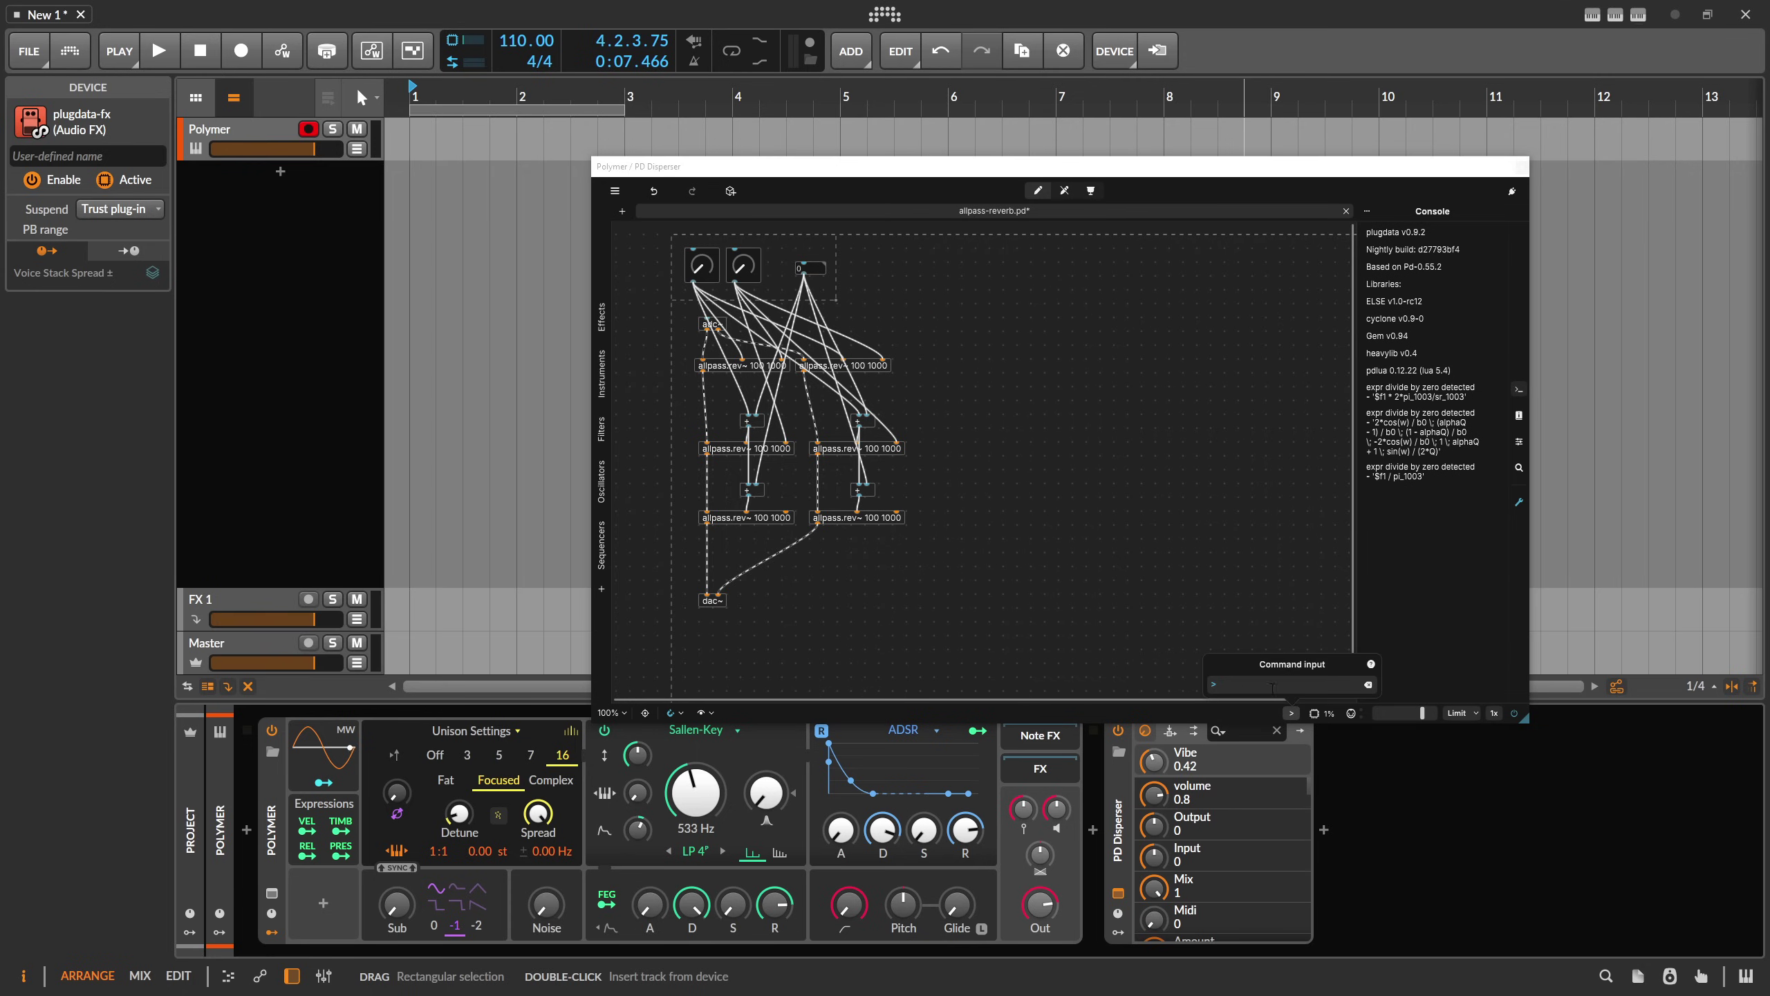
{"action": "left_click", "coordinate": [1370, 663]}
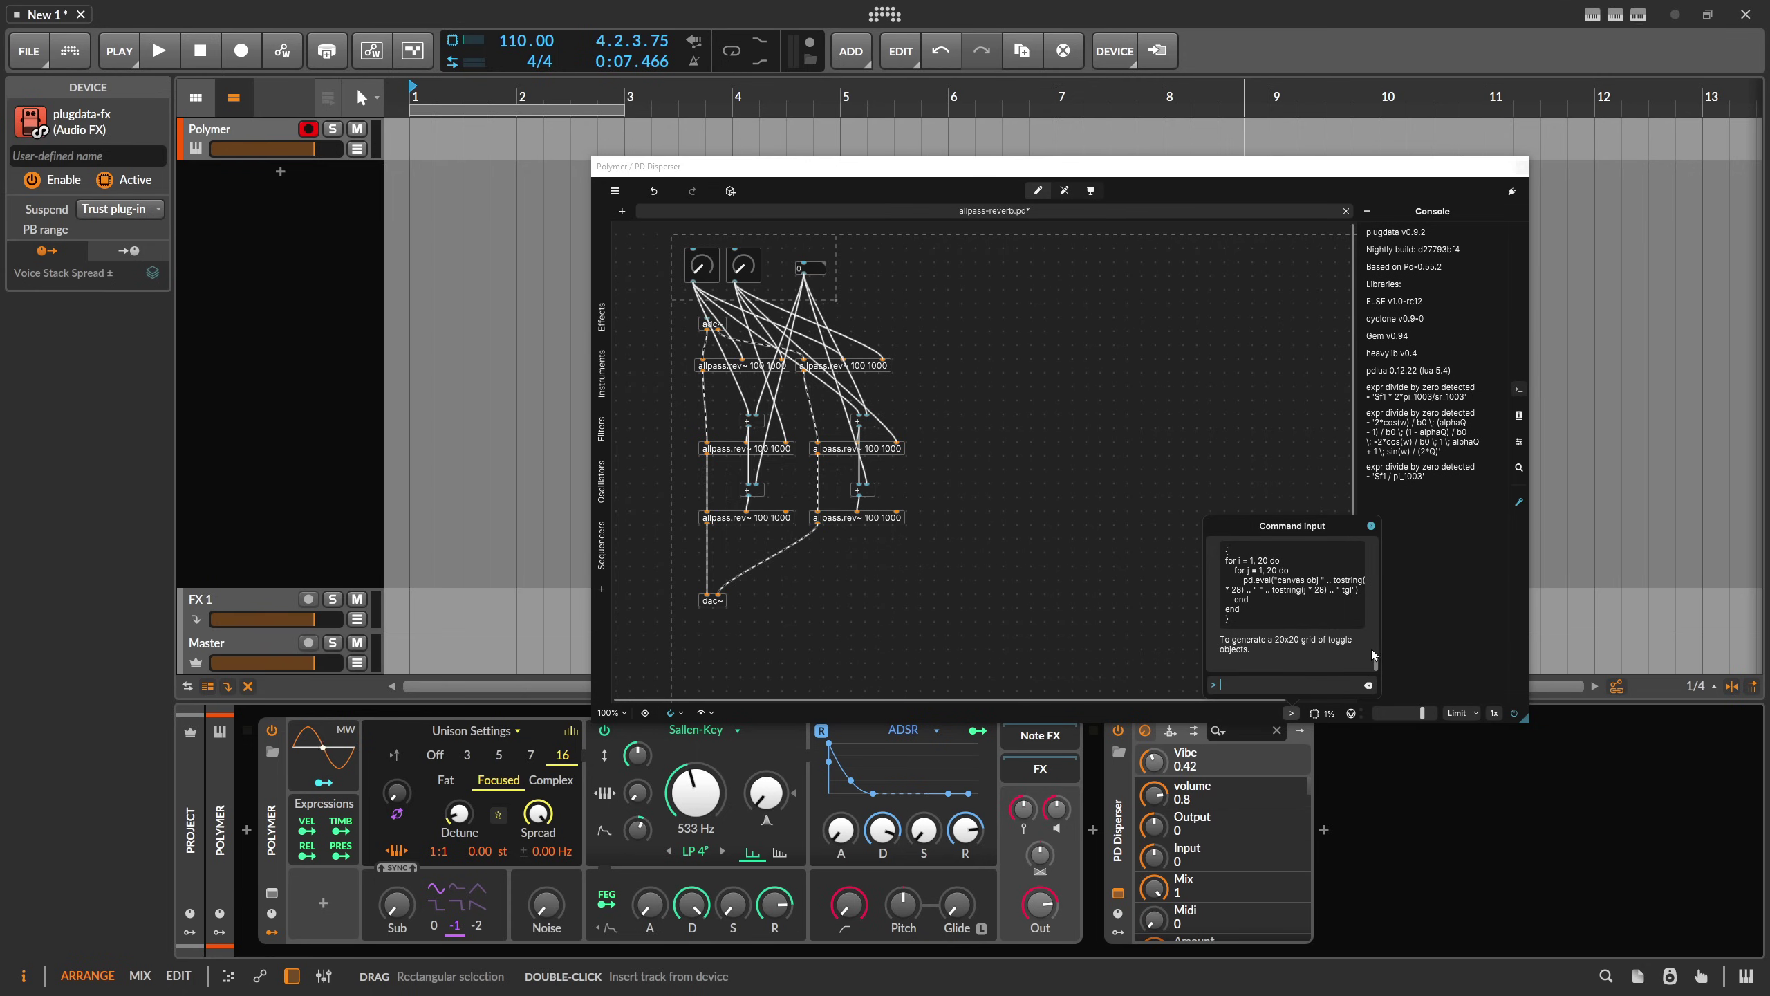
{"action": "left_click_drag", "start_coordinate": [1373, 652], "coordinate": [1375, 609]}
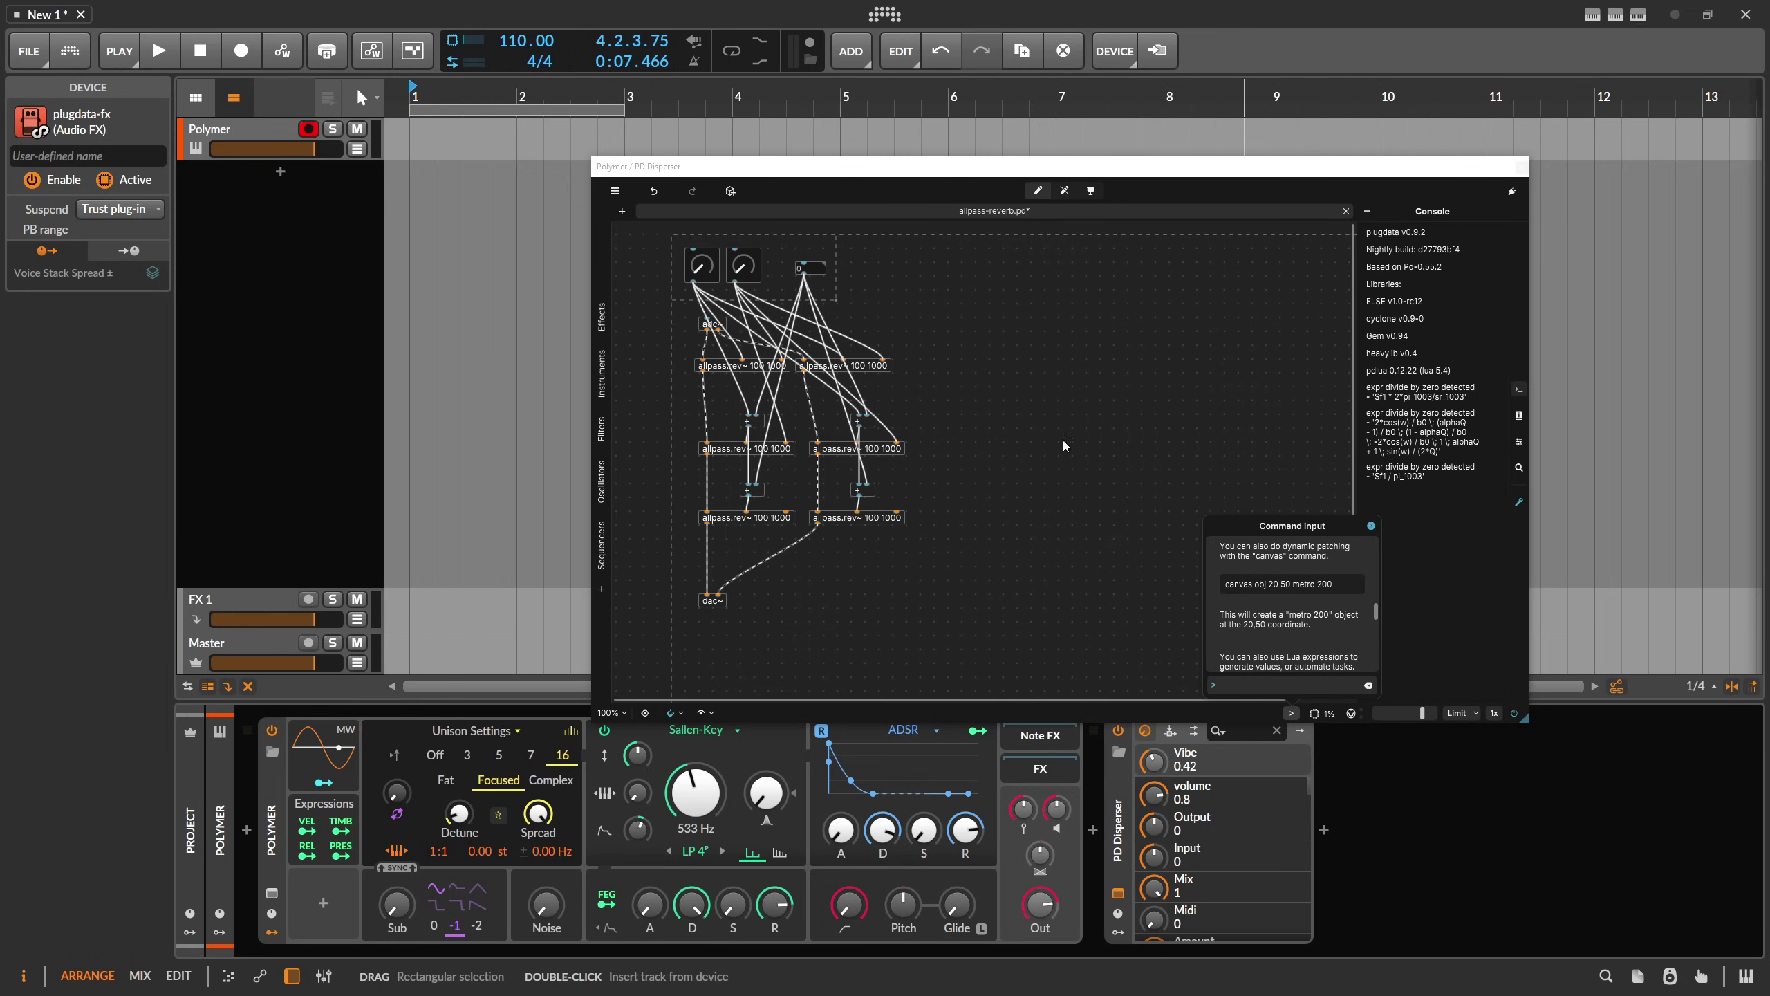
{"action": "left_click", "coordinate": [1255, 585]}
{"action": "key", "text": "Return"}
Move the metro 200 object clear of the knobs, then box-select every object and delete it
{"action": "left_click_drag", "start_coordinate": [719, 279], "coordinate": [892, 315]}
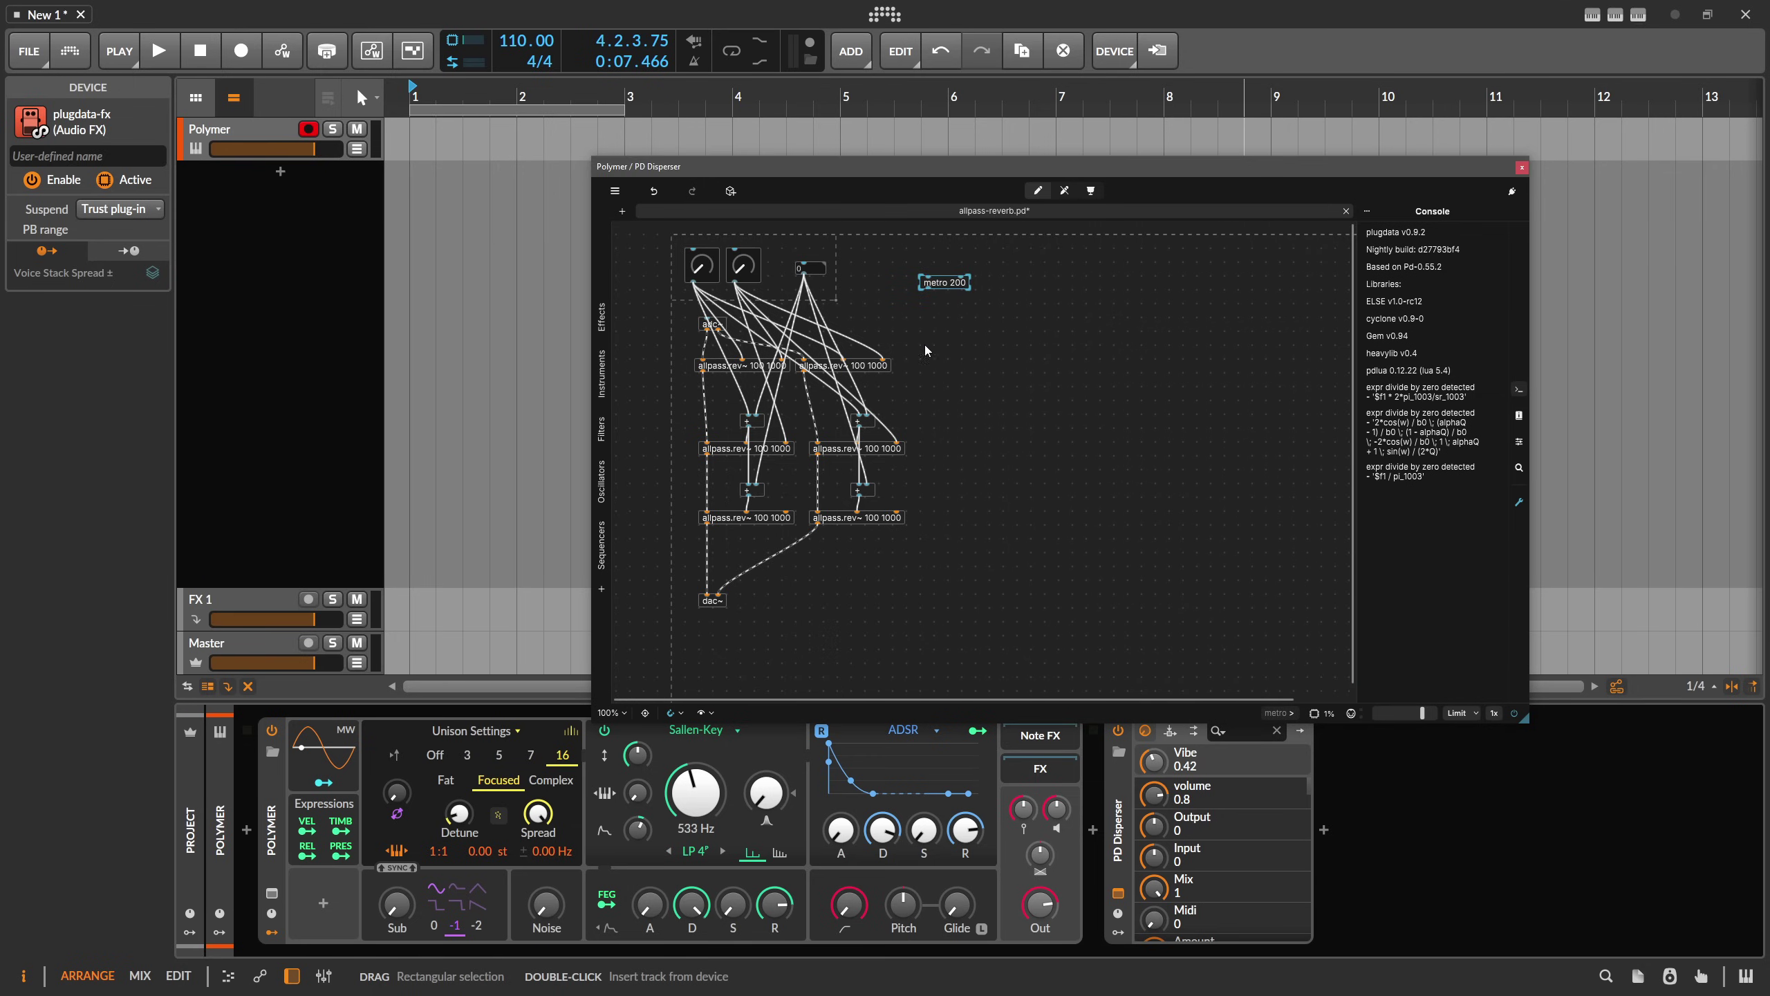
{"action": "mouse_move", "coordinate": [1084, 584]}
{"action": "left_mouse_down"}
{"action": "mouse_move", "coordinate": [670, 249]}
{"action": "mouse_move", "coordinate": [952, 450]}
{"action": "mouse_move", "coordinate": [1070, 606]}
{"action": "left_mouse_up"}
{"action": "key", "text": "Delete"}
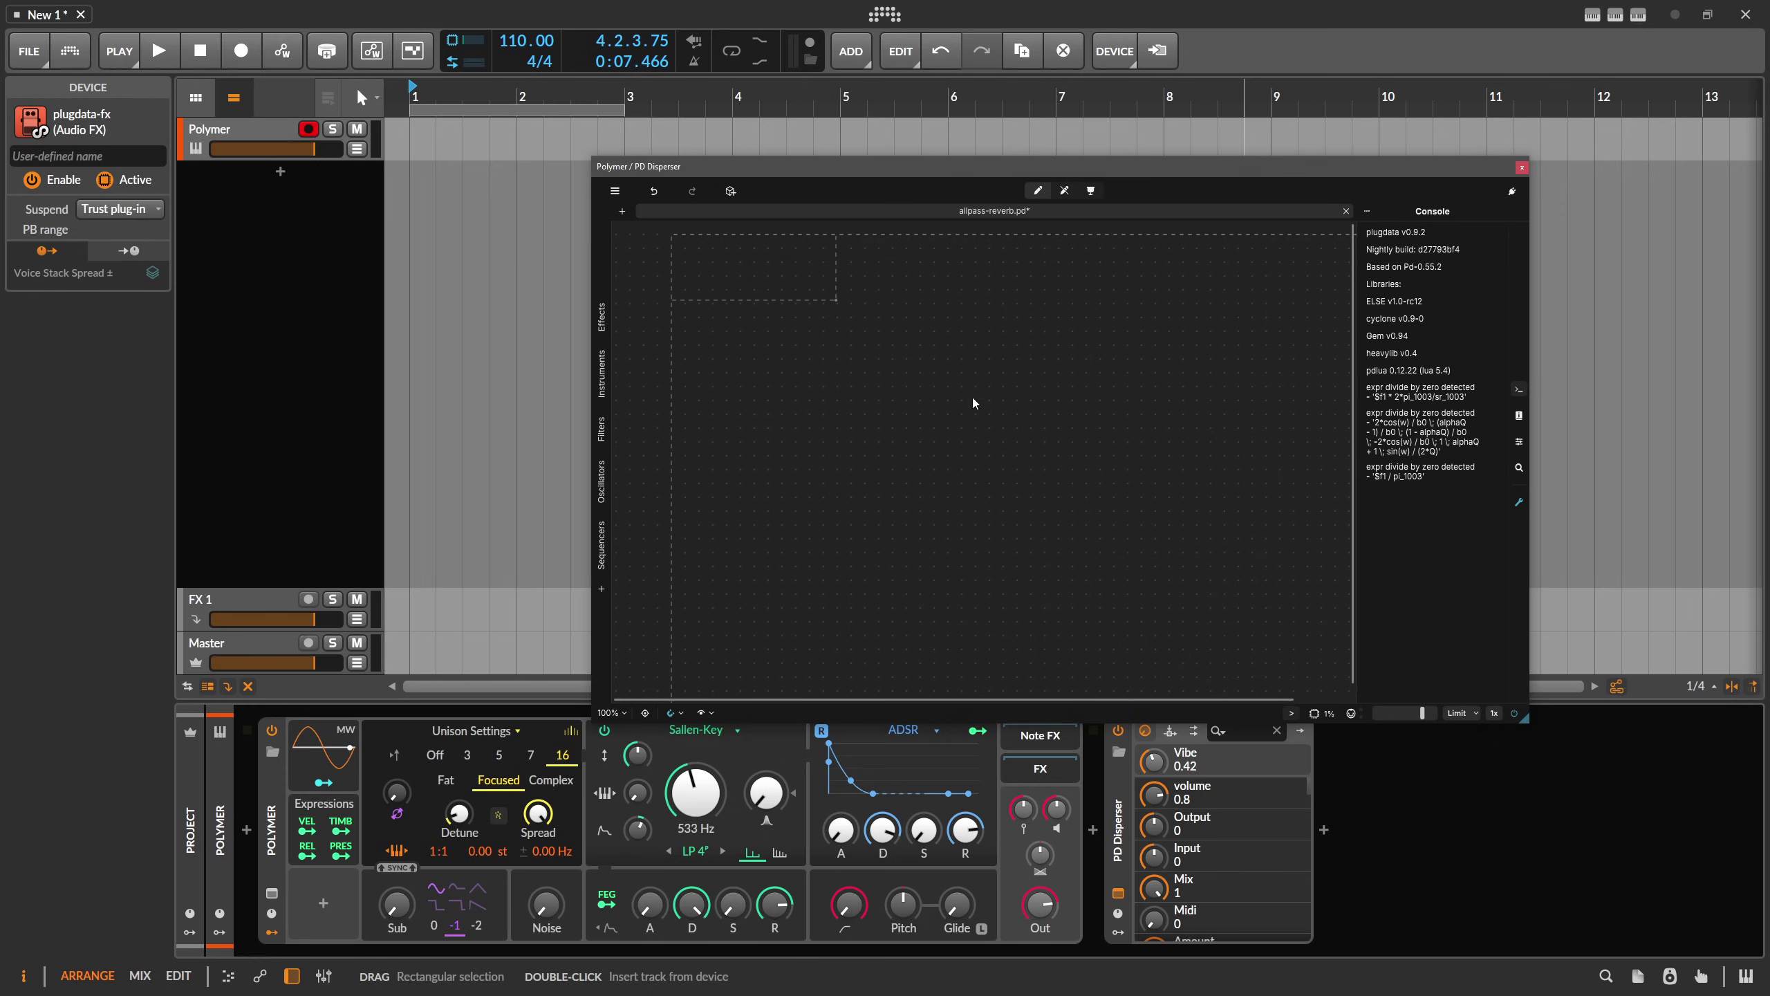
Run the Lua grid example from Command input help to generate a 20x20 grid of 400 toggles
{"action": "left_click", "coordinate": [1291, 713]}
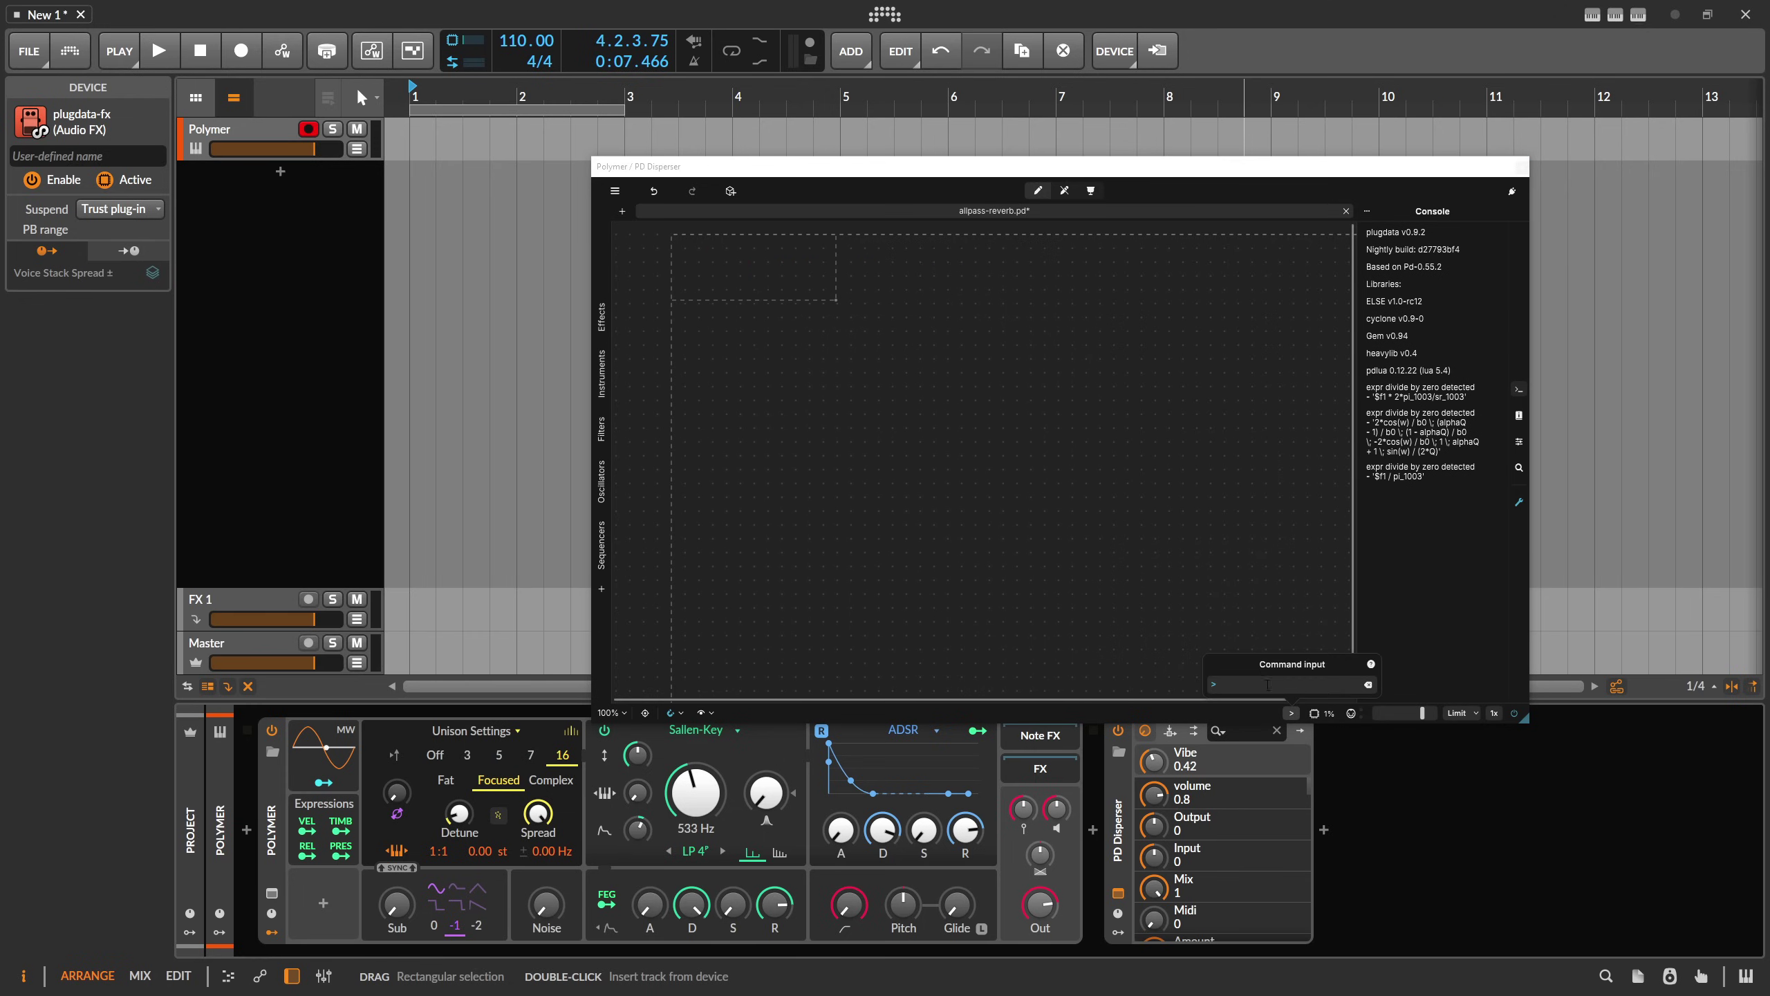
{"action": "left_click", "coordinate": [1371, 665]}
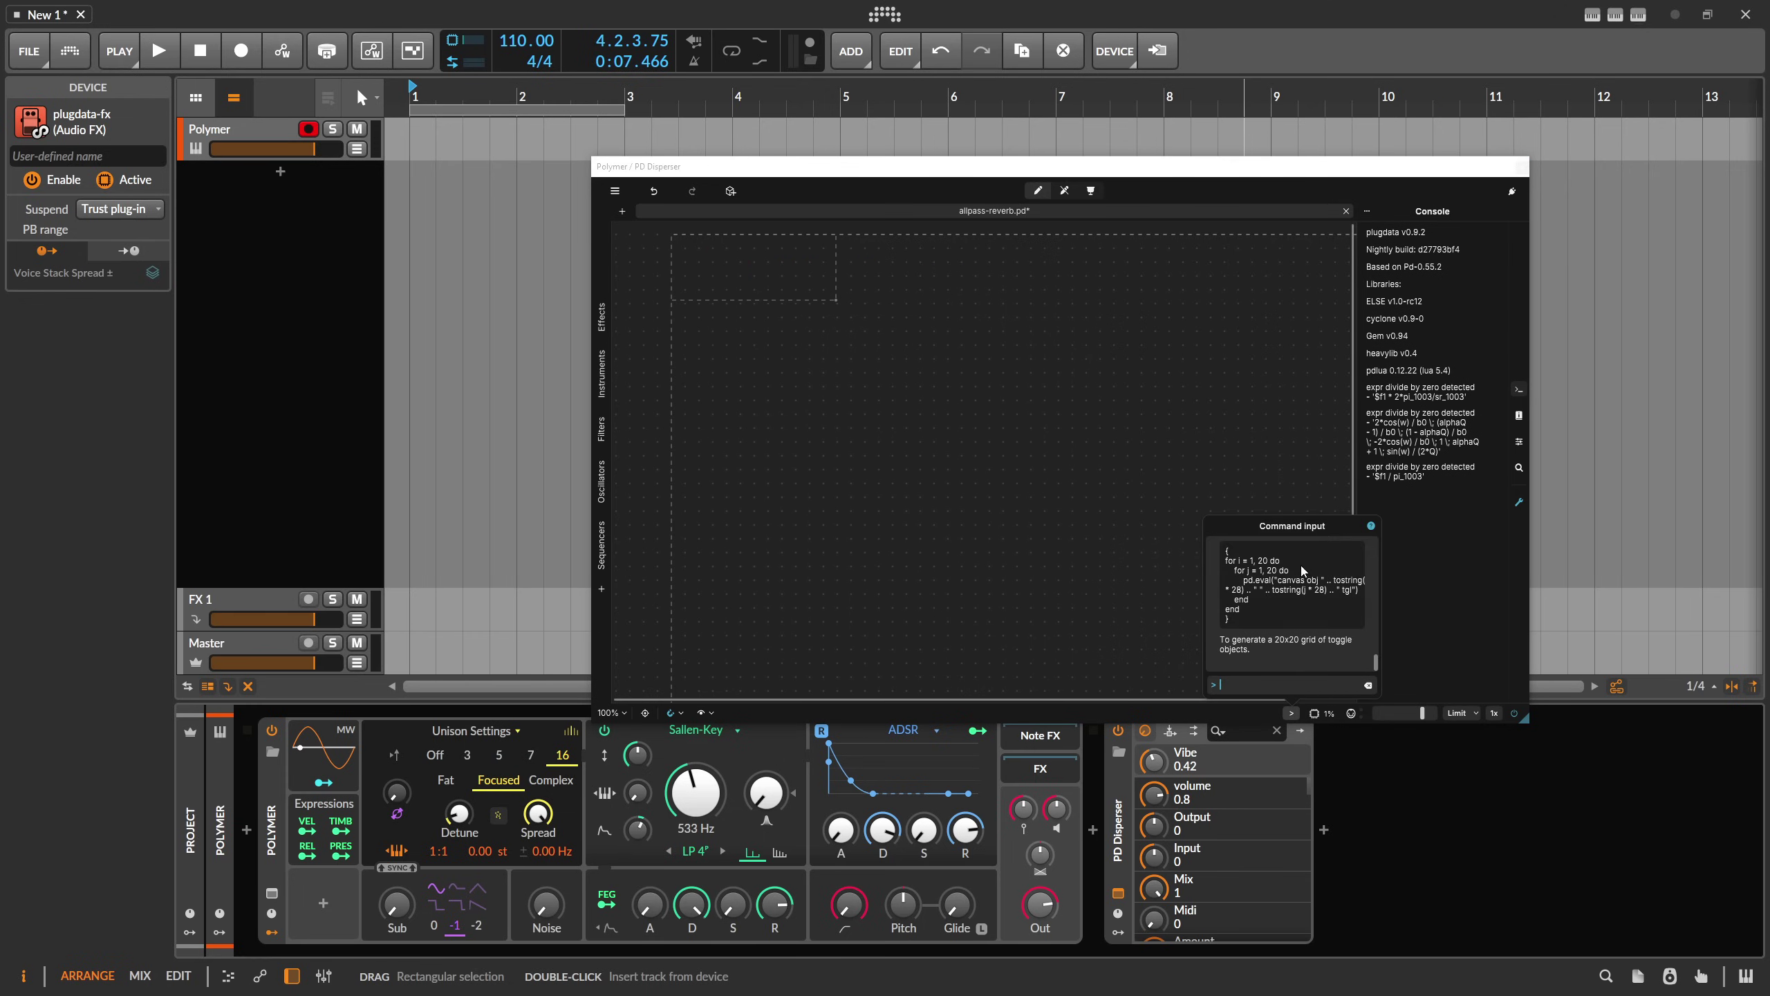
{"action": "scroll", "coordinate": [1246, 584], "scroll_direction": "up", "scroll_amount": 2}
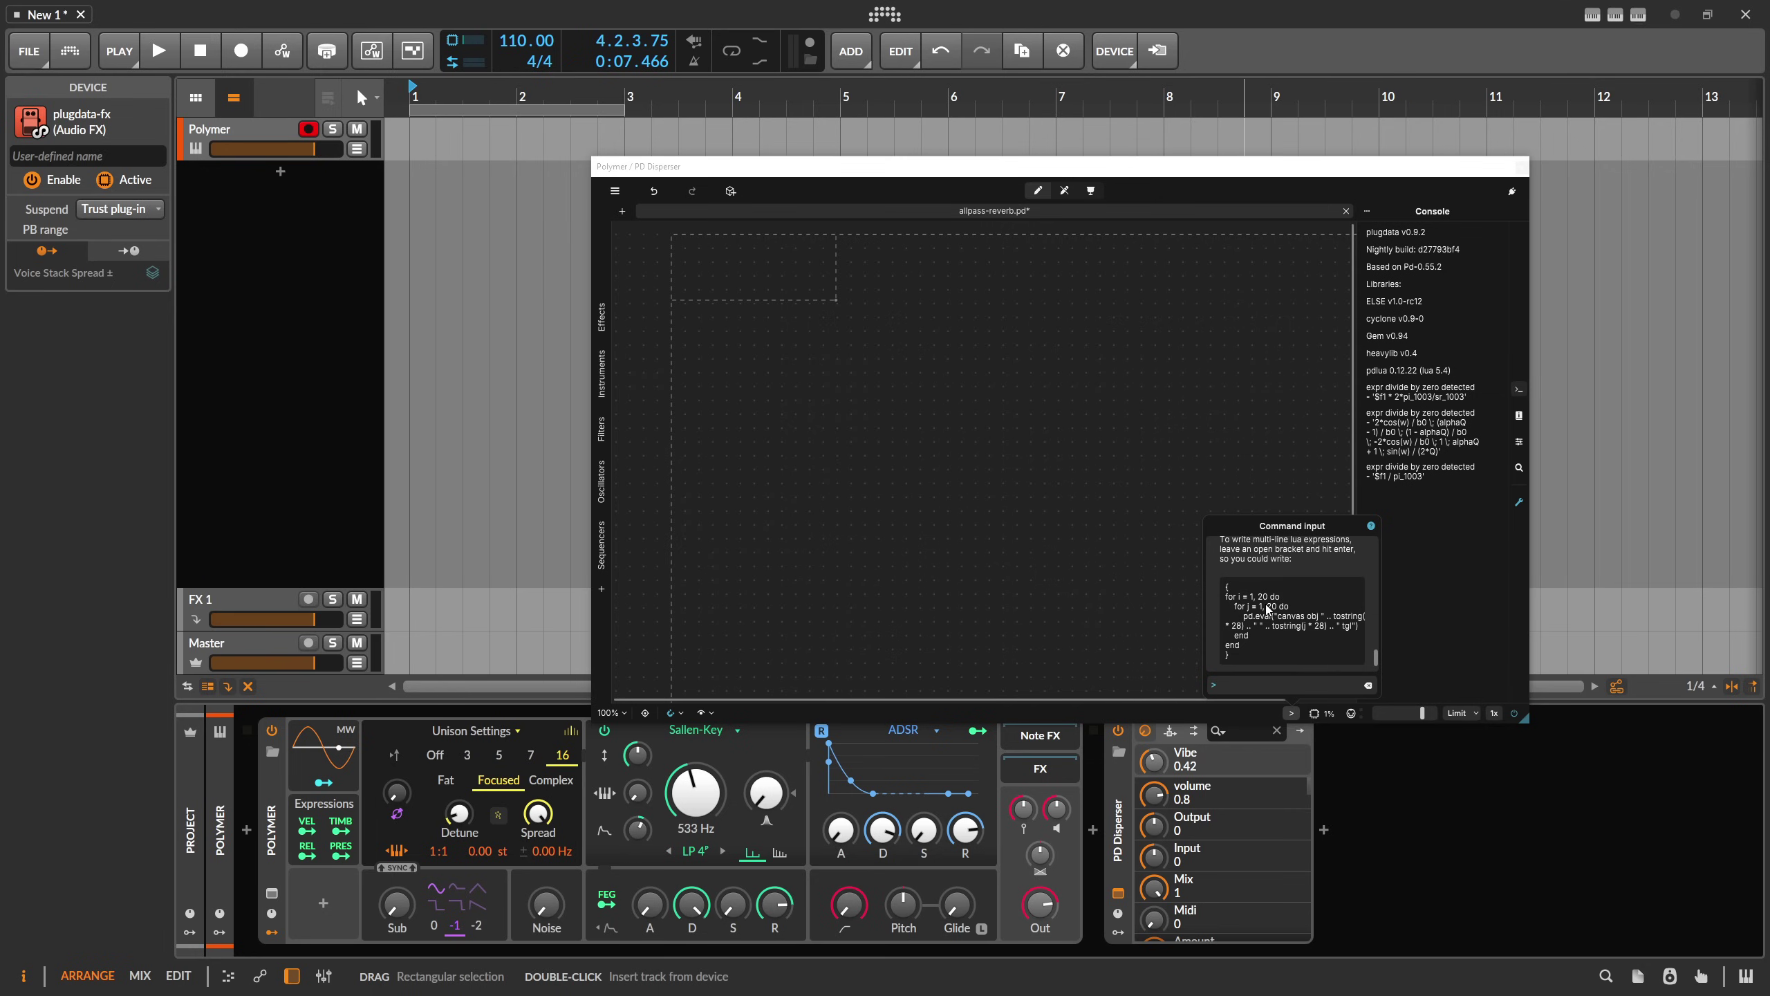
{"action": "scroll", "coordinate": [1282, 606], "scroll_direction": "down", "scroll_amount": 2}
{"action": "left_click", "coordinate": [1259, 576]}
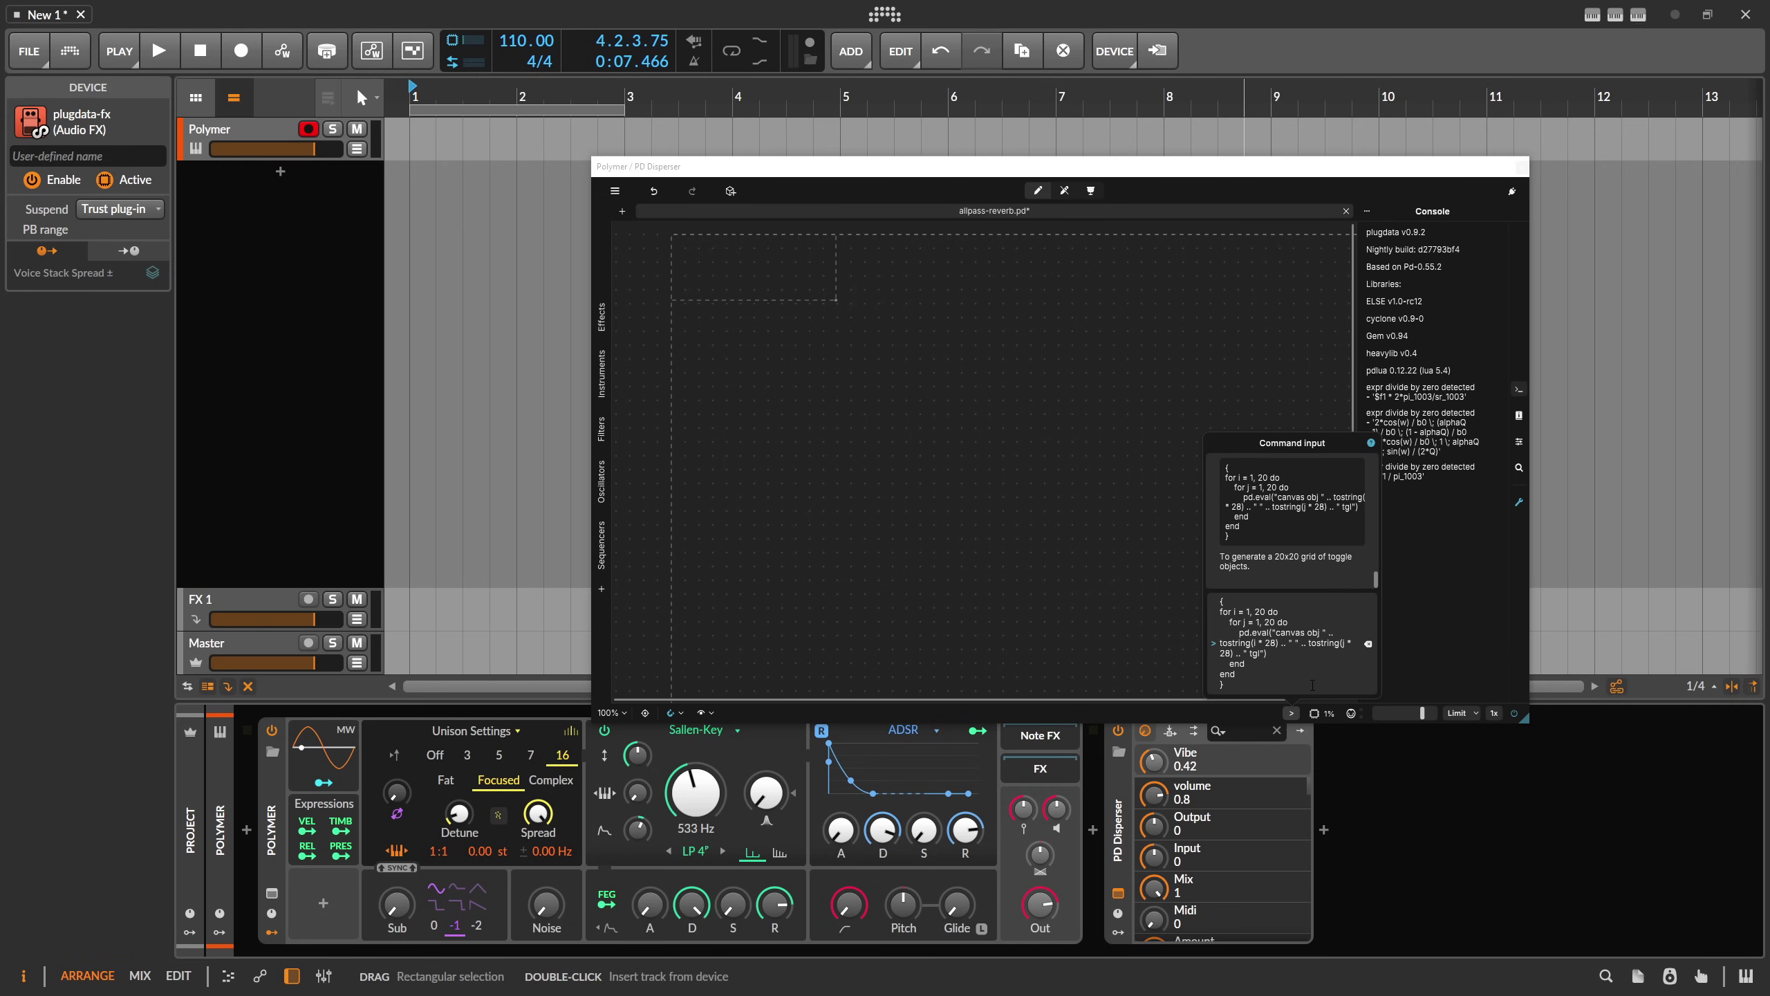
{"action": "key", "text": "Return"}
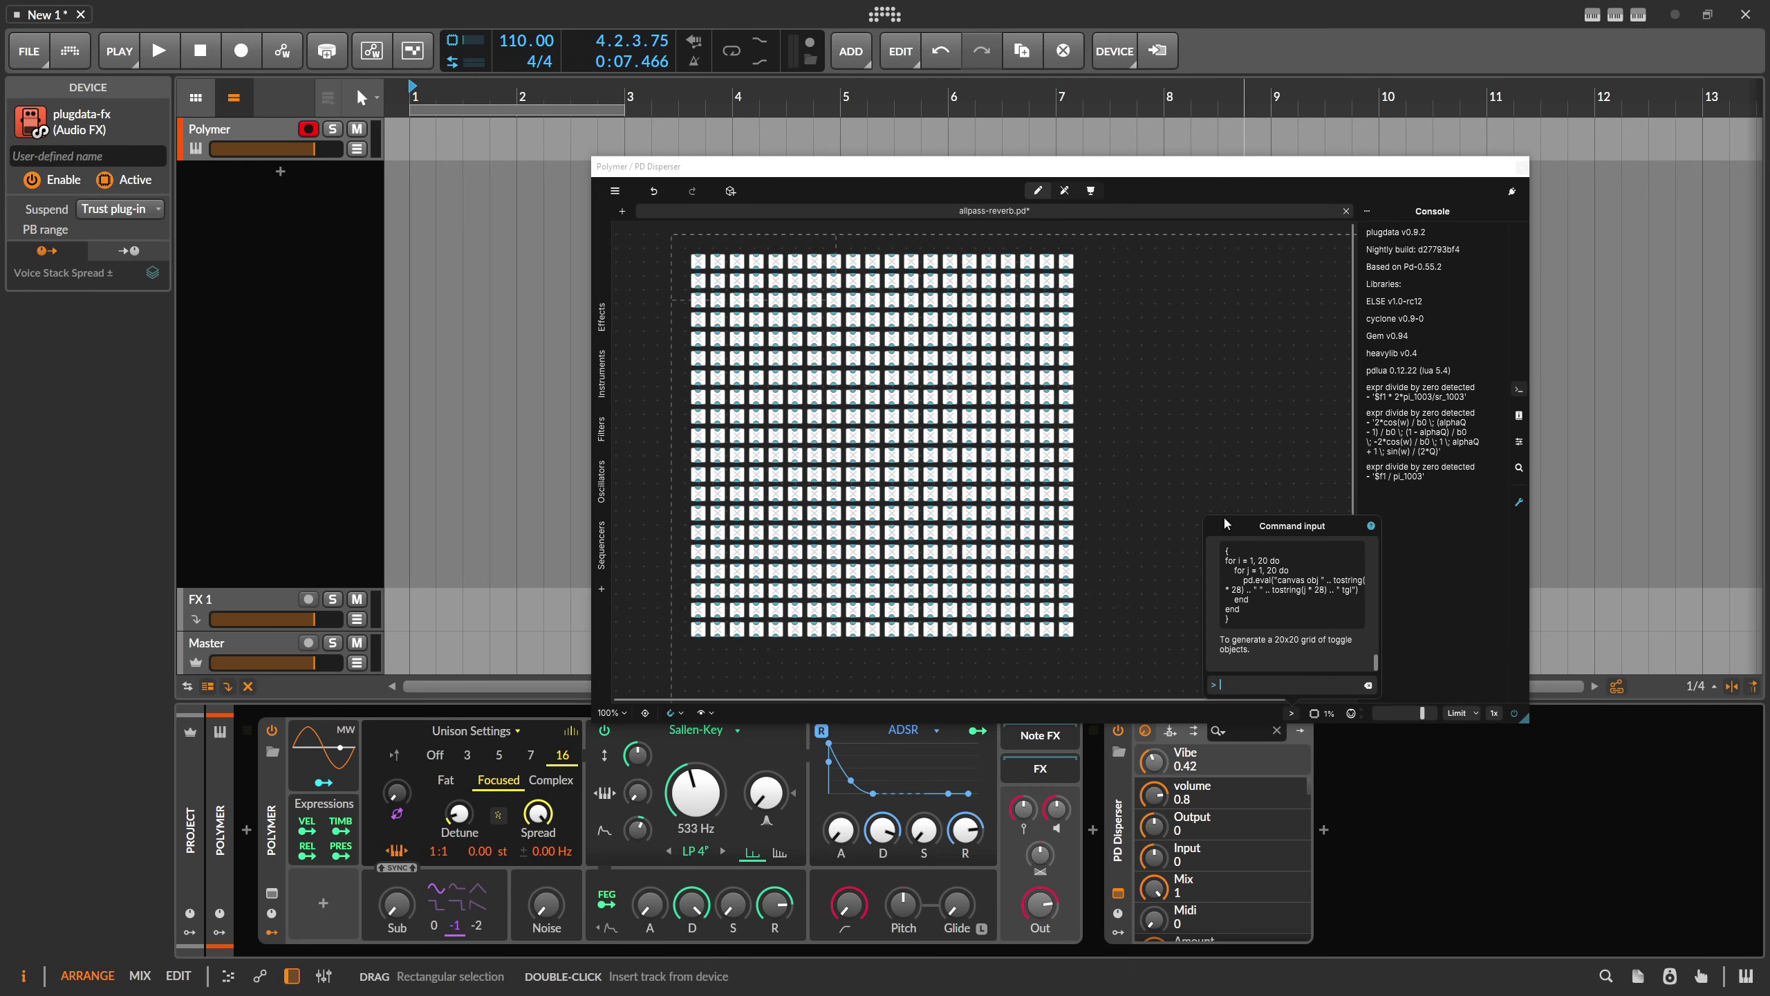
Select all 400 toggles and delete the grid, leaving the canvas empty
{"action": "left_click", "coordinate": [1217, 481]}
{"action": "mouse_move", "coordinate": [669, 268]}
{"action": "left_mouse_down"}
{"action": "mouse_move", "coordinate": [781, 282]}
{"action": "mouse_move", "coordinate": [1130, 581]}
{"action": "mouse_move", "coordinate": [1134, 640]}
{"action": "mouse_move", "coordinate": [724, 313]}
{"action": "mouse_move", "coordinate": [697, 254]}
{"action": "left_mouse_up"}
{"action": "left_click", "coordinate": [1094, 626]}
{"action": "key", "text": "Delete"}
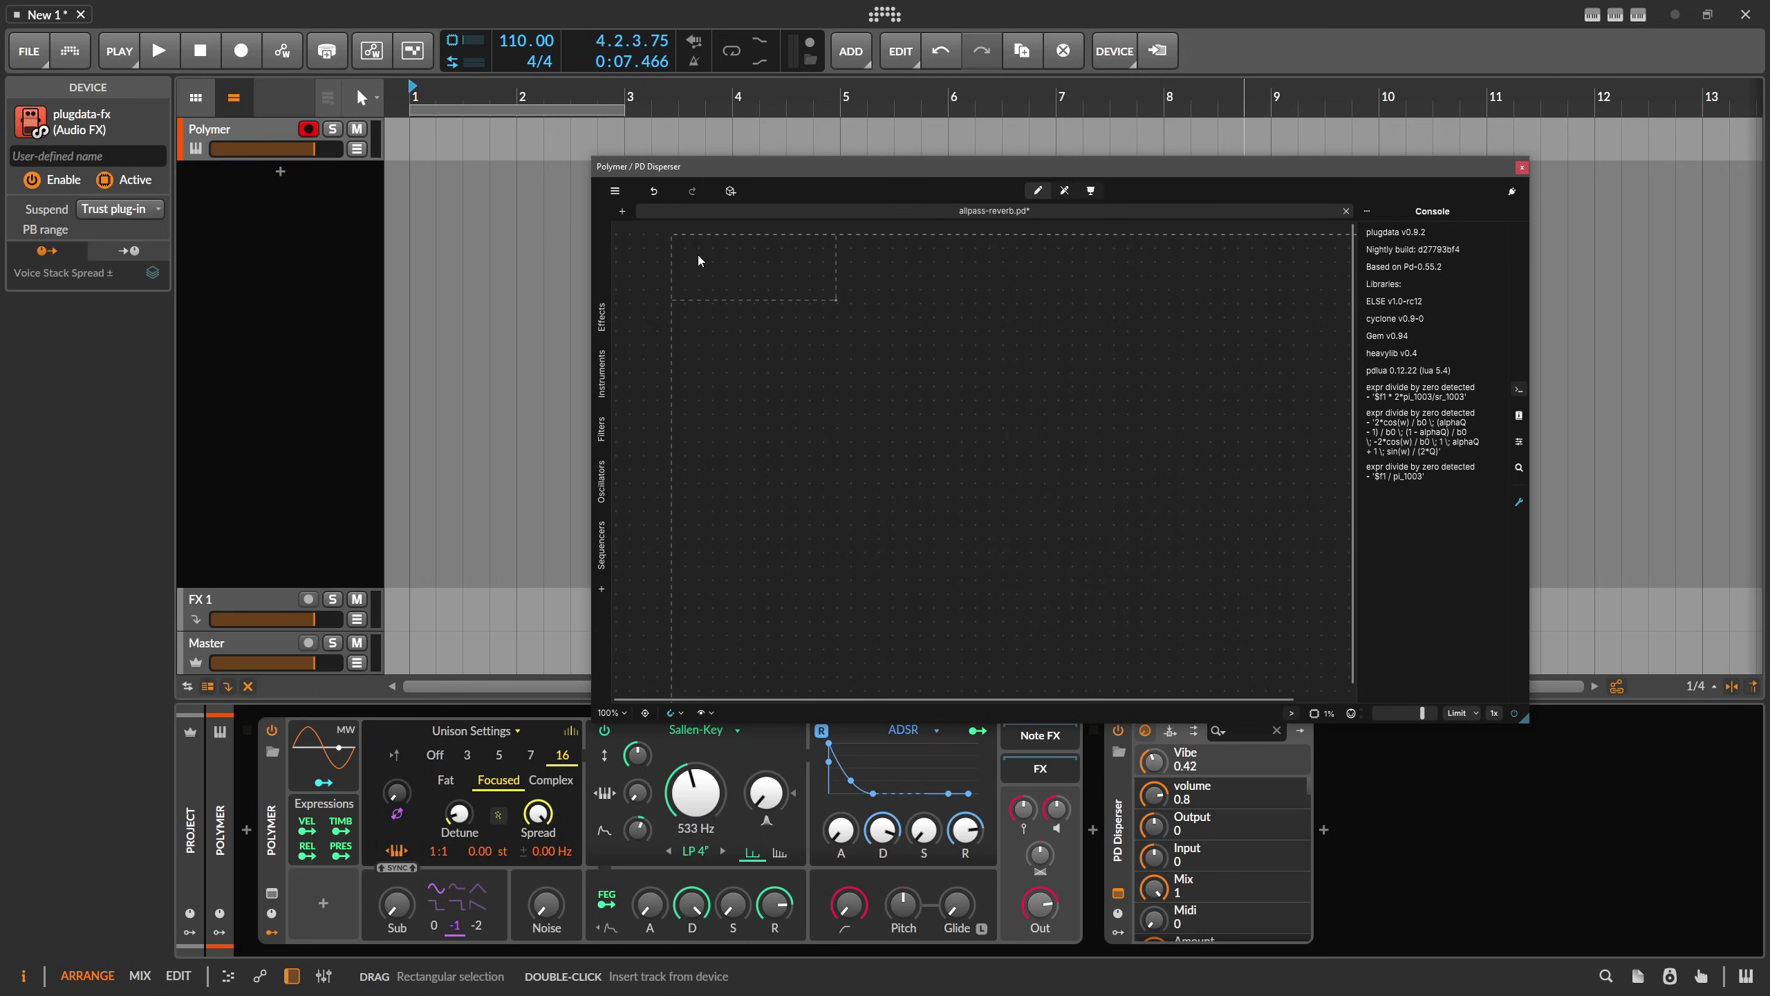
Scroll through the Command input help text again, then move the plugin window up and left
{"action": "left_click", "coordinate": [1292, 713]}
{"action": "left_click", "coordinate": [1370, 664]}
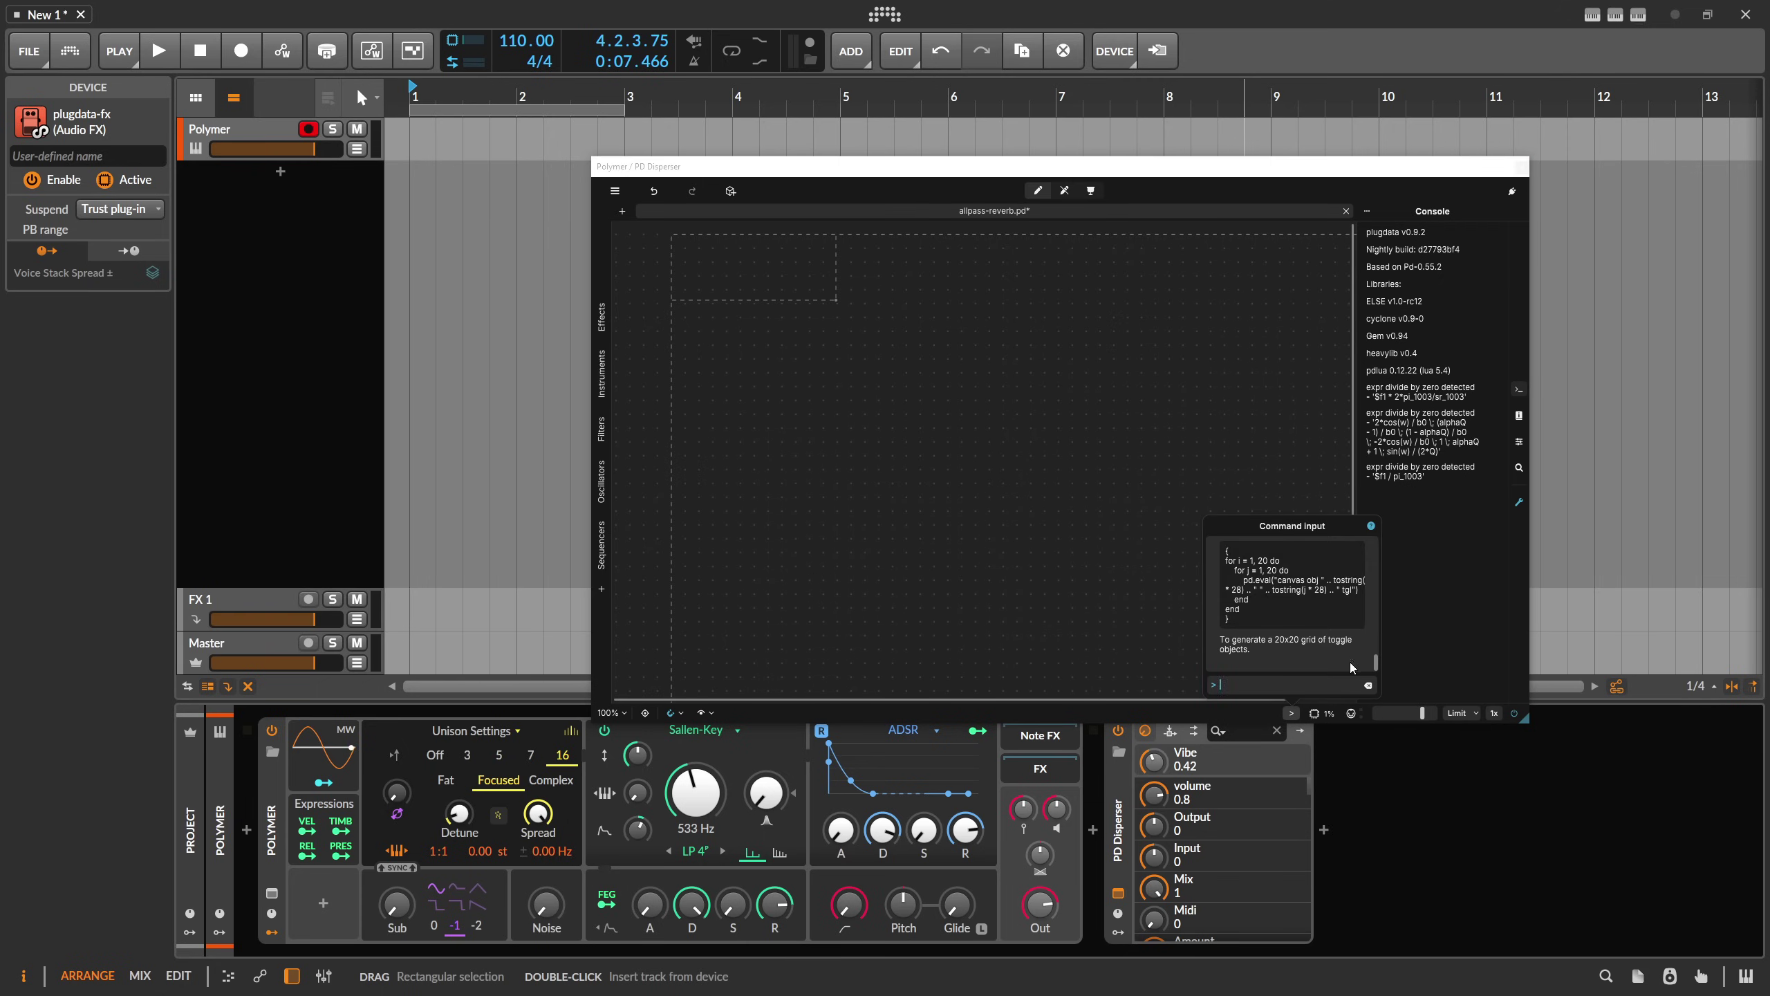
{"action": "scroll", "coordinate": [1338, 636], "scroll_direction": "down", "scroll_amount": 3}
{"action": "scroll", "coordinate": [1344, 636], "scroll_direction": "down", "scroll_amount": 5}
{"action": "left_click", "coordinate": [1275, 486]}
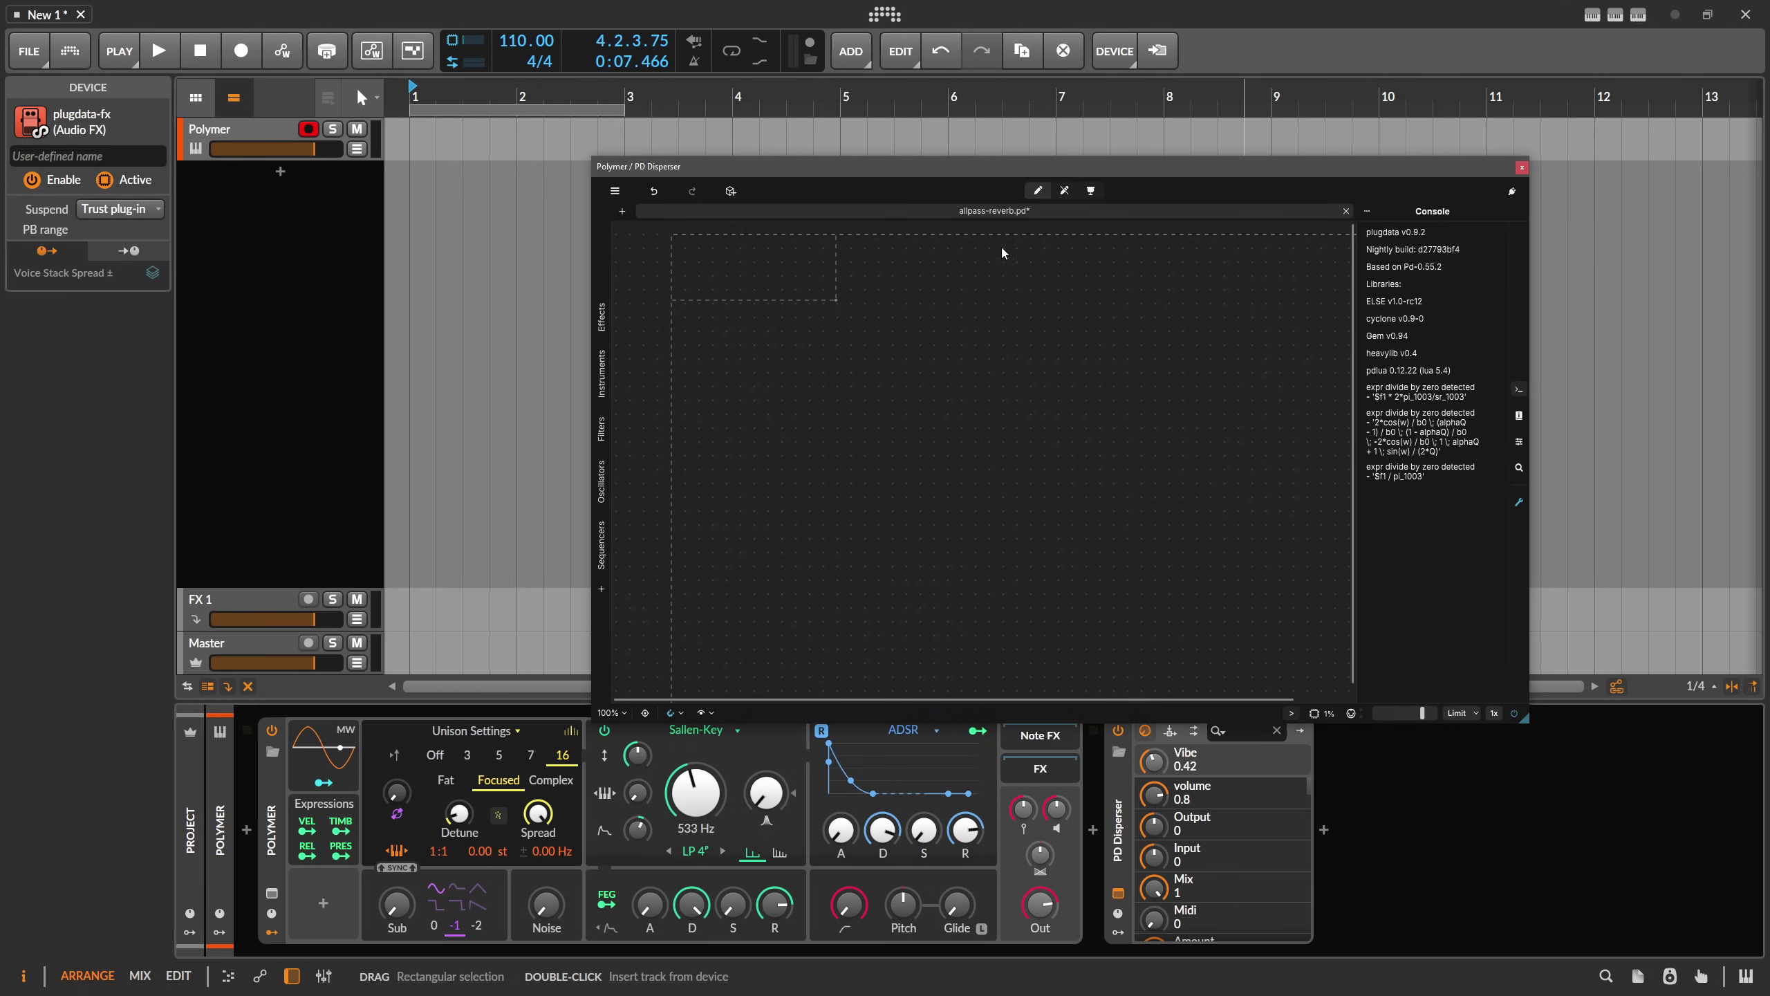
{"action": "left_click_drag", "start_coordinate": [939, 166], "coordinate": [795, 155]}
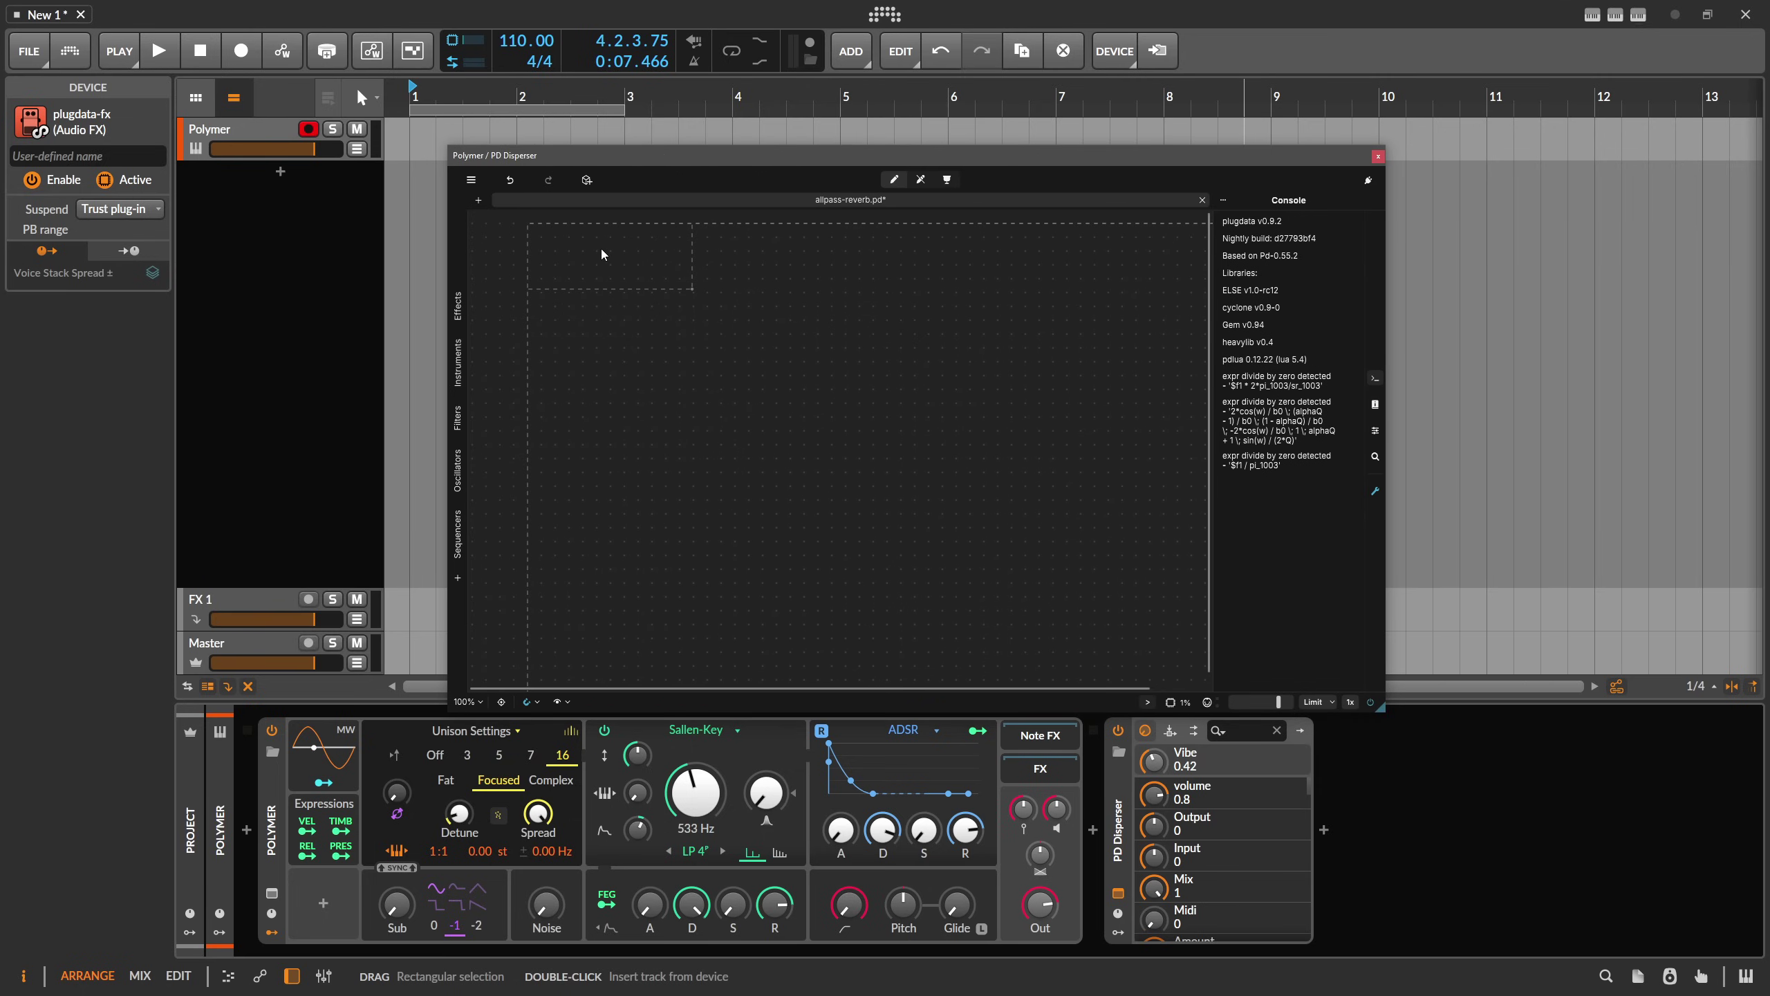
Choose allpass-reverb from the main menu's recent patches
{"action": "left_click", "coordinate": [471, 180]}
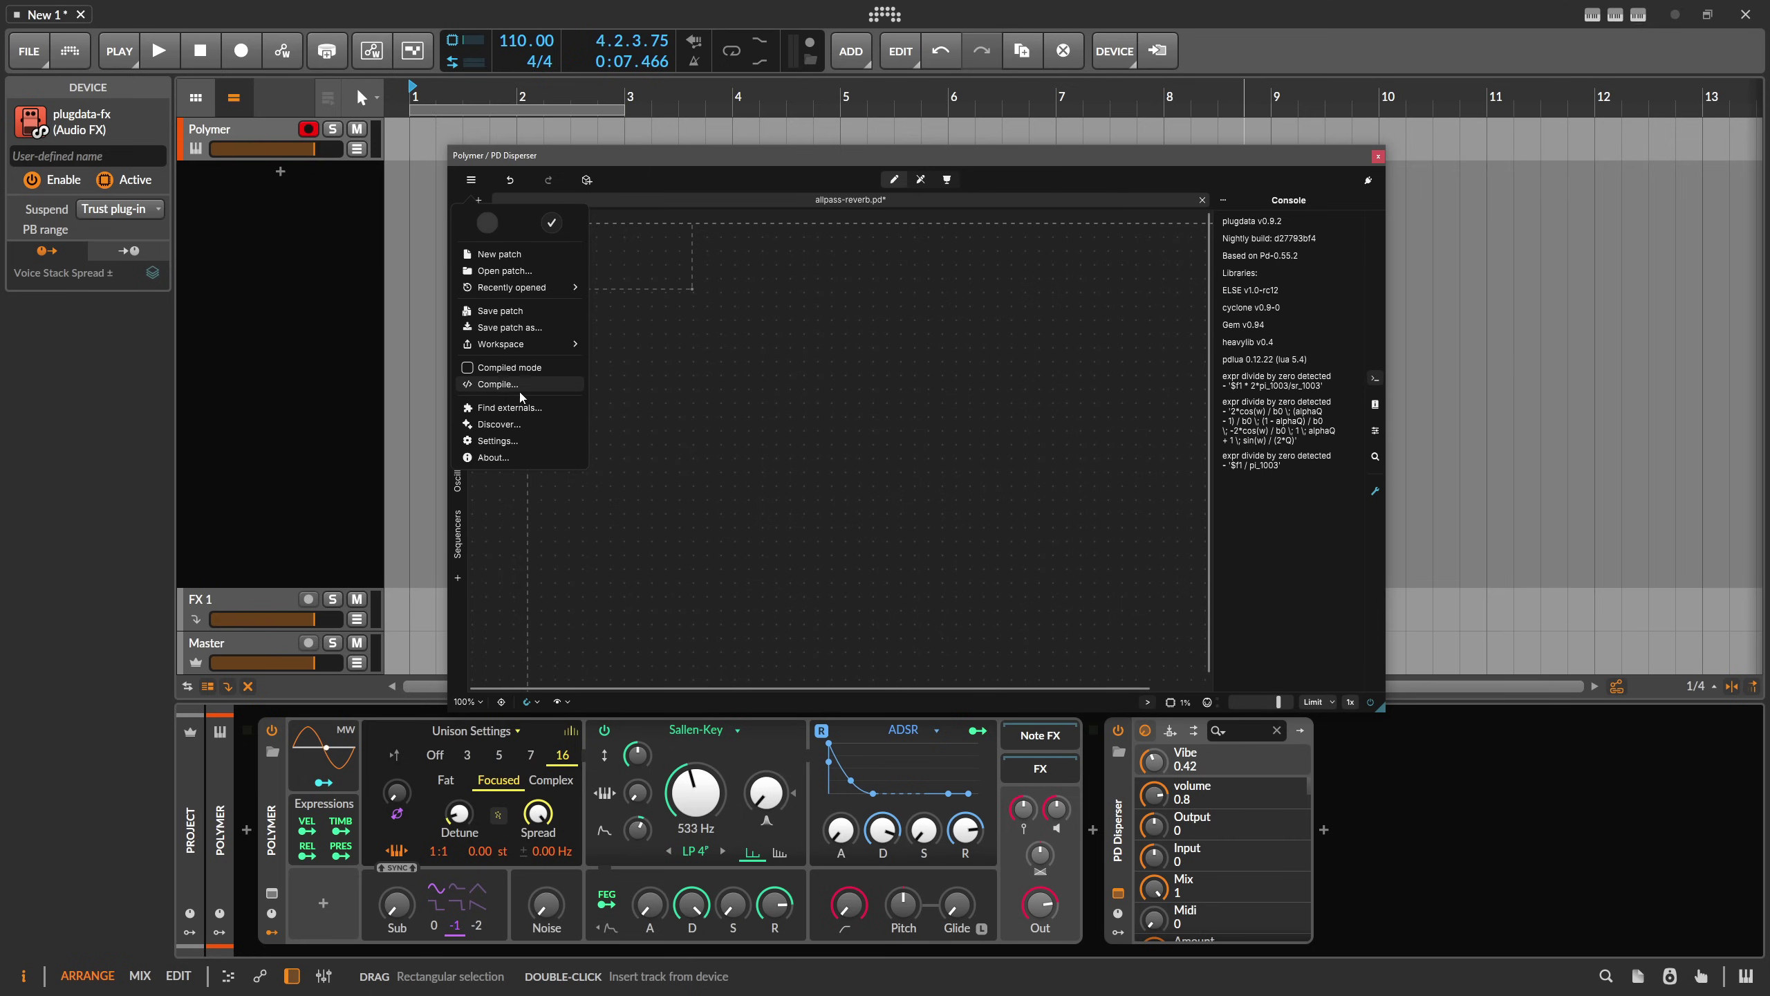
{"action": "left_click", "coordinate": [631, 260]}
{"action": "left_click", "coordinate": [471, 180]}
{"action": "mouse_move", "coordinate": [516, 284]}
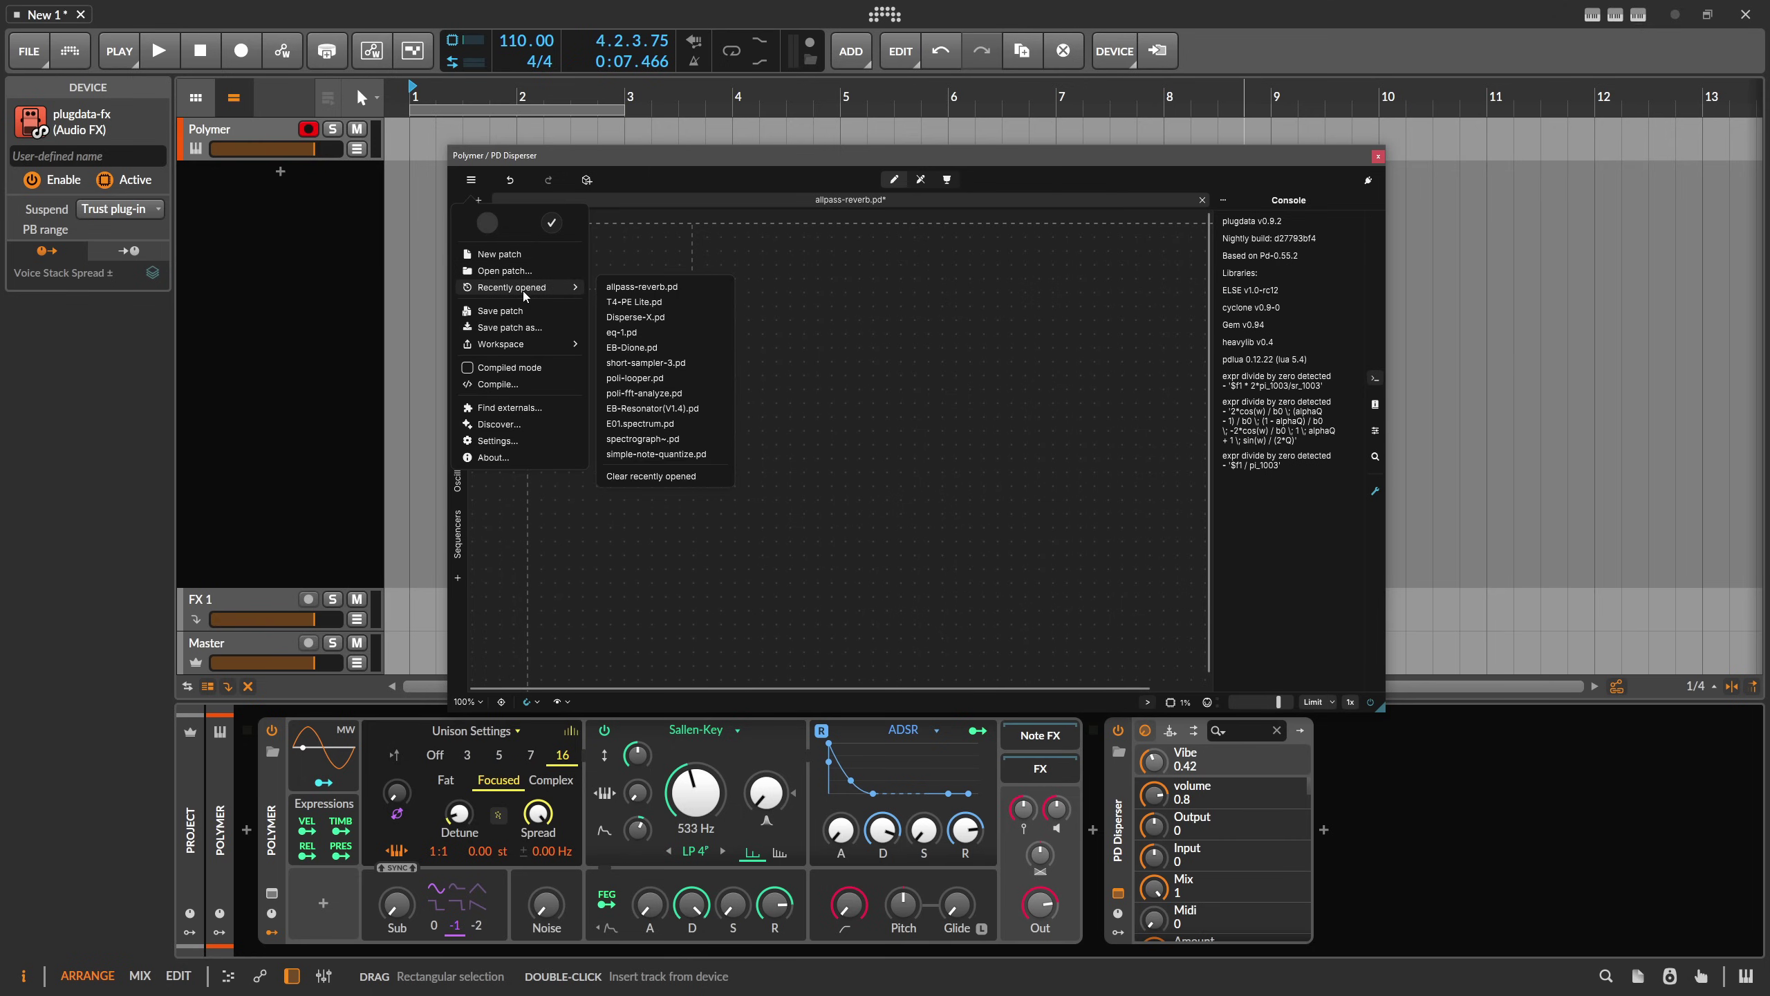
{"action": "left_click", "coordinate": [669, 291]}
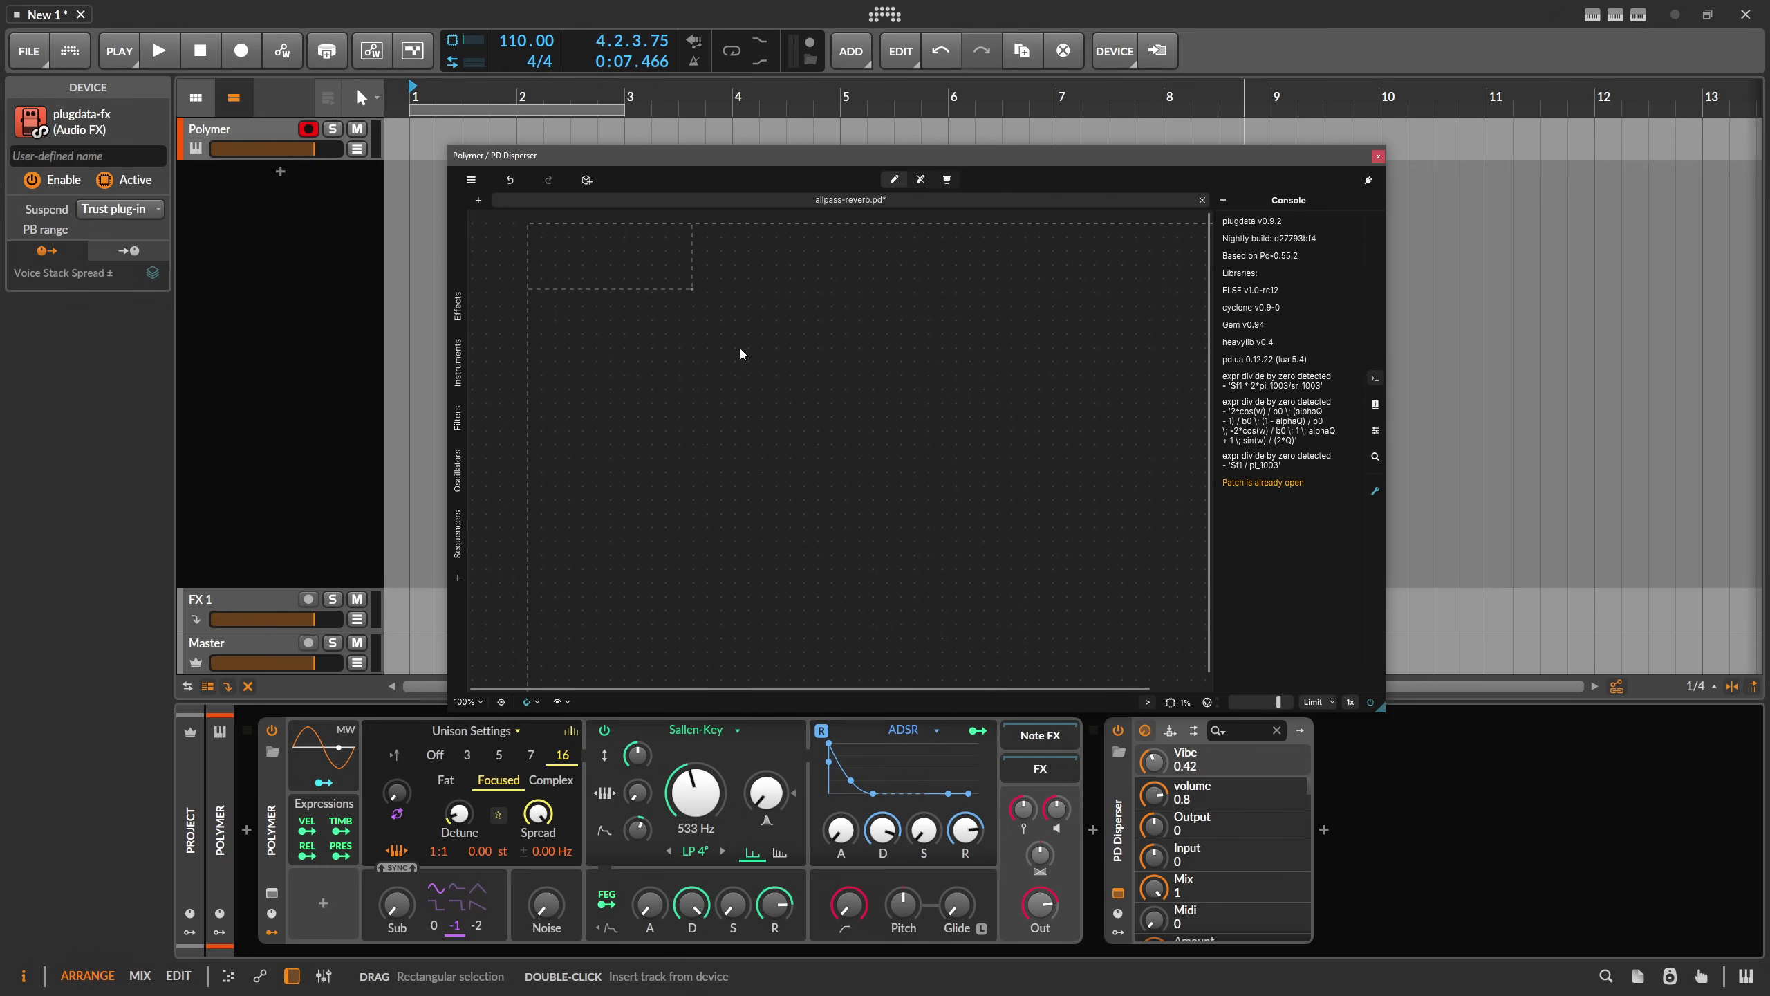
Close the modified allpass-reverb.pd without saving and reopen it from the welcome screen
{"action": "left_click", "coordinate": [1203, 200]}
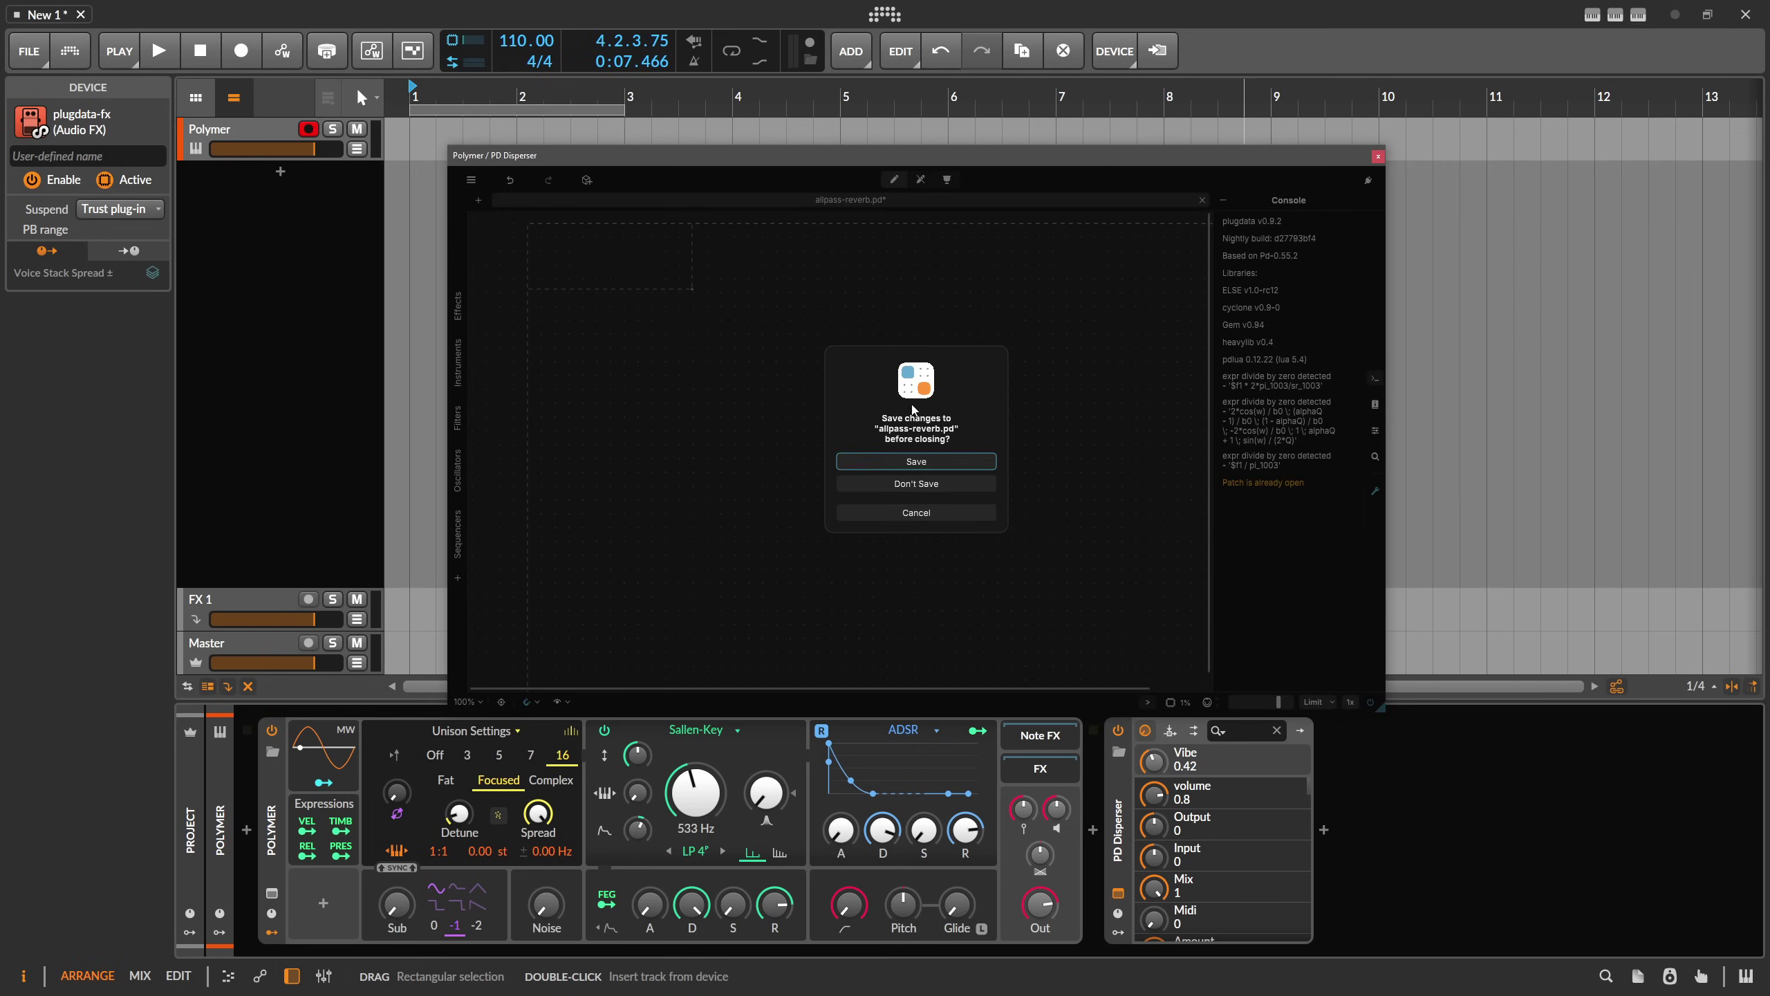
{"action": "left_click", "coordinate": [919, 481]}
{"action": "left_click", "coordinate": [559, 361]}
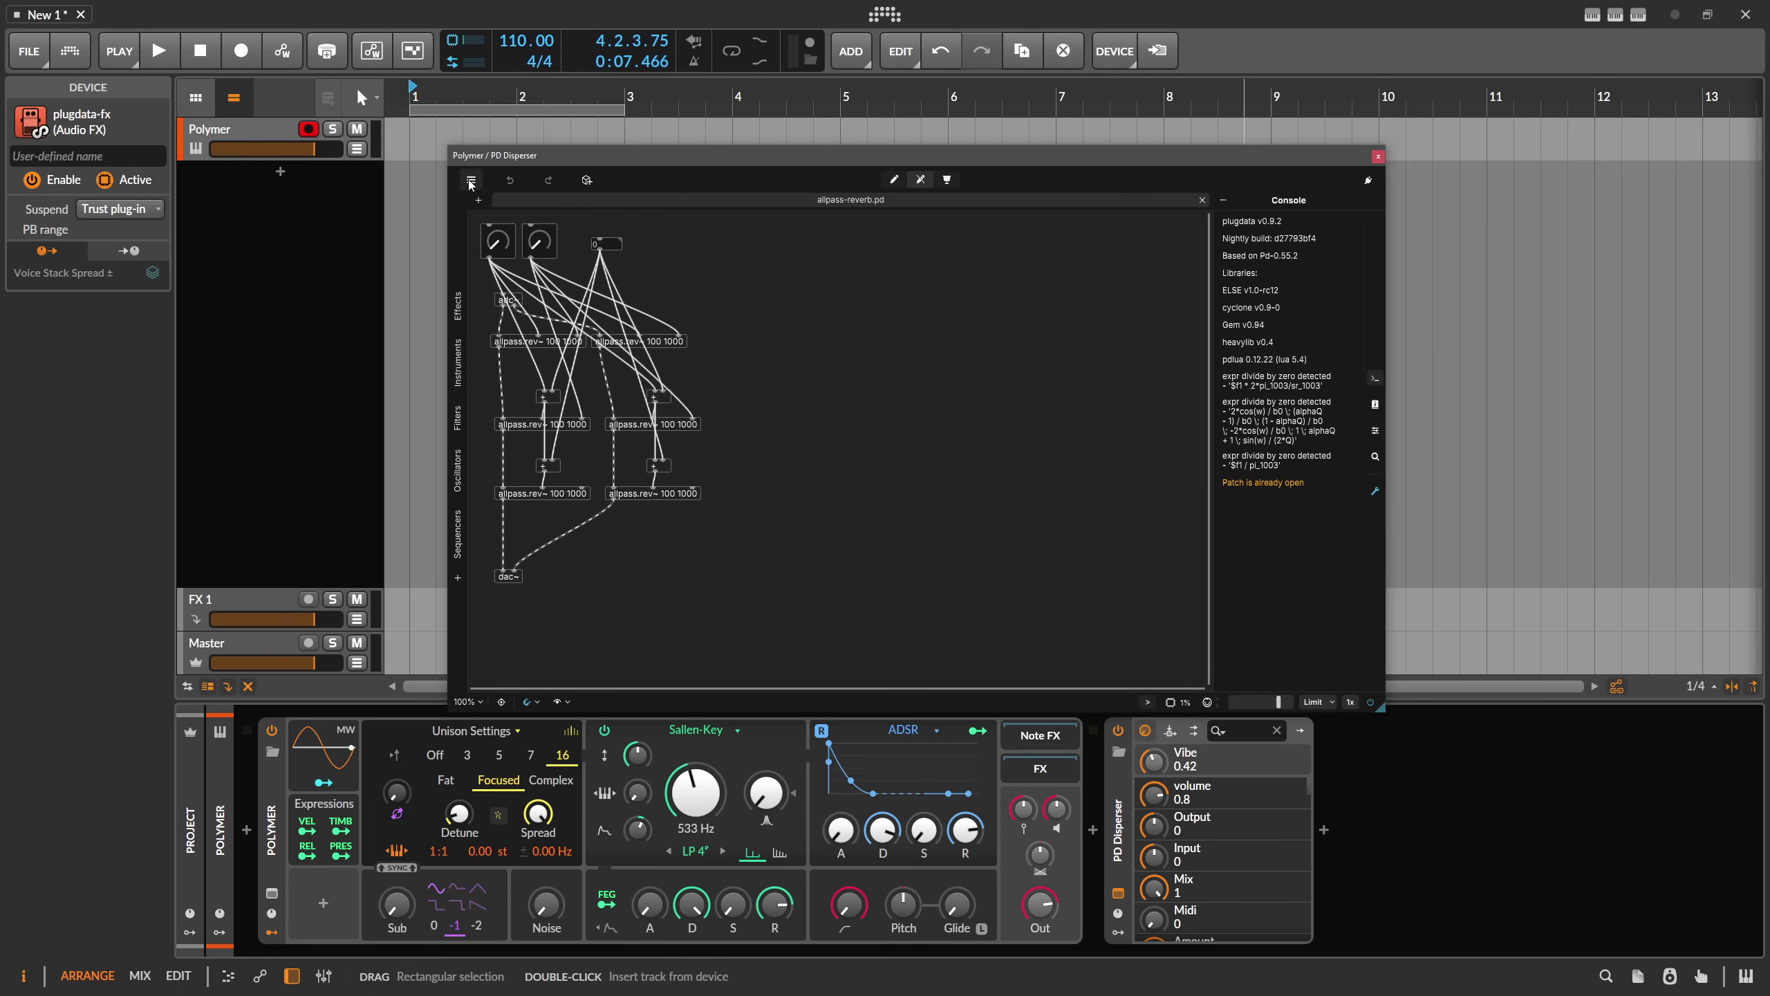
Open the Compiler dialog from the main menu twice, closing it after seeing 'toolchain not found'
{"action": "left_click", "coordinate": [471, 180]}
{"action": "left_click", "coordinate": [503, 385]}
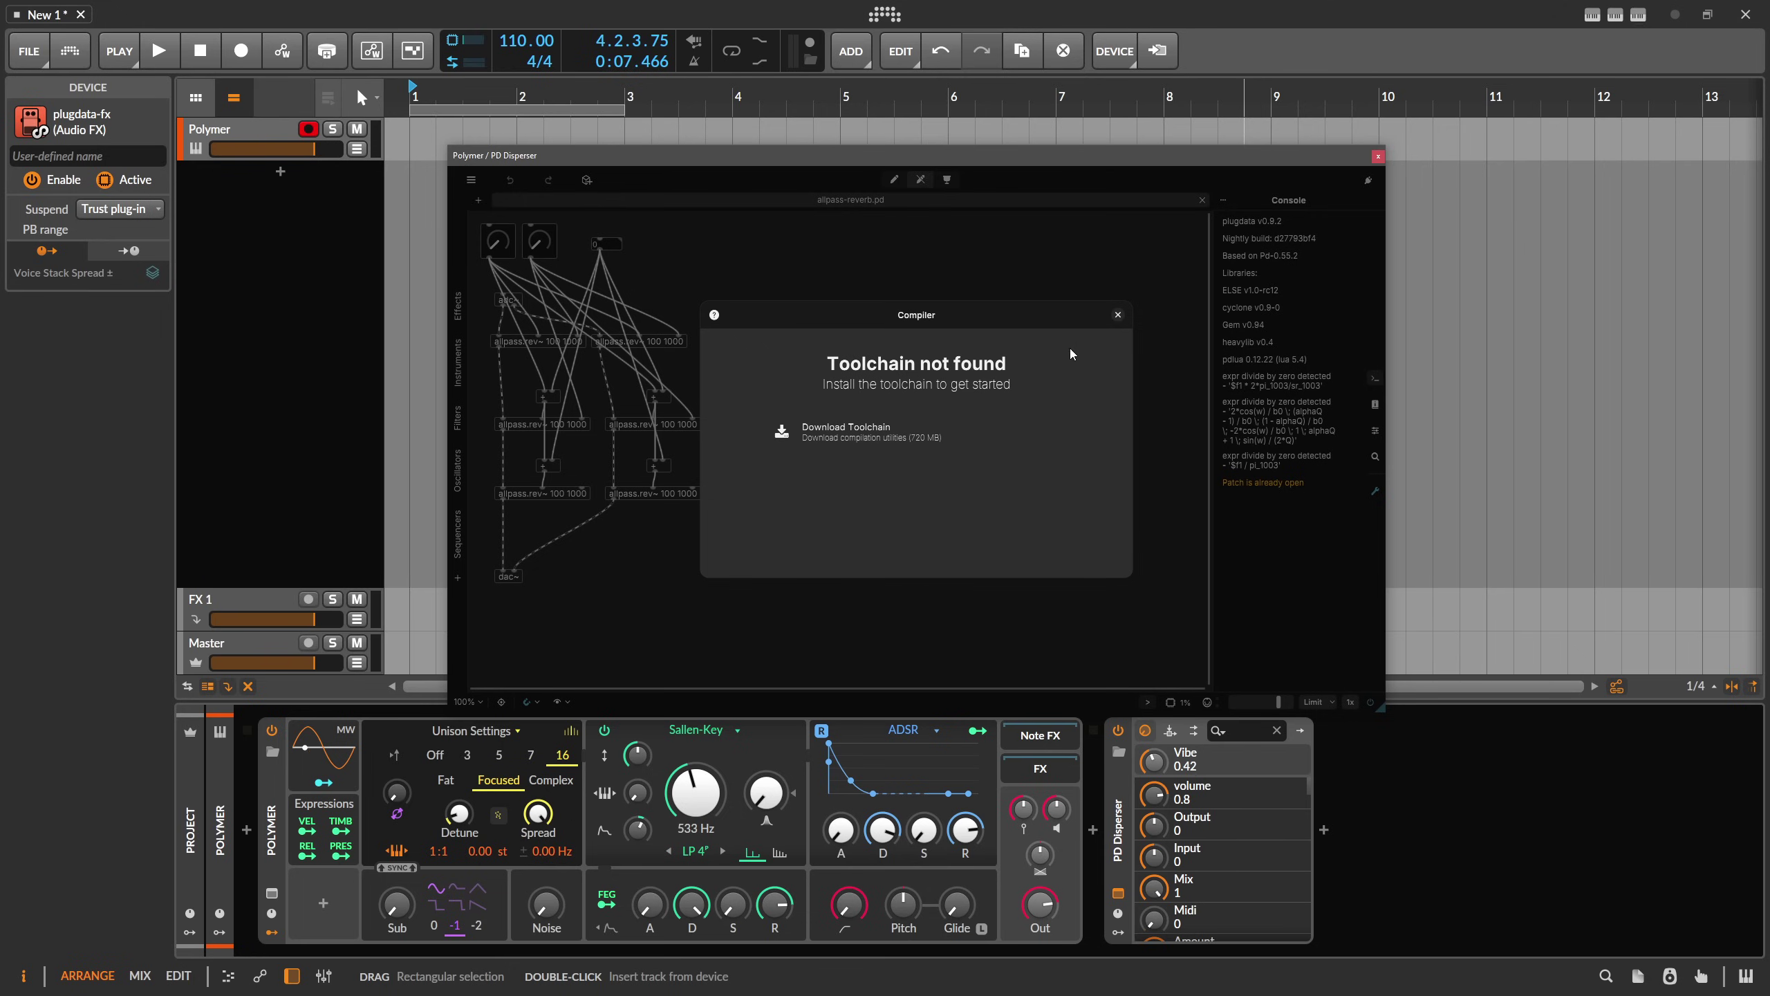
{"action": "left_click", "coordinate": [1118, 316]}
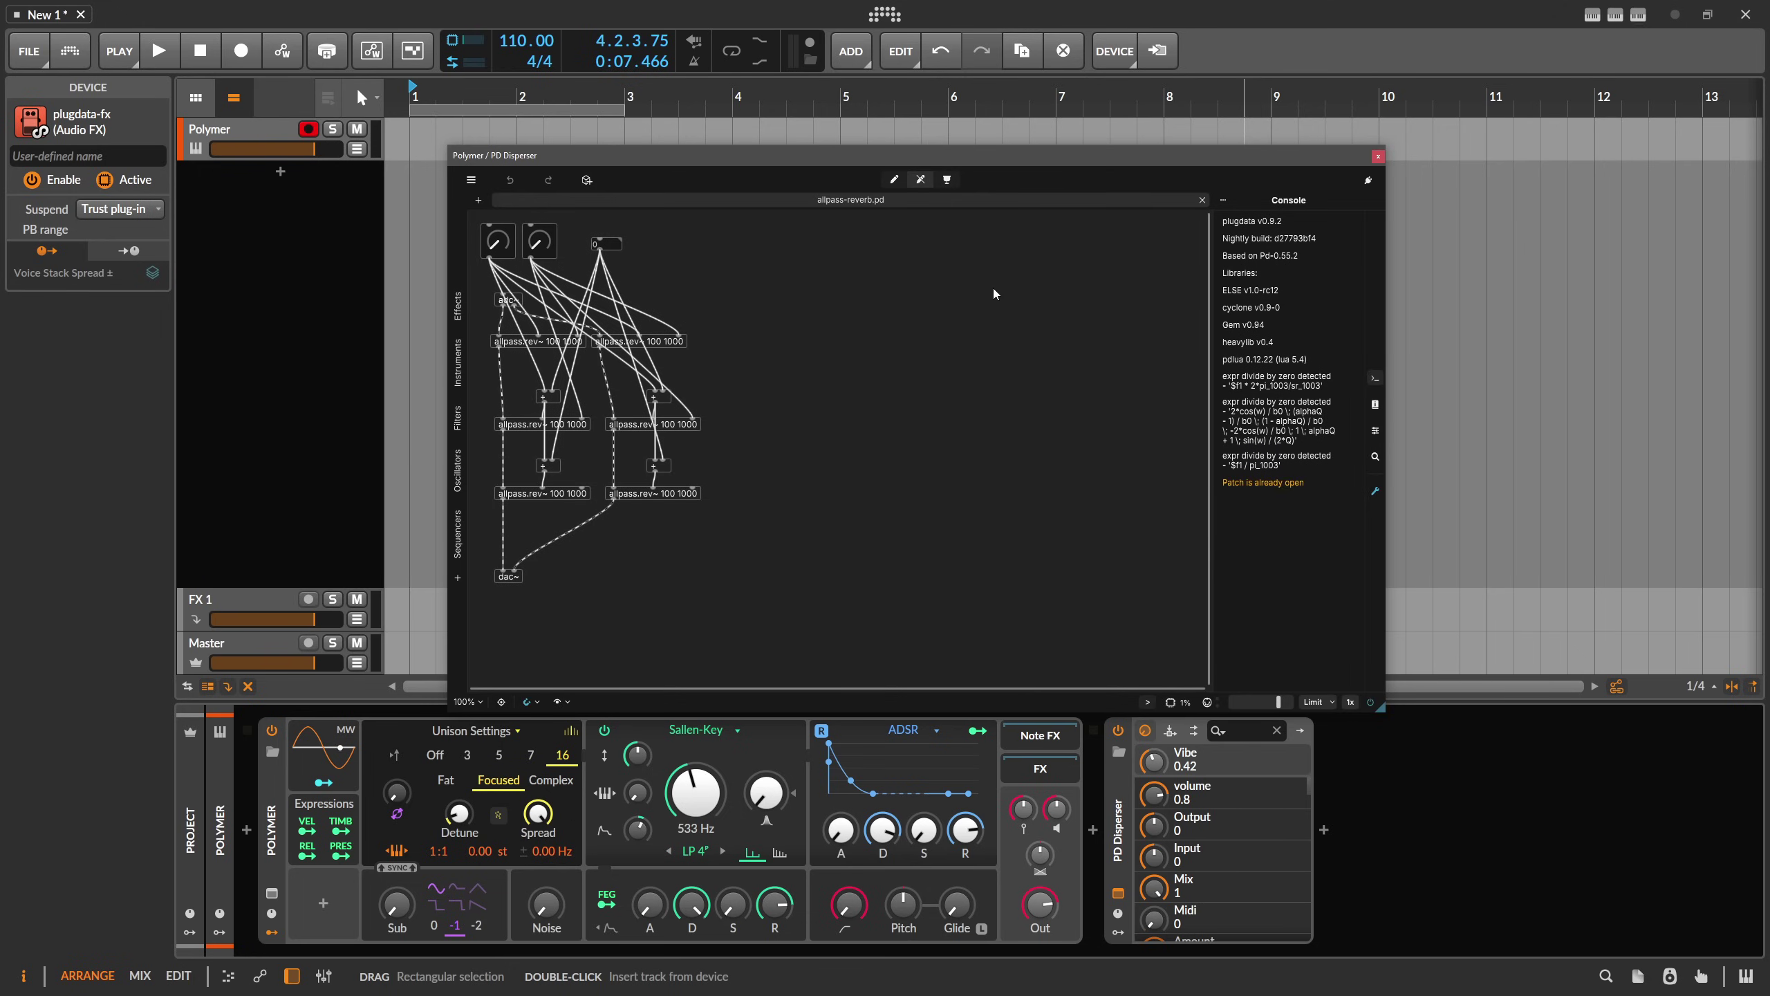
{"action": "left_click", "coordinate": [471, 180]}
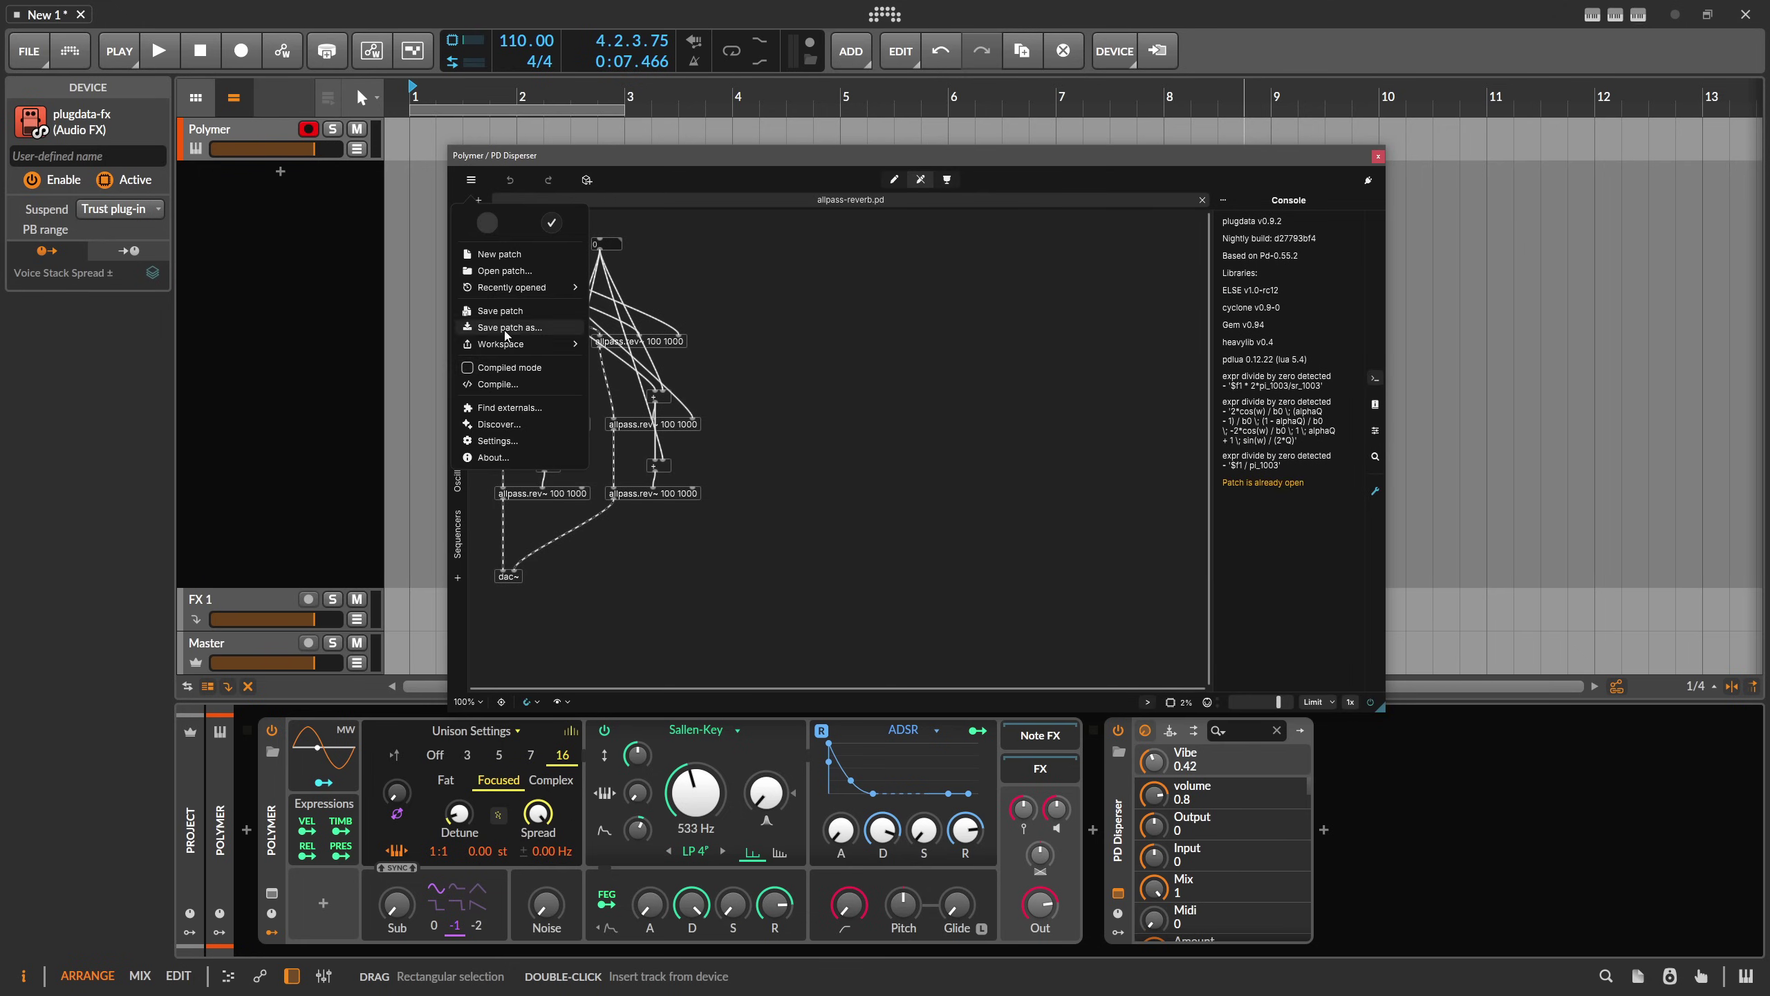
{"action": "left_click", "coordinate": [507, 384]}
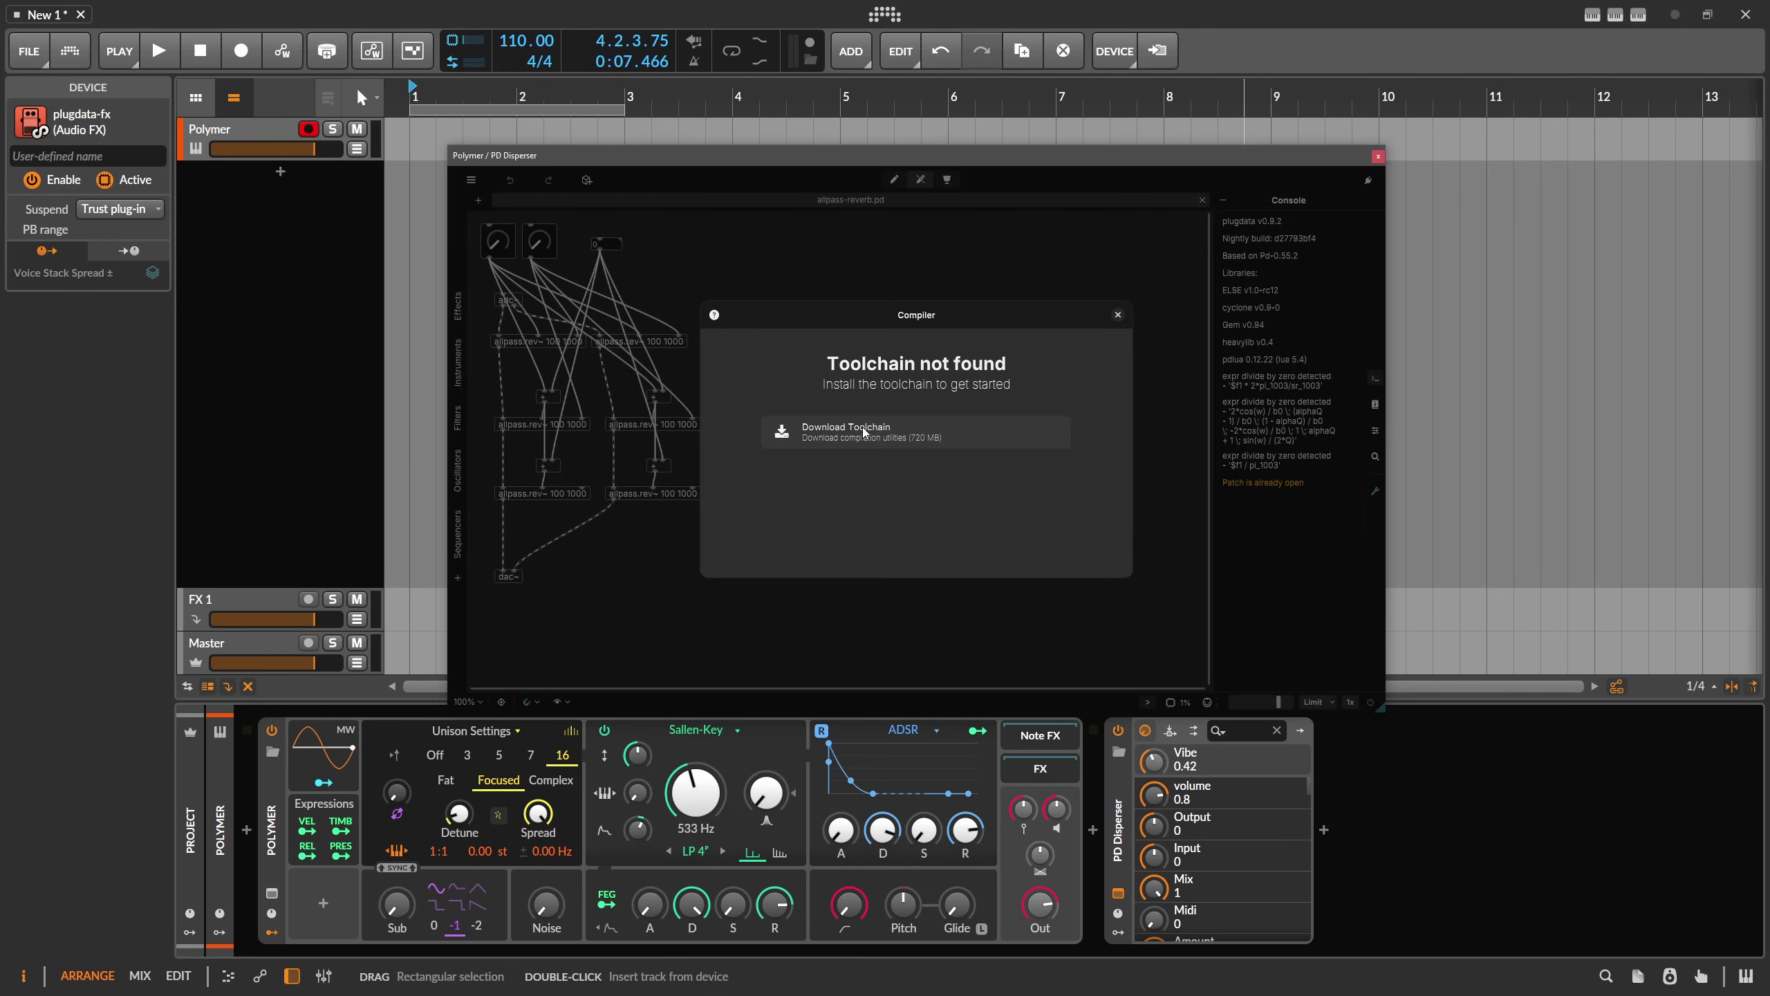
{"action": "left_click", "coordinate": [1118, 315]}
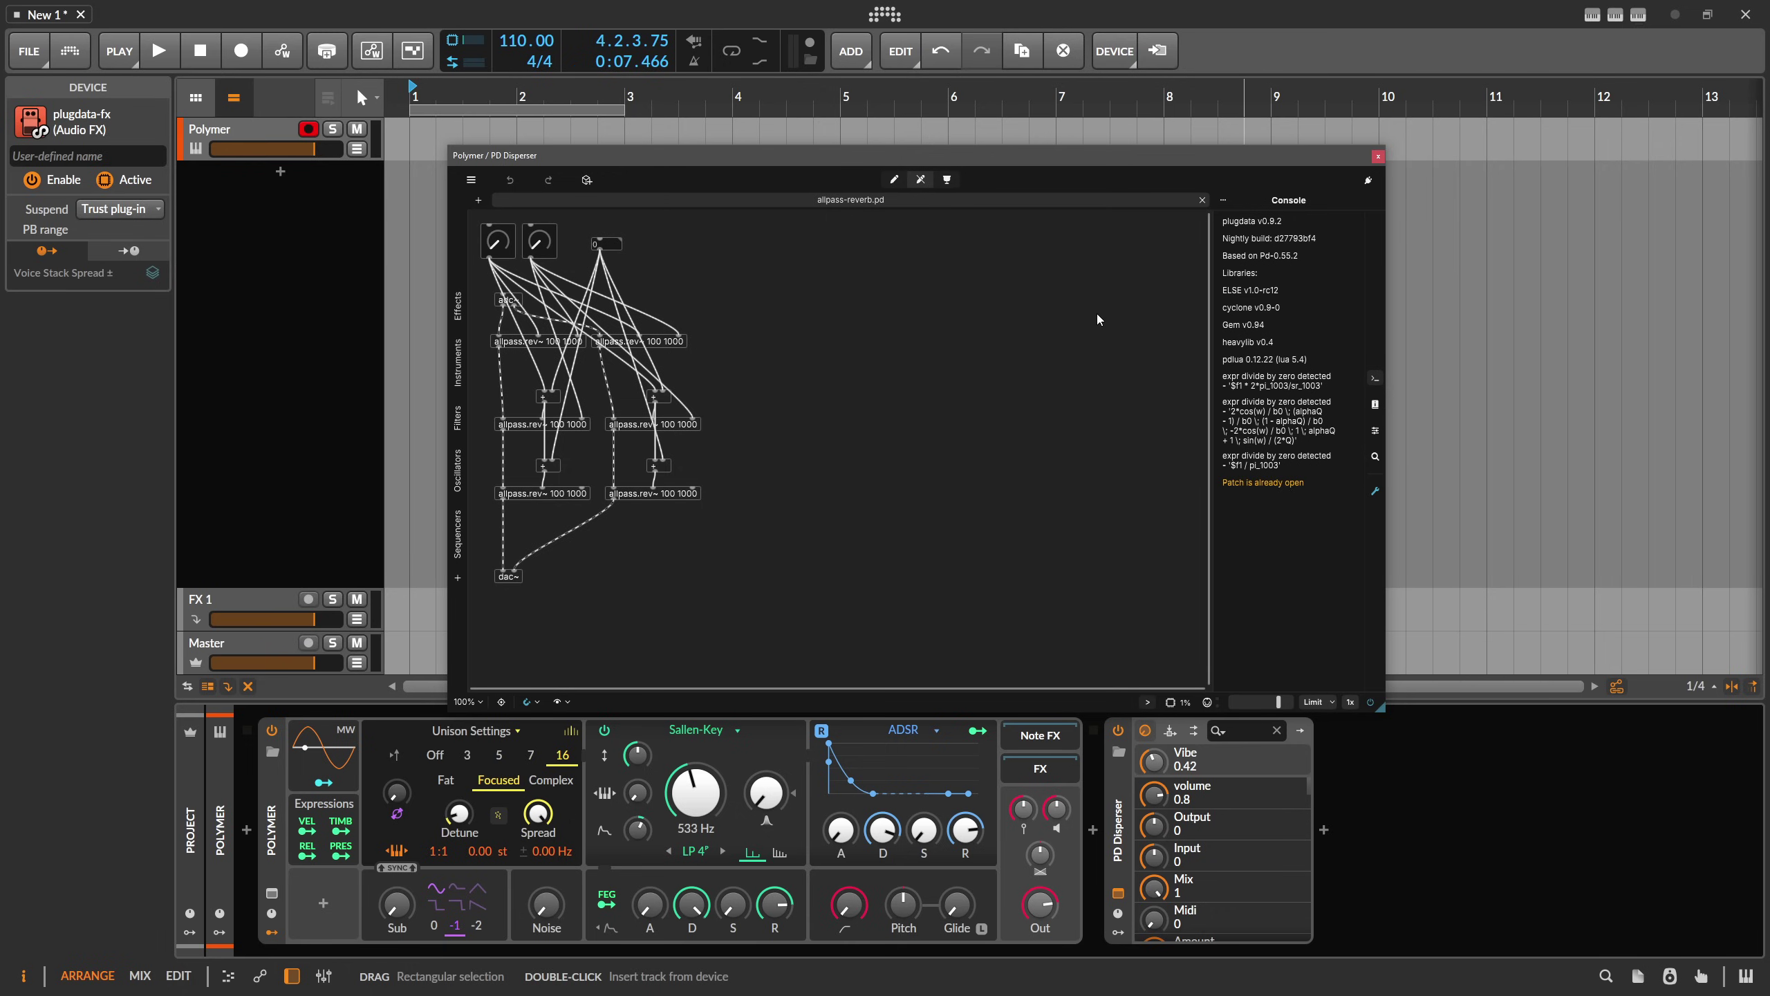
Close the allpass-reverb.pd tab to return to the plugdata home screen
{"action": "left_click", "coordinate": [1202, 199]}
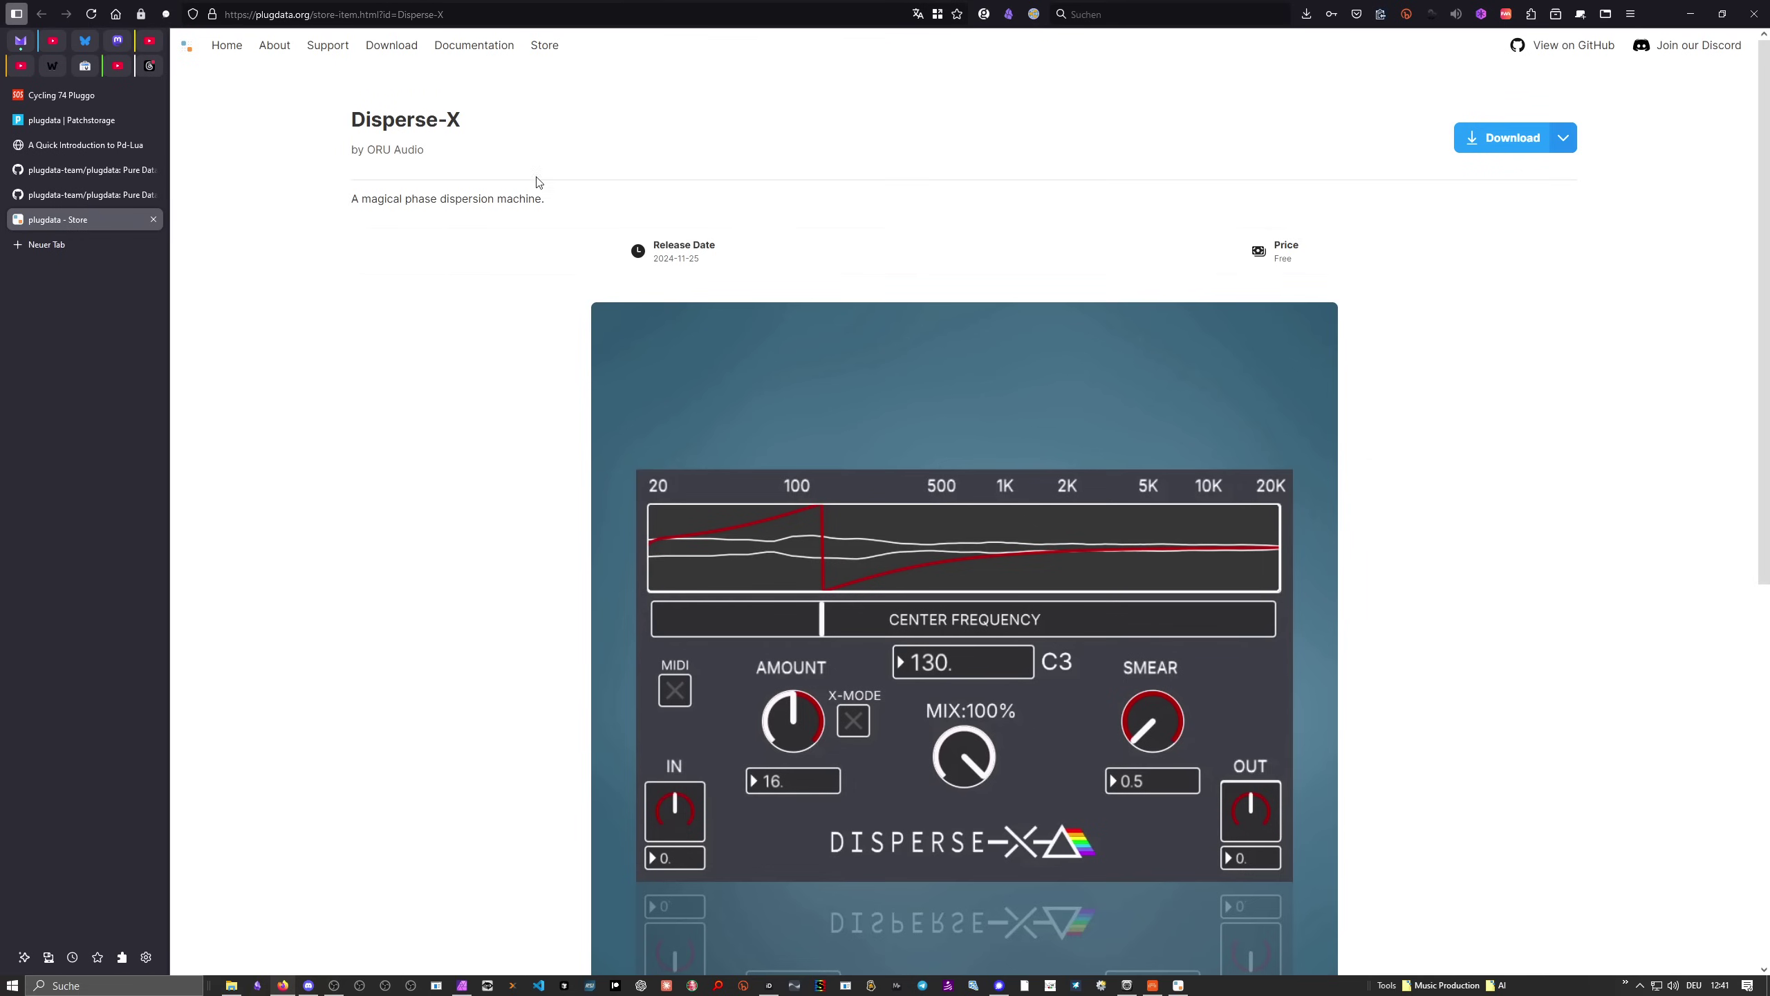
Open plugdata.org's Store and browse the plugin cards: Disperse-X, EB-FreakyTable, PureCLIP, T4-PE and others
{"action": "left_click", "coordinate": [545, 46]}
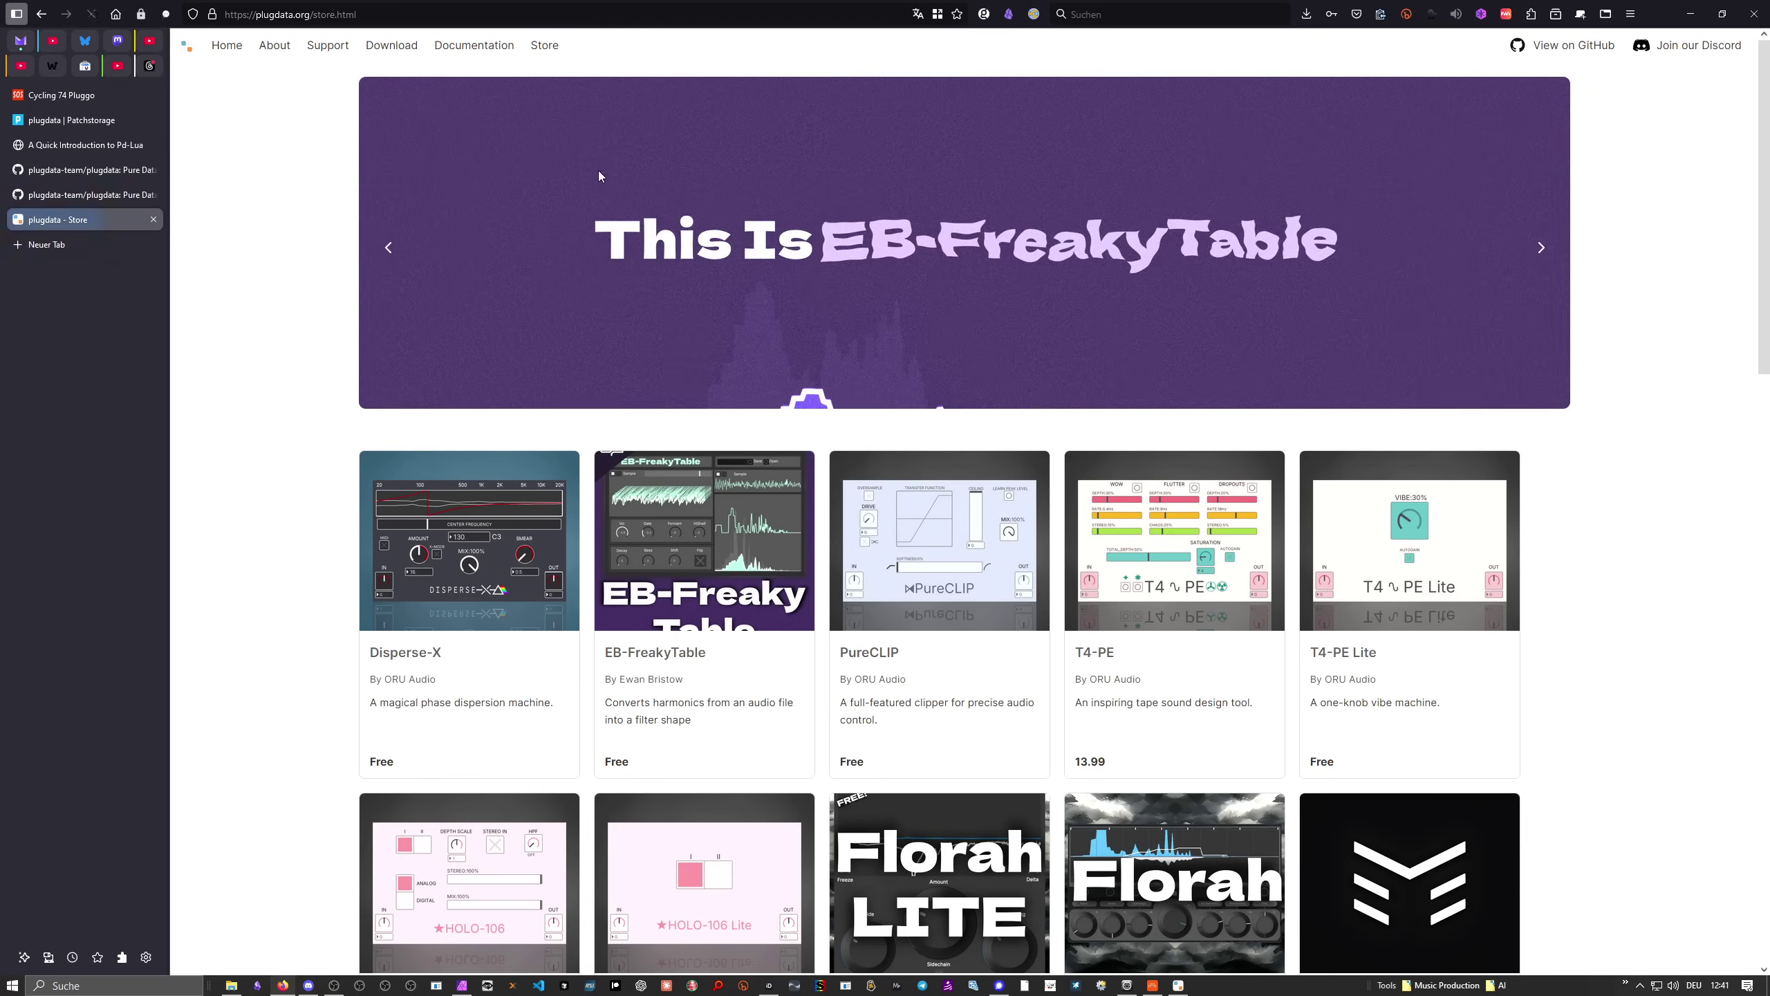
{"action": "scroll", "coordinate": [547, 168], "scroll_direction": "down", "scroll_amount": 1}
{"action": "scroll", "coordinate": [597, 264], "scroll_direction": "down", "scroll_amount": 10}
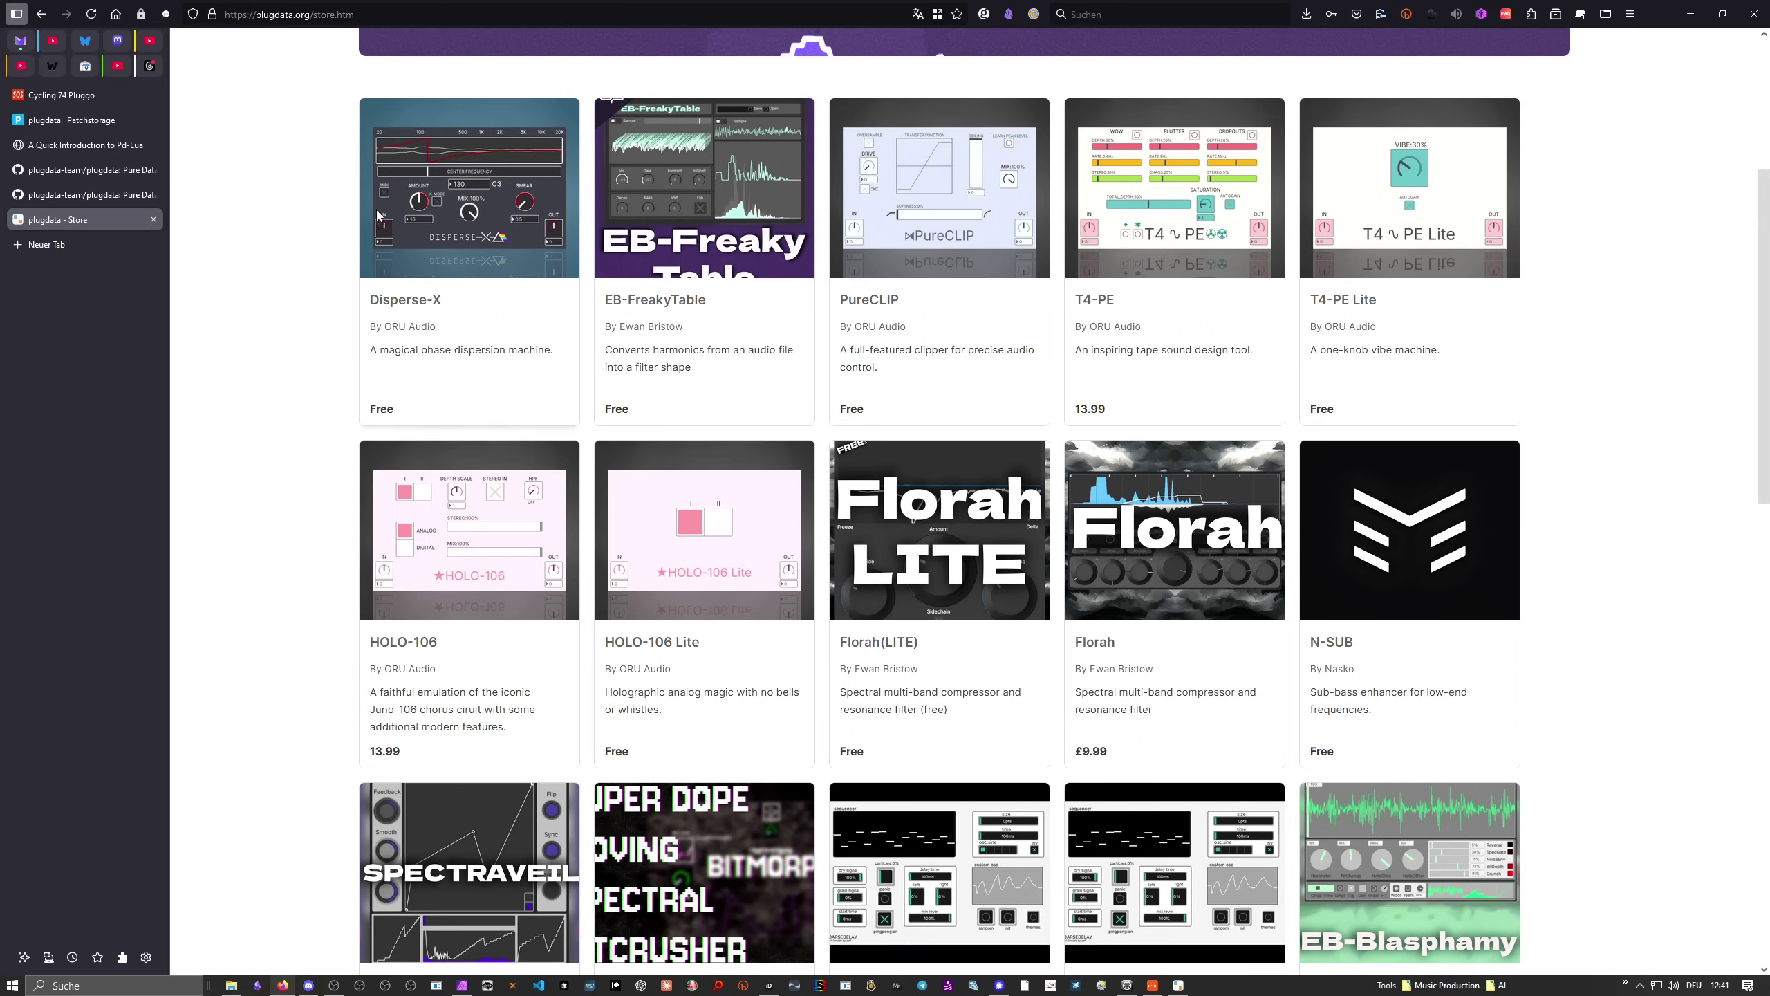
{"action": "scroll", "coordinate": [727, 300], "scroll_direction": "down", "scroll_amount": 10}
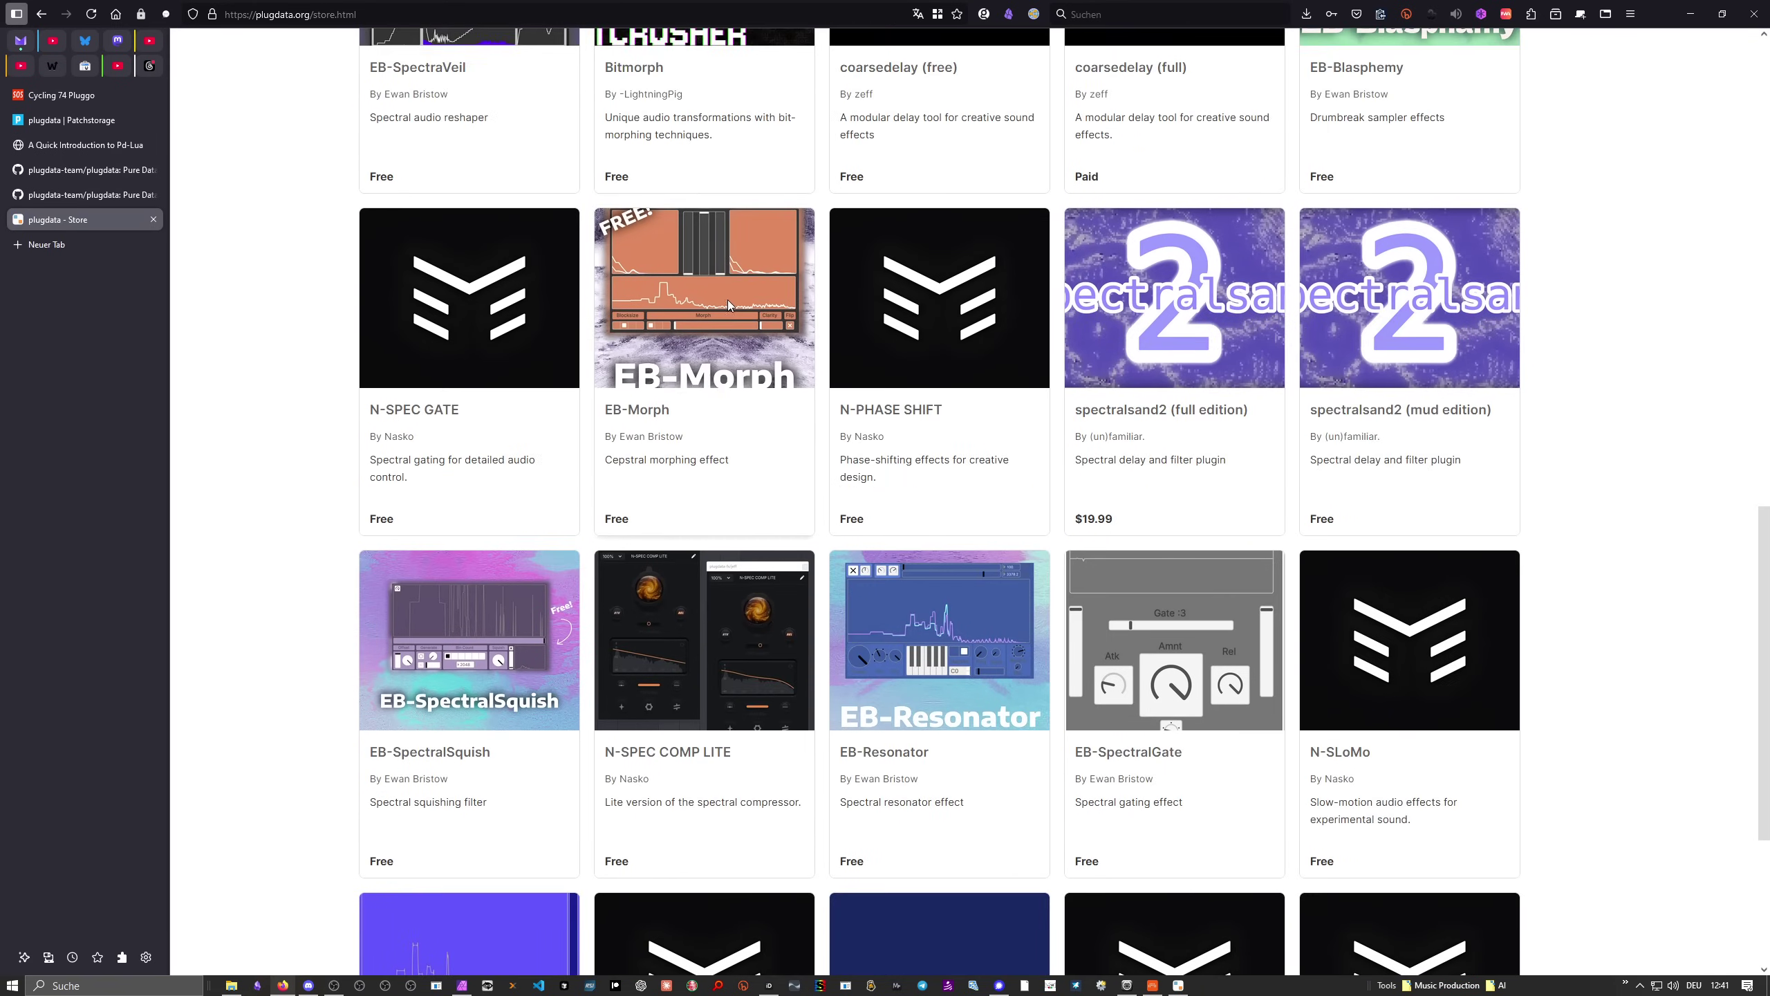
{"action": "scroll", "coordinate": [767, 321], "scroll_direction": "up", "scroll_amount": 5}
{"action": "scroll", "coordinate": [823, 339], "scroll_direction": "up", "scroll_amount": 18}
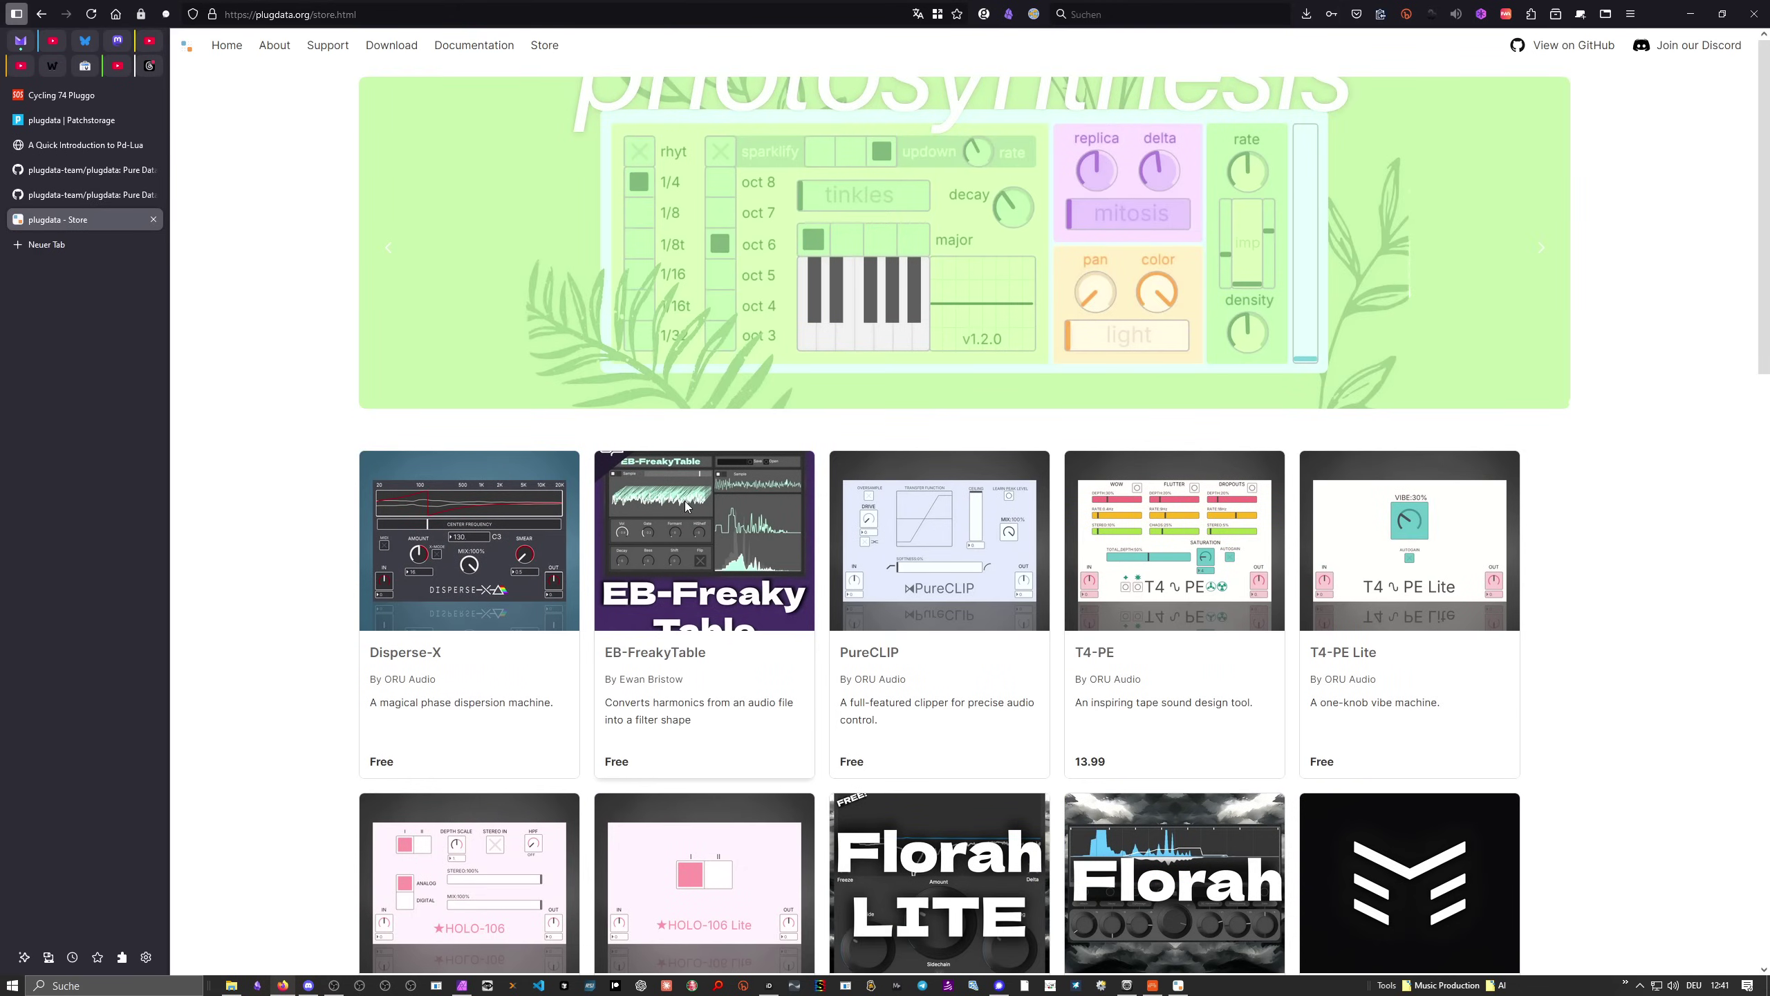
{"action": "scroll", "coordinate": [515, 485], "scroll_direction": "down", "scroll_amount": 5}
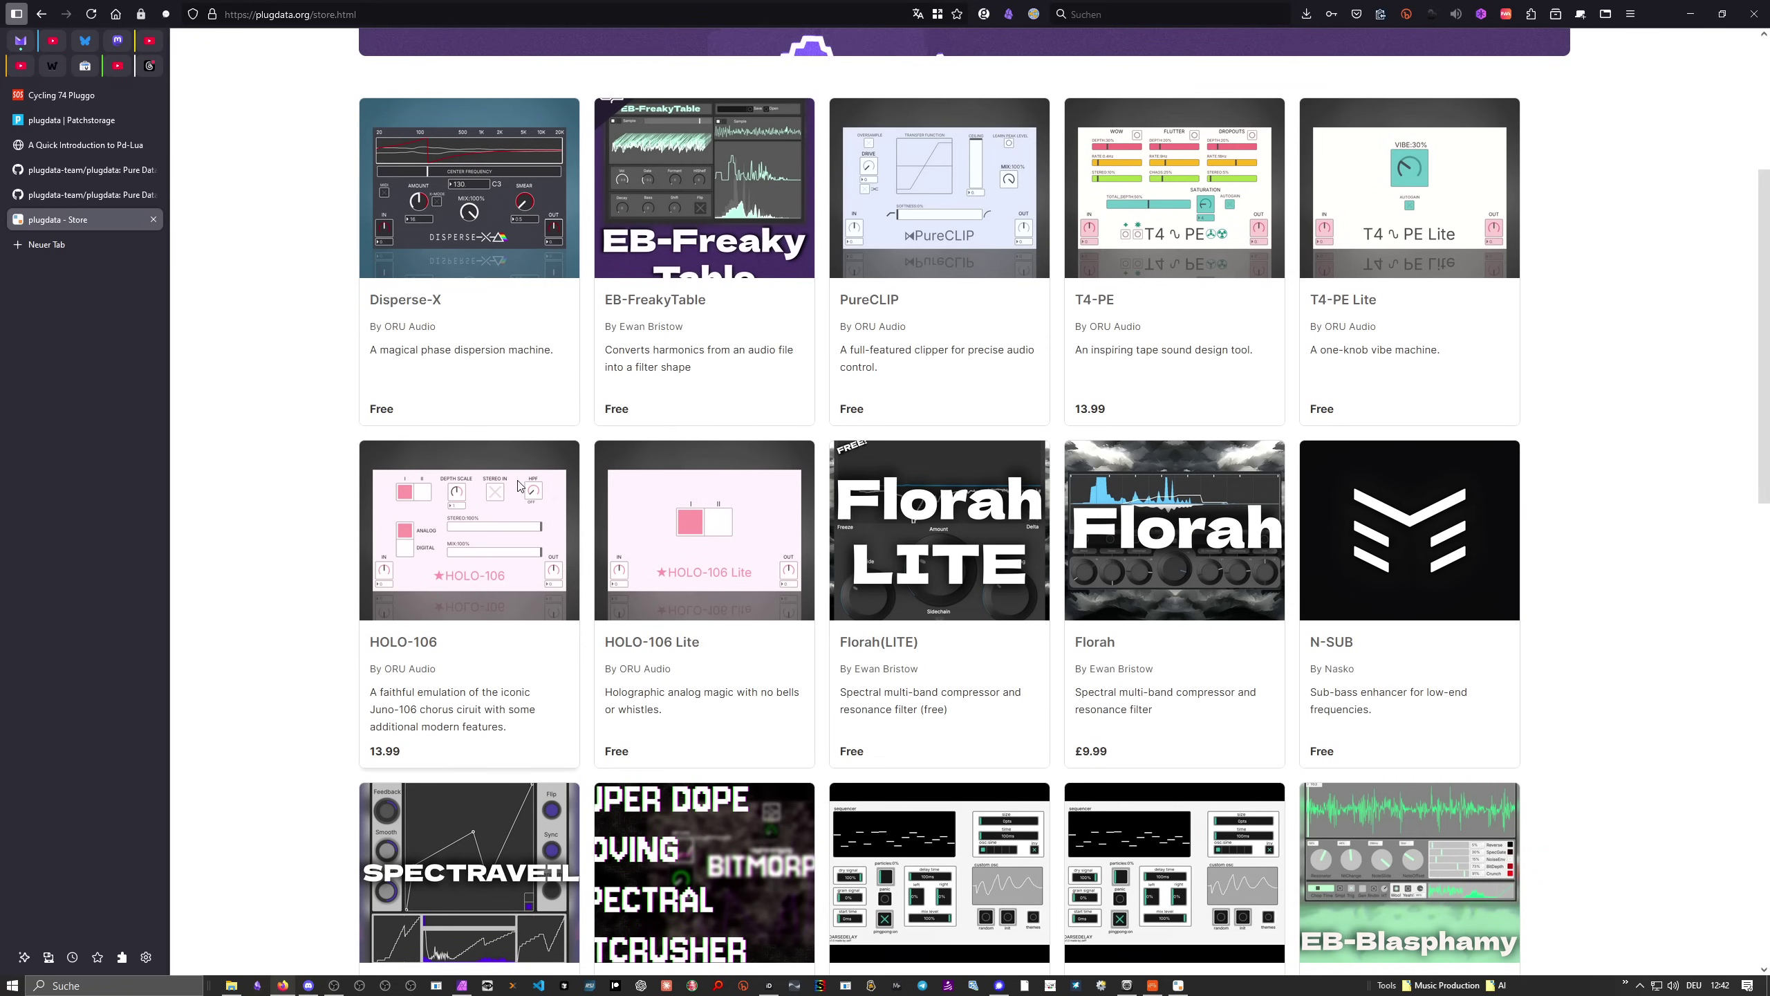
{"action": "scroll", "coordinate": [517, 485], "scroll_direction": "up", "scroll_amount": 5}
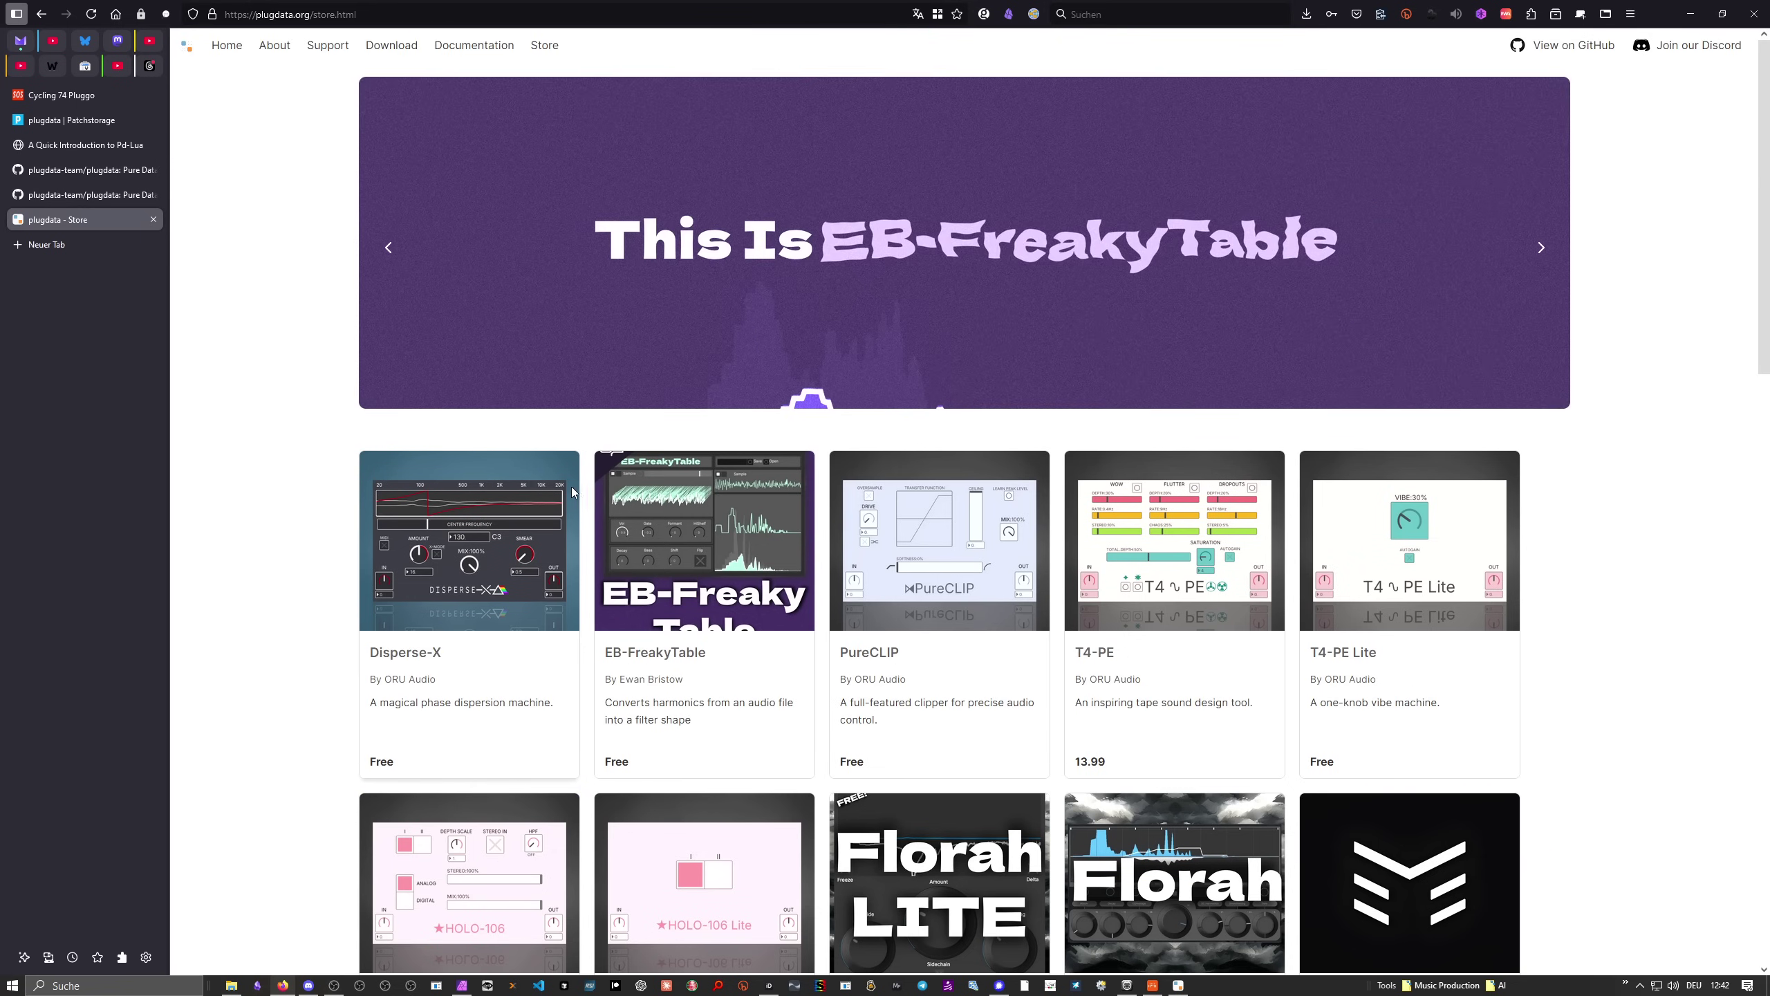
Go via Home to the Download page and review the stable v0.9.1 and nightly build tables
{"action": "left_click", "coordinate": [257, 75]}
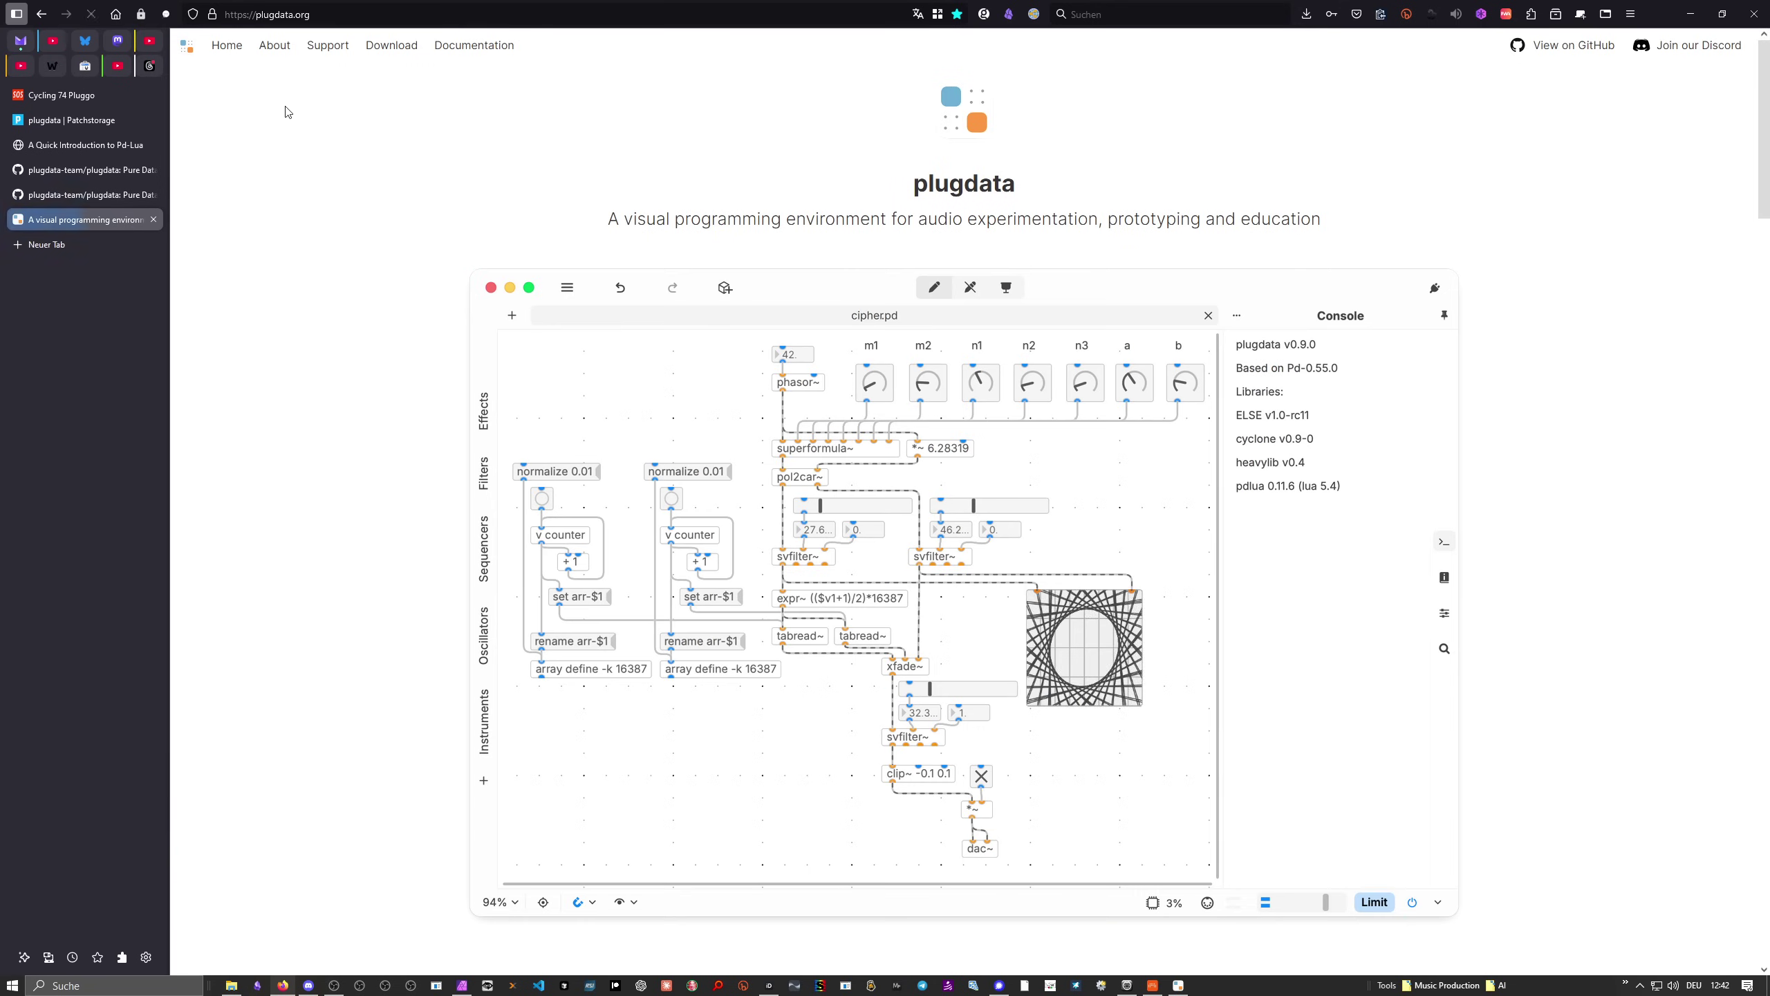
{"action": "left_click", "coordinate": [389, 67]}
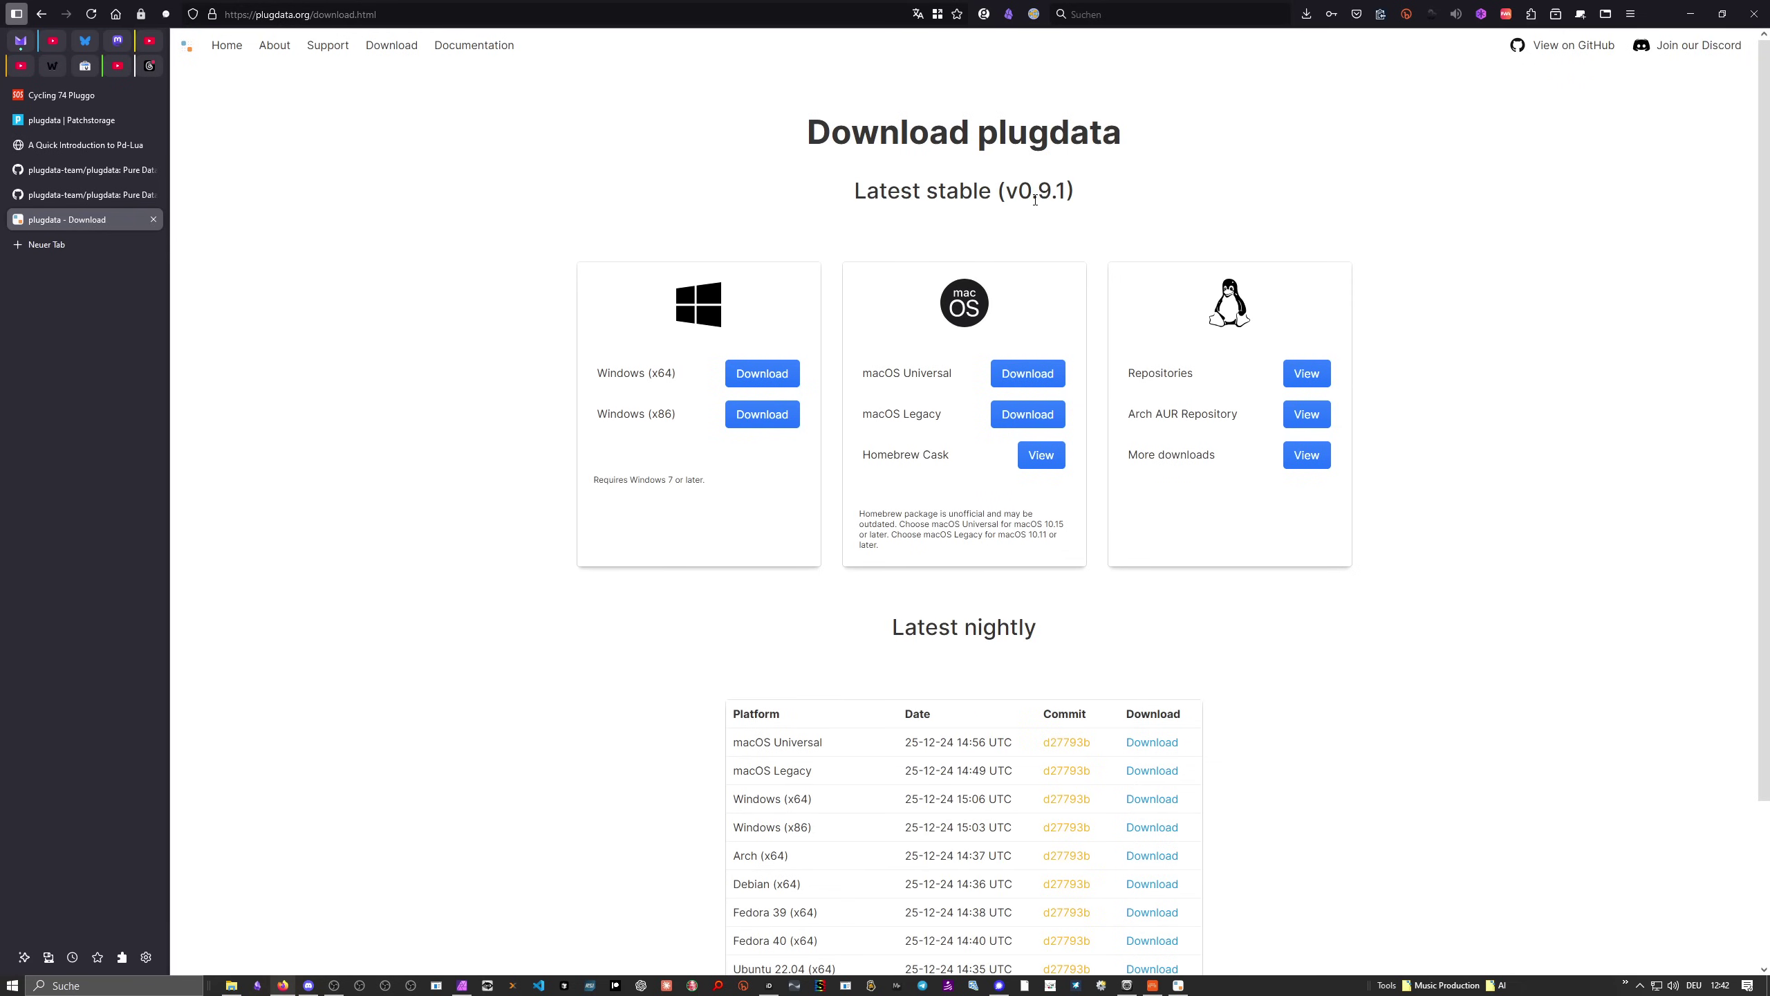
{"action": "scroll", "coordinate": [1041, 338], "scroll_direction": "down", "scroll_amount": 3}
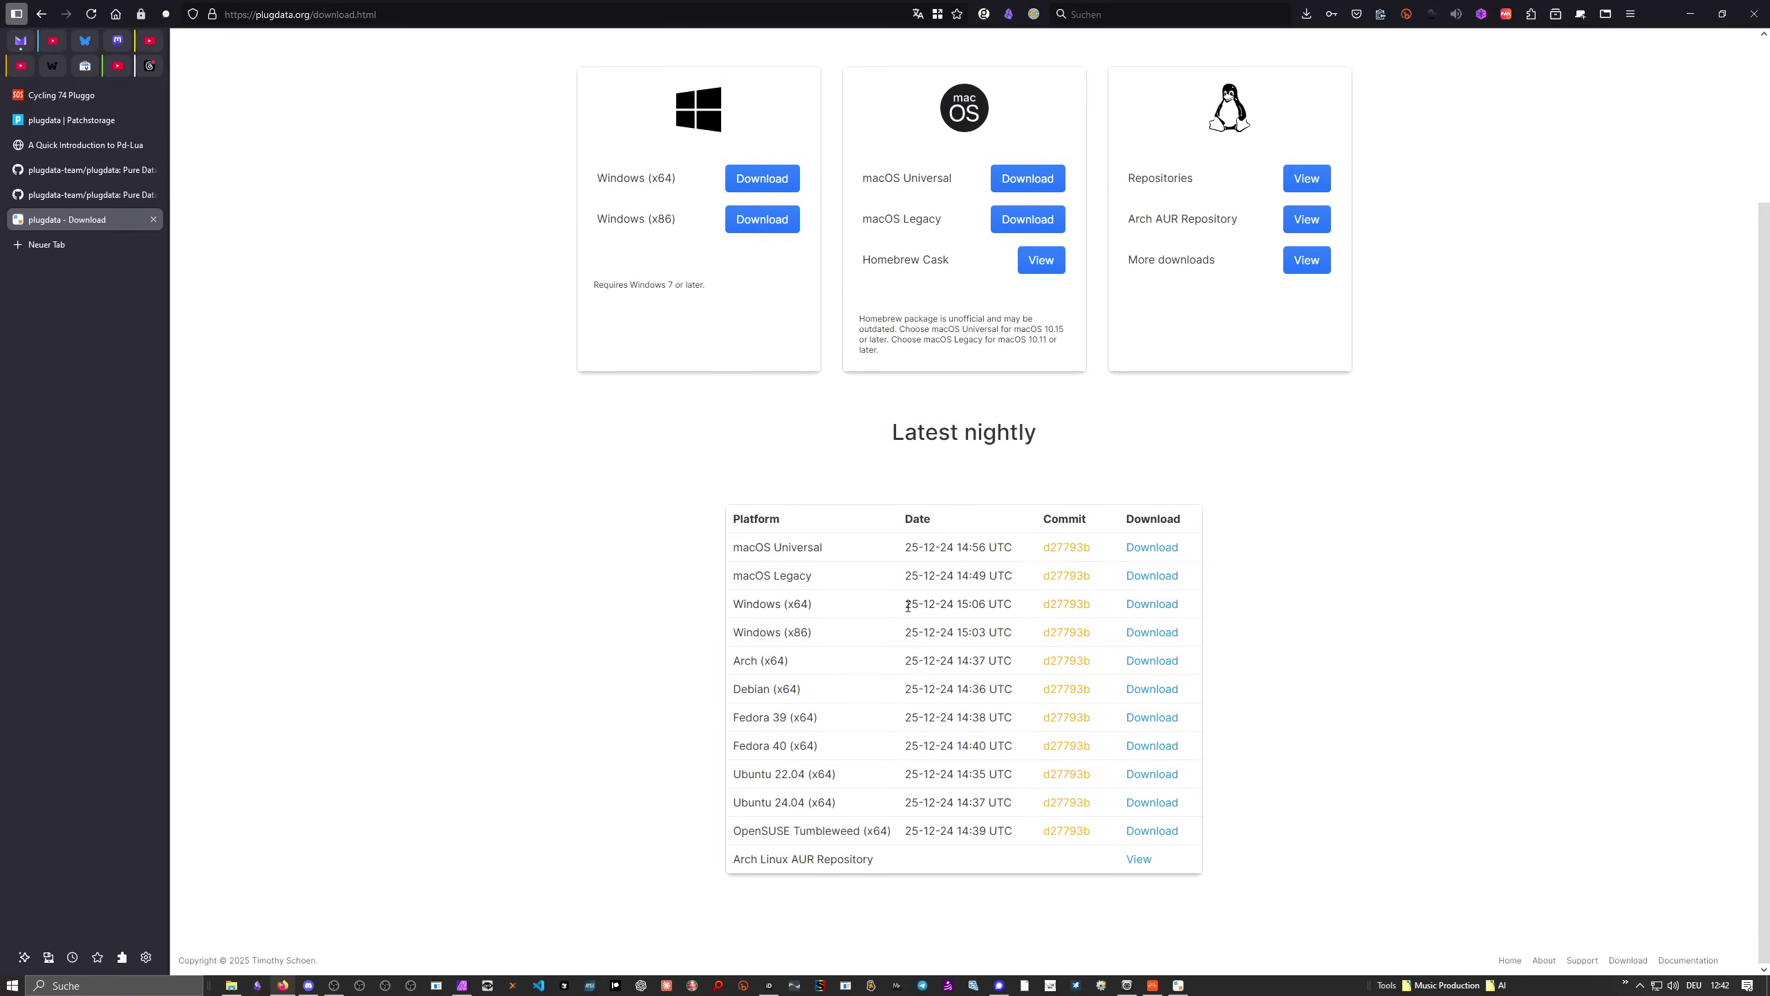
{"action": "scroll", "coordinate": [932, 601], "scroll_direction": "up", "scroll_amount": 3}
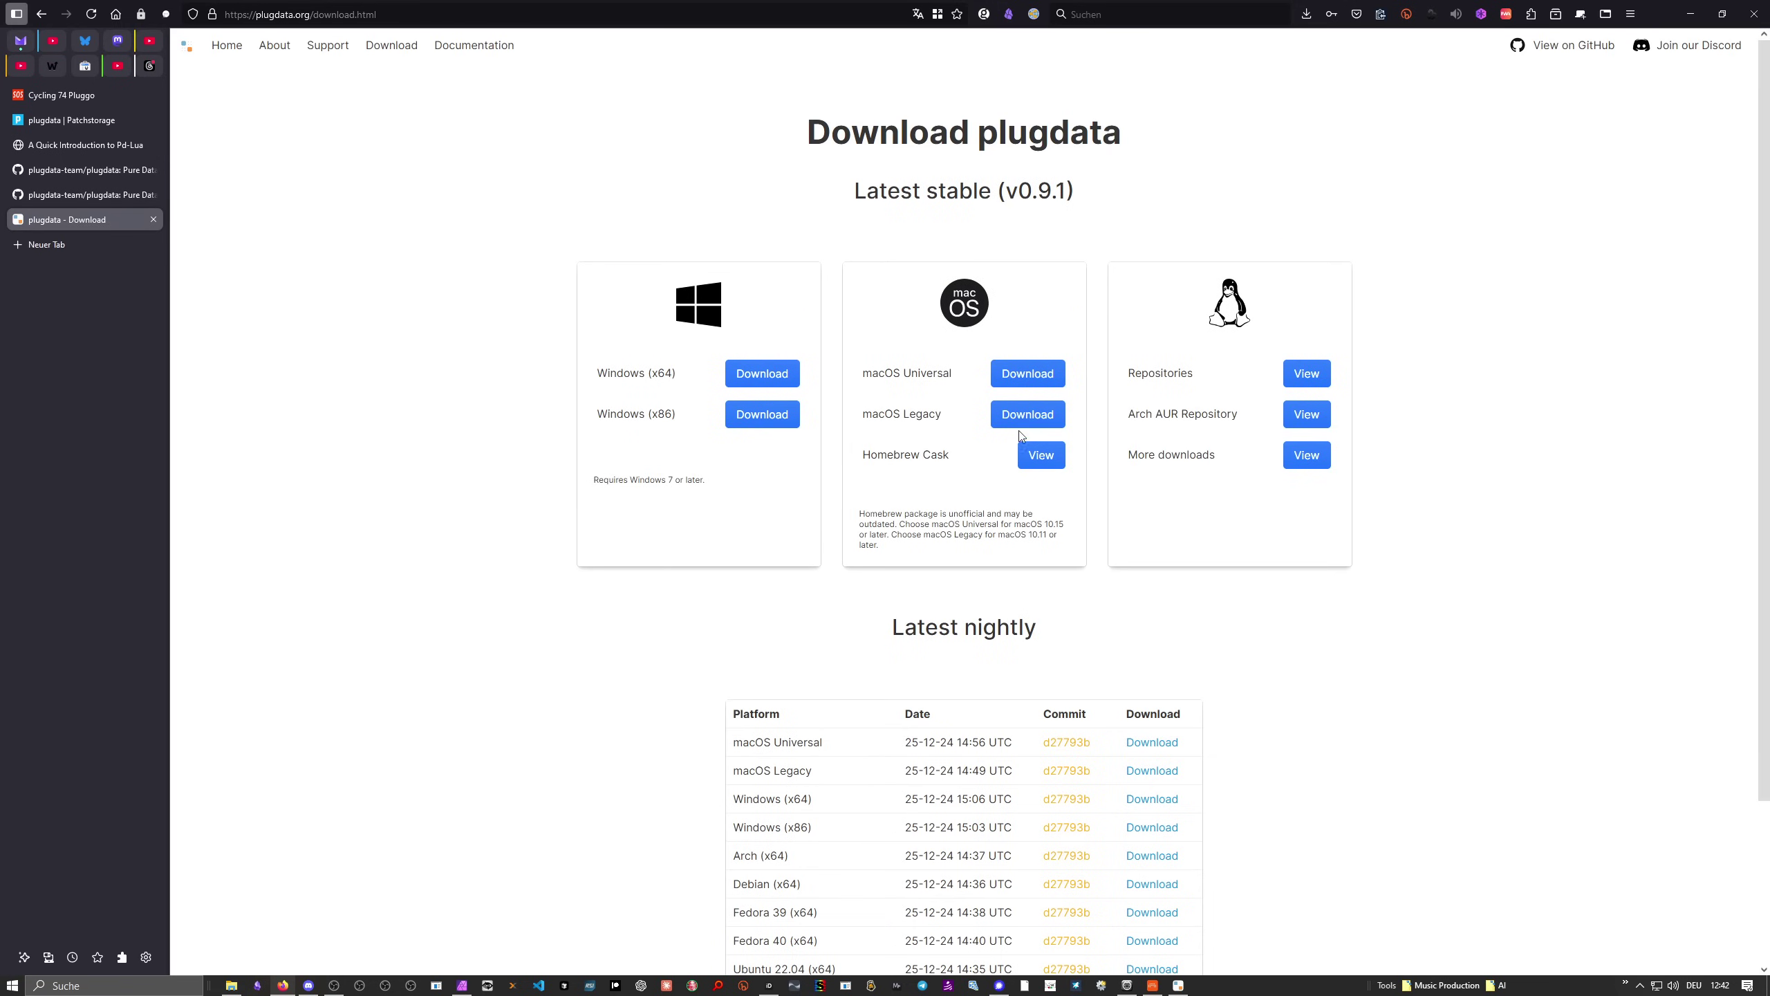
{"action": "scroll", "coordinate": [1007, 496], "scroll_direction": "down", "scroll_amount": 1}
{"action": "scroll", "coordinate": [1007, 496], "scroll_direction": "down", "scroll_amount": 3}
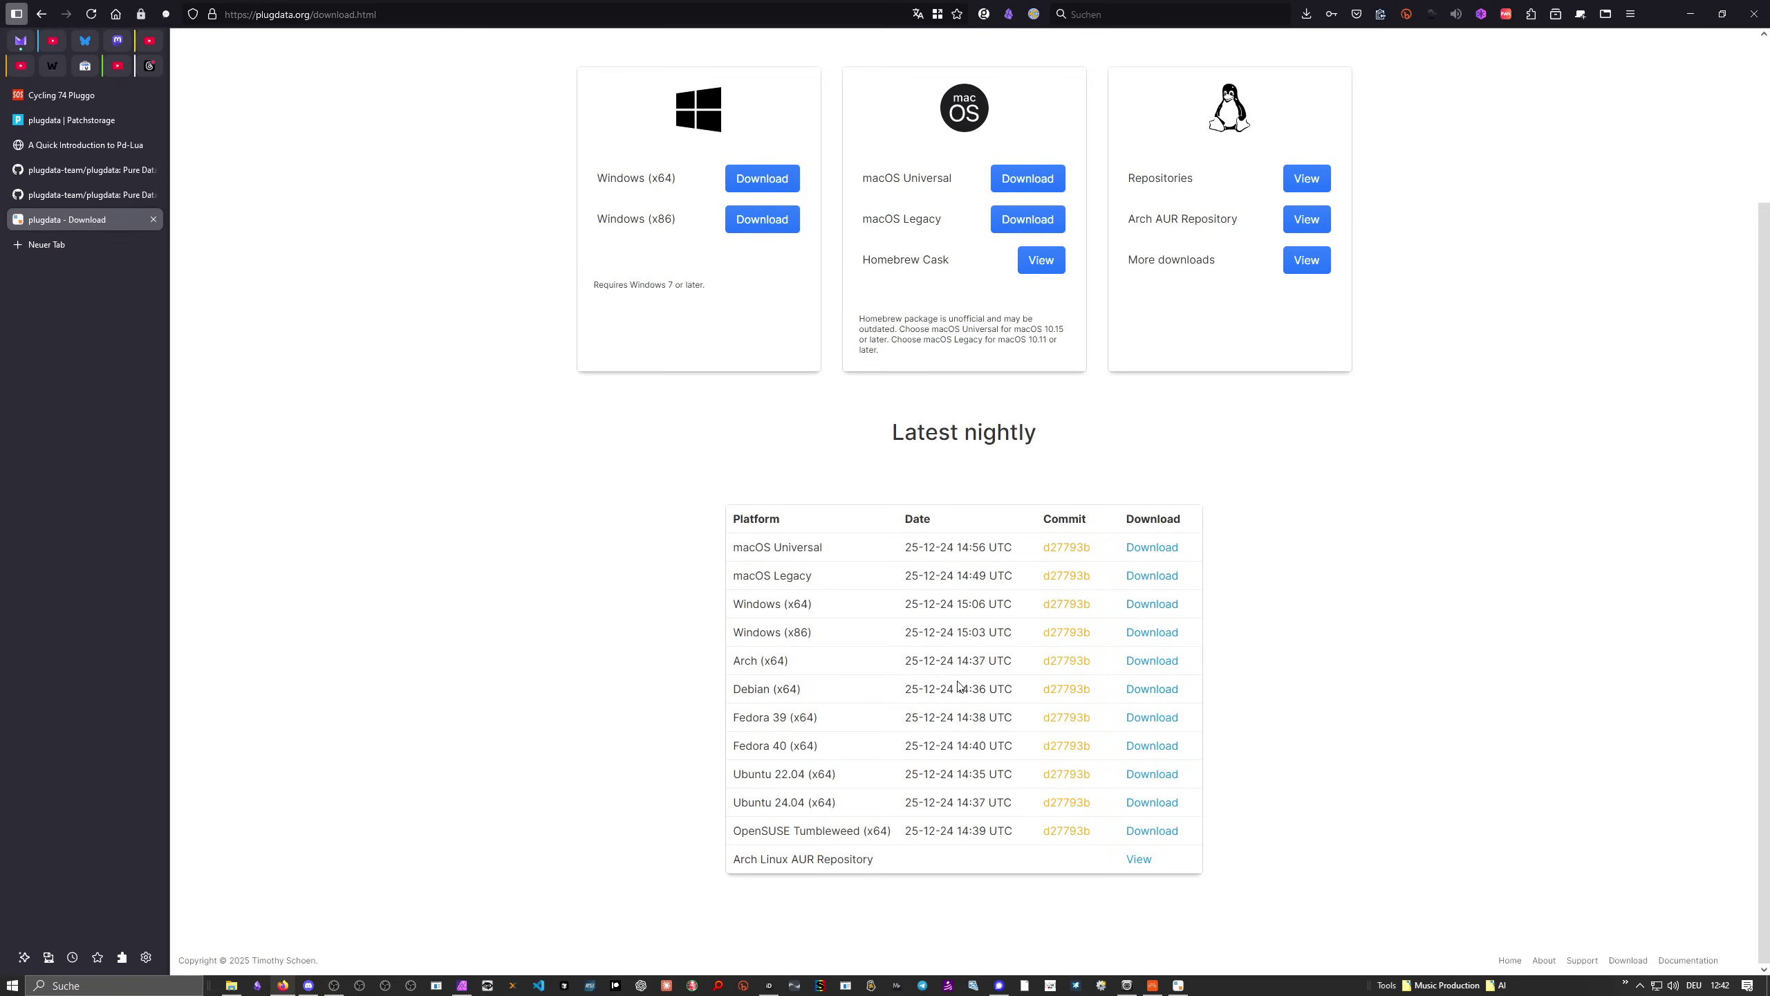
{"action": "scroll", "coordinate": [955, 680], "scroll_direction": "up", "scroll_amount": 1}
{"action": "scroll", "coordinate": [992, 671], "scroll_direction": "down", "scroll_amount": 1}
{"action": "scroll", "coordinate": [993, 671], "scroll_direction": "up", "scroll_amount": 3}
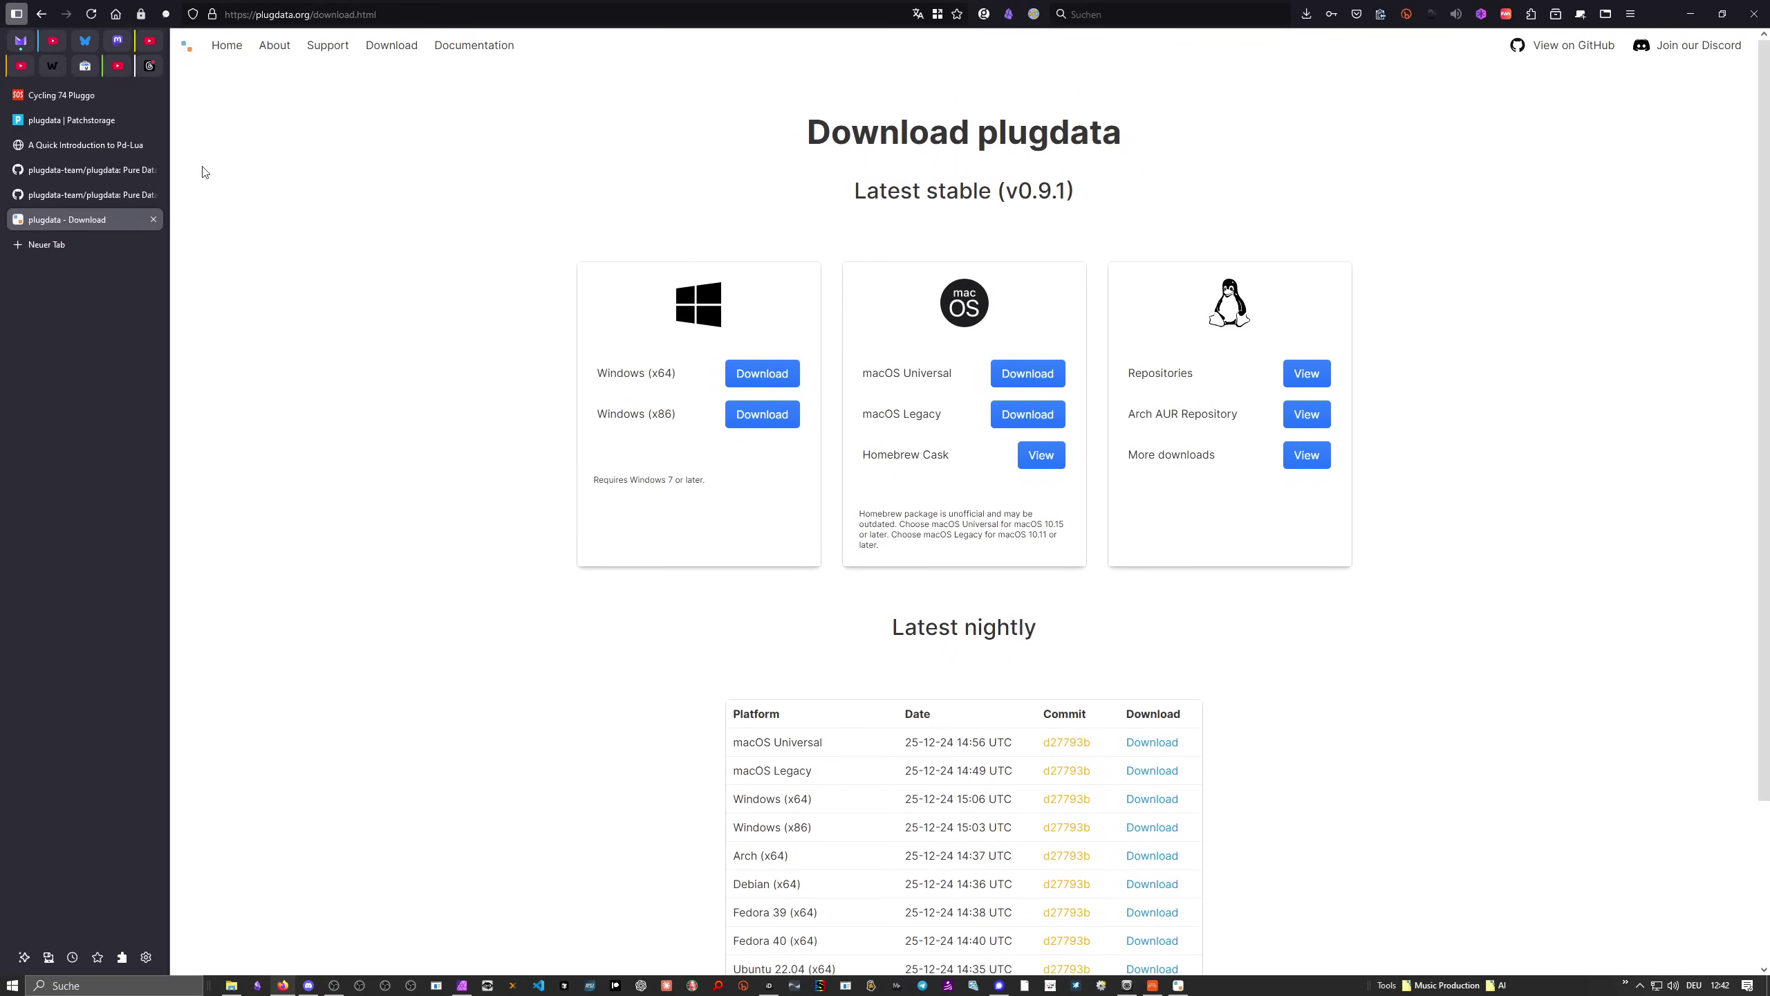
Read Sound On Sound's September 2005 Cycling 74 Pluggo review, marking the 100 instruments-and-effects passage, then return to the top
{"action": "left_click", "coordinate": [97, 97]}
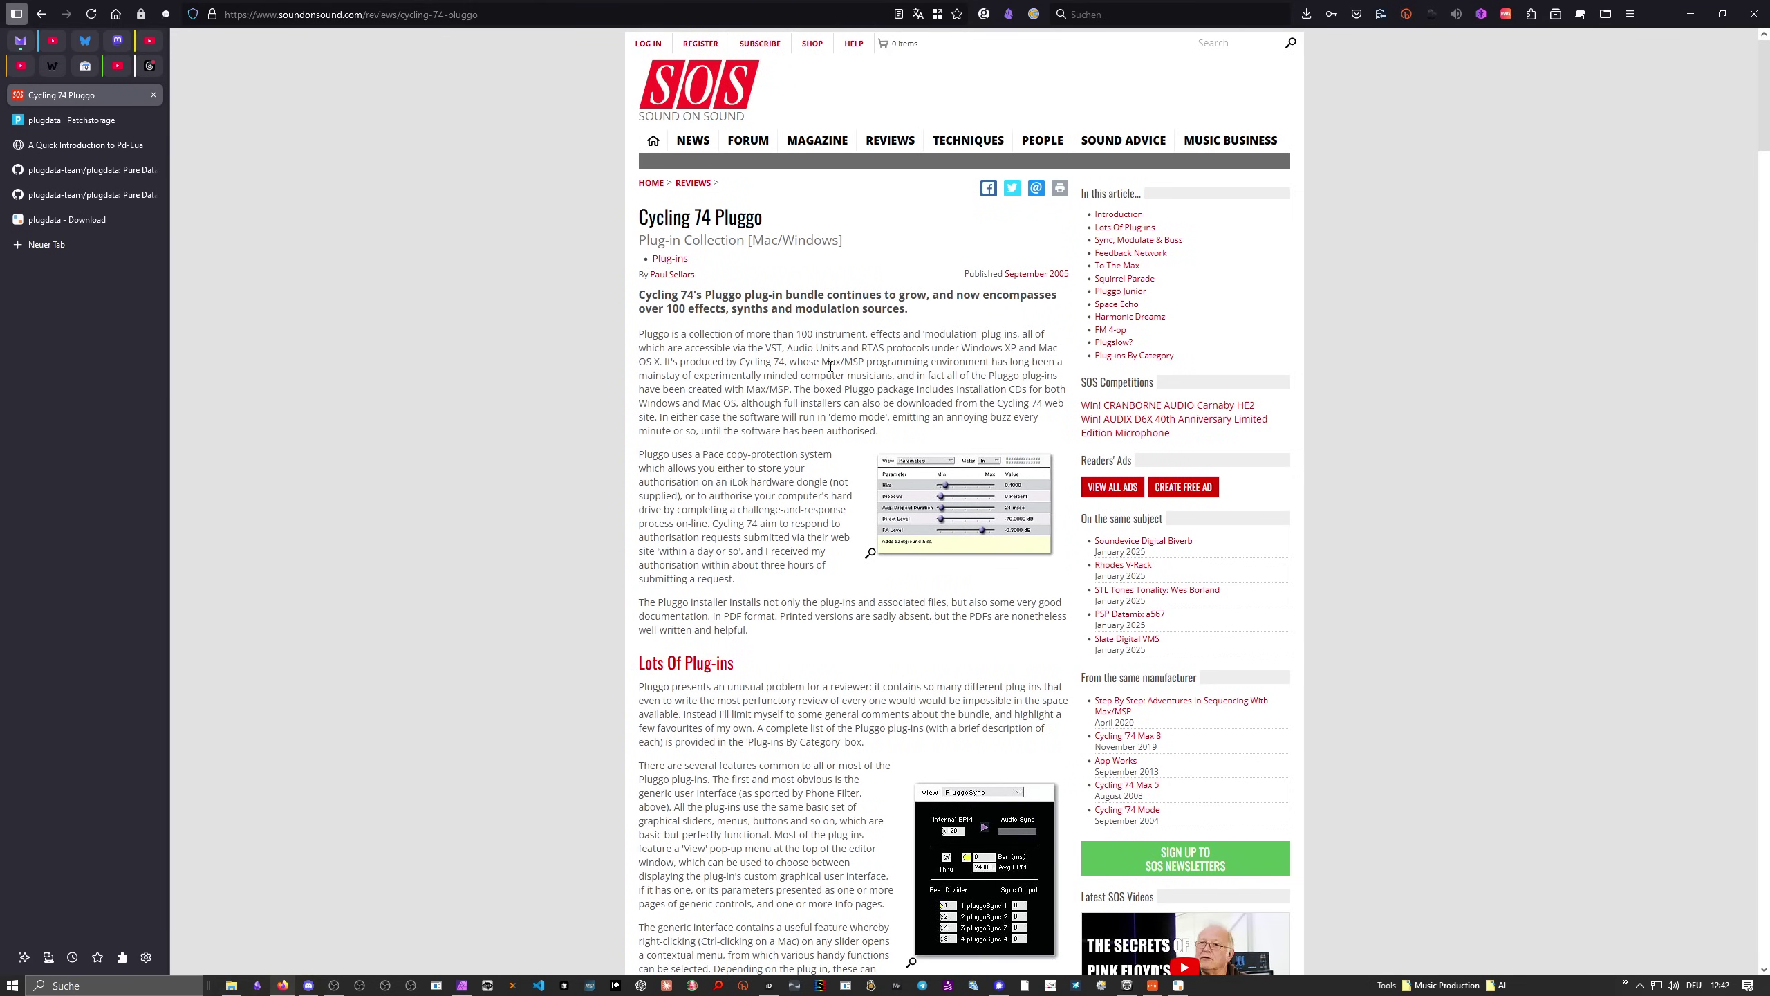
{"action": "scroll", "coordinate": [816, 359], "scroll_direction": "down", "scroll_amount": 2}
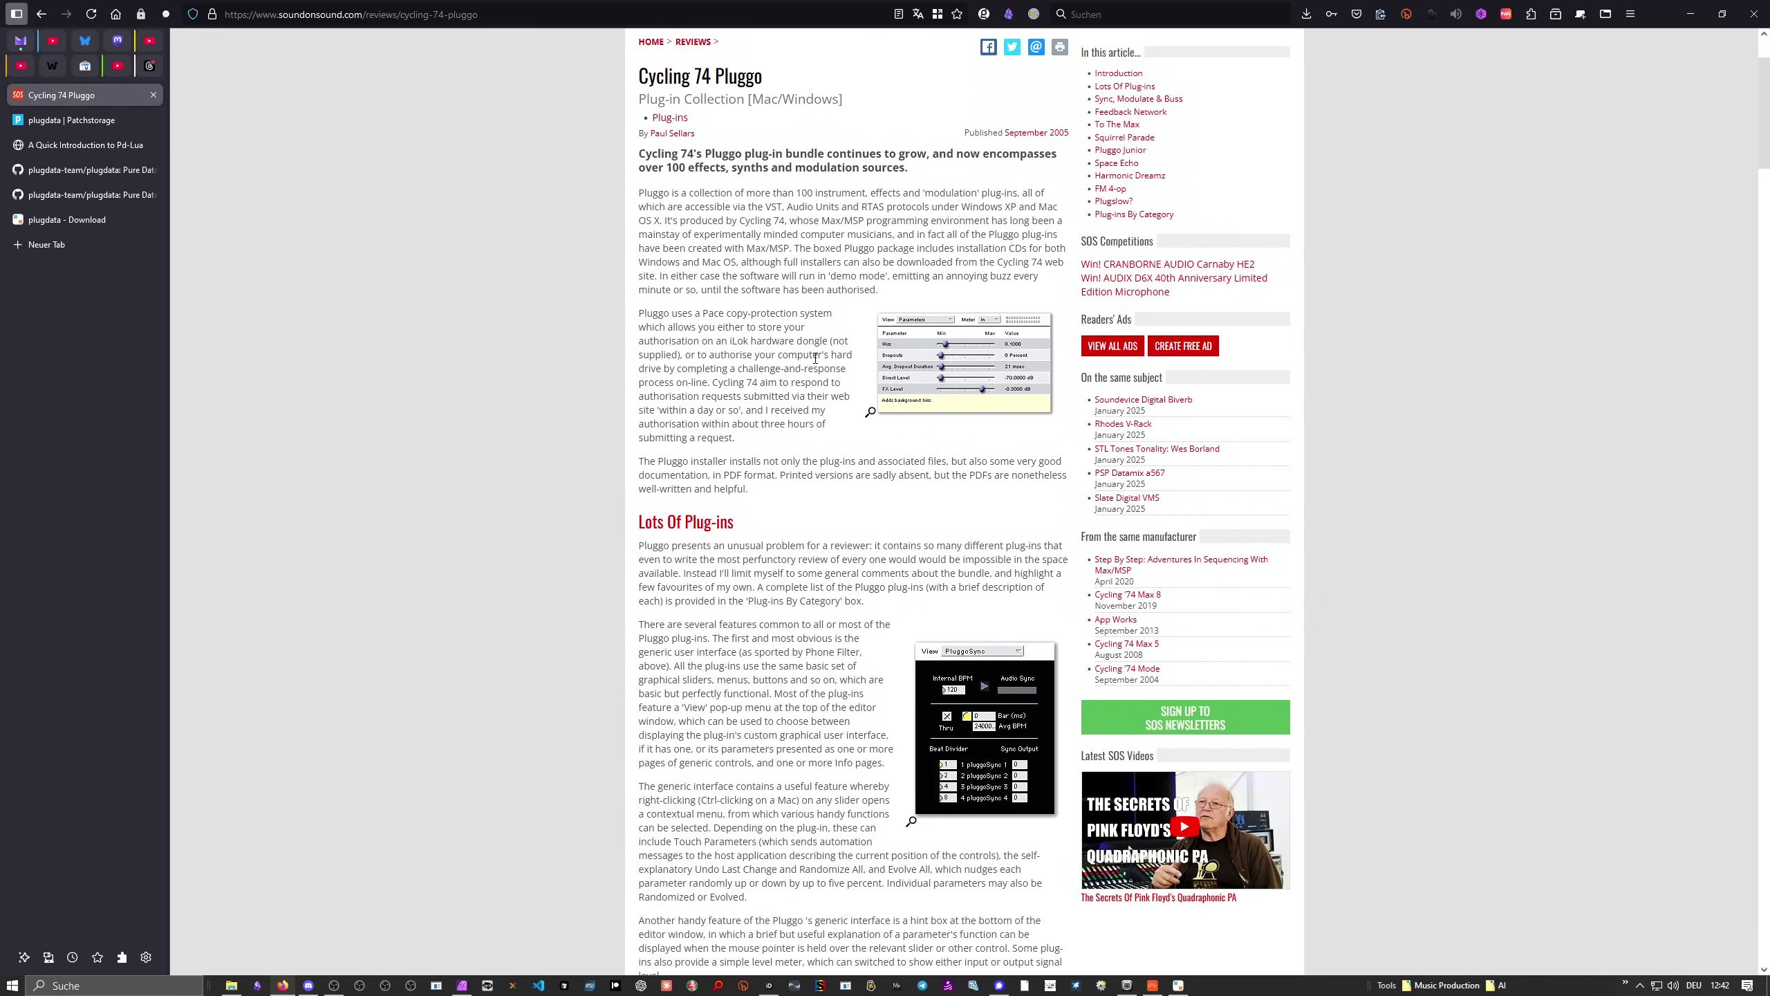
{"action": "scroll", "coordinate": [816, 358], "scroll_direction": "up", "scroll_amount": 2}
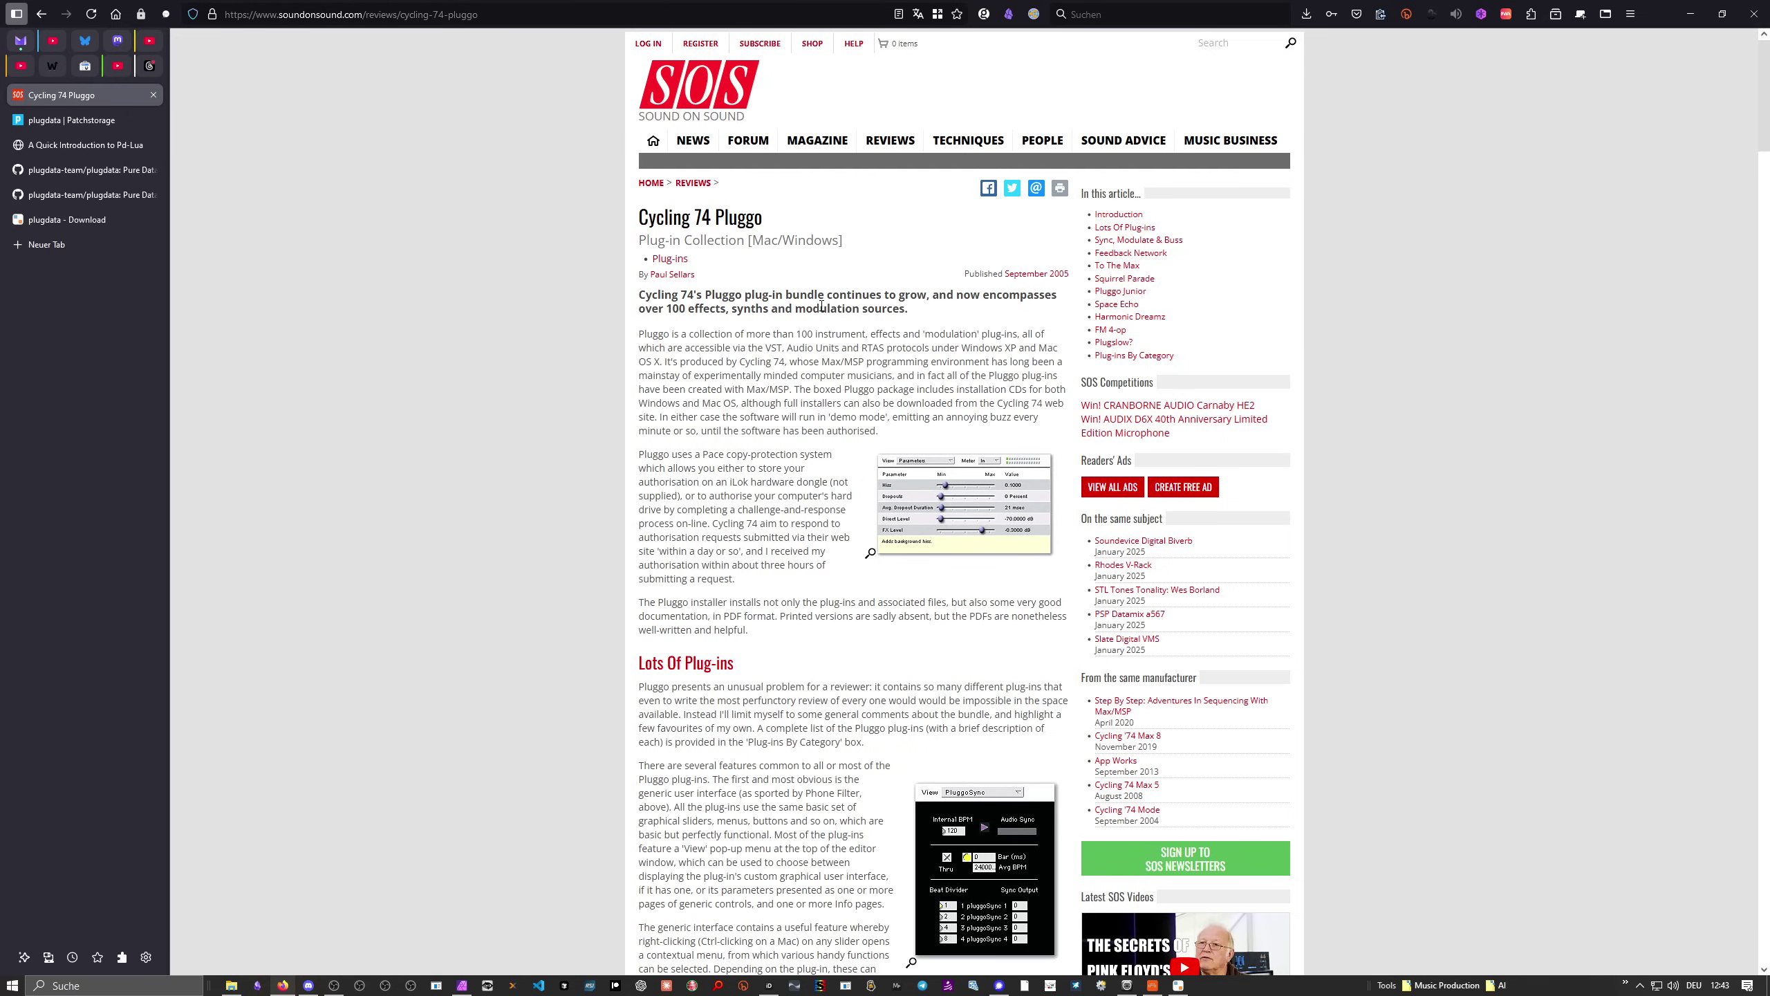
{"action": "left_click_drag", "start_coordinate": [796, 334], "coordinate": [901, 336]}
{"action": "left_click", "coordinate": [941, 343]}
{"action": "scroll", "coordinate": [915, 415], "scroll_direction": "down", "scroll_amount": 20}
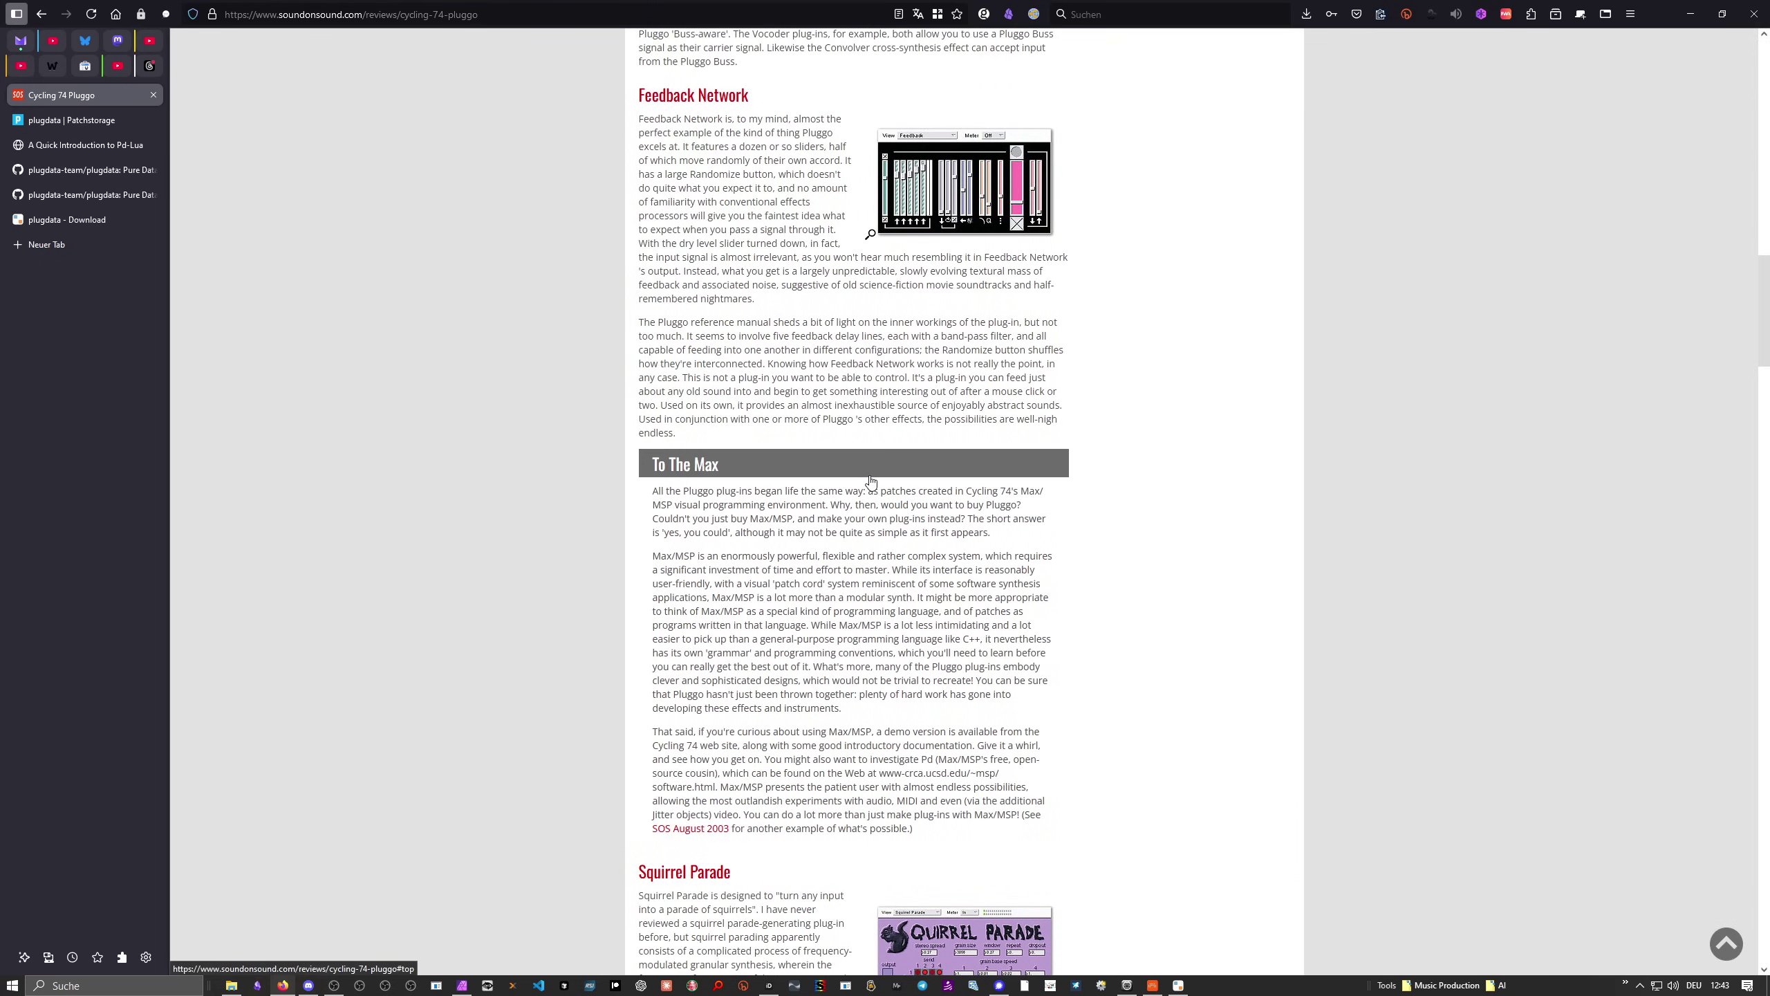
{"action": "left_click", "coordinate": [871, 481]}
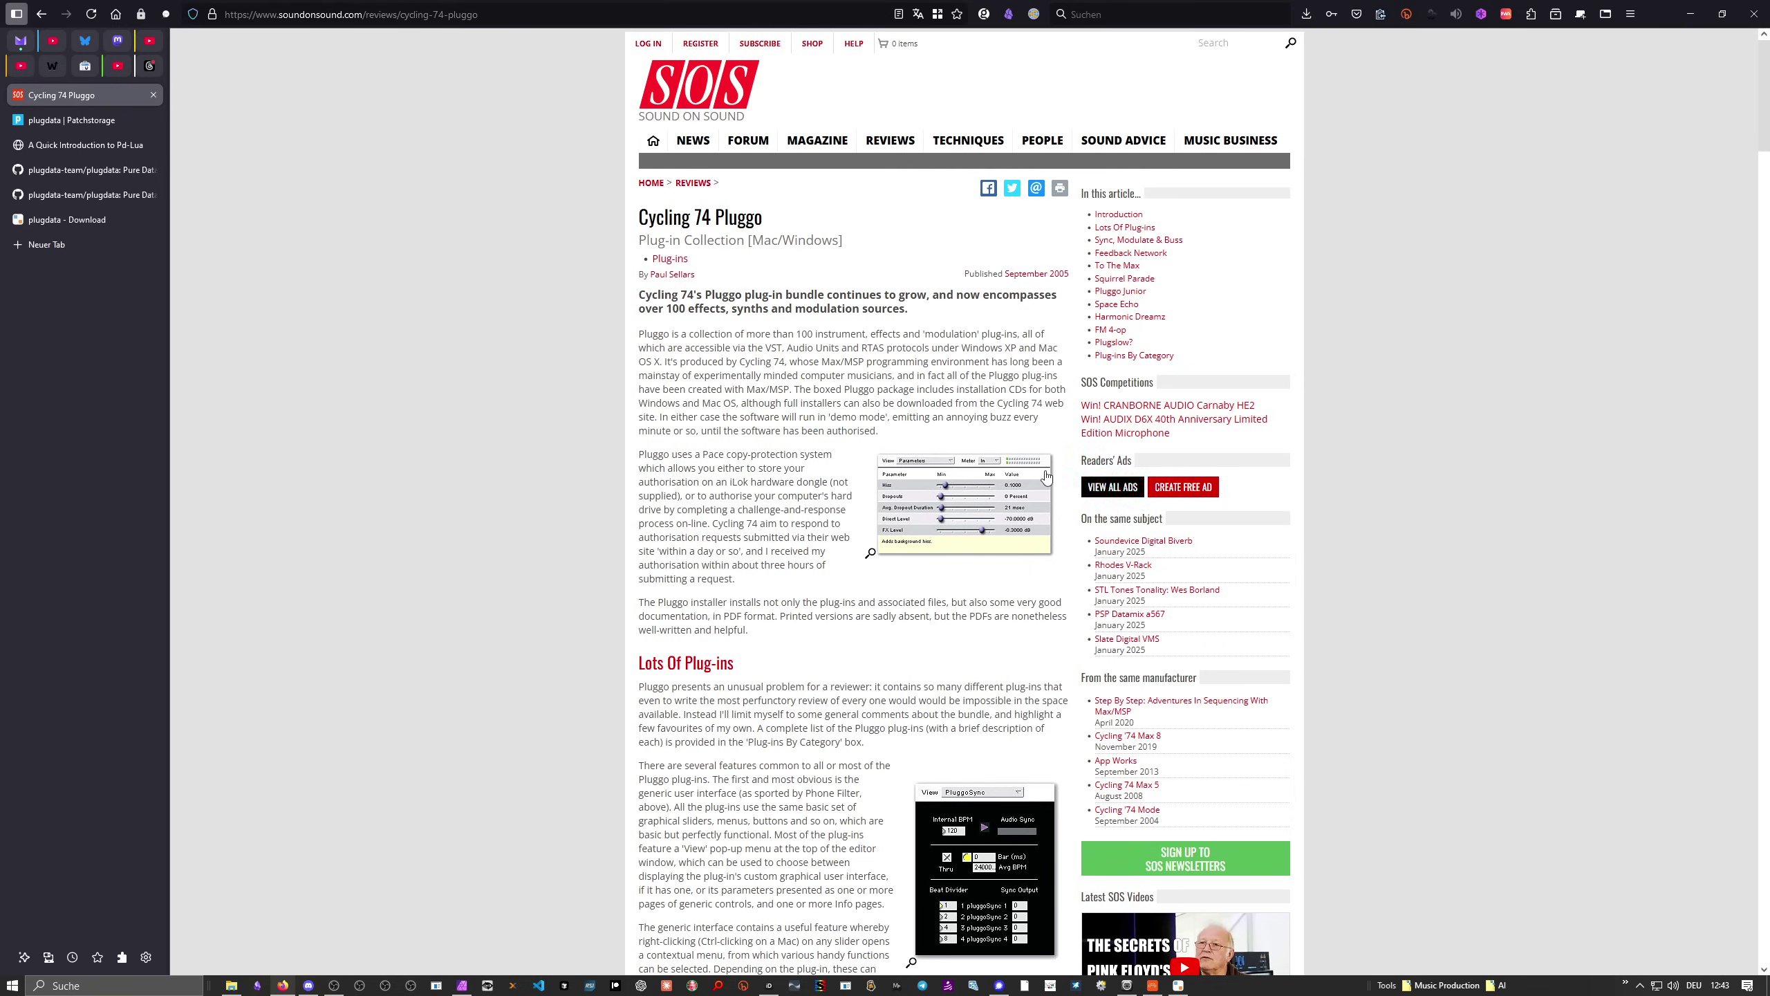
View the plugdata GitHub repo, its author's sponsorship page and the Dashboard, then go back to the Pluggo review
{"action": "left_click", "coordinate": [58, 197]}
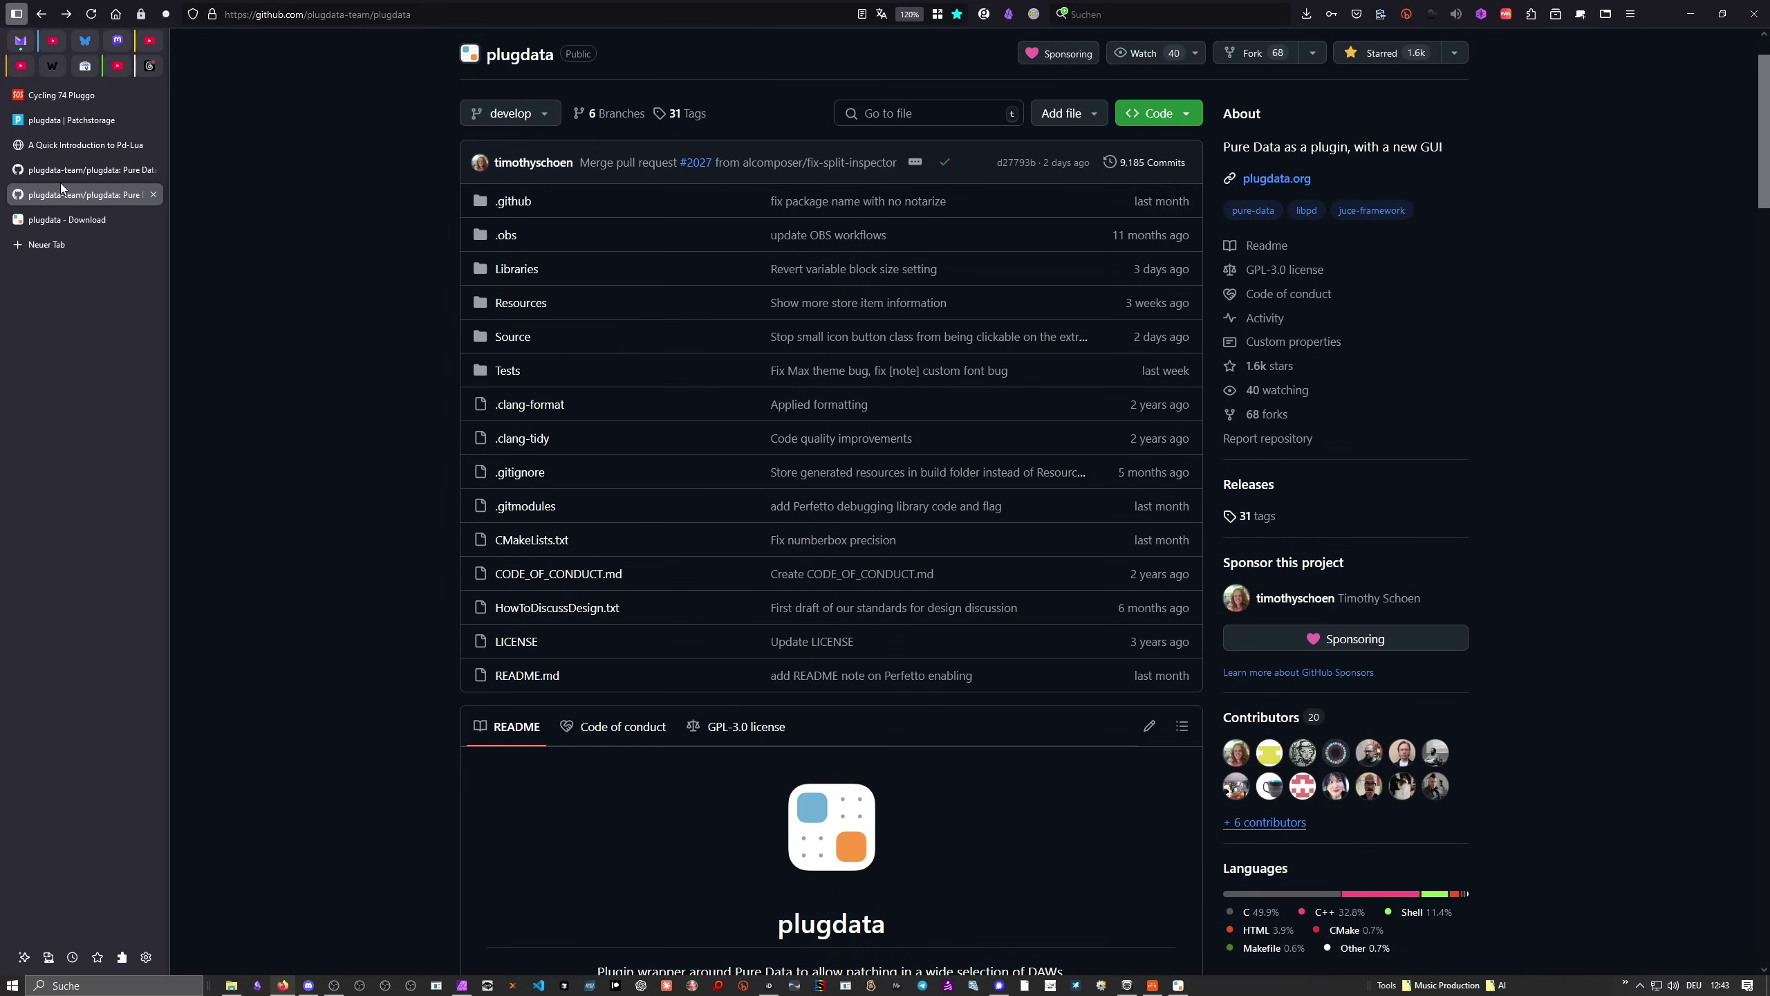
{"action": "scroll", "coordinate": [363, 265], "scroll_direction": "up", "scroll_amount": 2}
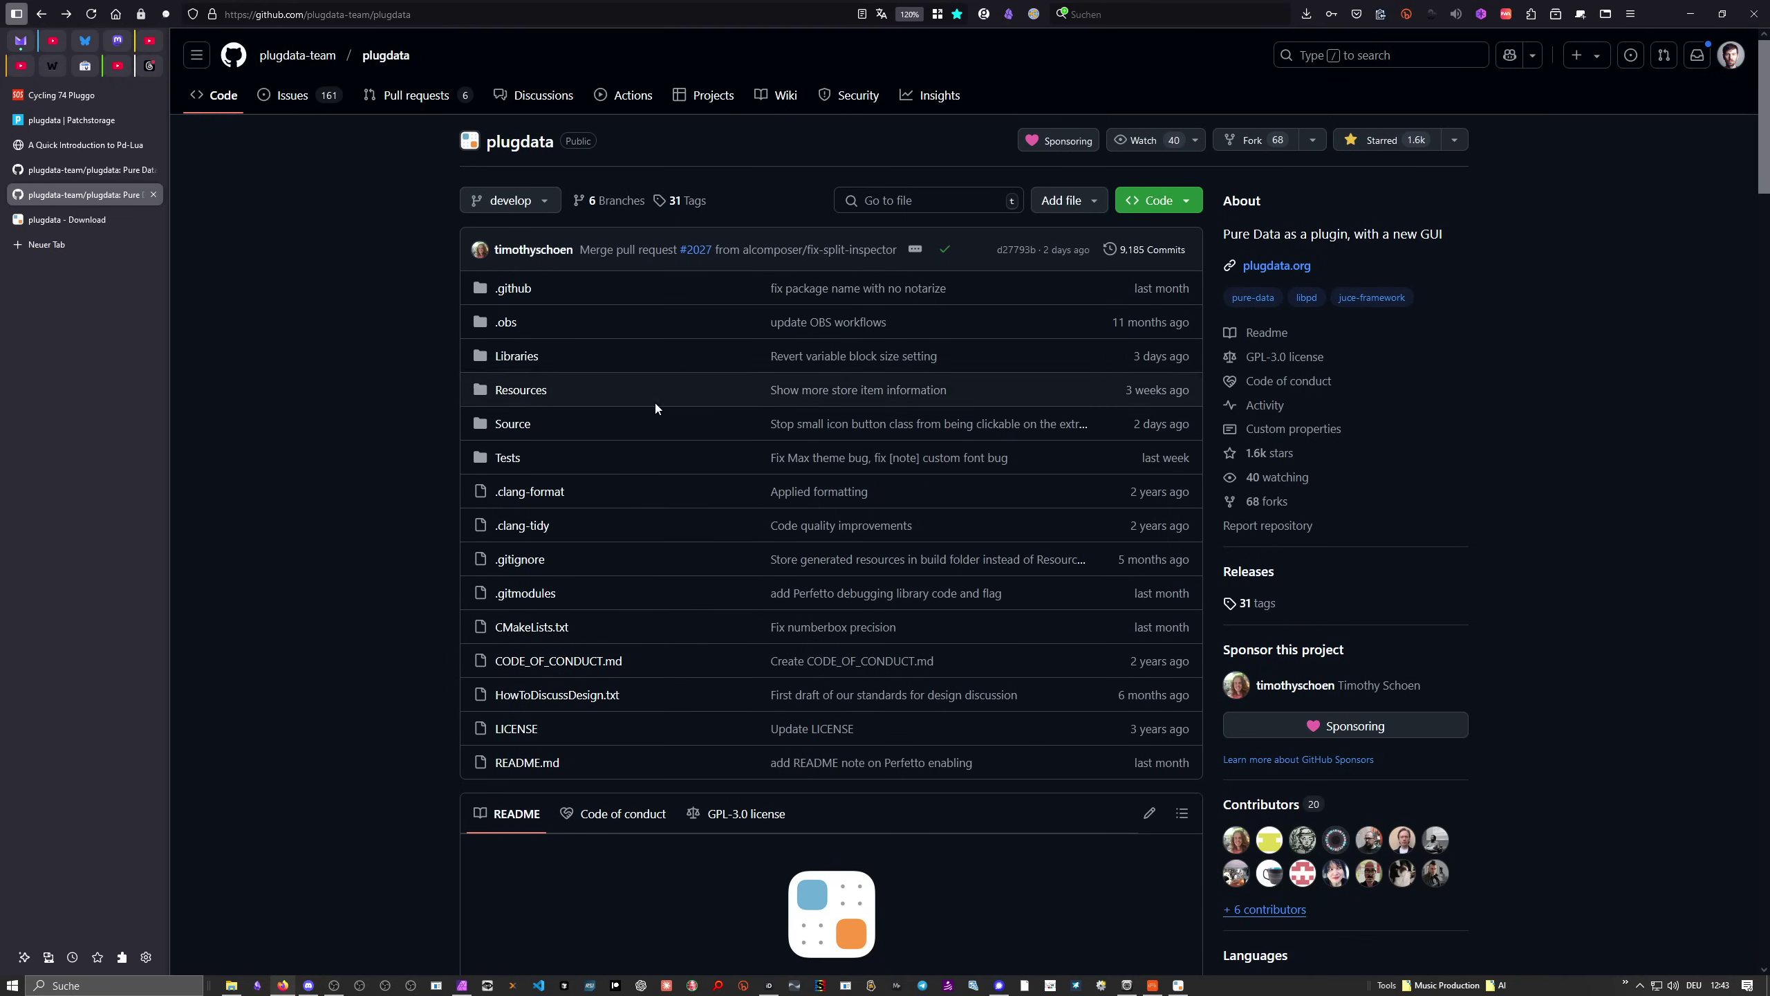
{"action": "left_click", "coordinate": [1389, 733]}
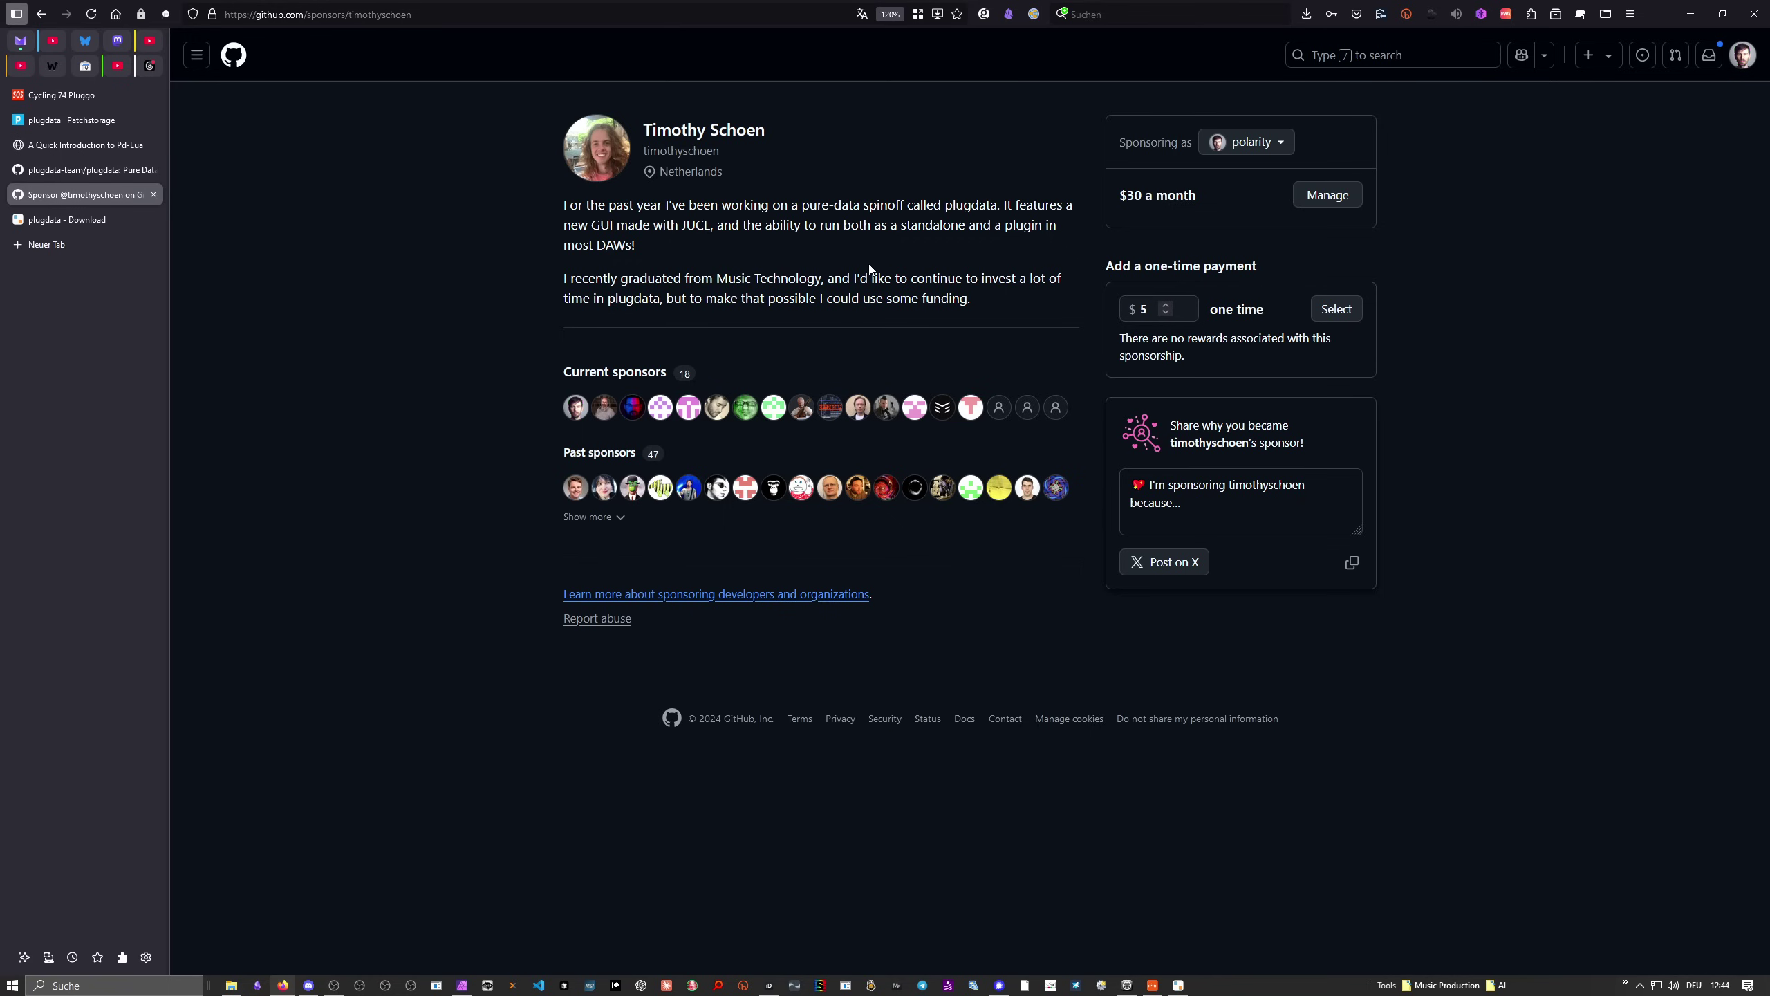
{"action": "left_click", "coordinate": [236, 60]}
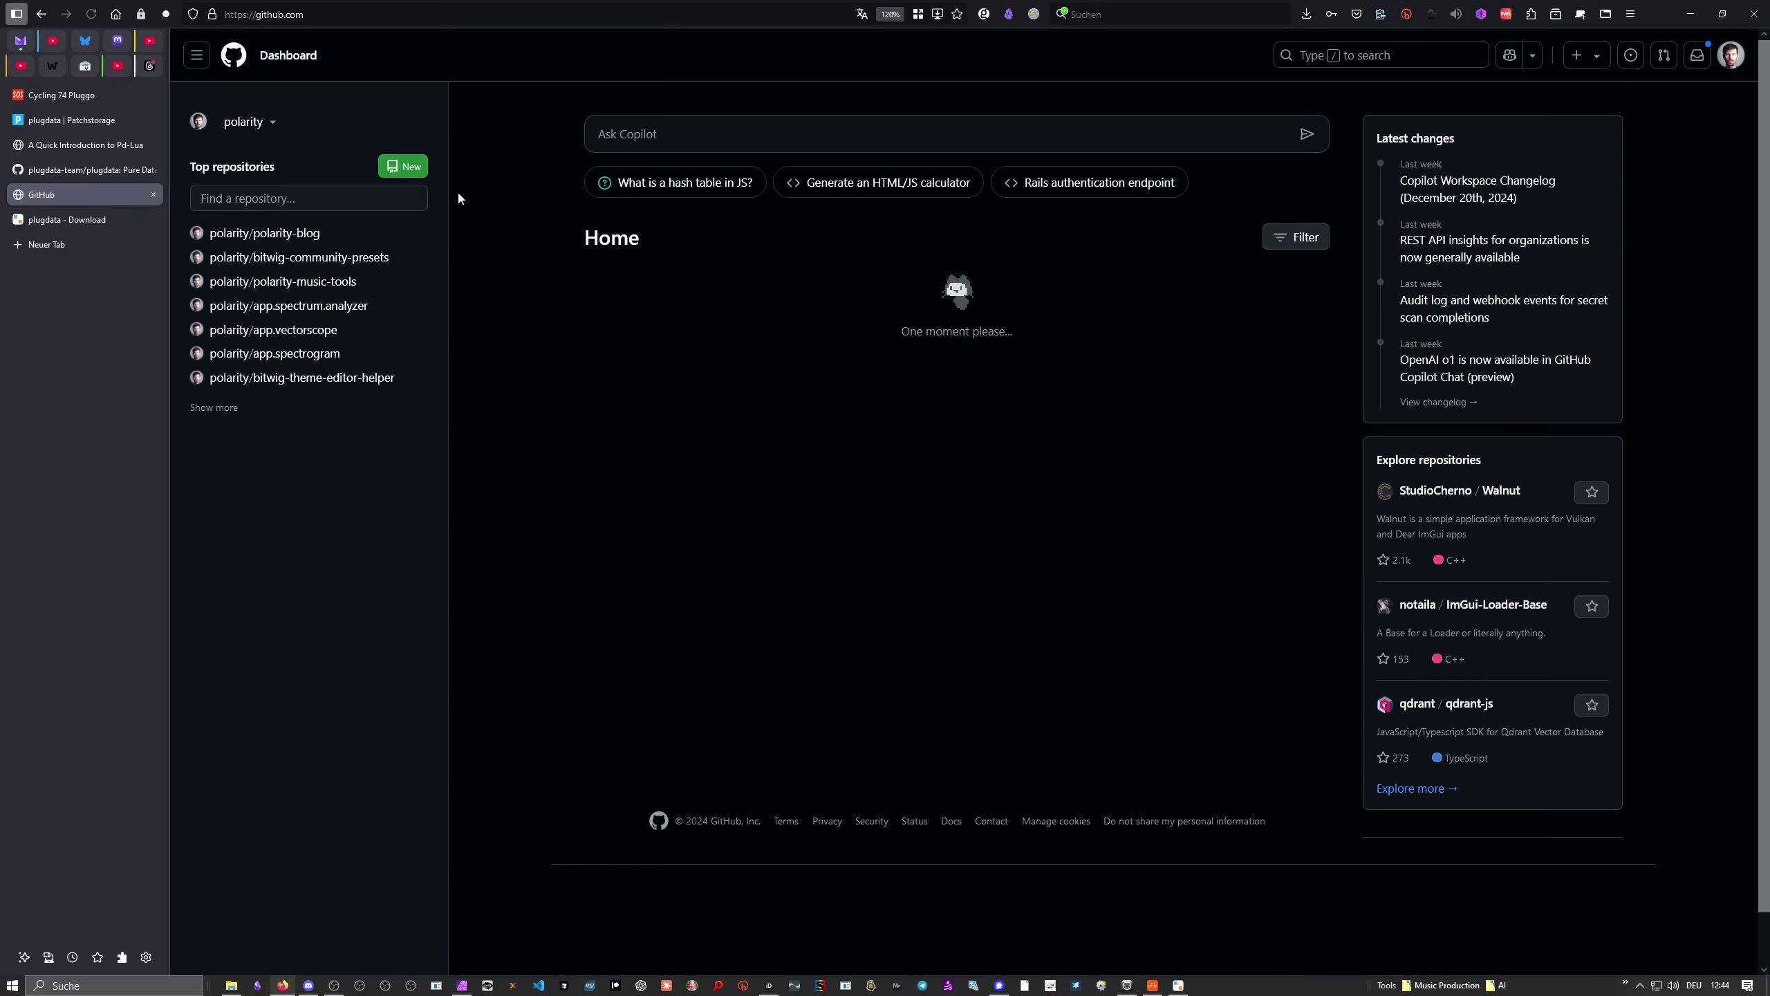
{"action": "left_click", "coordinate": [91, 96]}
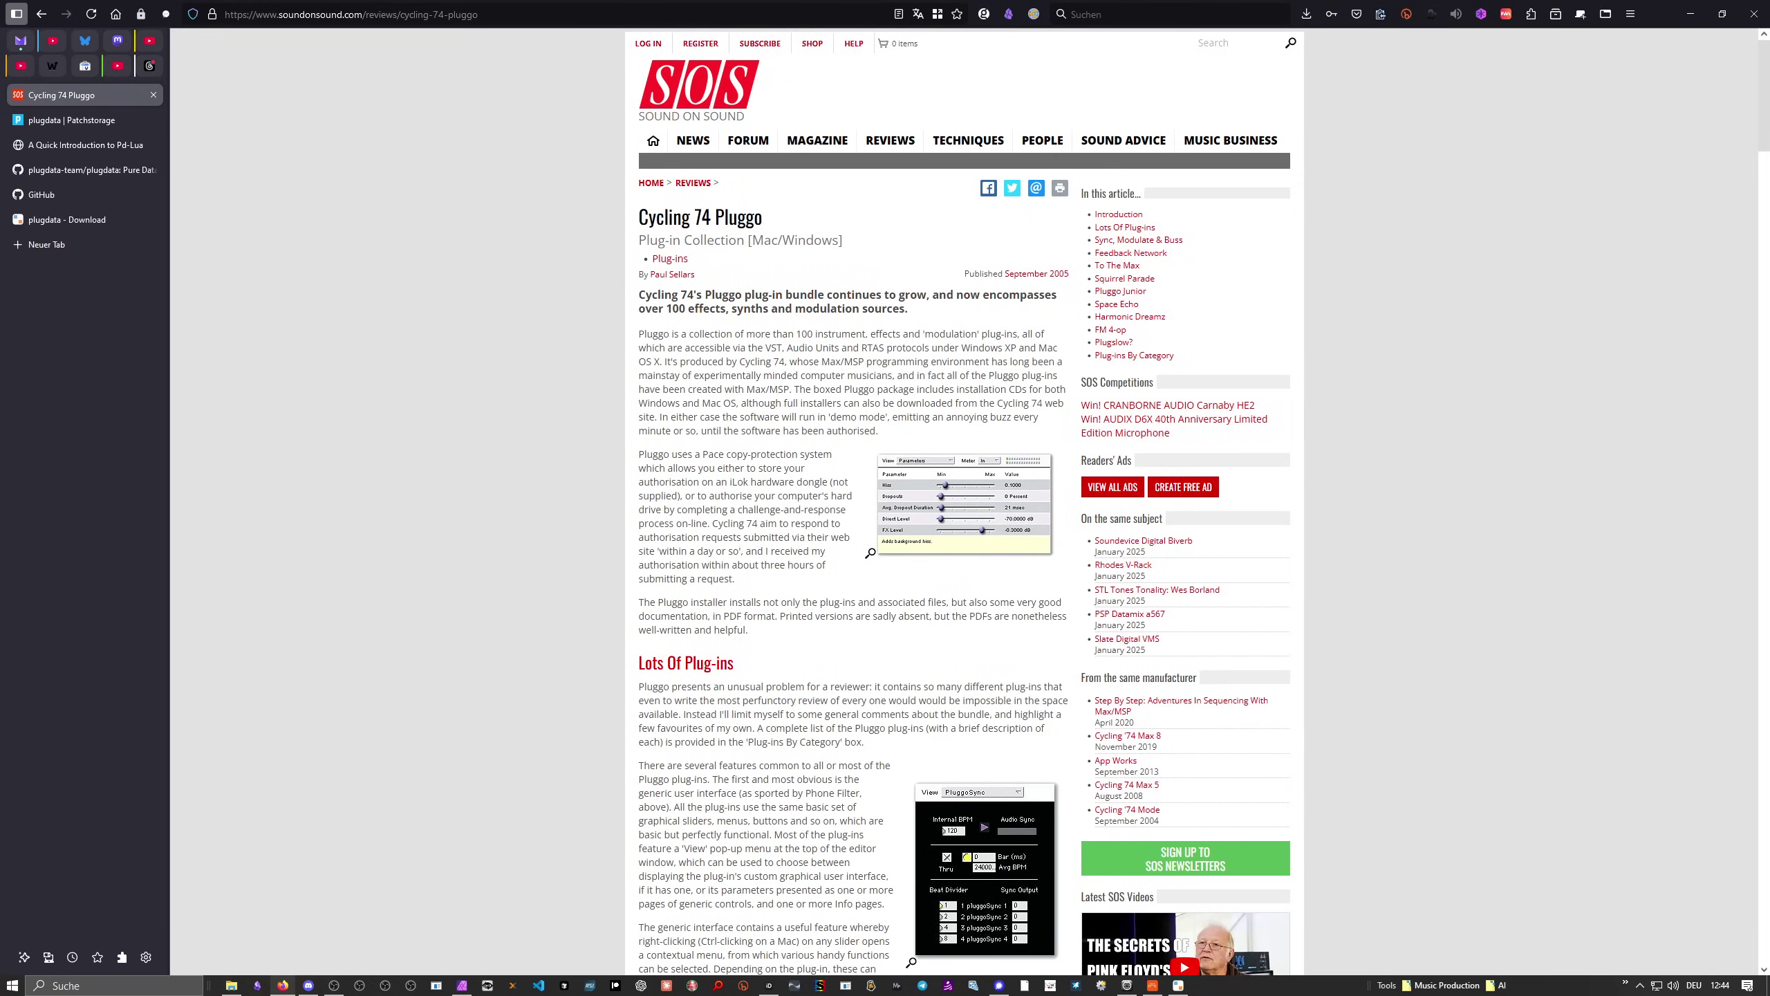
Bring Bitwig forward and reposition the PD Disperser plugdata window showing its Home page
{"action": "left_click", "coordinate": [1153, 984]}
{"action": "left_click_drag", "start_coordinate": [889, 160], "coordinate": [920, 145]}
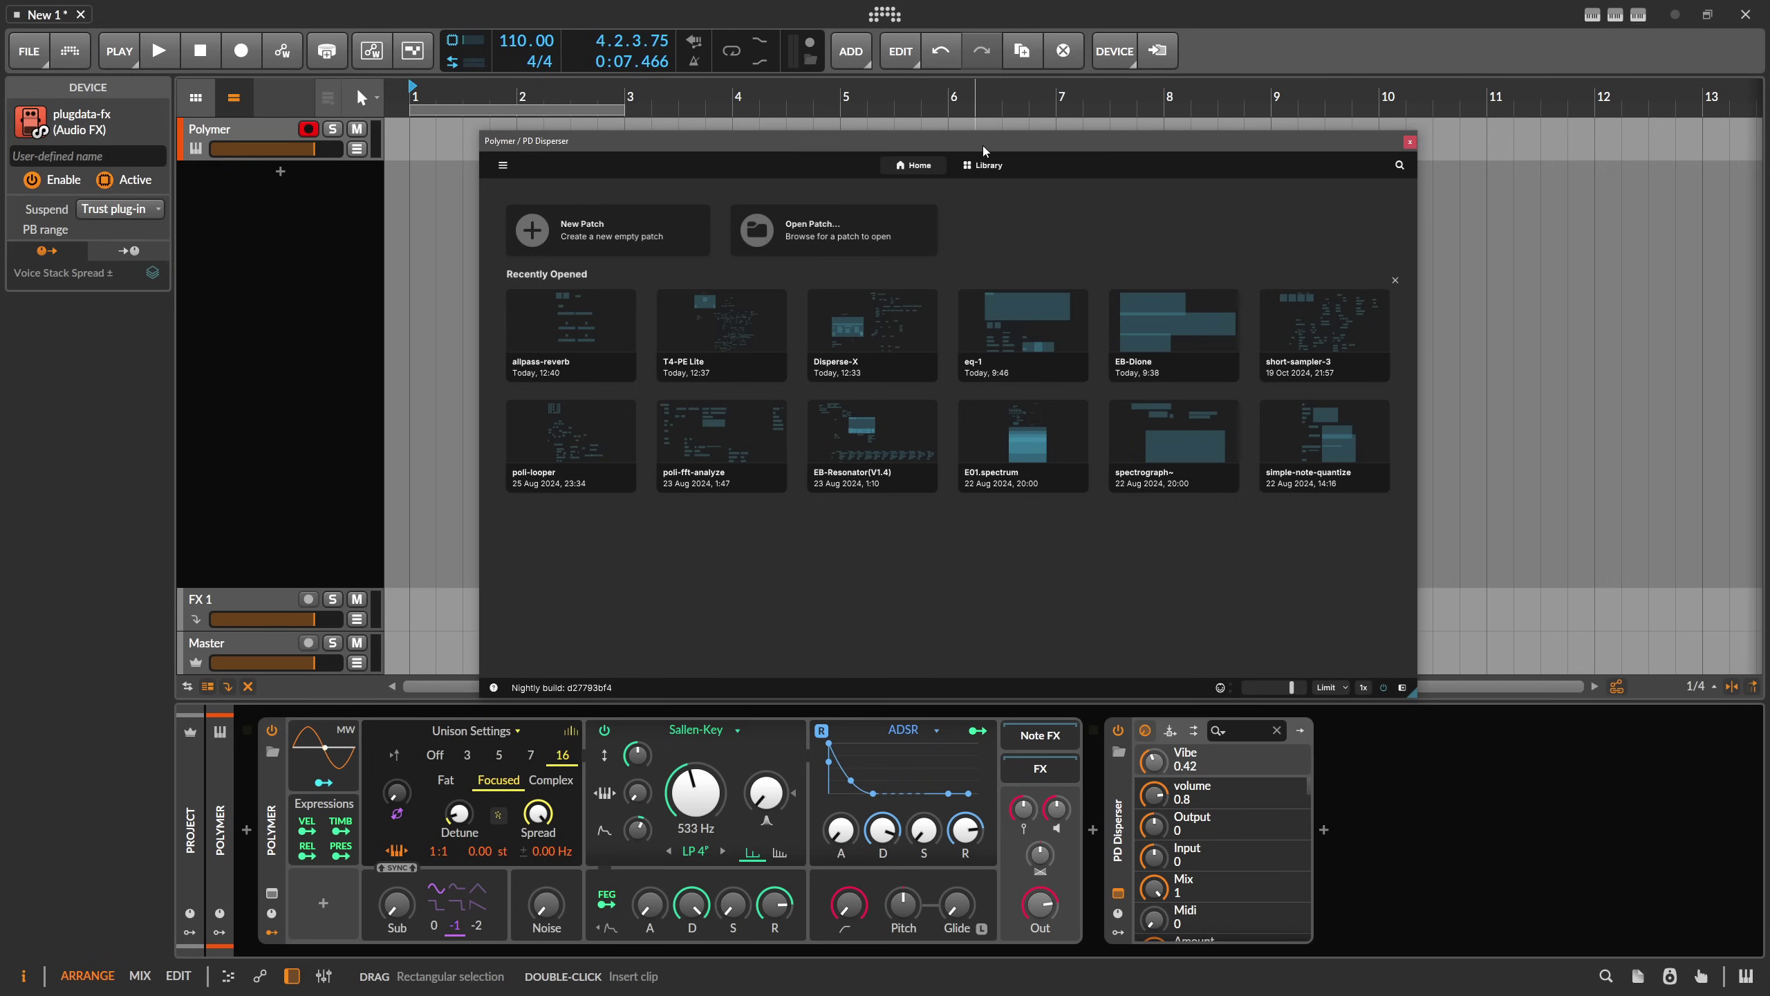
{"action": "left_click_drag", "start_coordinate": [984, 147], "coordinate": [966, 143]}
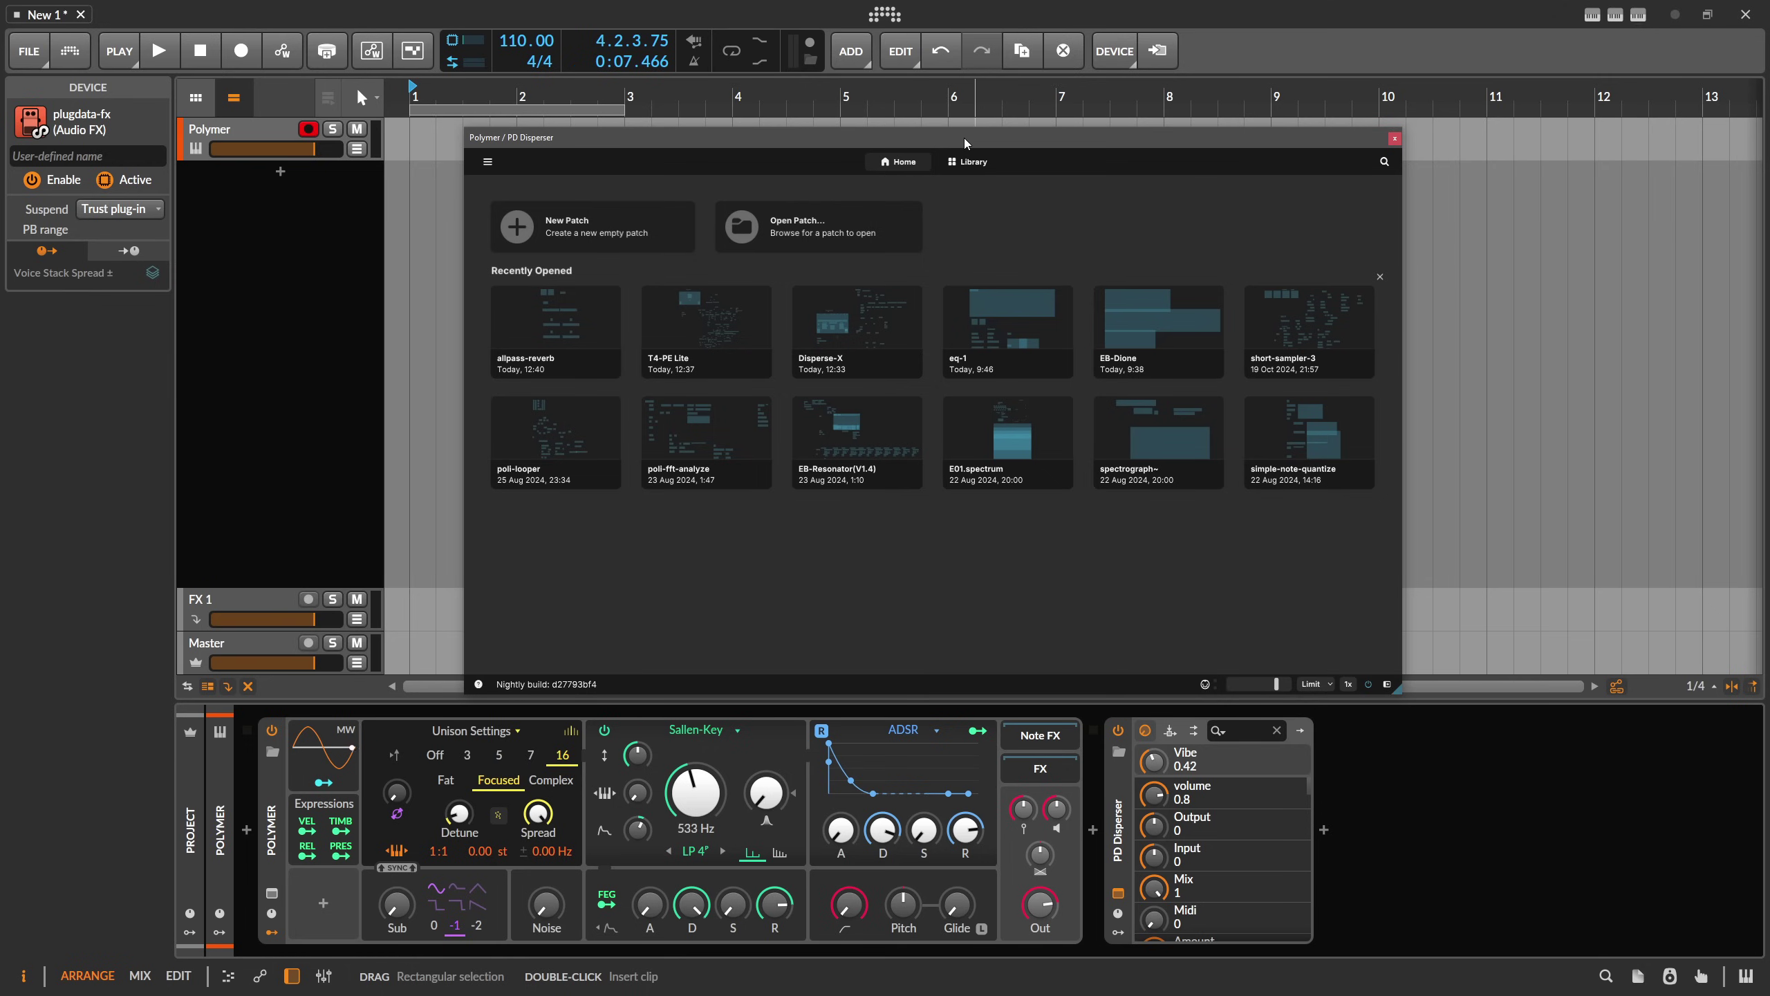
{"action": "left_click_drag", "start_coordinate": [965, 142], "coordinate": [946, 143]}
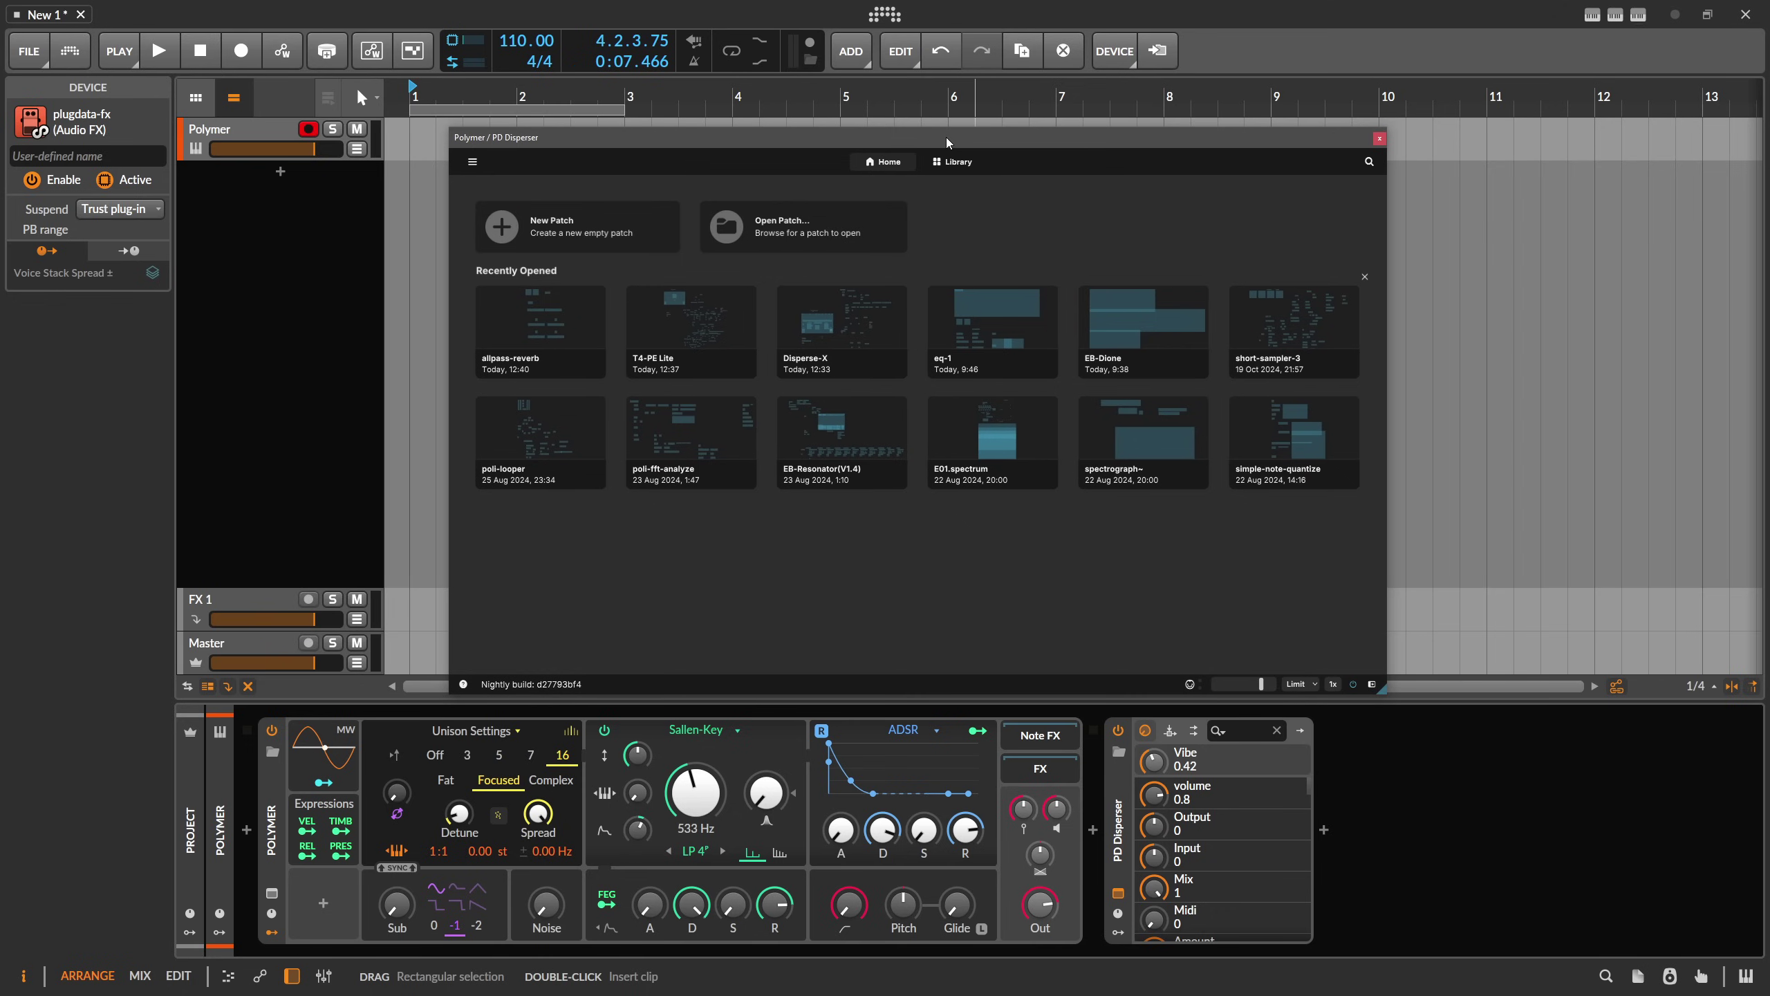